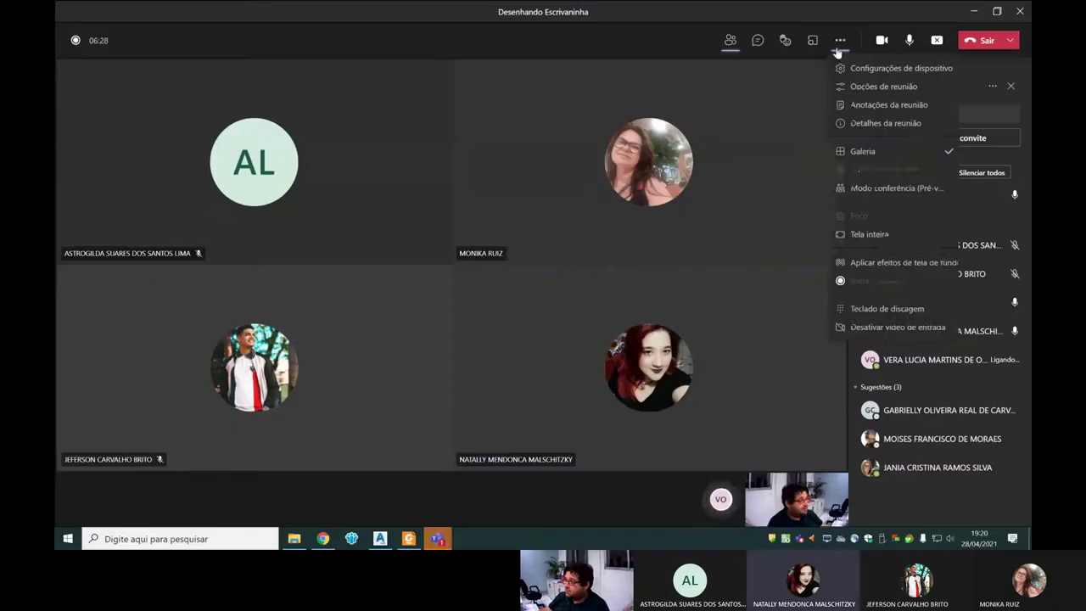
- Show the SketchUp model beside the PDF drawing and orbit the desk to a more frontal view
left_click(972, 13)
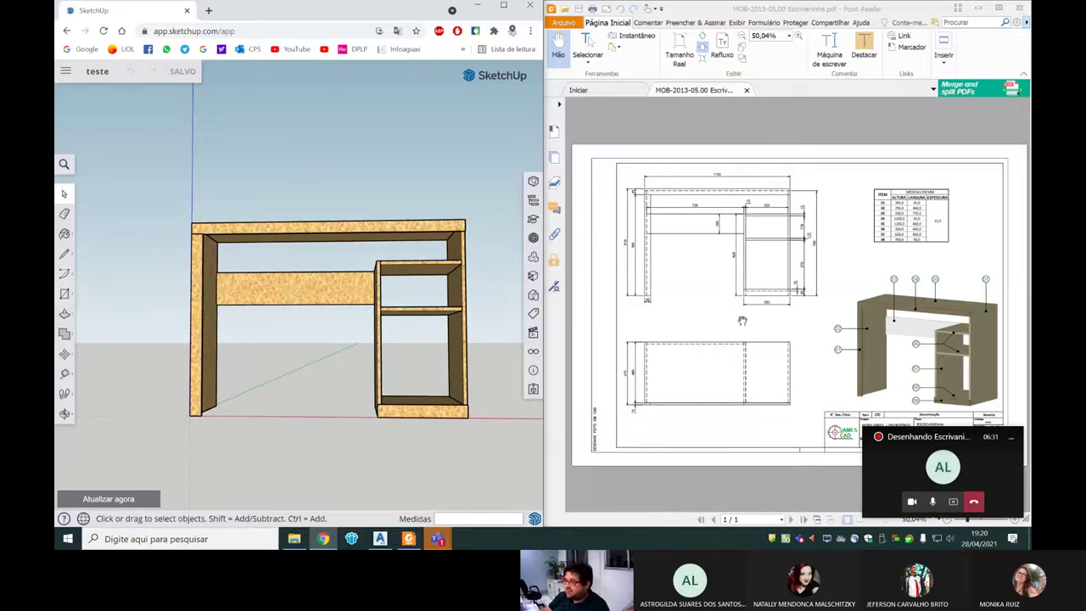
middle_click_drag(448, 306, 348, 225)
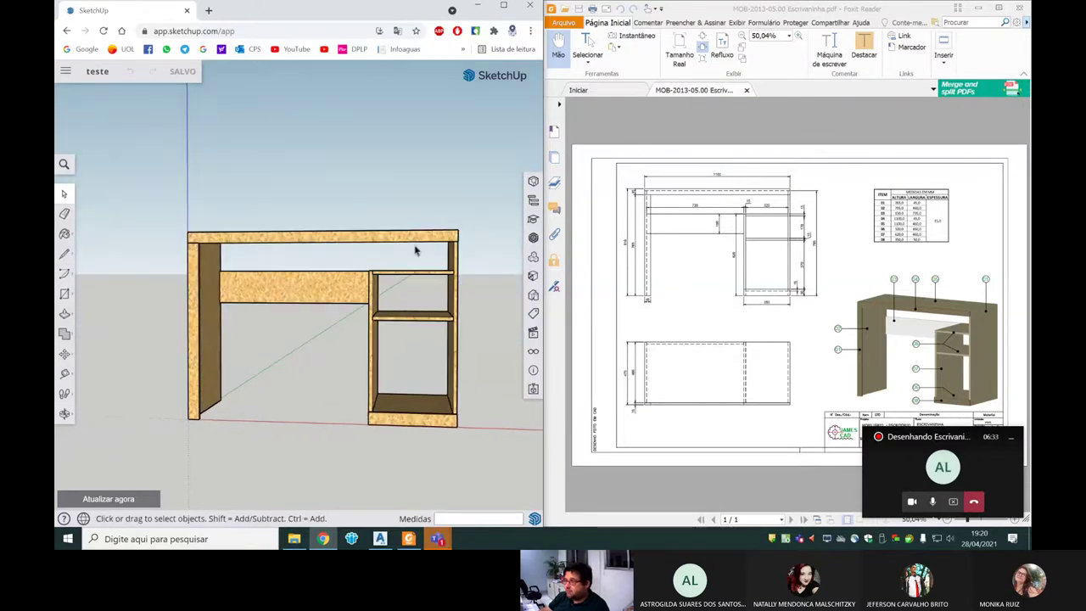
left_click(859, 329)
left_click(1013, 441)
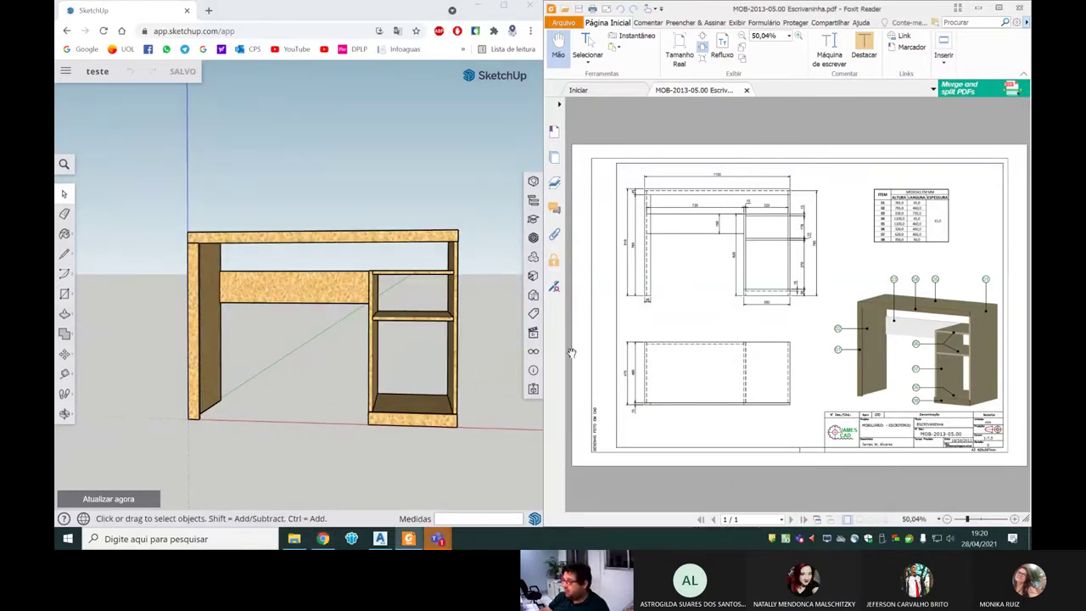
scroll(422, 320, "down", 2)
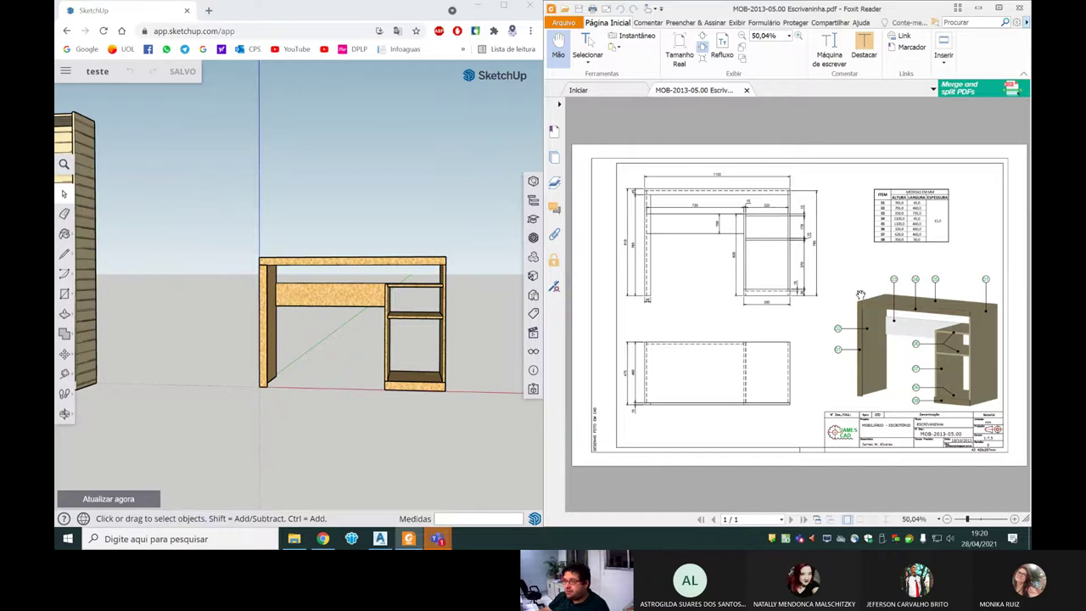
- Open the Geral channel's Móveis para Modelar files in Teams, then return to SketchUp on the left
left_click(443, 492)
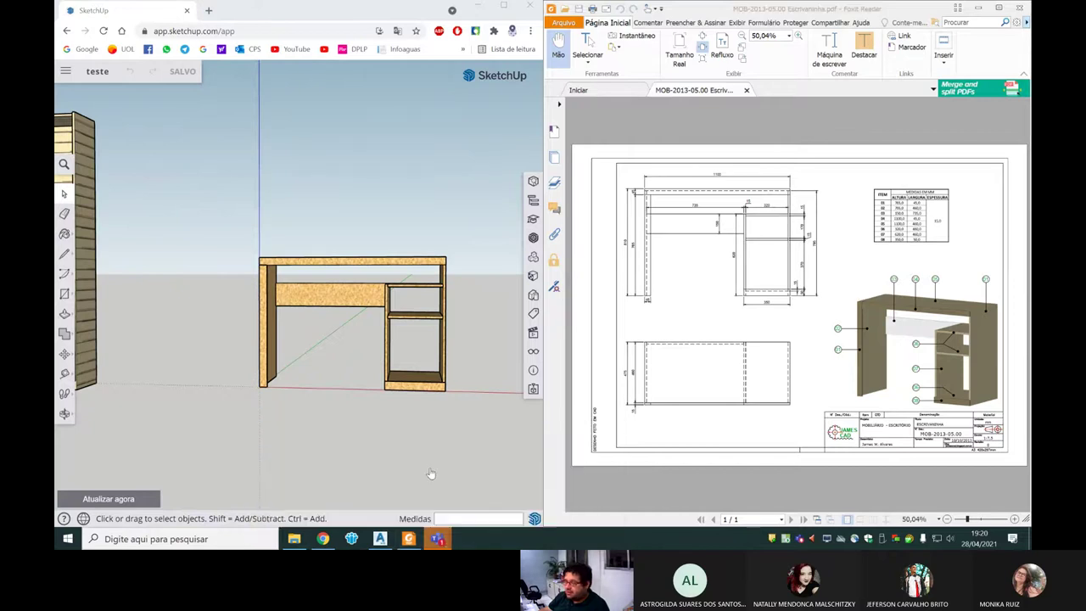
left_click(437, 539)
left_click(364, 472)
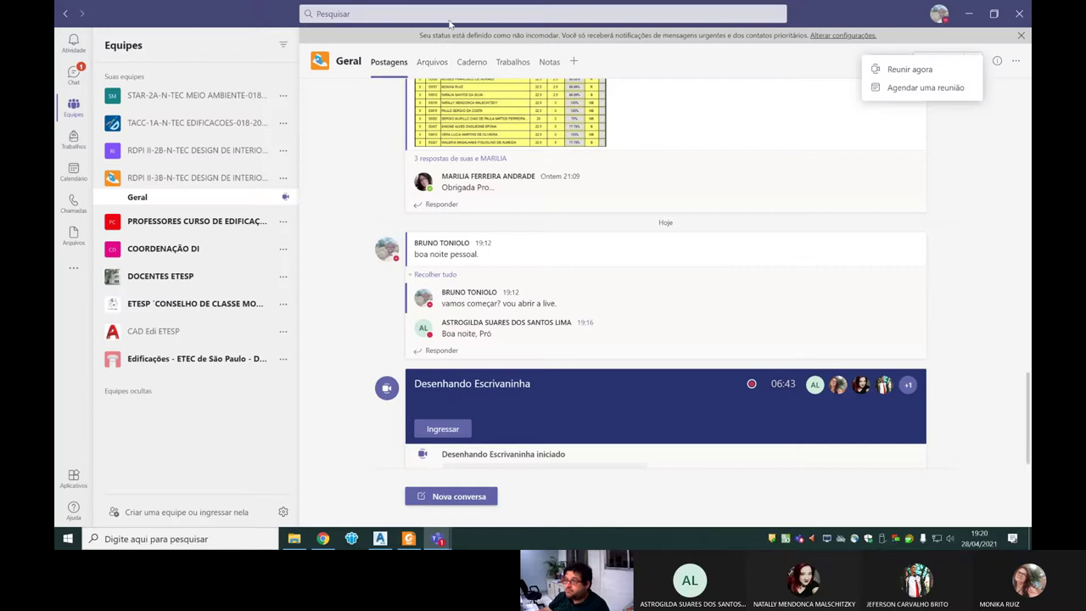
left_click(432, 71)
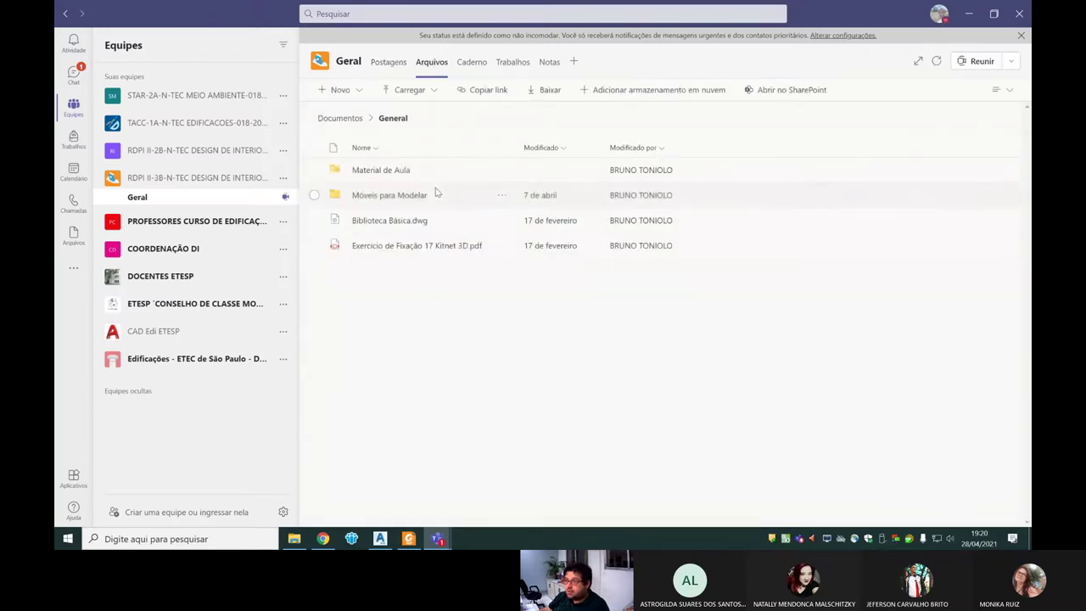
left_click(387, 196)
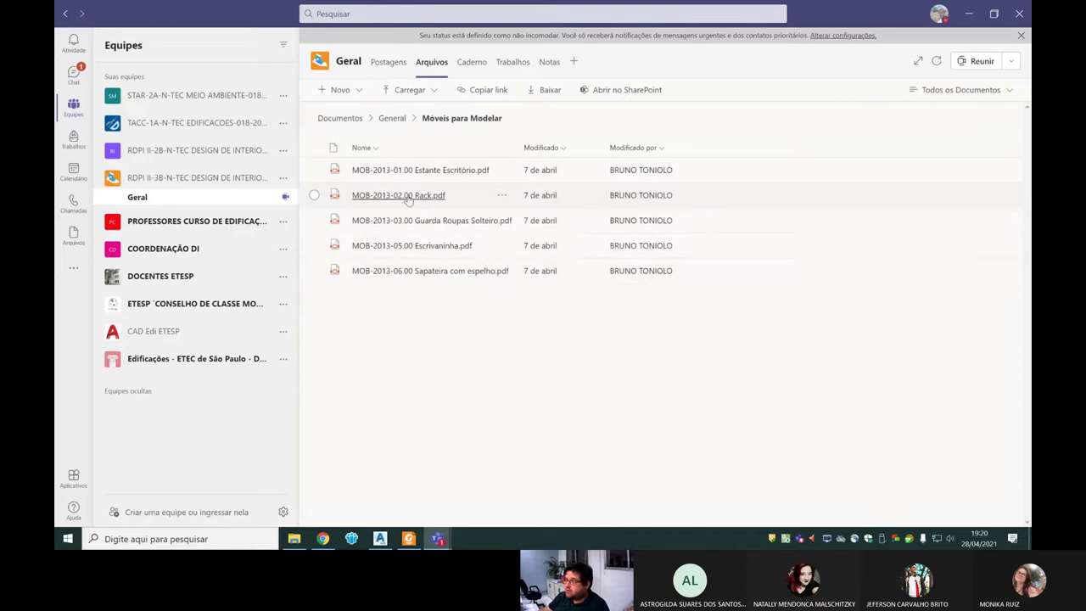
left_click(968, 19)
left_click(322, 539)
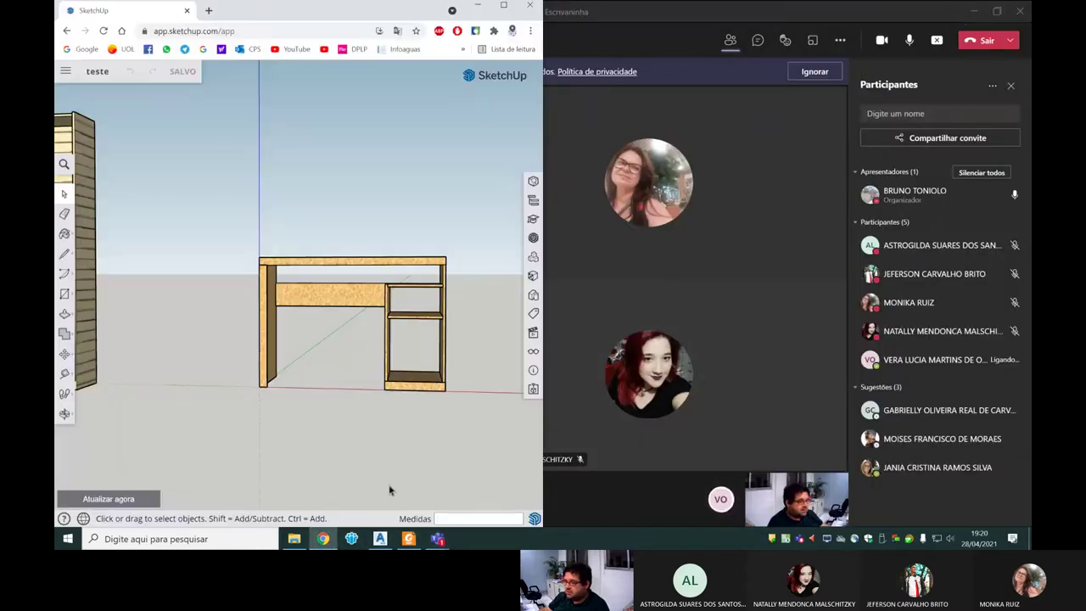
- Bring the desk drawing PDF up on the right and tilt the SketchUp view toward empty ground
left_click(408, 539)
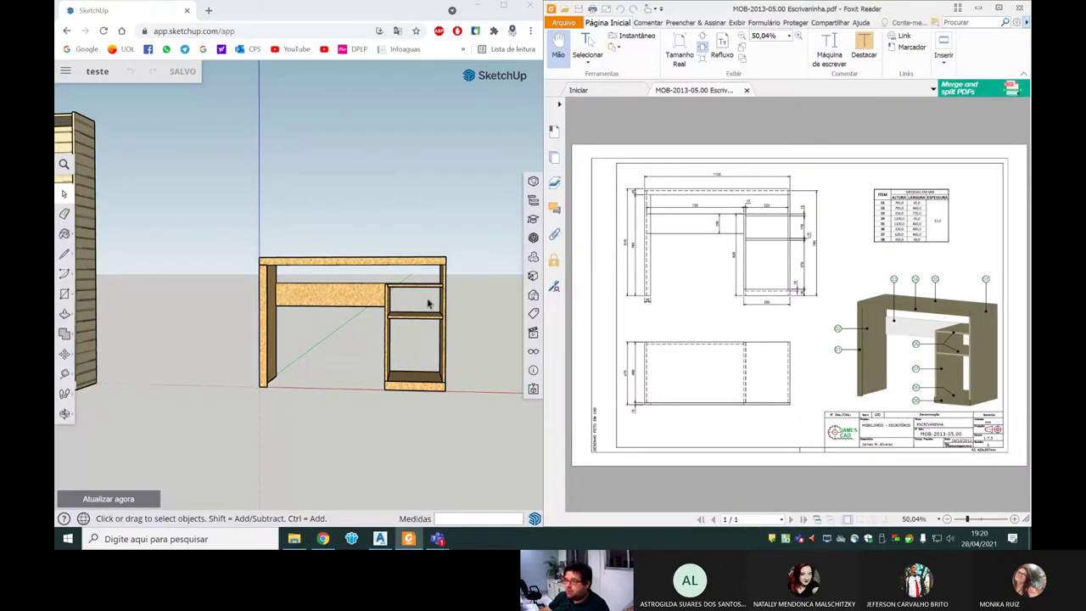
scroll(469, 291, "down", 5)
scroll(317, 315, "down", 3)
mouse_move(463, 320)
middle_mouse_down()
mouse_move(364, 281)
mouse_move(296, 289)
mouse_move(377, 323)
middle_mouse_up()
scroll(297, 289, "up", 3)
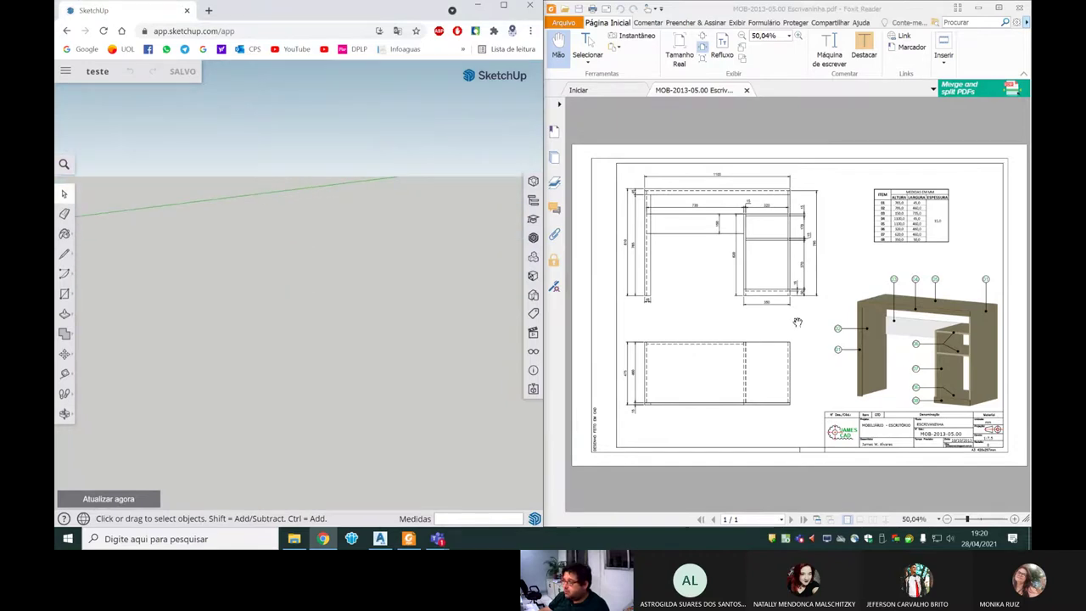
- Enlarge the desk drawing to 68.77% and pan it to read the dimensions
left_click_drag(969, 519, 973, 519)
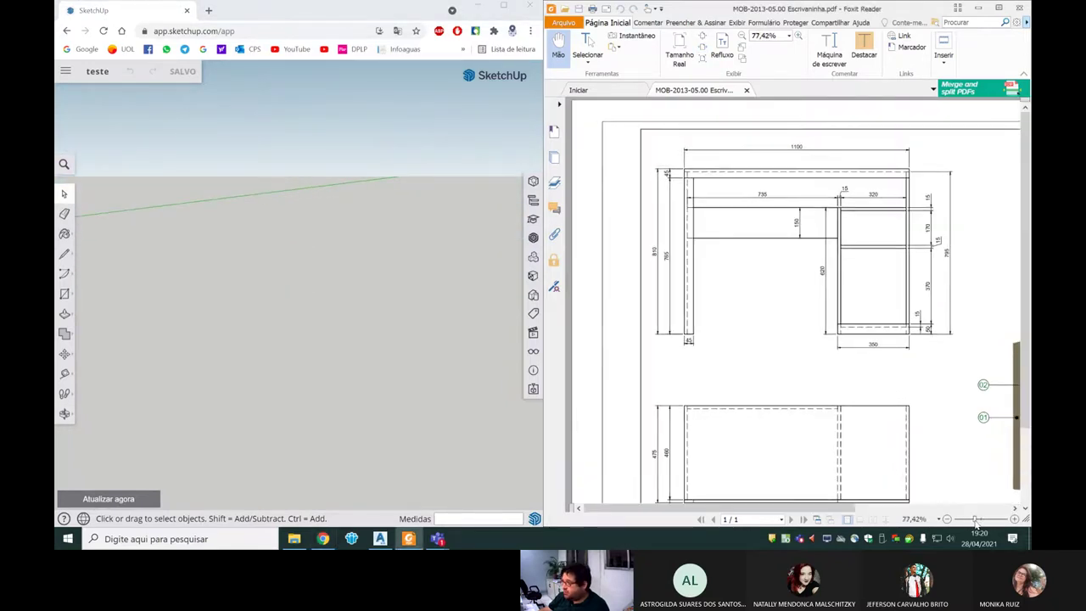
mouse_move(838, 327)
left_mouse_down()
mouse_move(832, 310)
mouse_move(771, 344)
mouse_move(852, 345)
left_mouse_up()
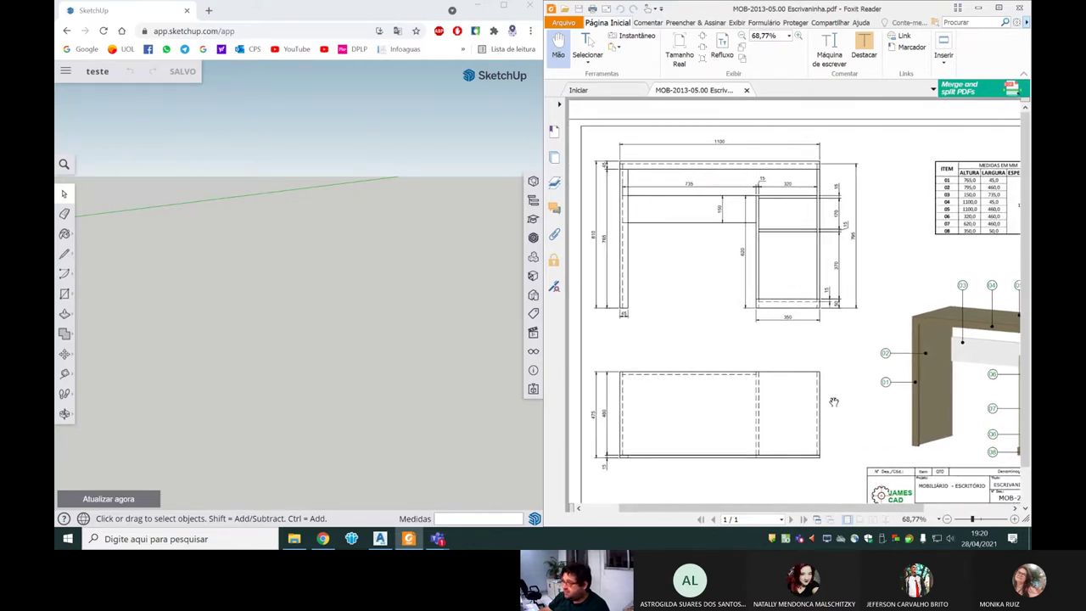
left_click_drag(799, 380, 818, 381)
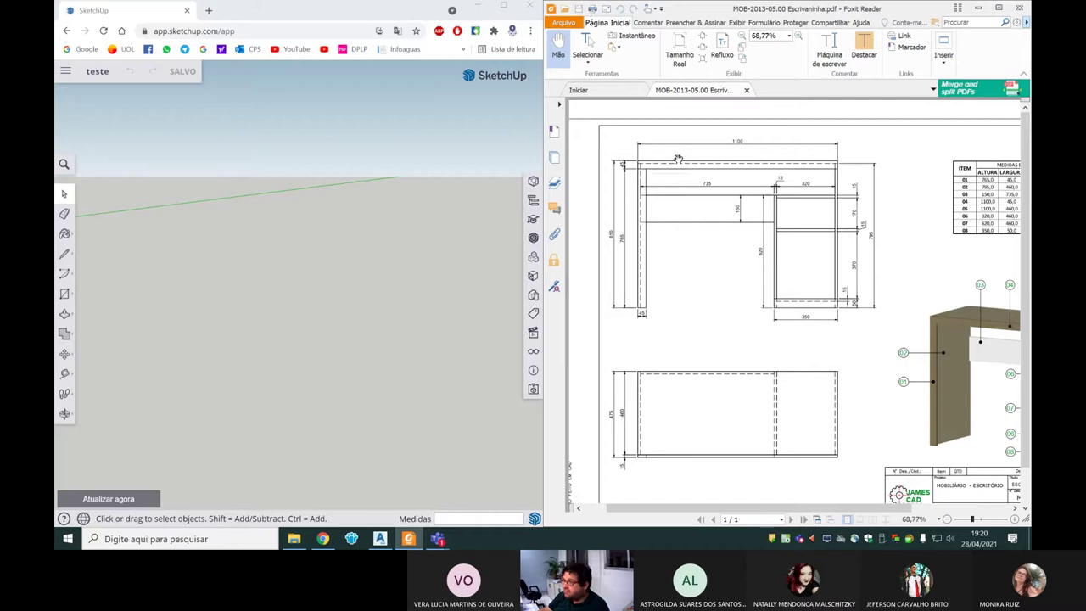
left_click_drag(774, 154, 729, 154)
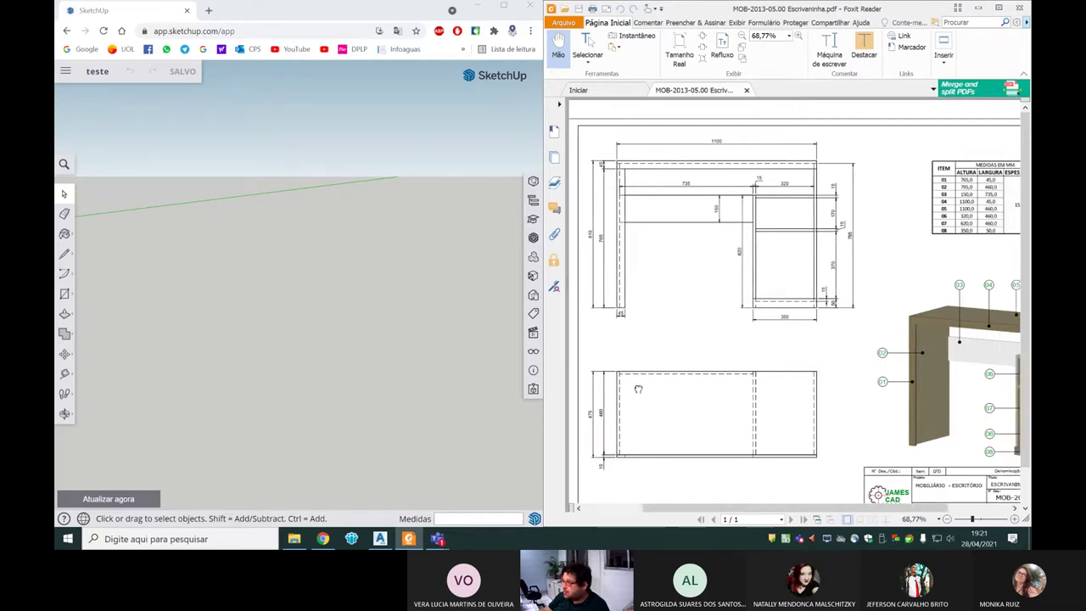
scroll(776, 347, "right", 3)
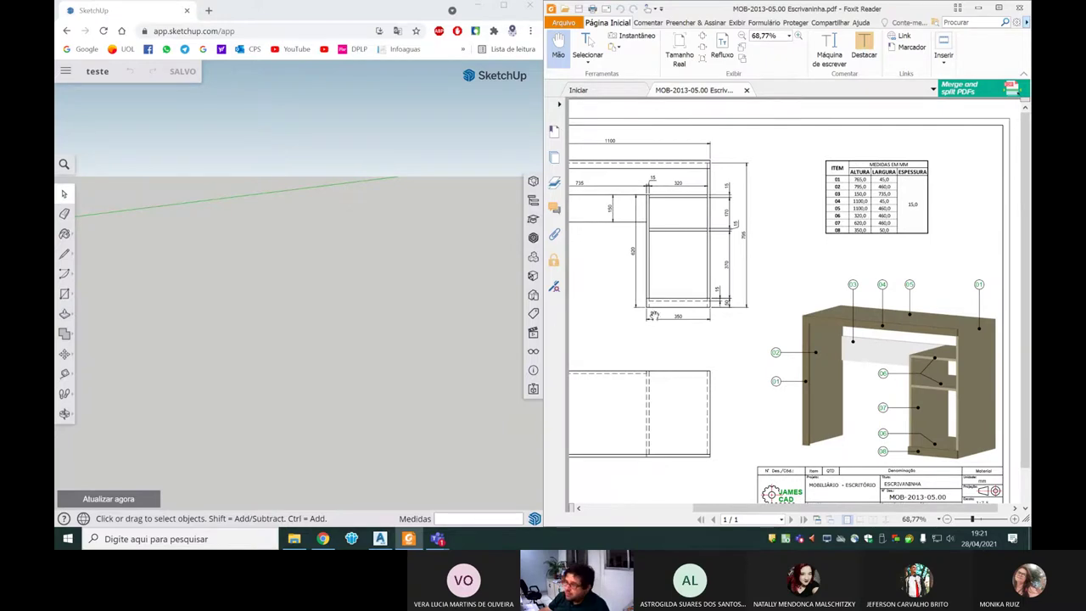
scroll(419, 339, "down", 5)
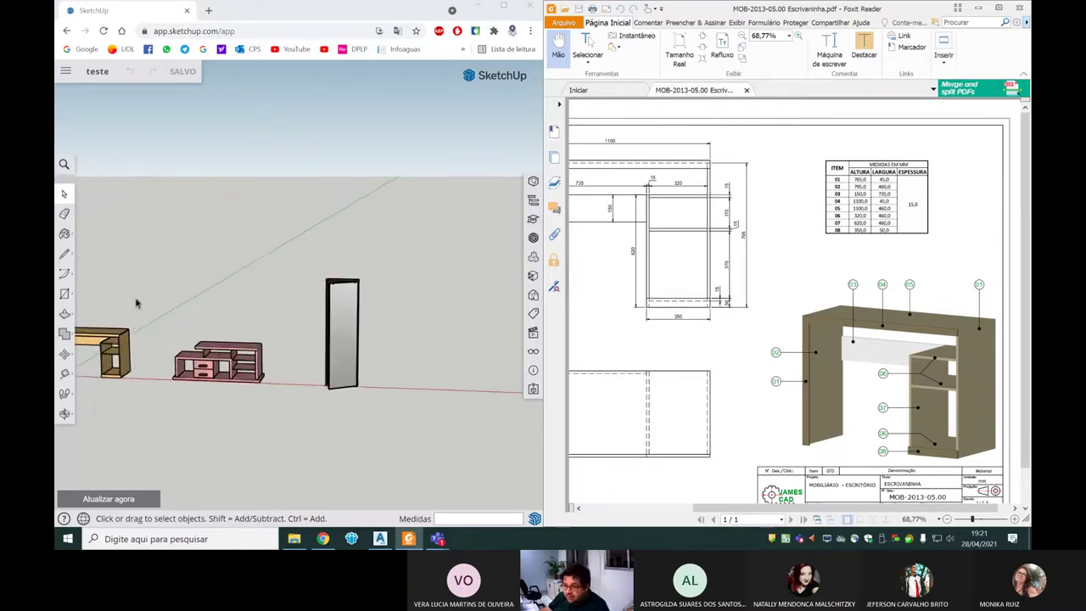
scroll(235, 353, "up", 4)
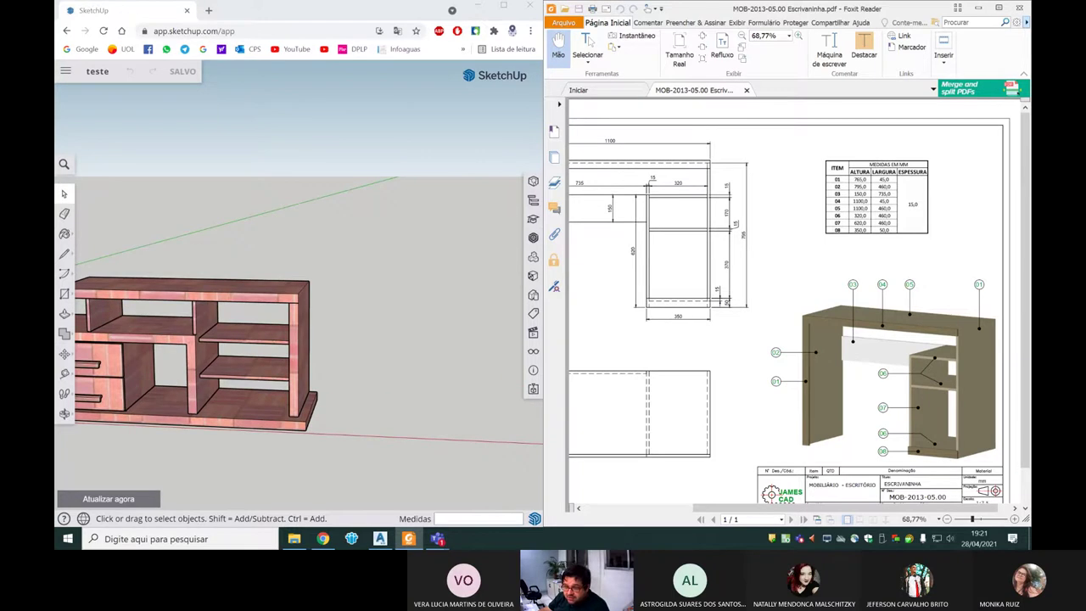
- Orbit and zoom the SketchUp view to frame the empty area beside the mirror and TV stand
left_click(63, 373)
middle_click_drag(221, 308, 332, 315)
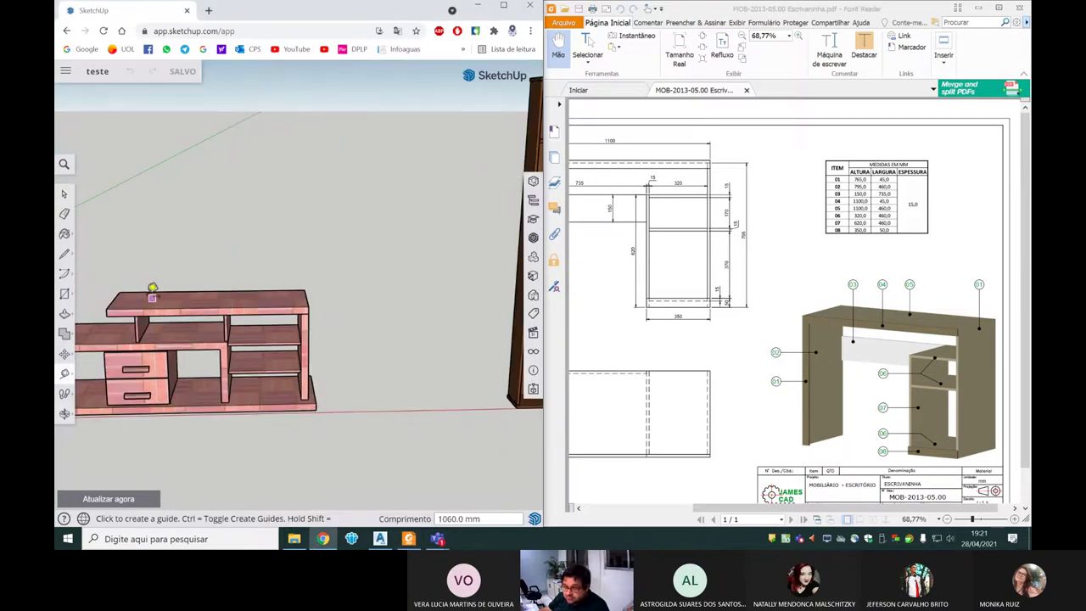
scroll(176, 301, "down", 3)
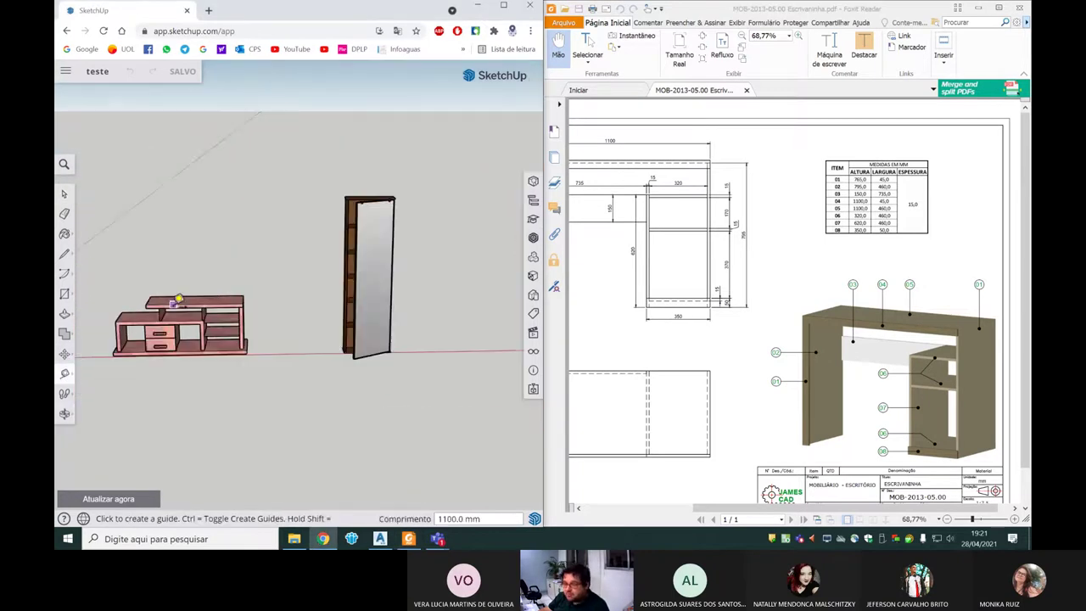
mouse_move(176, 302)
middle_mouse_down()
mouse_move(421, 298)
mouse_move(323, 277)
middle_mouse_up()
key("space")
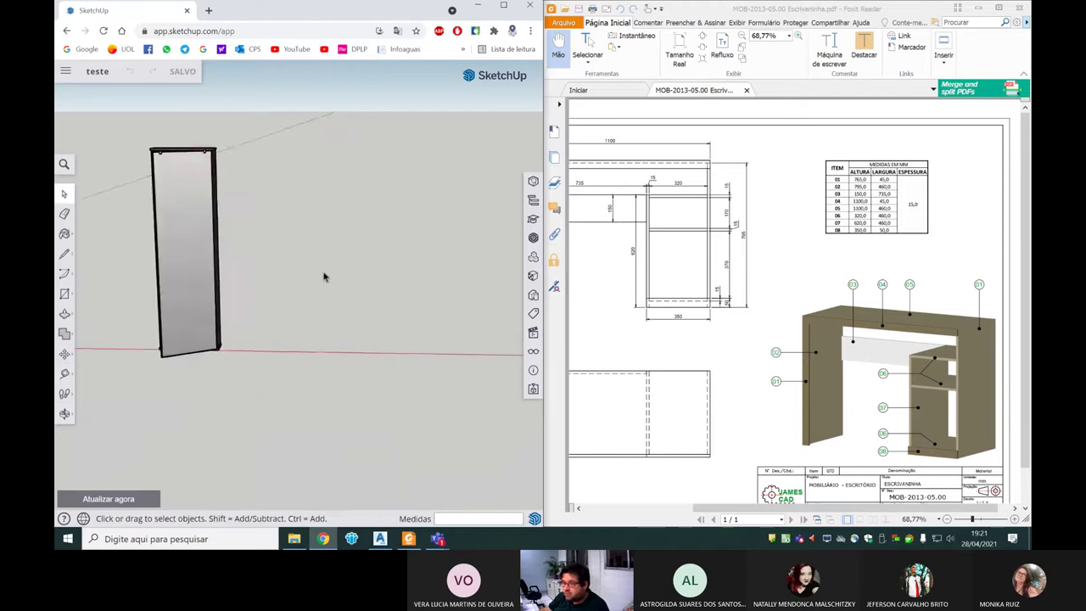
scroll(324, 277, "down", 3)
middle_click_drag(303, 320, 308, 286)
scroll(334, 297, "up", 2)
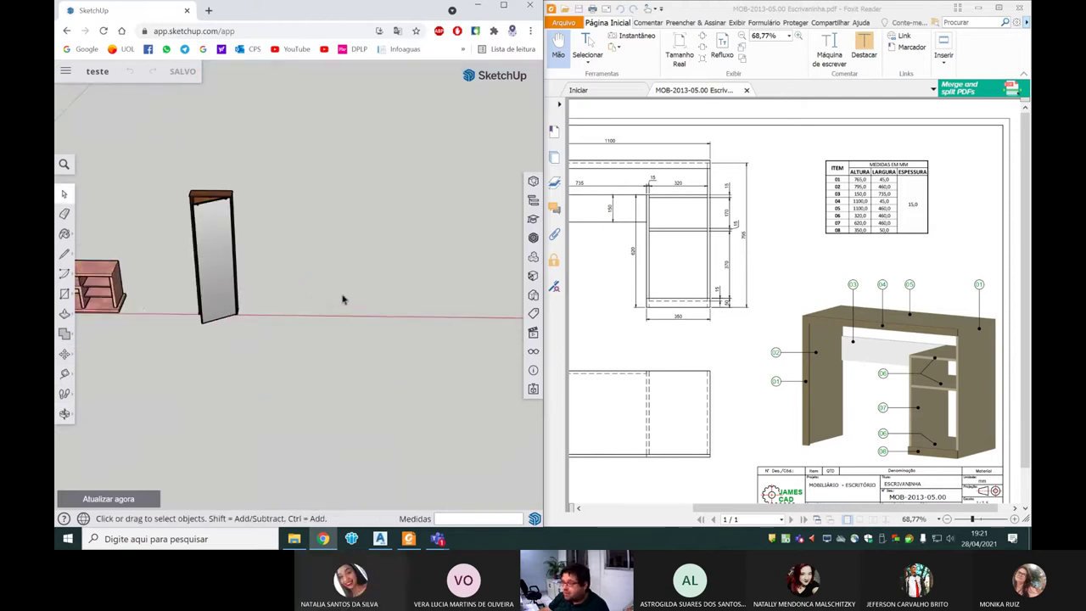
- Draw the 1100 × 460 mm desk footprint rectangle on the ground right of the mirror
left_click(64, 293)
left_click(306, 311)
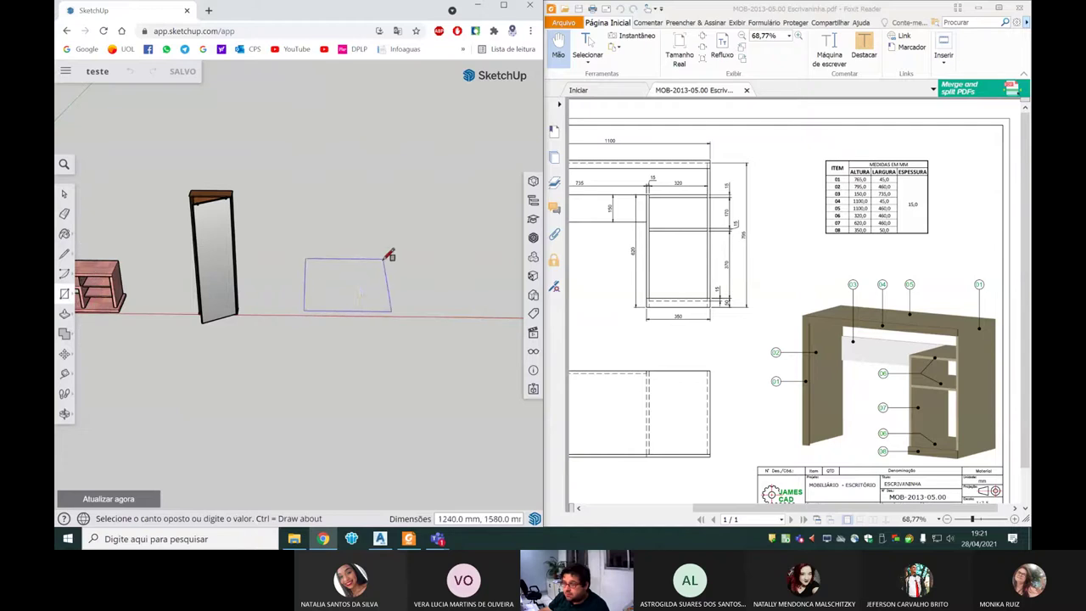
middle_click_drag(406, 254, 427, 243)
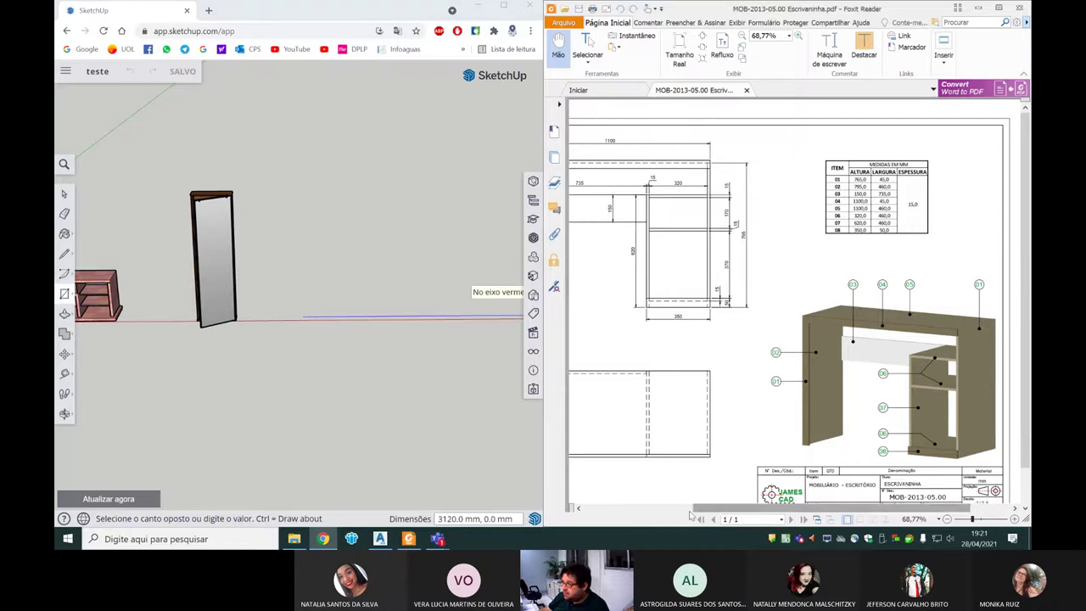
left_click_drag(679, 339, 781, 339)
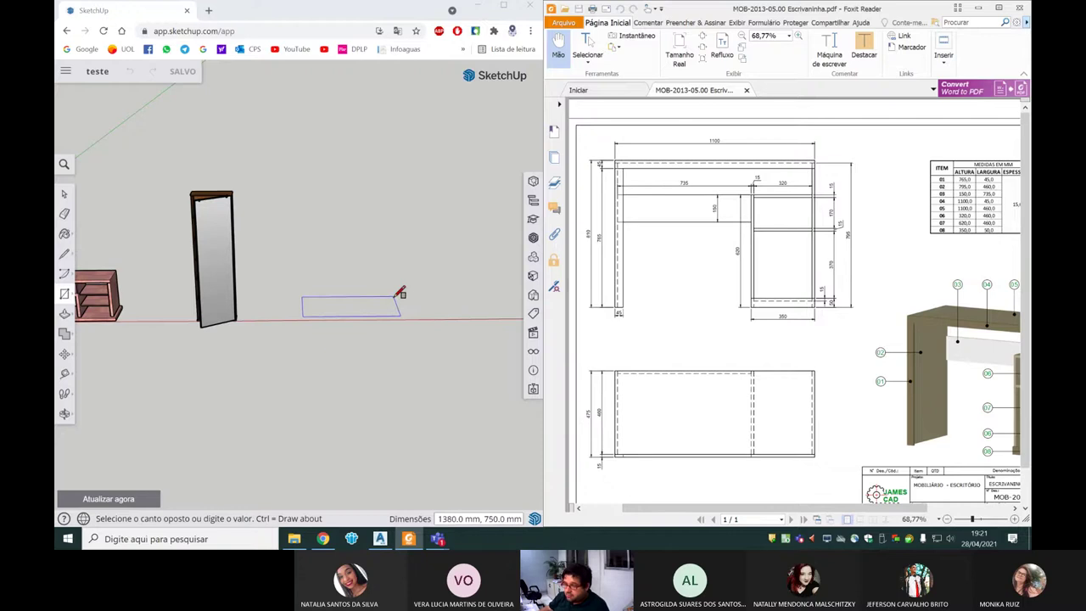
left_click(437, 521)
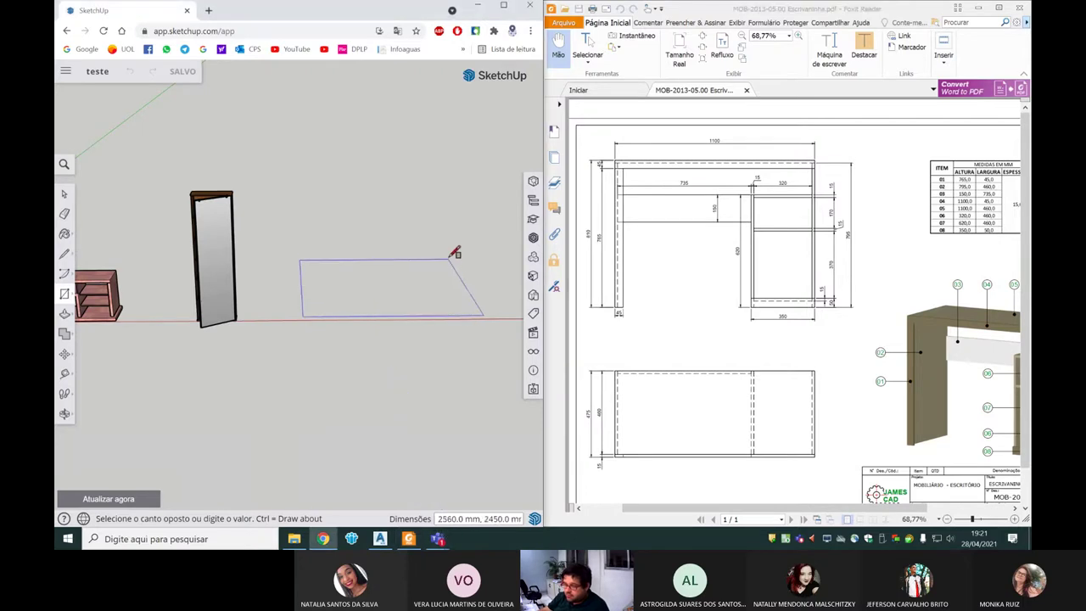
type("1")
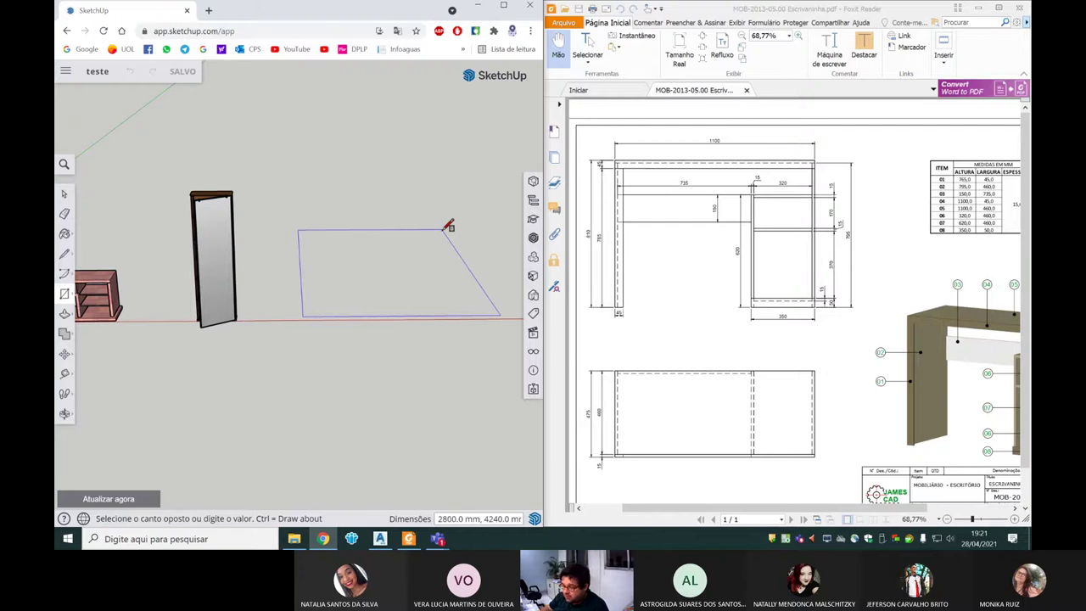
type("1")
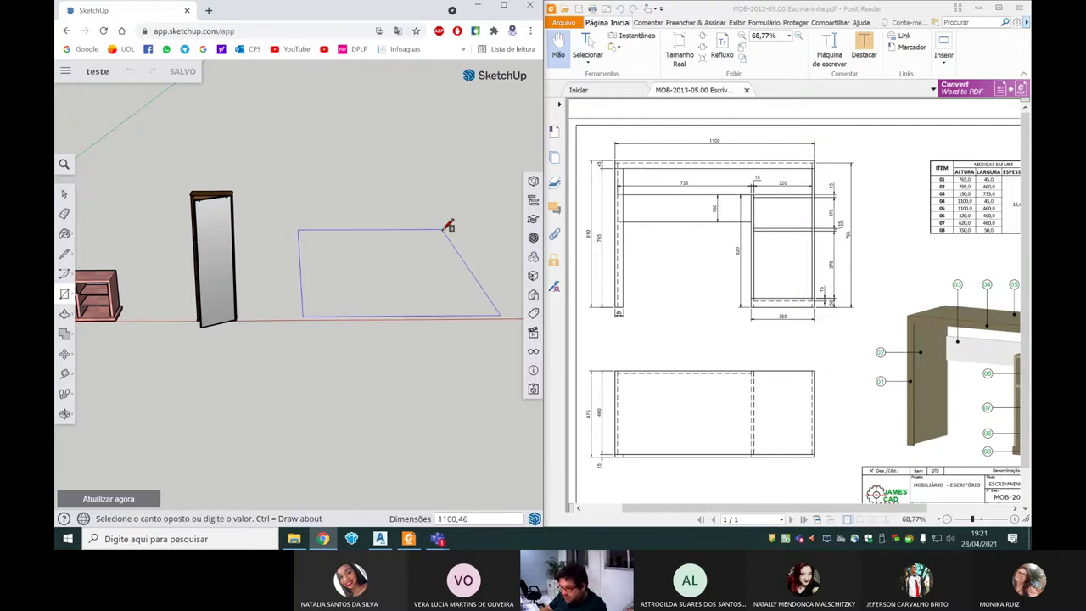
type("0")
key("Return")
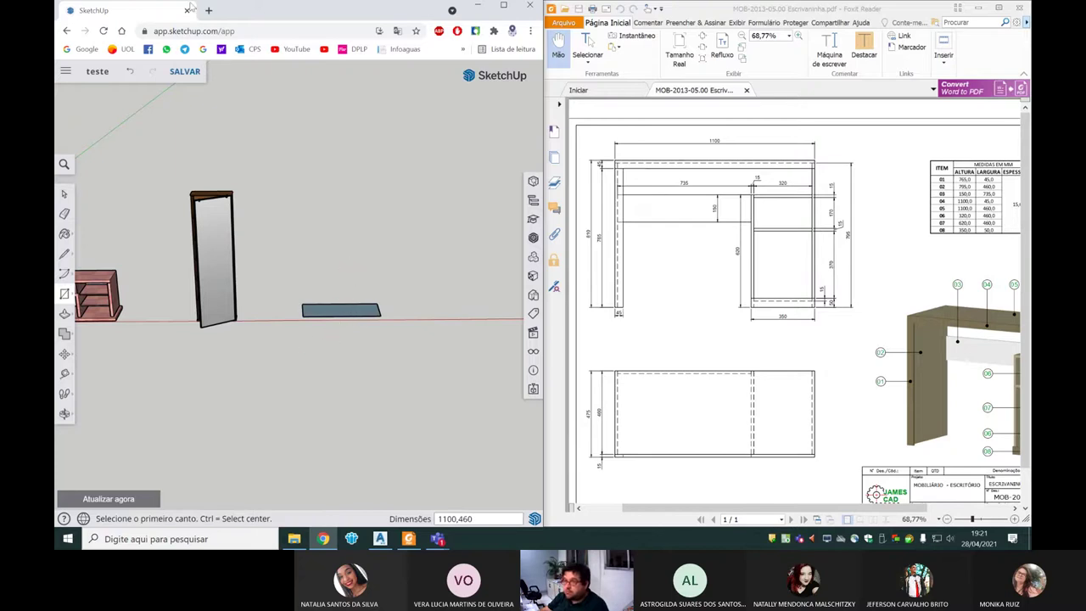
scroll(339, 311, "up", 5)
middle_click_drag(320, 243, 451, 264)
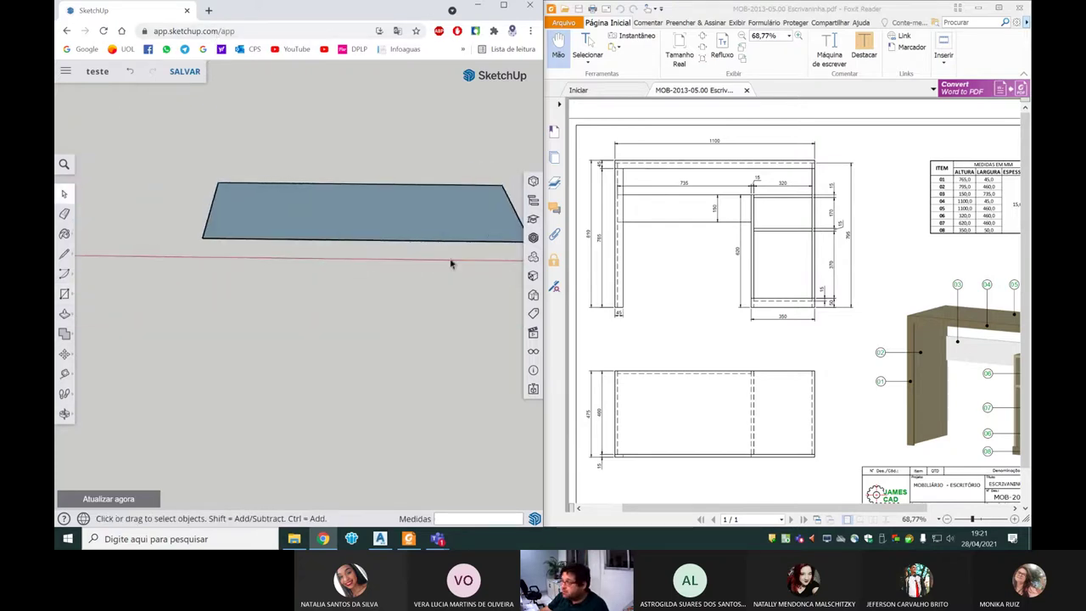
- Push/pull the desktop rectangle up 15 mm into a slab
left_click_drag(802, 509, 836, 510)
middle_click_drag(359, 216, 339, 229)
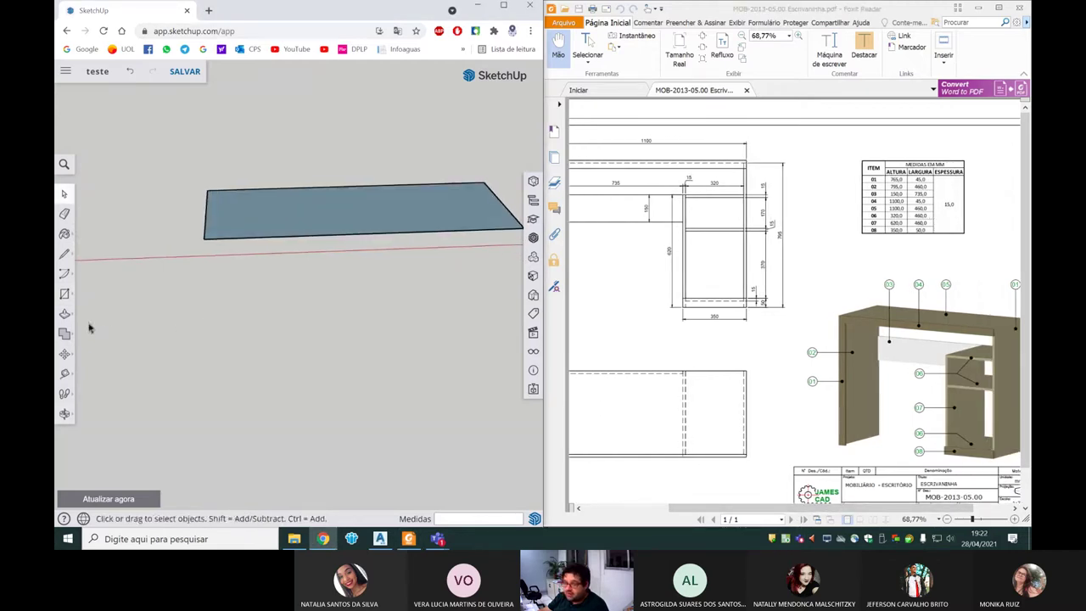
left_click(64, 313)
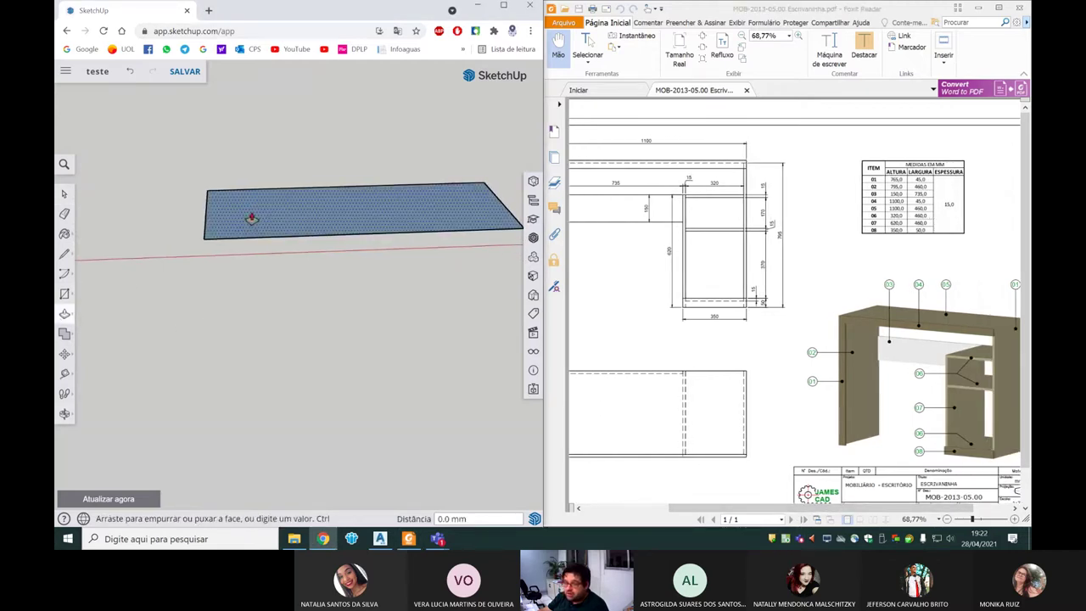
left_click_drag(251, 218, 253, 203)
type("15")
key("Return")
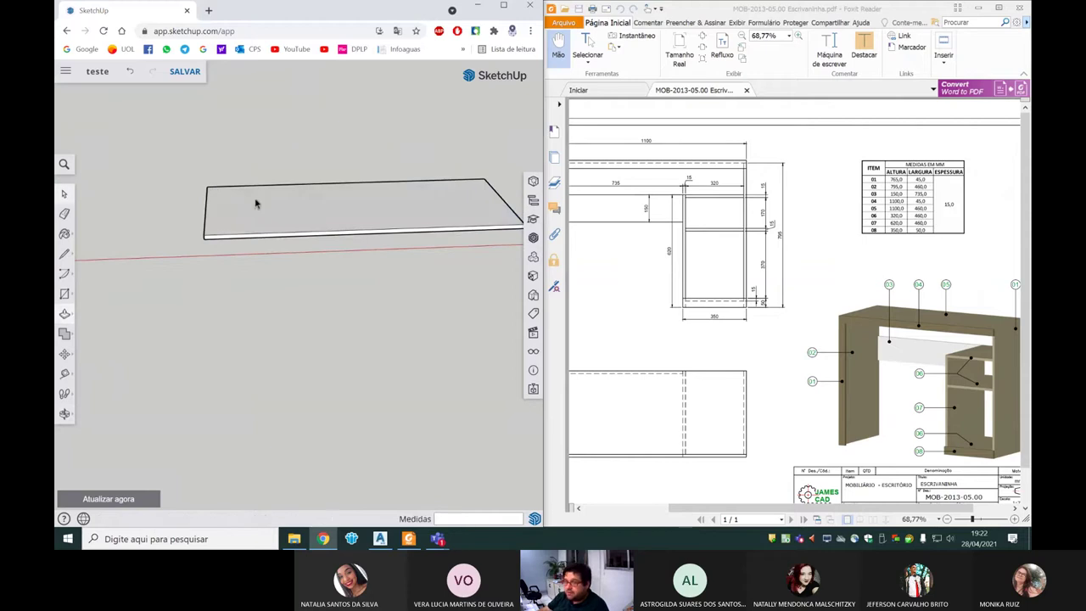
key("space")
- Make the 15 mm desktop slab a single group with Criar grupo
middle_click_drag(283, 241, 371, 181)
scroll(305, 243, "up", 3)
scroll(289, 234, "down", 3)
scroll(285, 232, "down", 2)
triple_click(282, 231)
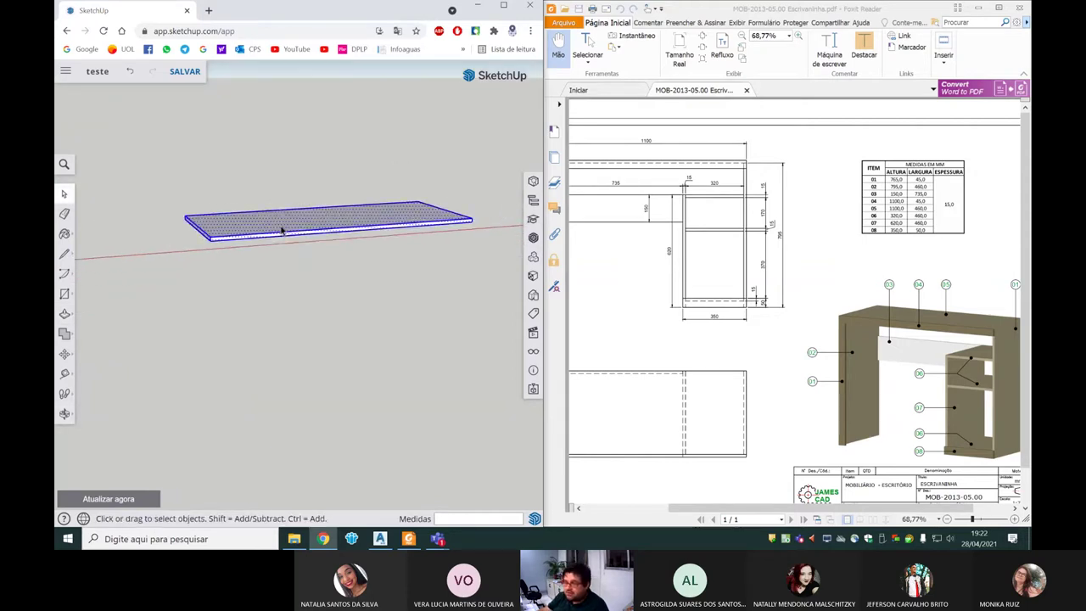
right_click(283, 229)
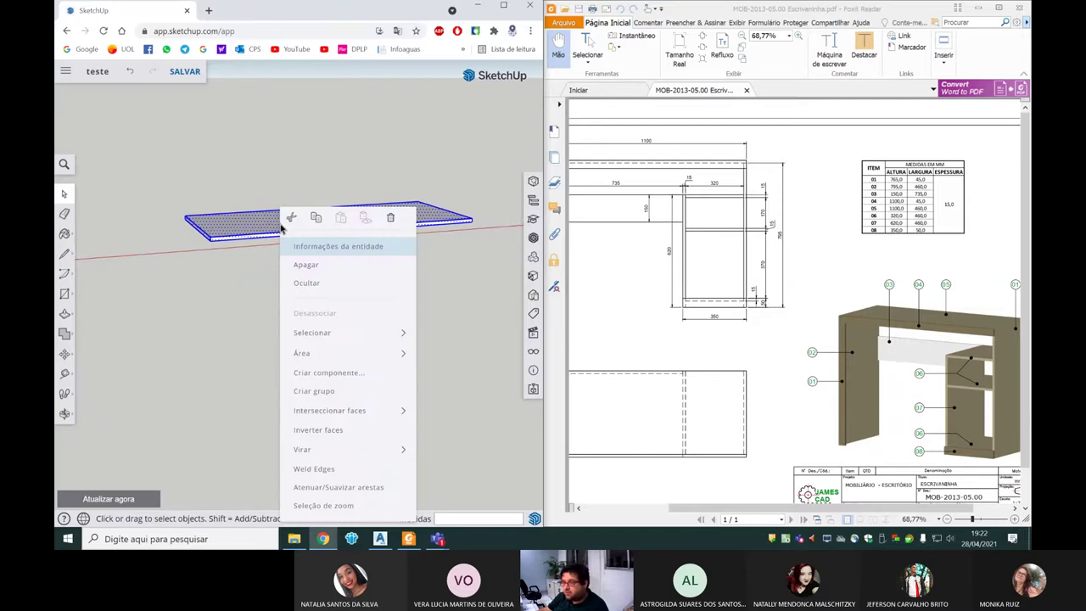
left_click(331, 392)
middle_click_drag(317, 272, 309, 276)
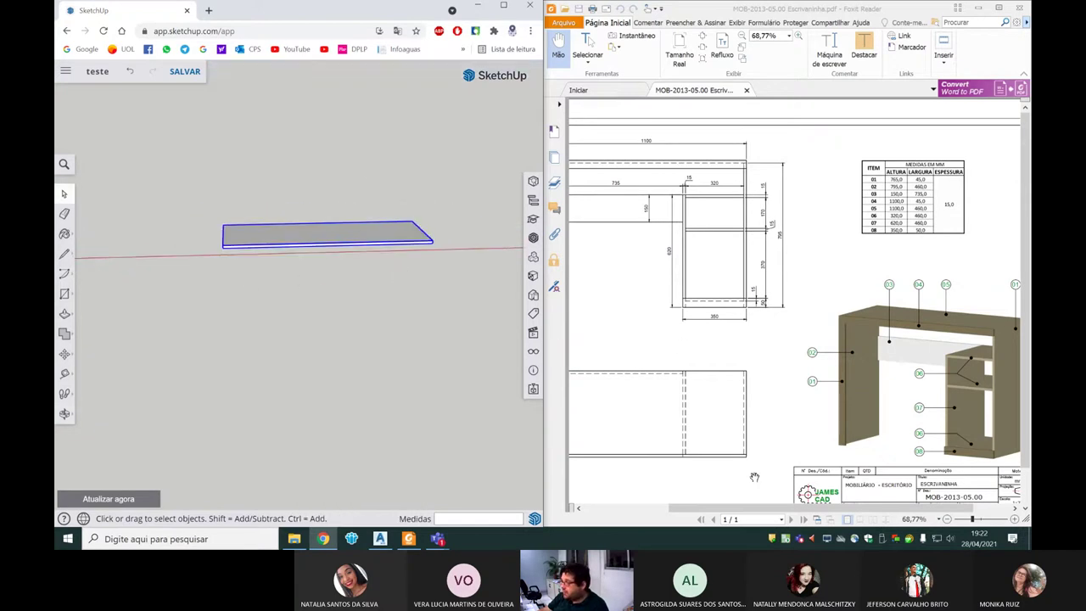
- Pan the PDF drawing to review the desk dimensions, then return to the model
left_click(788, 508)
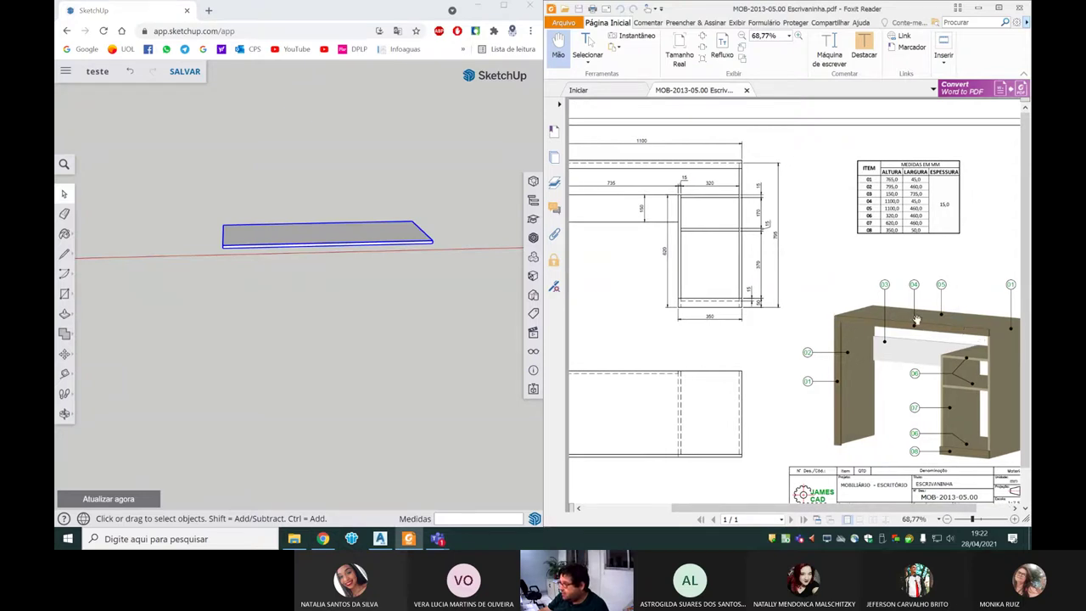
left_click_drag(809, 508, 749, 507)
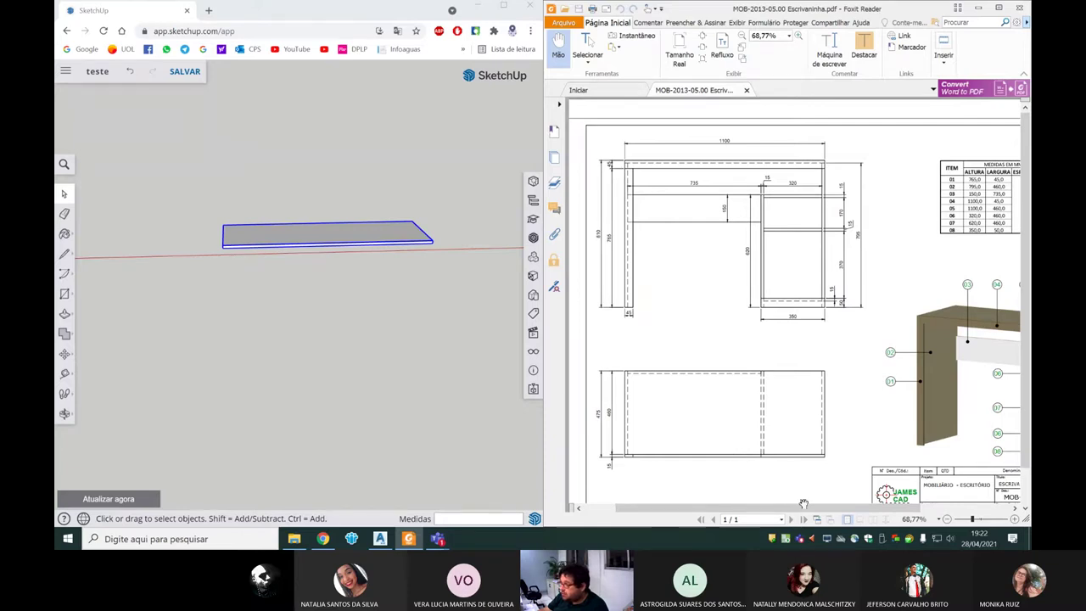
left_click_drag(797, 507, 857, 507)
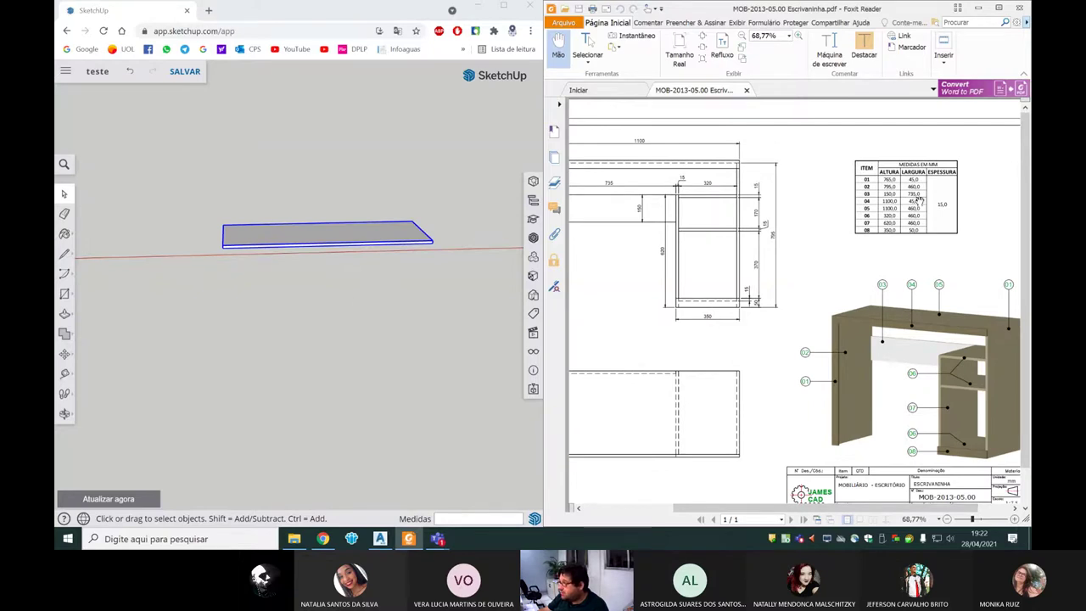
left_click(325, 313)
middle_click_drag(325, 313, 315, 288)
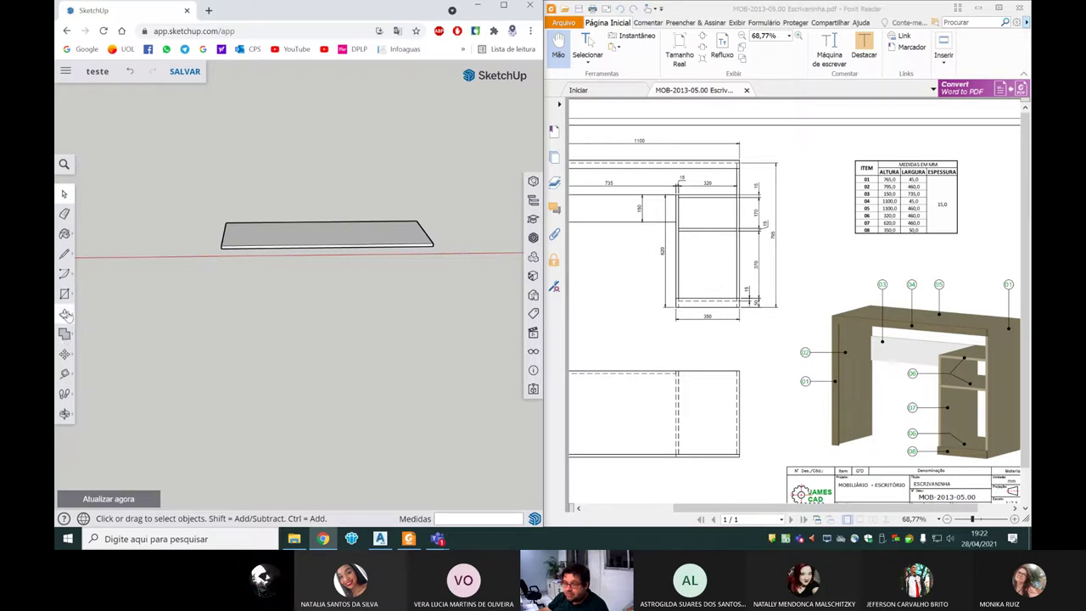
- Draw an 1100 × 45 mm rectangle on the ground for the plank
left_click(64, 294)
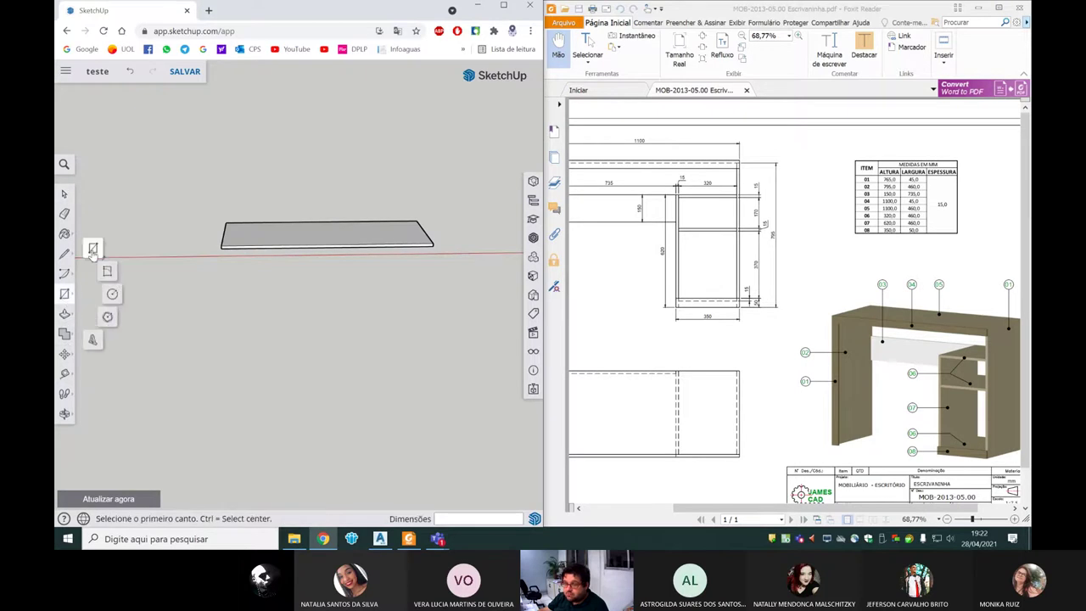
middle_click_drag(290, 315, 255, 291)
left_click(257, 297)
key("Escape")
middle_click_drag(329, 302, 304, 235)
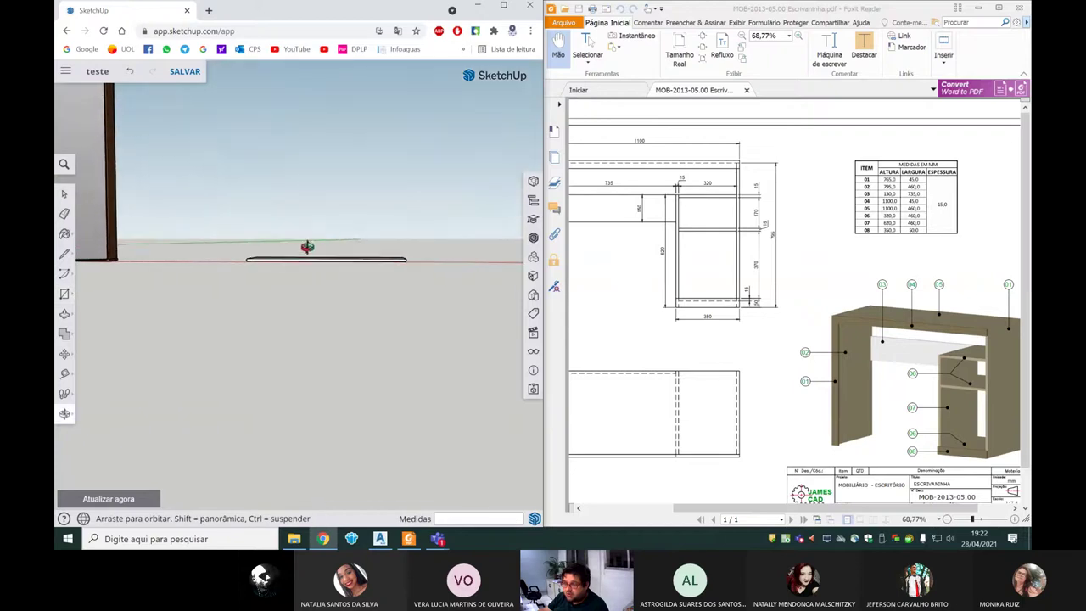
middle_click_drag(305, 234, 299, 285)
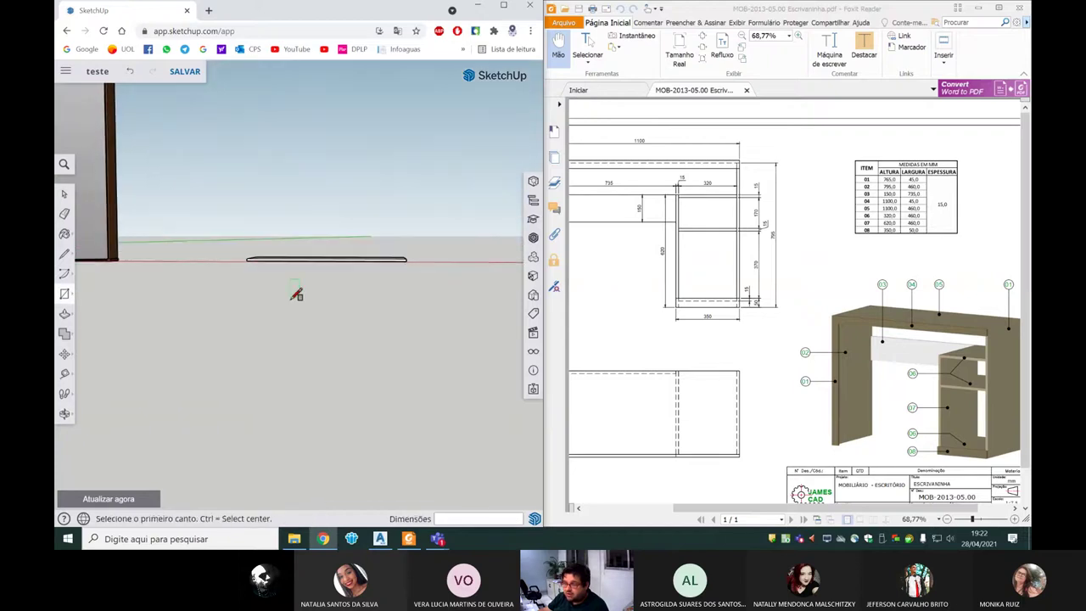
left_click(289, 299)
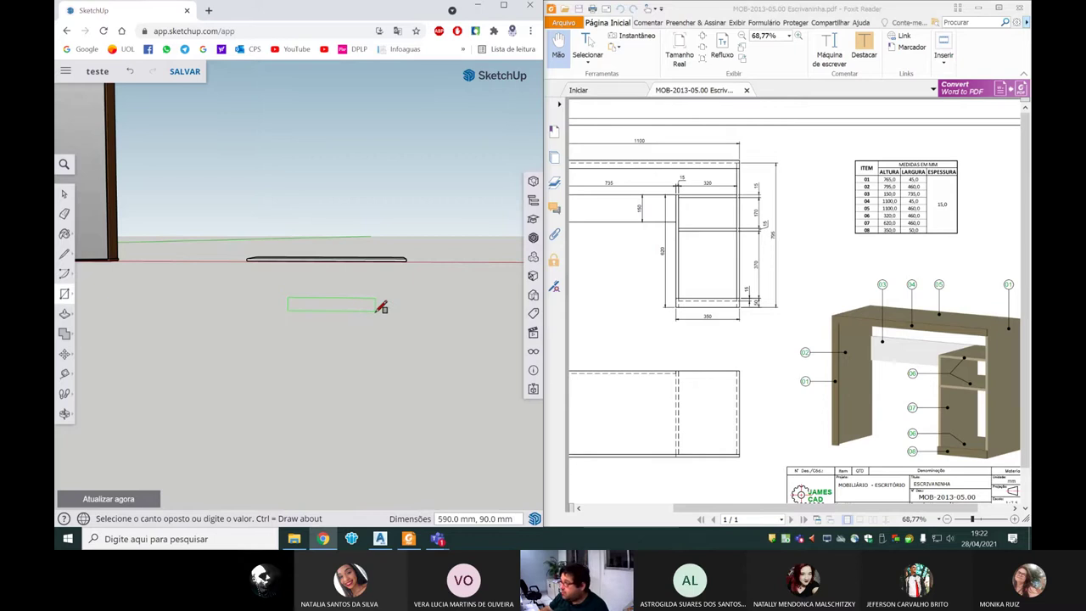
type("1100,45")
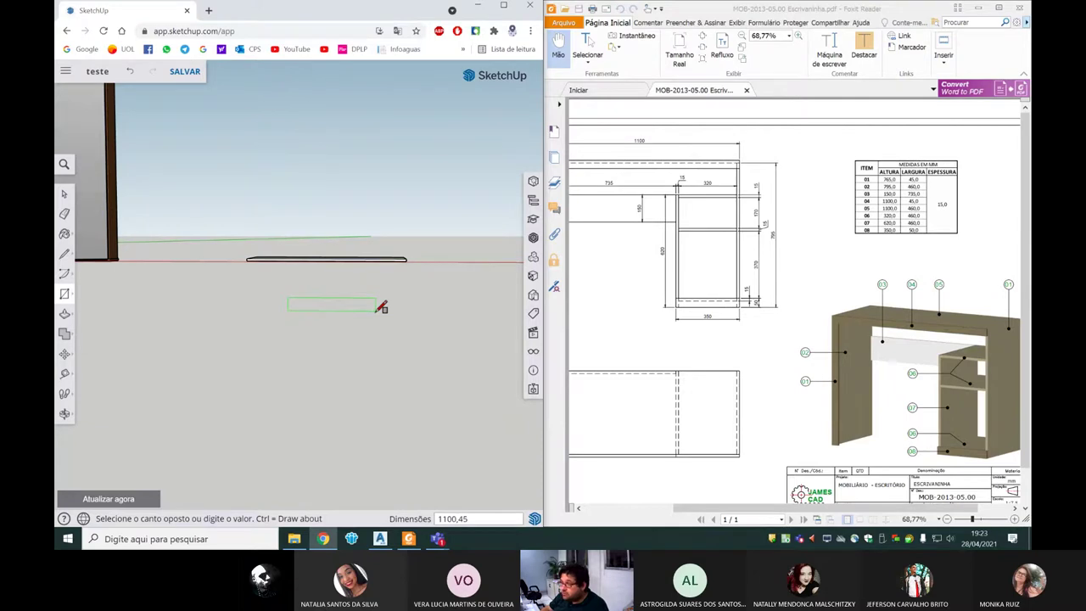
key("Return")
mouse_move(382, 307)
middle_mouse_down()
mouse_move(90, 339)
mouse_move(291, 323)
mouse_move(89, 241)
middle_mouse_up()
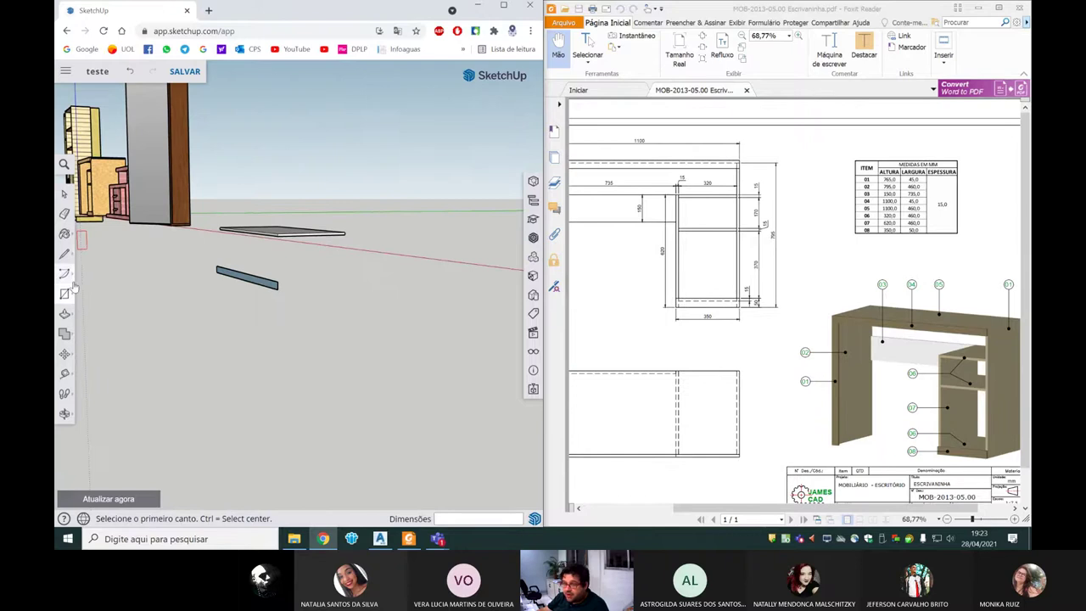
- Push/pull the 1100 × 45 mm rectangle into a 15 mm thick plank
left_click(64, 313)
left_click_drag(269, 291, 302, 286)
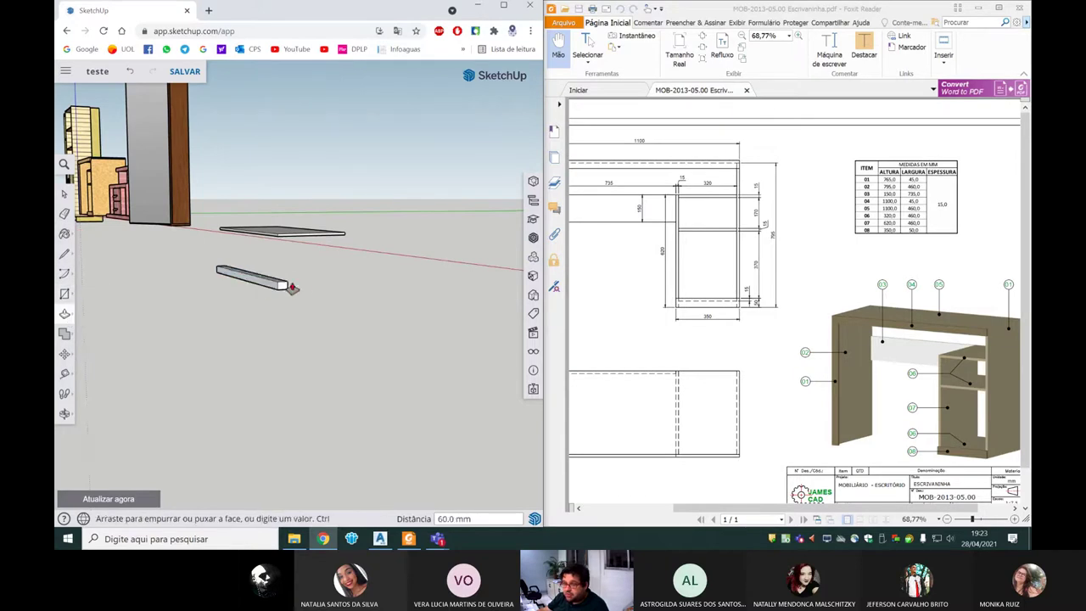
type("15")
key("Return")
key("space")
middle_click_drag(274, 286, 367, 296)
- Make the plank its own group with Criar grupo
triple_click(364, 289)
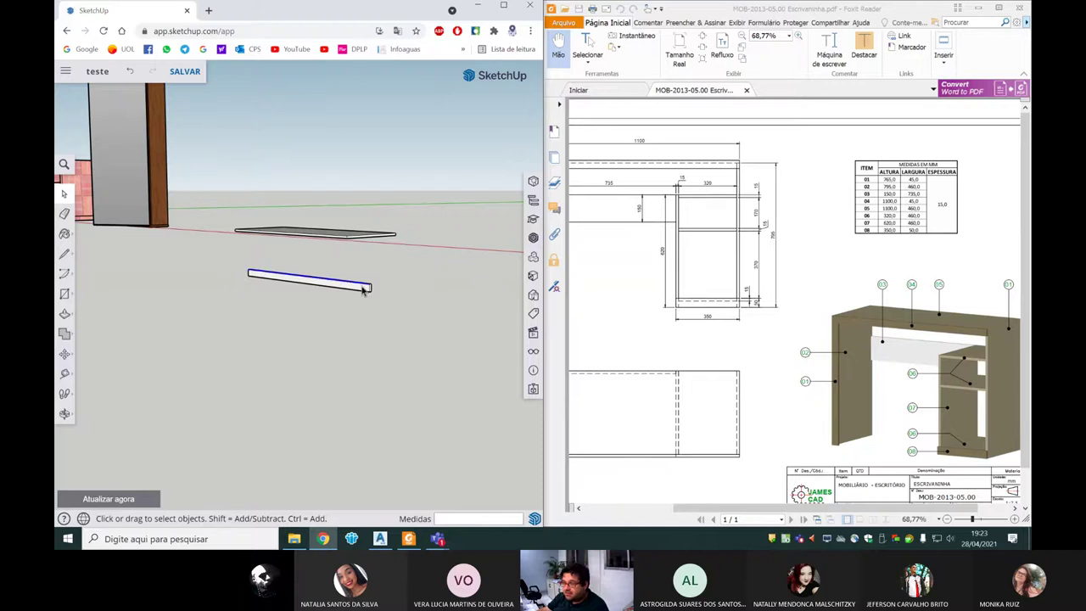
right_click(364, 289)
left_click(404, 393)
left_click(383, 351)
middle_click_drag(383, 352, 386, 339)
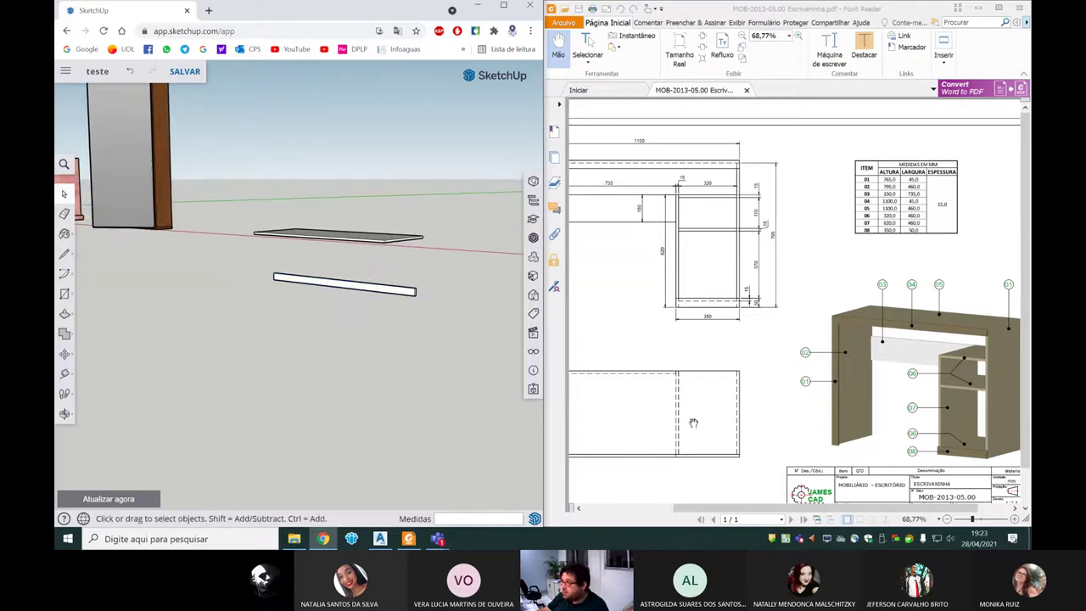
- Move the plank so its corner snaps onto the desktop slab's corner
left_click(728, 509)
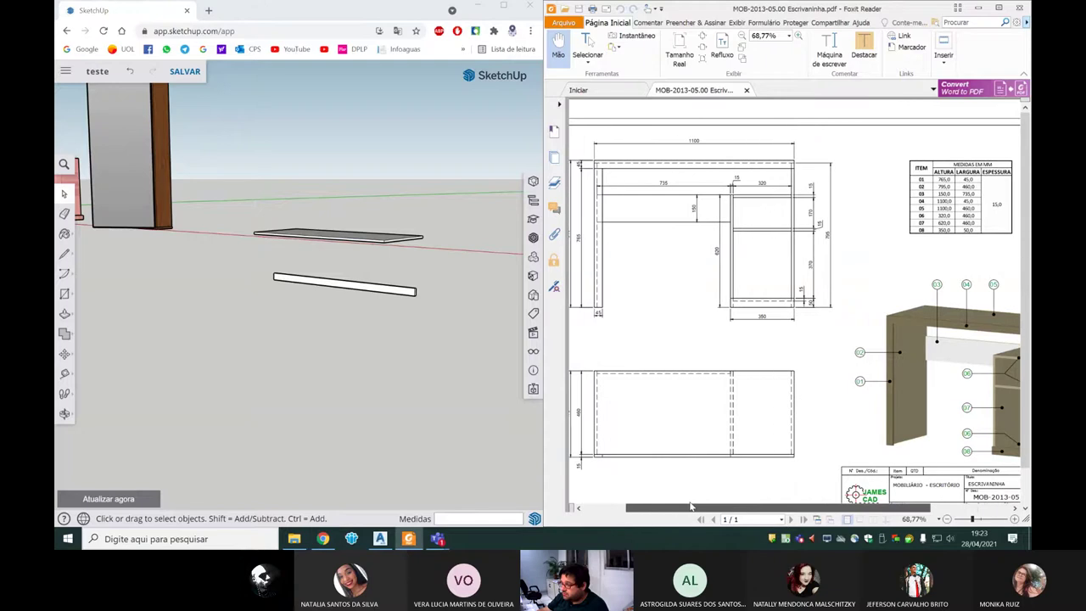
left_click_drag(728, 509, 661, 509)
middle_click_drag(335, 317, 352, 314)
left_click(352, 314)
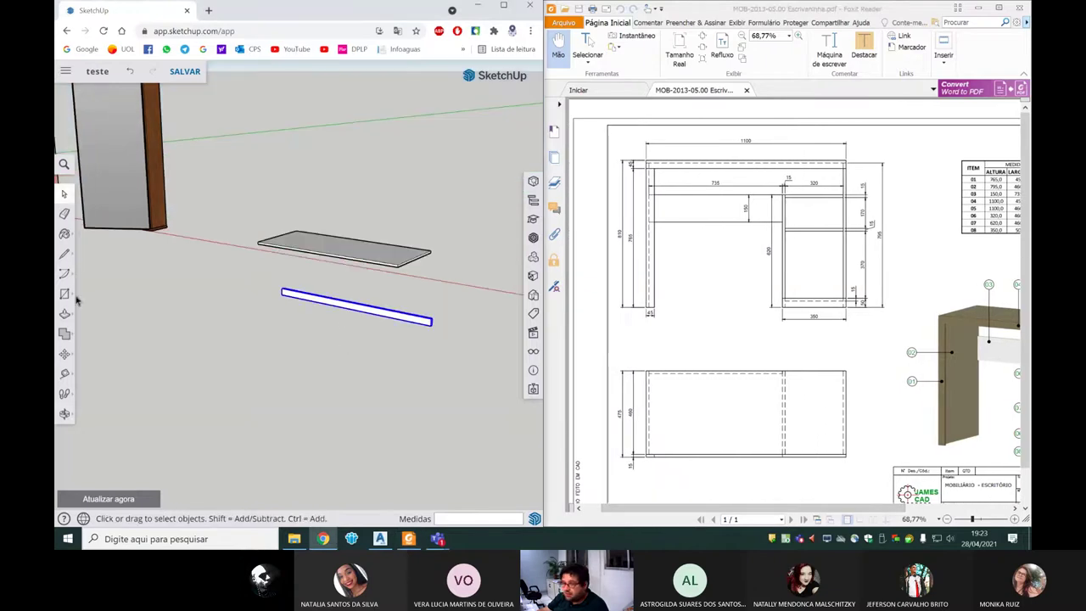
left_click(65, 354)
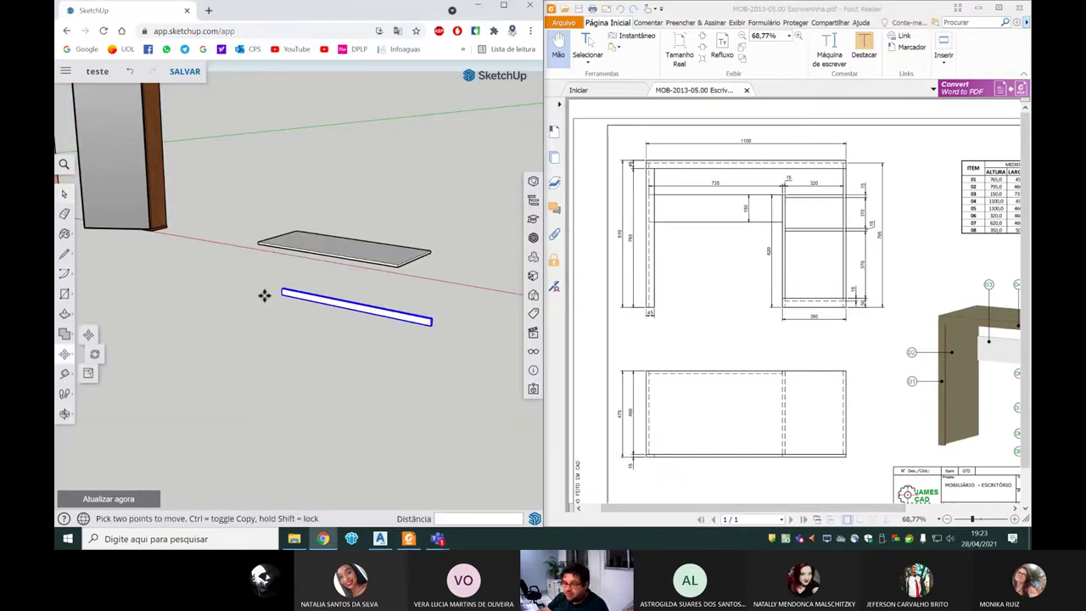
scroll(288, 306, "up", 1)
scroll(280, 289, "up", 3)
scroll(280, 288, "up", 2)
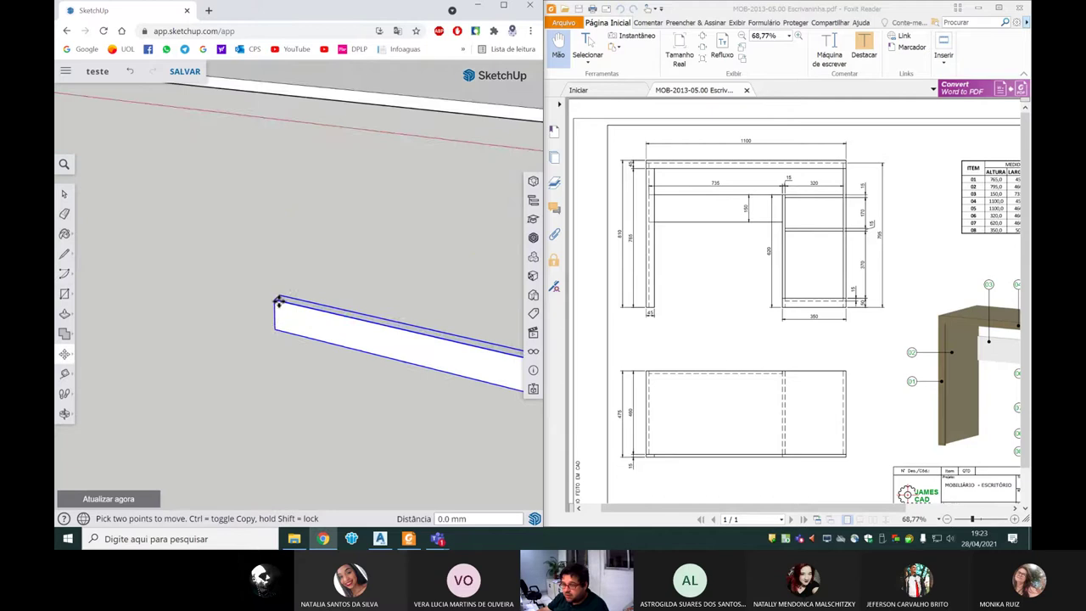
left_click(283, 291)
scroll(266, 286, "down", 3)
scroll(229, 231, "up", 3)
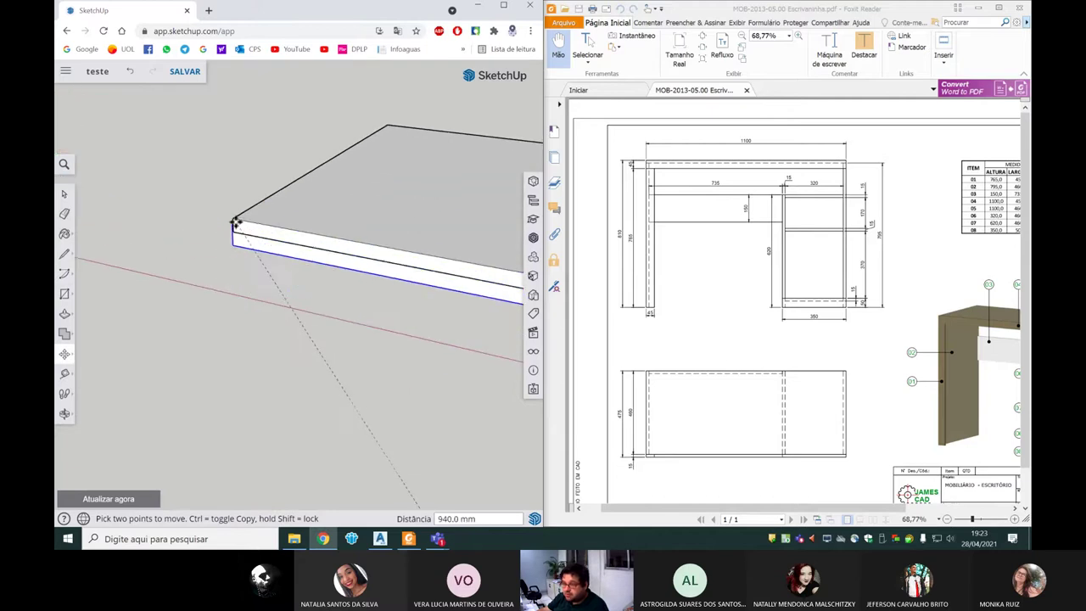
left_click(237, 222)
scroll(356, 250, "down", 3)
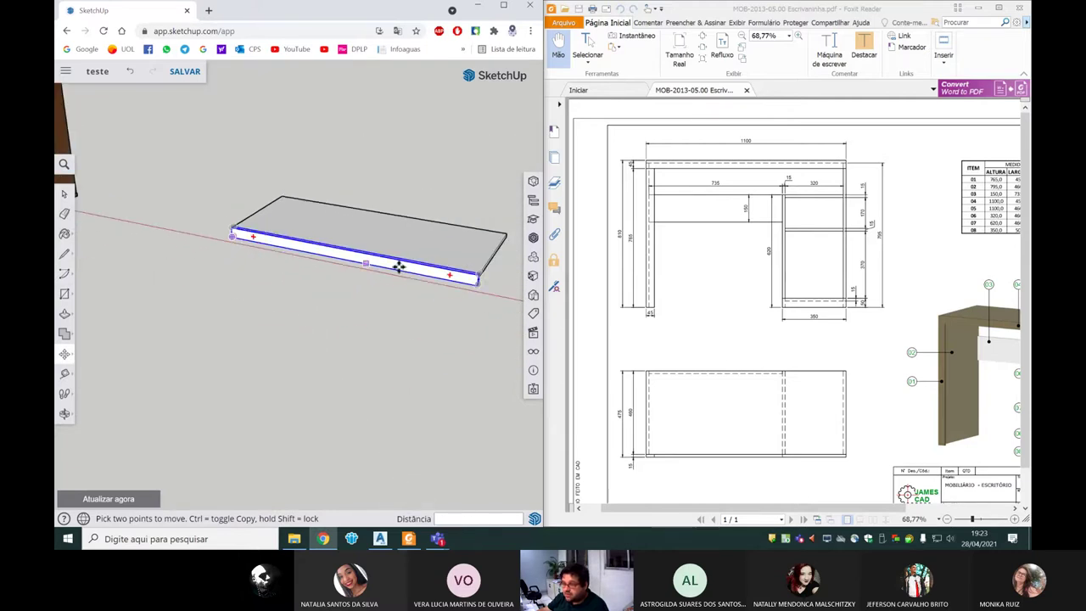
scroll(450, 265, "up", 4)
mouse_move(483, 267)
middle_mouse_down()
mouse_move(388, 246)
mouse_move(381, 257)
mouse_move(497, 243)
mouse_move(420, 238)
mouse_move(473, 229)
mouse_move(458, 263)
middle_mouse_up()
scroll(798, 508, "left", 3)
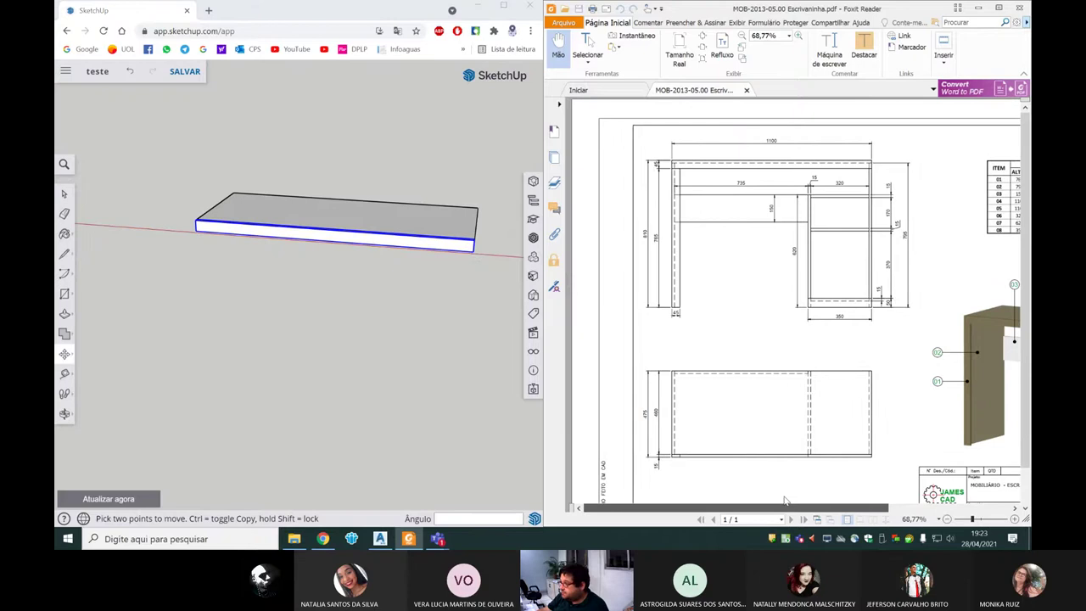
mouse_move(784, 500)
left_mouse_down()
mouse_move(885, 491)
mouse_move(869, 488)
left_mouse_up()
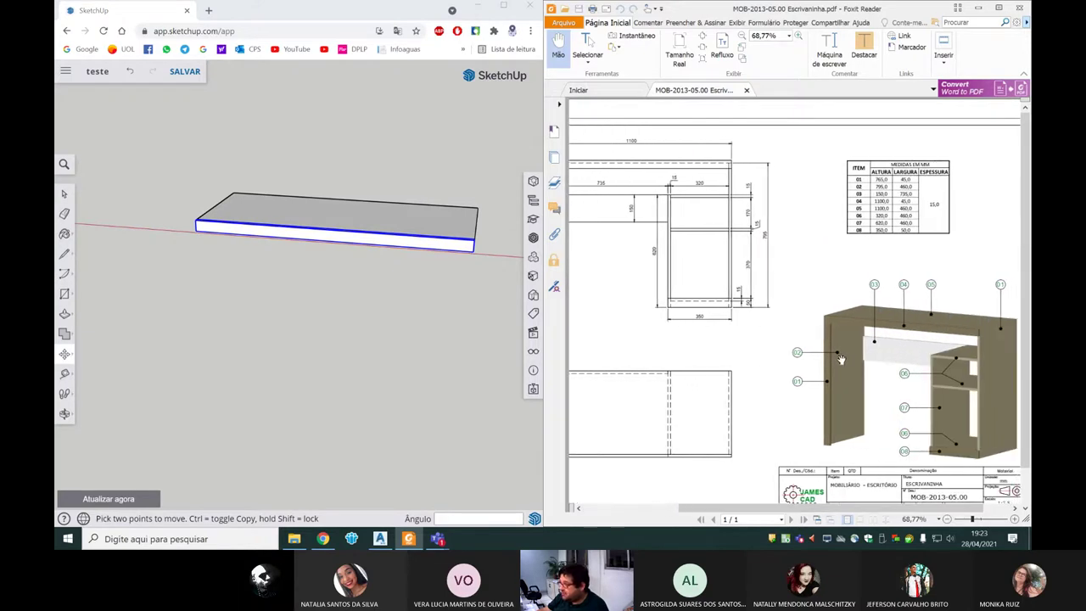
left_click_drag(773, 507, 684, 512)
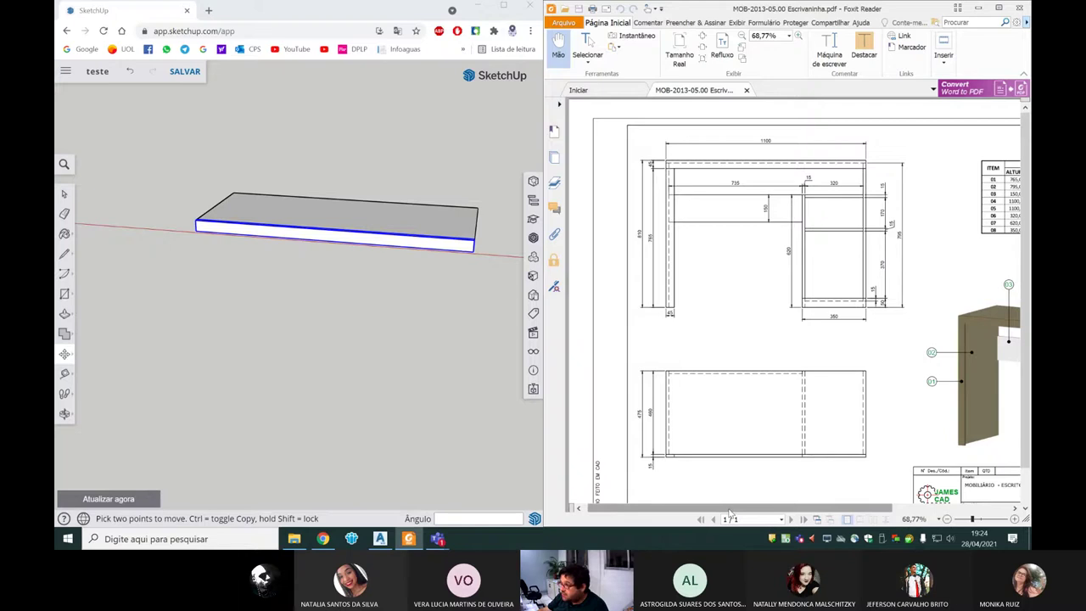
left_click_drag(730, 509, 780, 509)
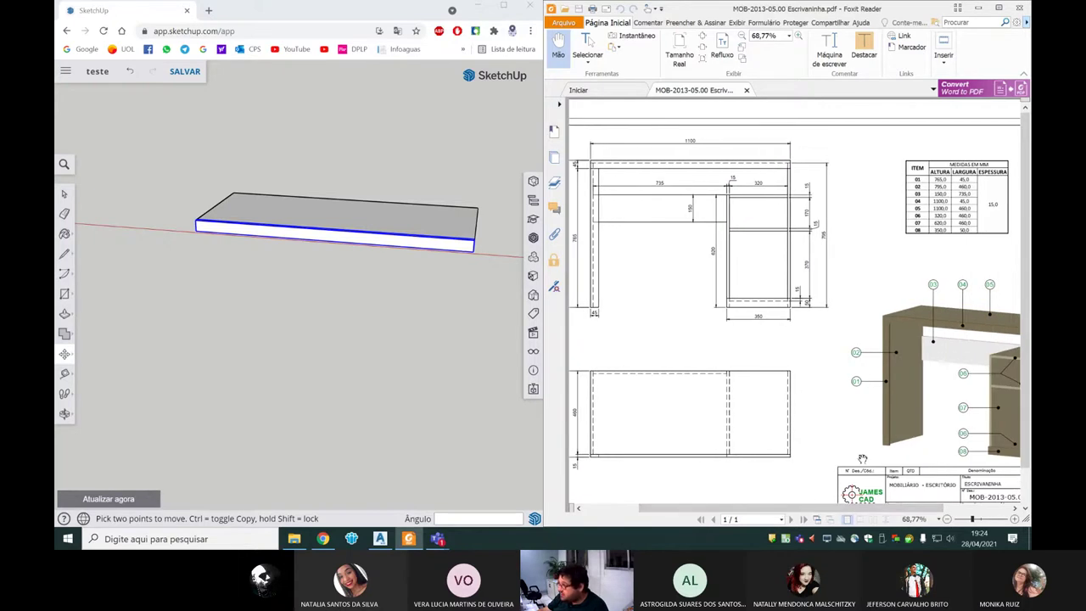
mouse_move(856, 508)
left_mouse_down()
mouse_move(907, 510)
mouse_move(894, 509)
left_mouse_up()
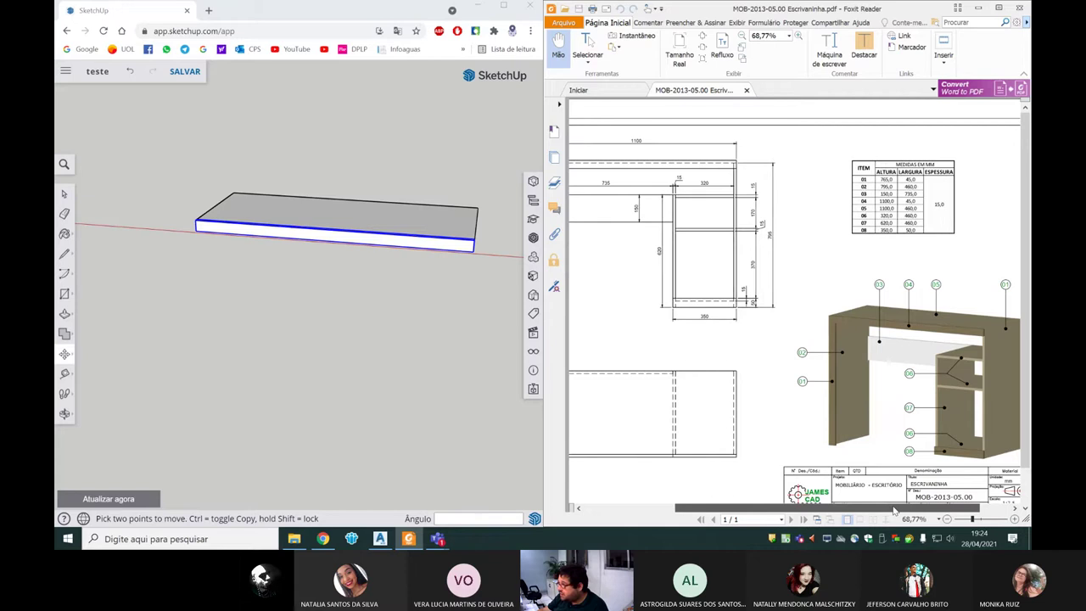
left_click_drag(896, 510, 898, 510)
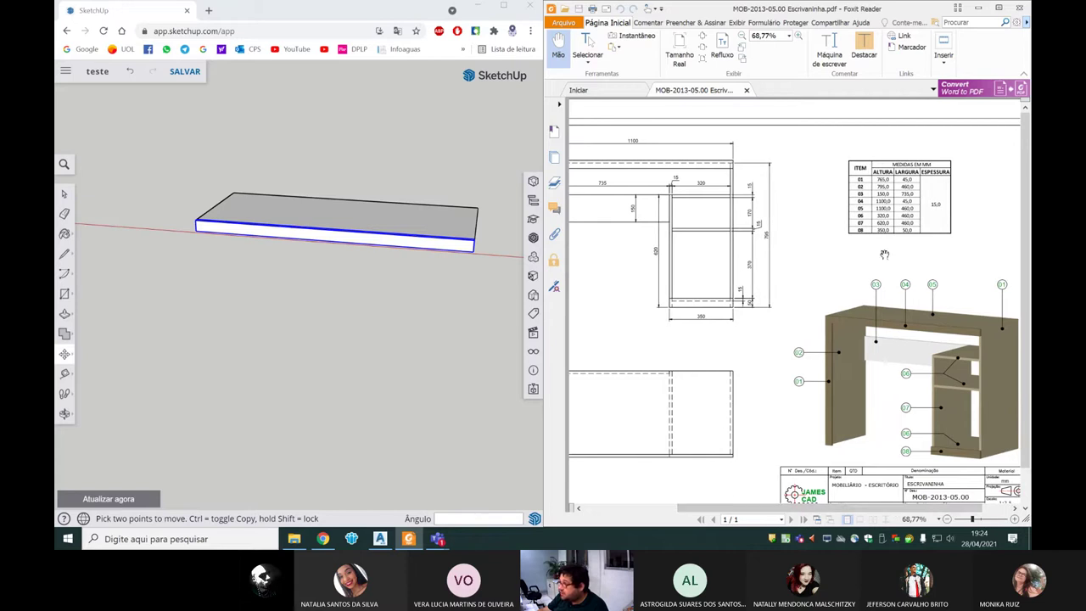
left_click_drag(732, 509, 639, 509)
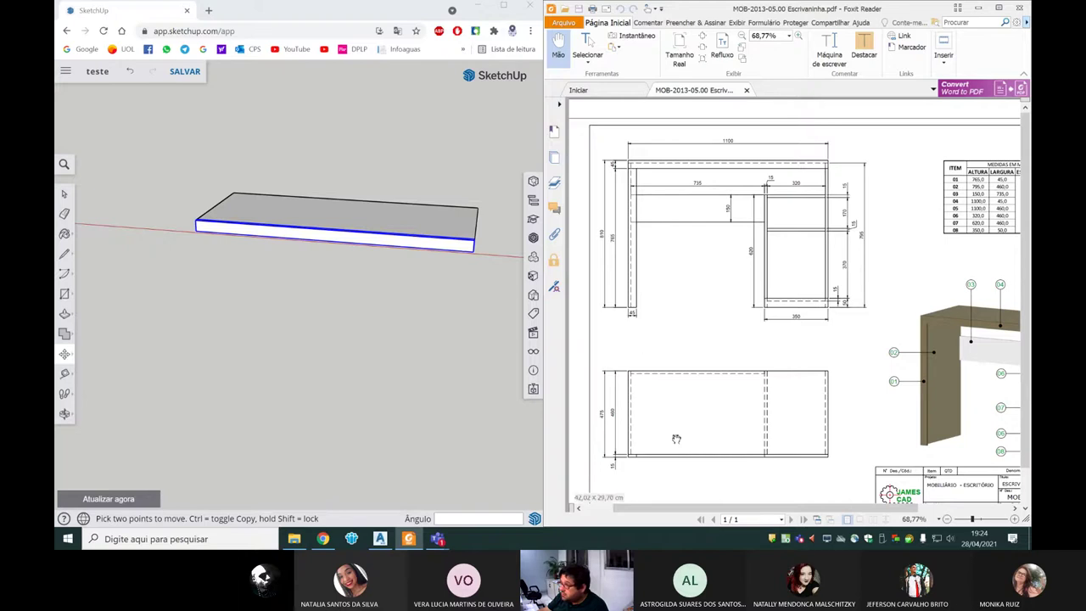
mouse_move(696, 509)
left_mouse_down()
mouse_move(722, 513)
mouse_move(690, 505)
left_mouse_up()
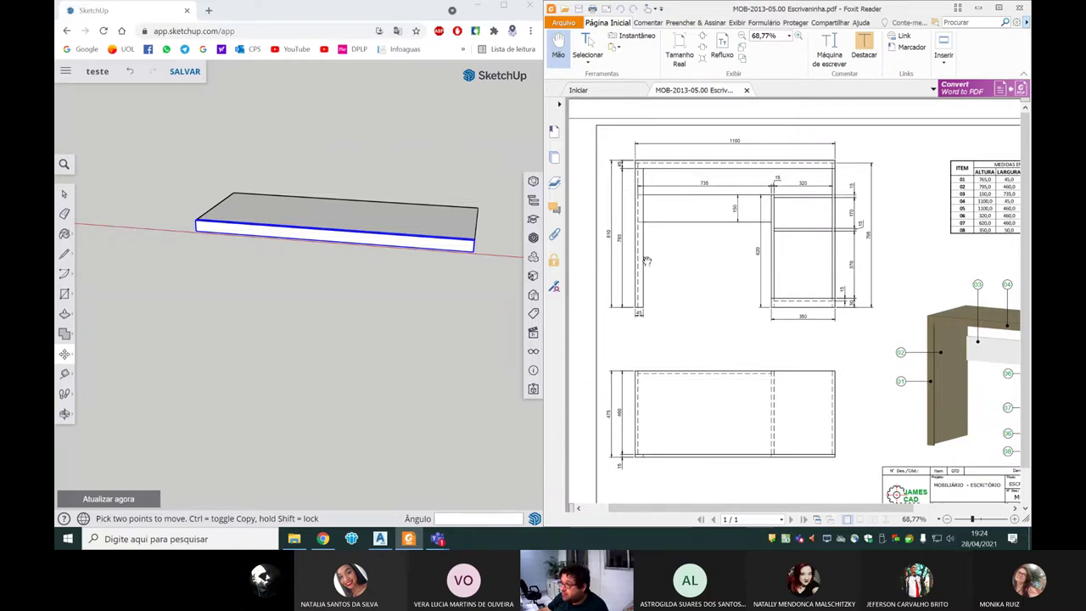
scroll(769, 496, "right", 2)
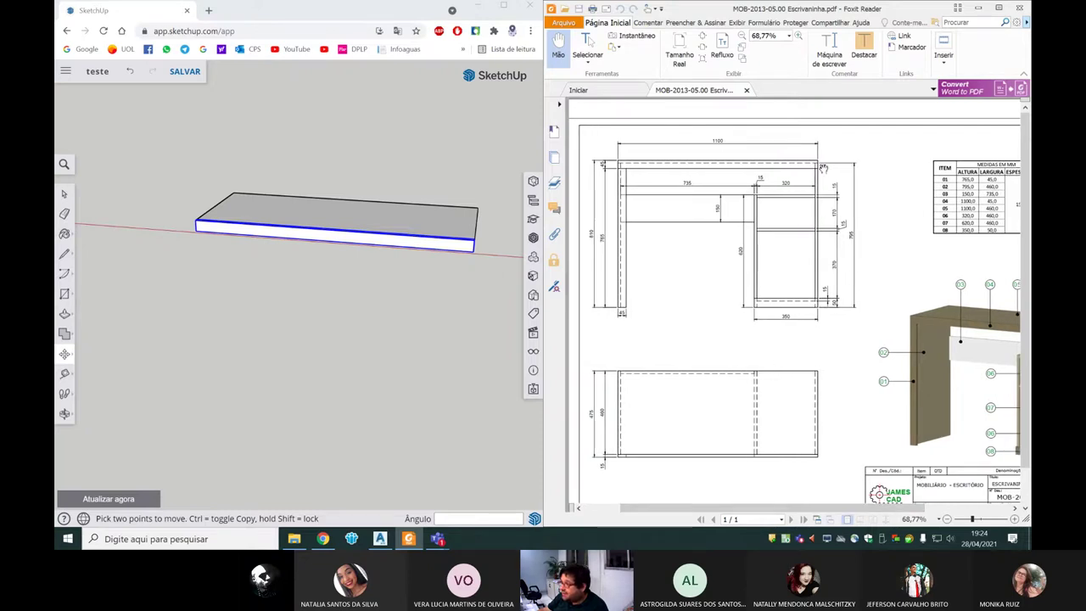
middle_click_drag(376, 189, 407, 204)
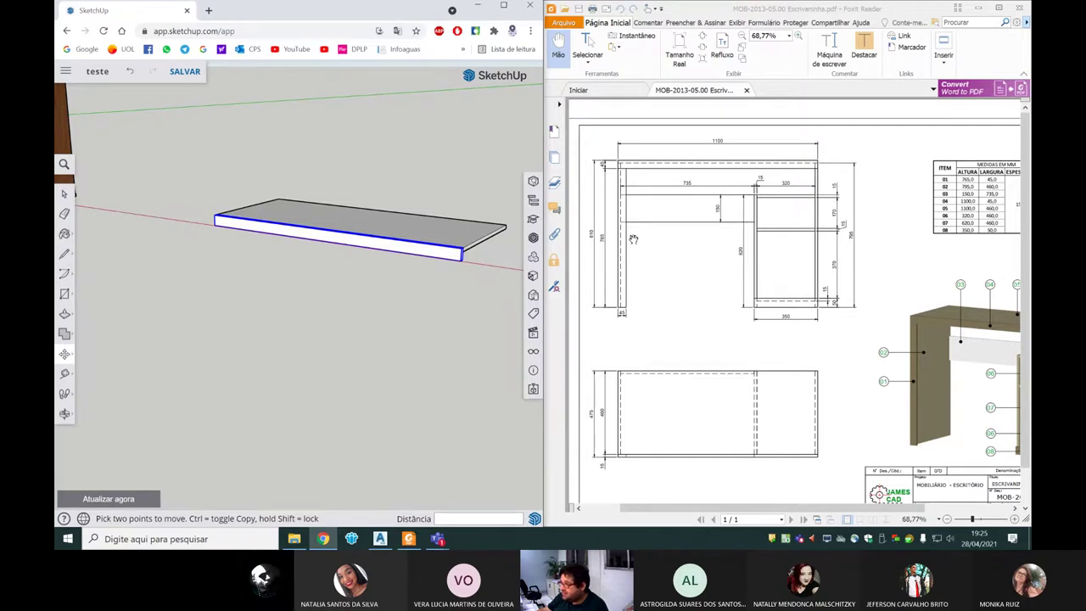
- Make a first attempt at the side-panel rectangle from the shelf's end with typed dimensions
middle_click_drag(462, 293, 84, 213)
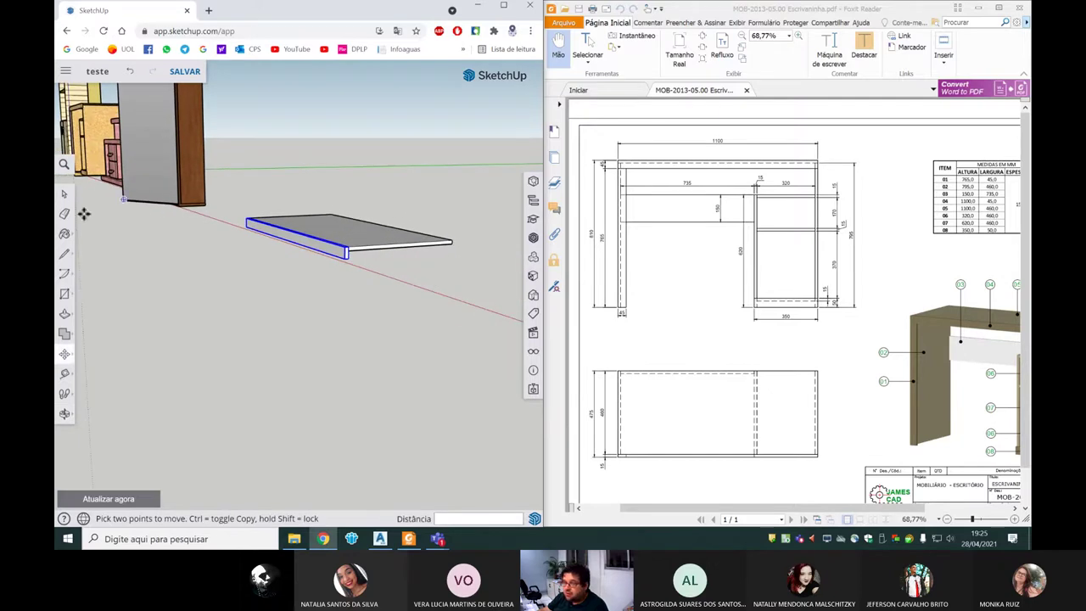
left_click(64, 293)
mouse_move(430, 376)
middle_mouse_down()
mouse_move(364, 357)
mouse_move(364, 328)
middle_mouse_up()
scroll(348, 312, "up", 2)
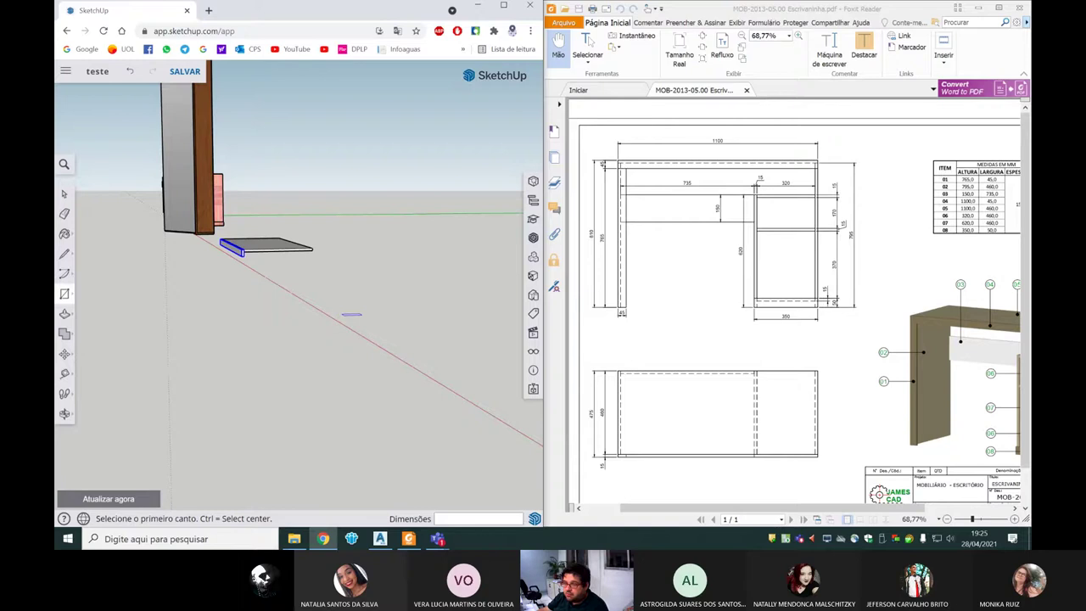
middle_click_drag(352, 314, 254, 280)
left_click(253, 286)
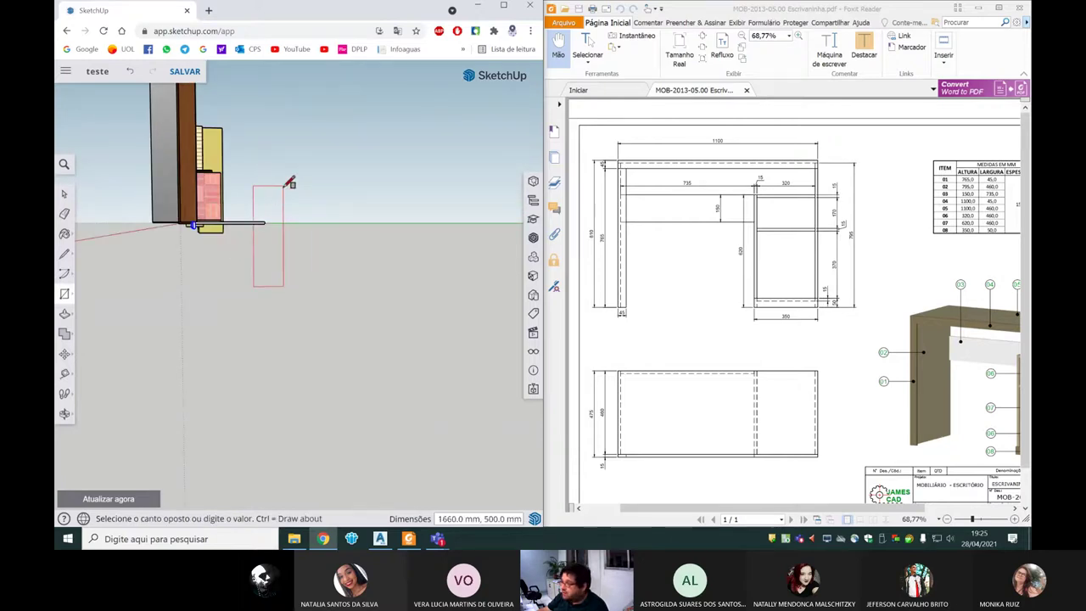
type("460,")
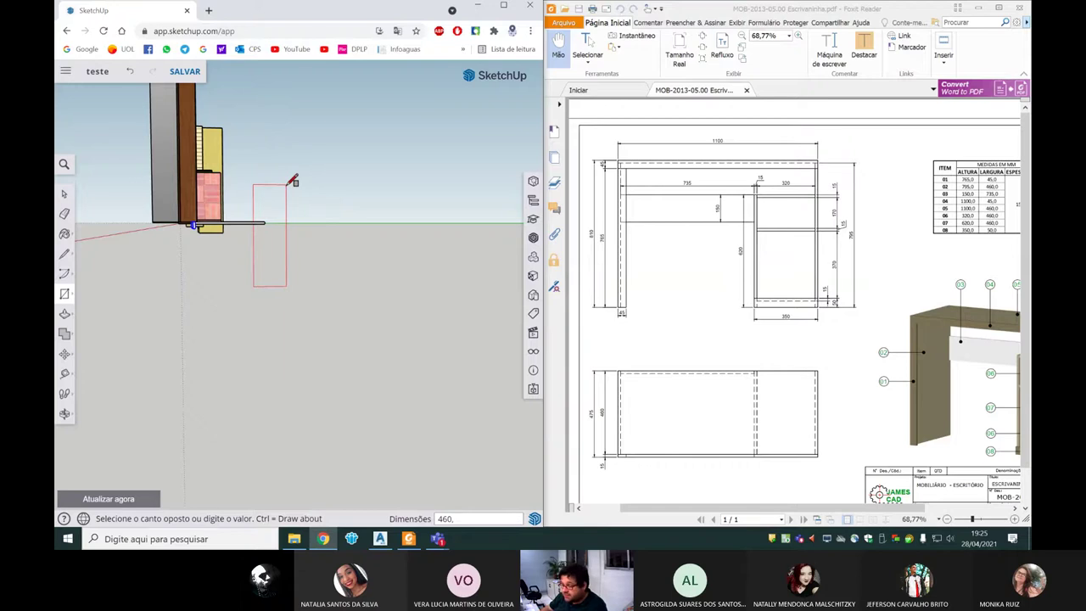
key("Return")
- Redraw the upright rectangle from the shelf's end corner at 460 × 795 mm
key("o")
mouse_move(286, 358)
left_mouse_down()
mouse_move(376, 374)
mouse_move(252, 368)
mouse_move(262, 360)
left_mouse_up()
key("r")
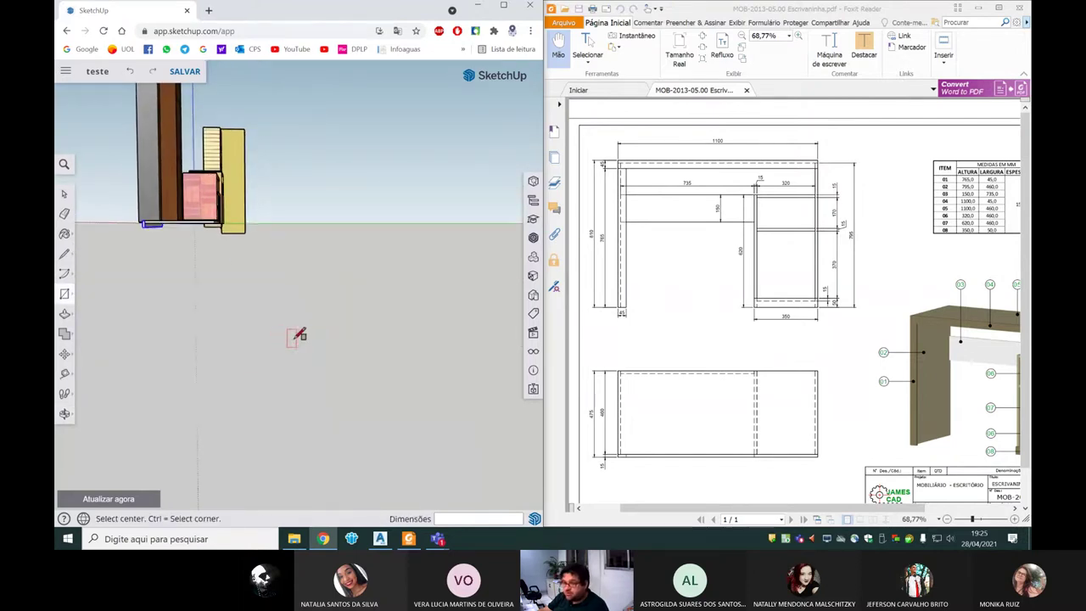
middle_click_drag(298, 332, 265, 313)
scroll(259, 305, "up", 2)
scroll(252, 288, "up", 2)
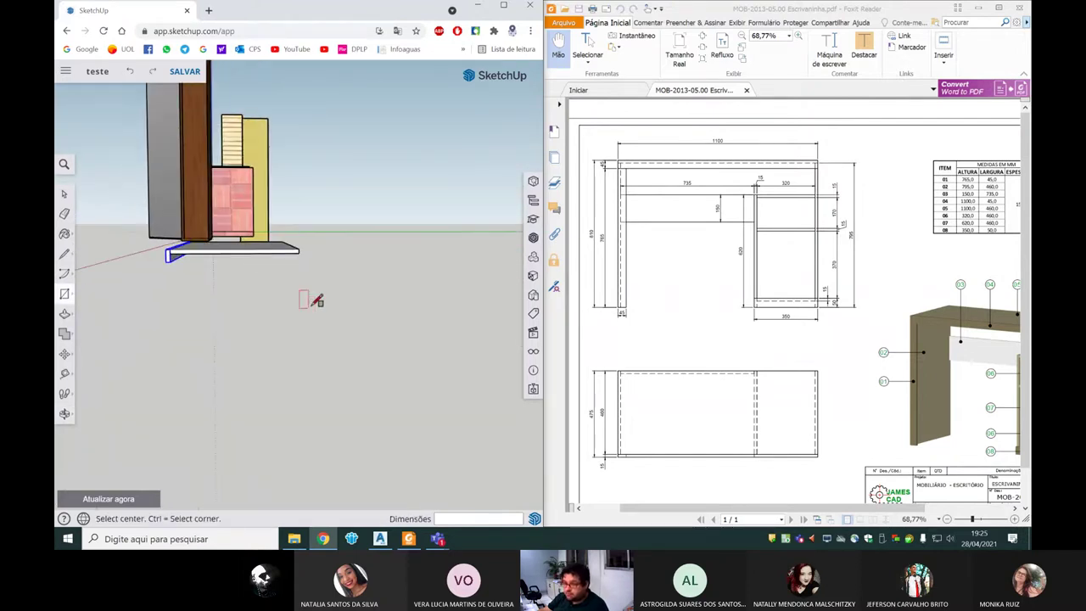
left_click(290, 248)
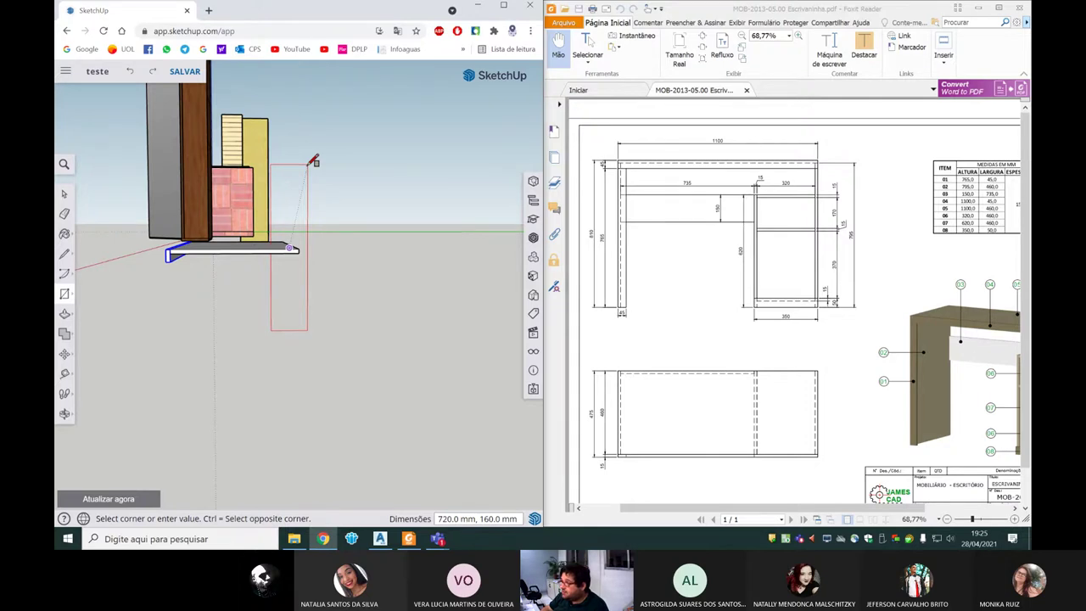
type("460,795")
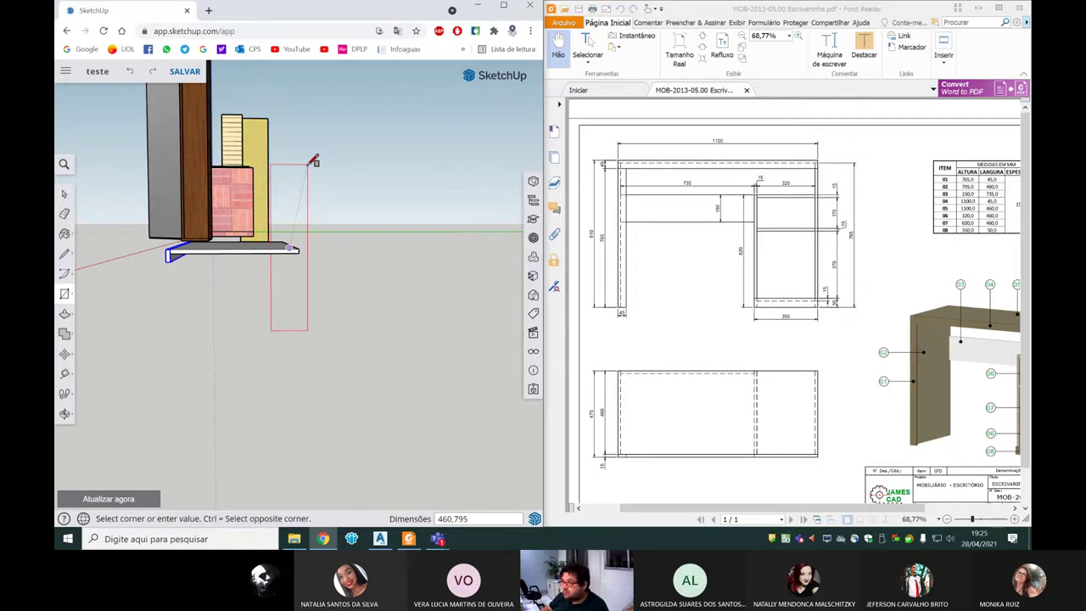
key("Return")
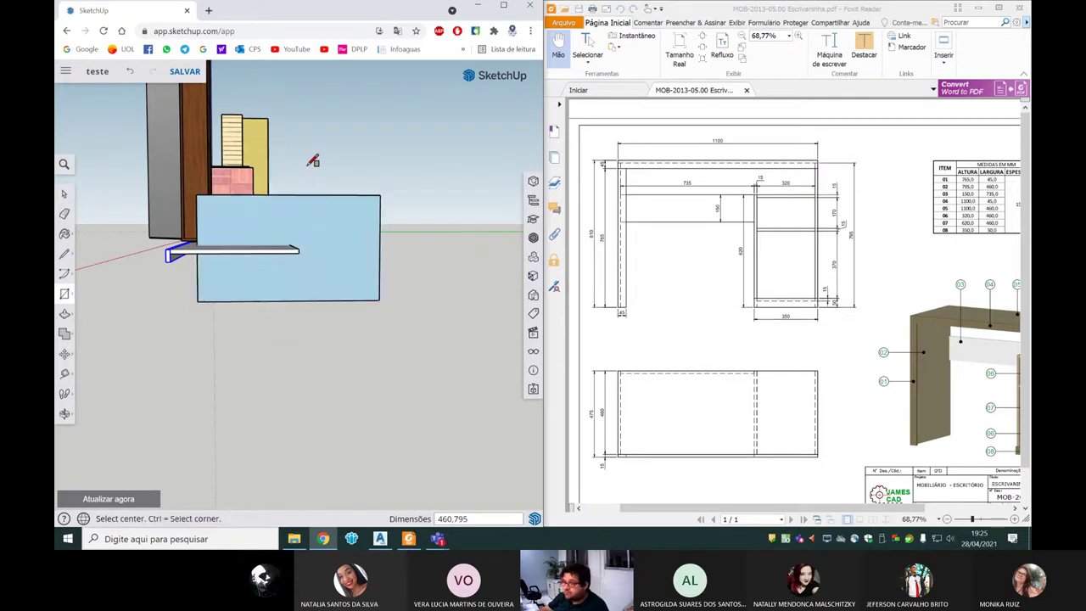
scroll(323, 174, "down", 5)
mouse_move(308, 218)
middle_mouse_down()
mouse_move(437, 273)
mouse_move(359, 311)
middle_mouse_up()
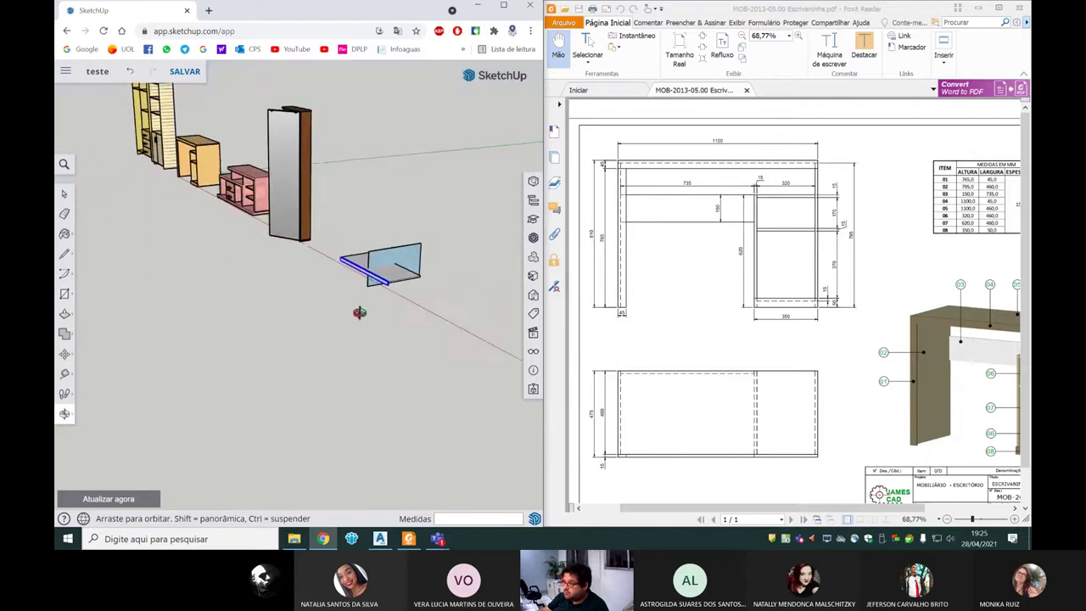
- Select the new upright face, view its context options, then clear the selection
scroll(359, 310, "up", 3)
key("c")
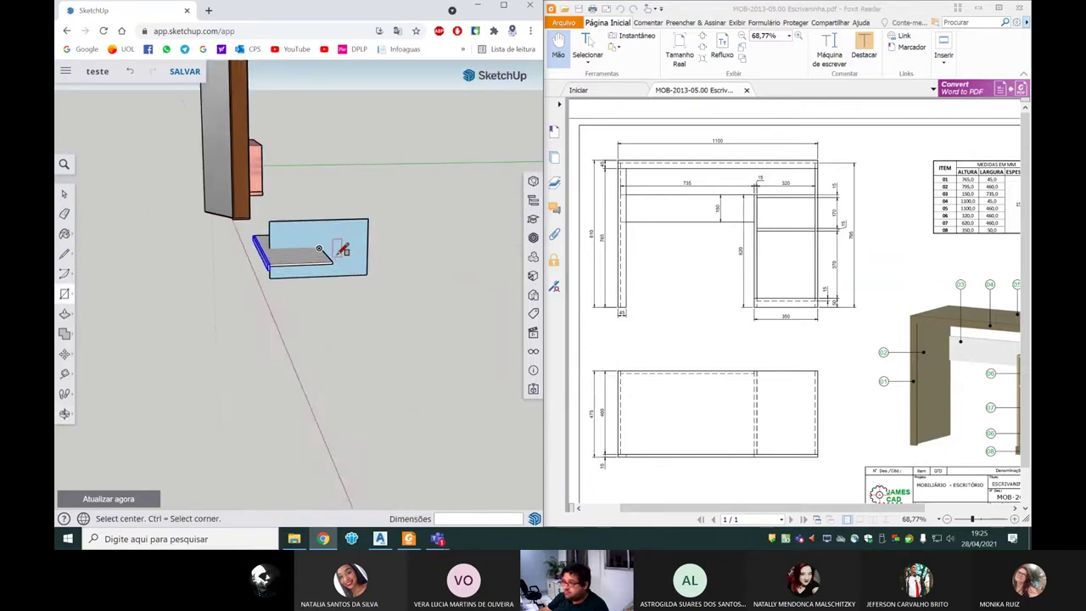
key("space")
middle_click_drag(346, 248, 342, 237)
right_click(342, 238)
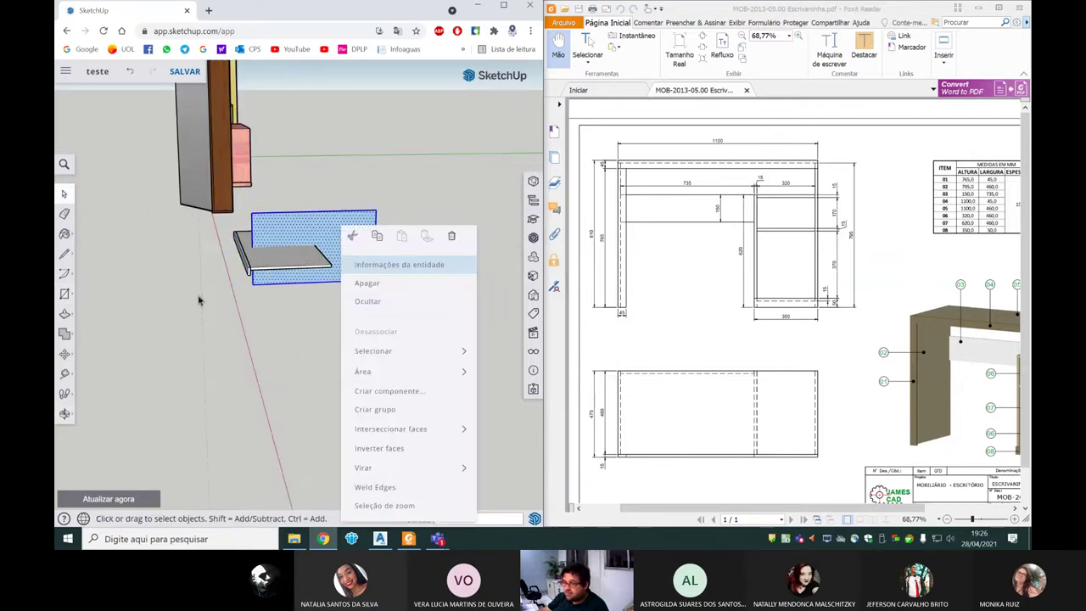
left_click(266, 344)
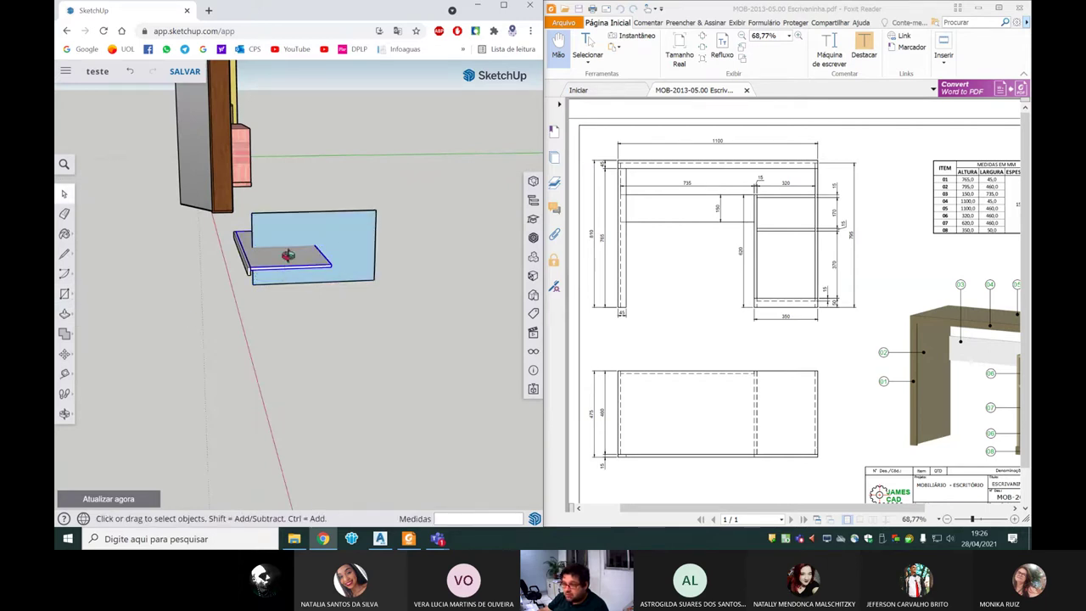
middle_click_drag(286, 267, 283, 376)
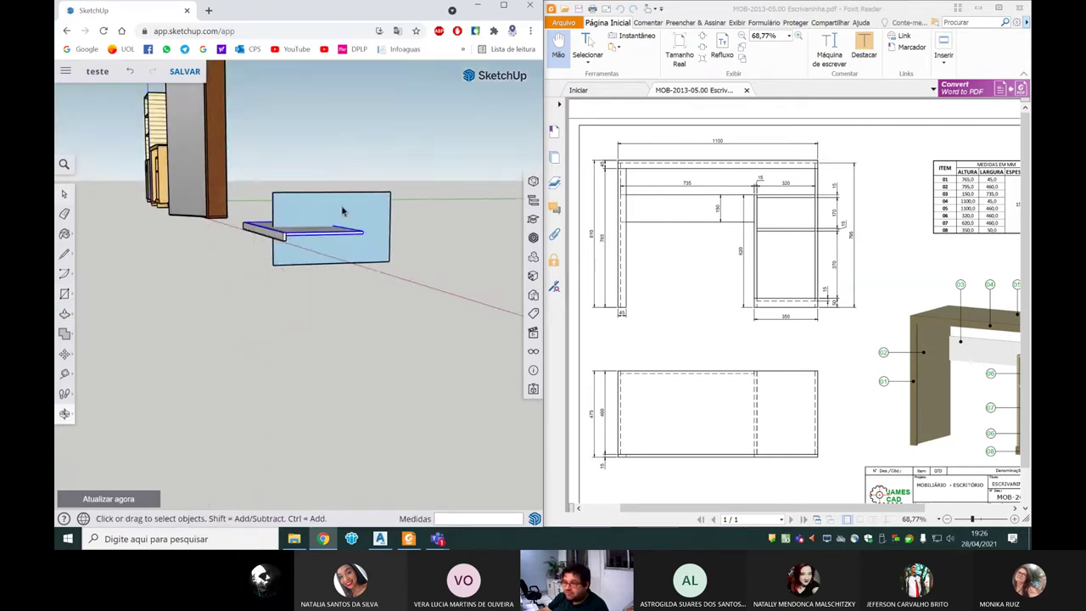
- Push/pull the upright face out 15 mm and select the resulting side panel
left_click(68, 314)
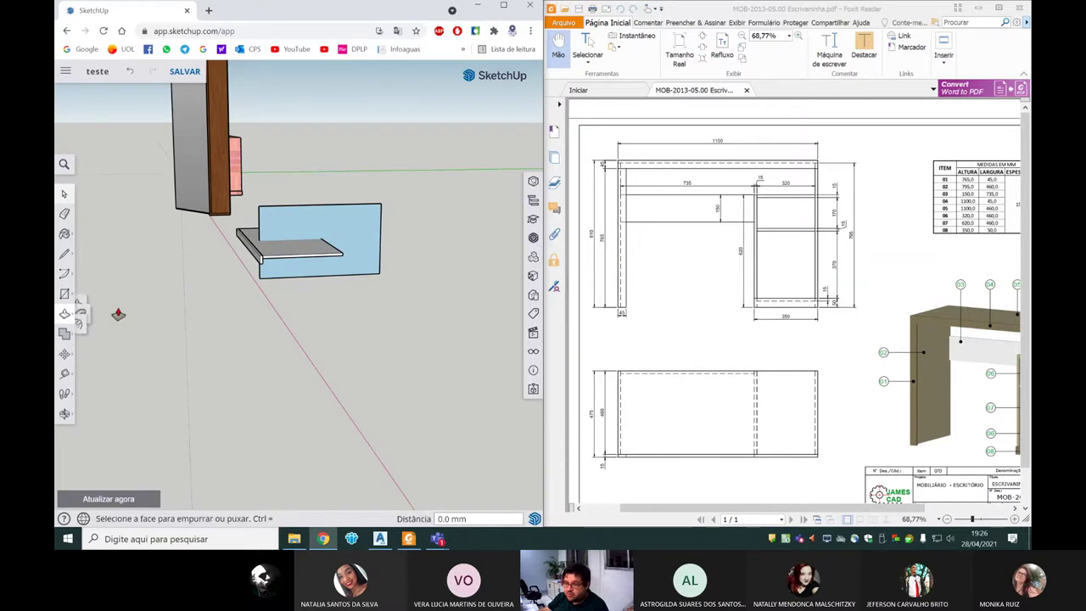
left_click(328, 225)
type("15")
key("Return")
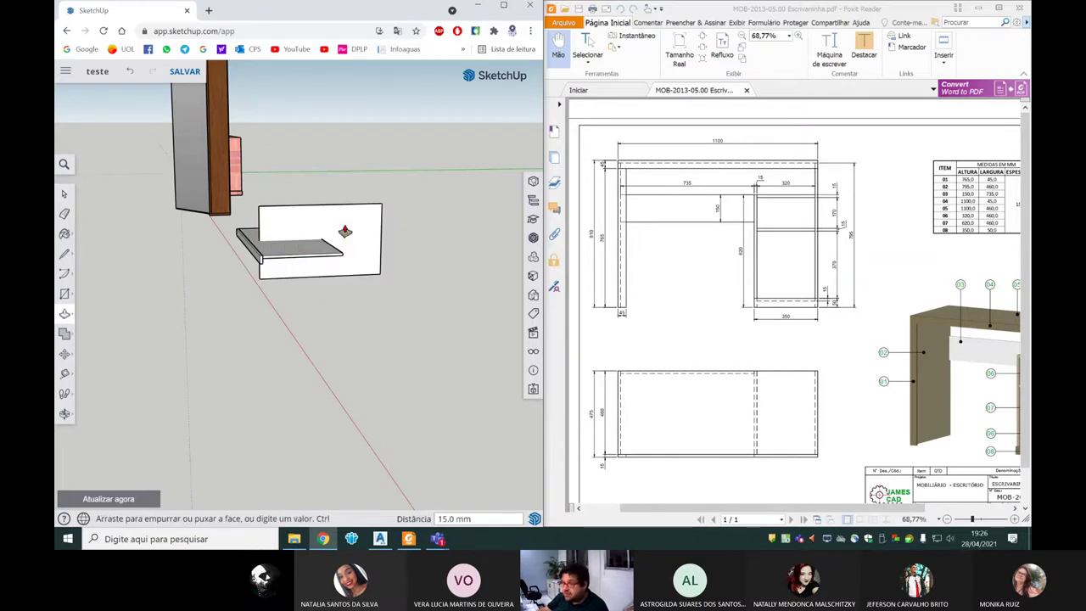
middle_click_drag(345, 230, 335, 259)
key("space")
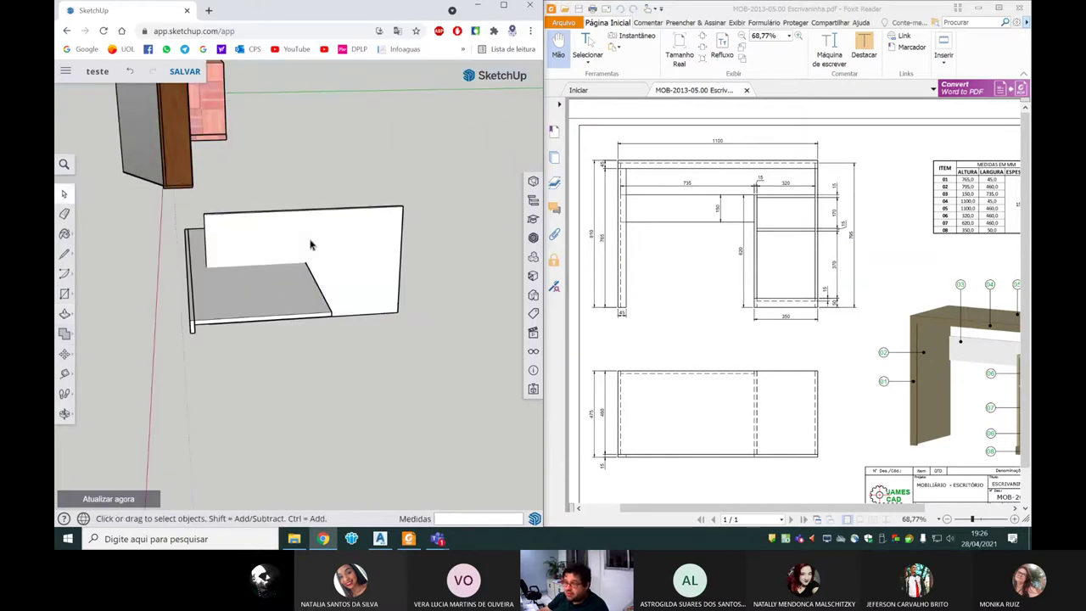
right_click(311, 245)
left_click(310, 317)
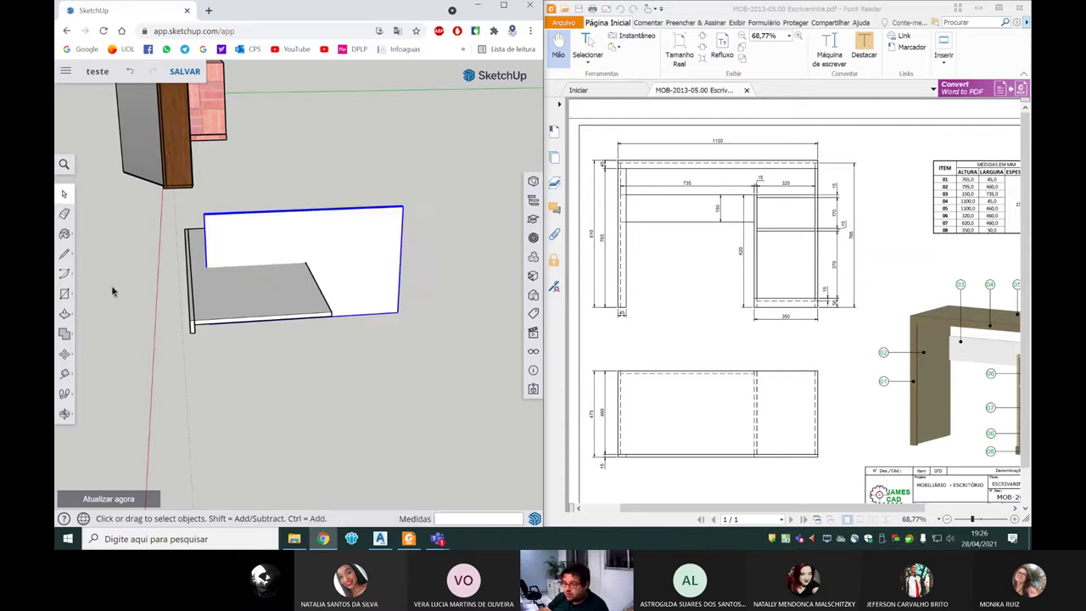
left_click(64, 354)
- Rotate the side panel 90° about the vertical axis so it stands crosswise to the shelf
left_click(101, 356)
left_click(335, 255)
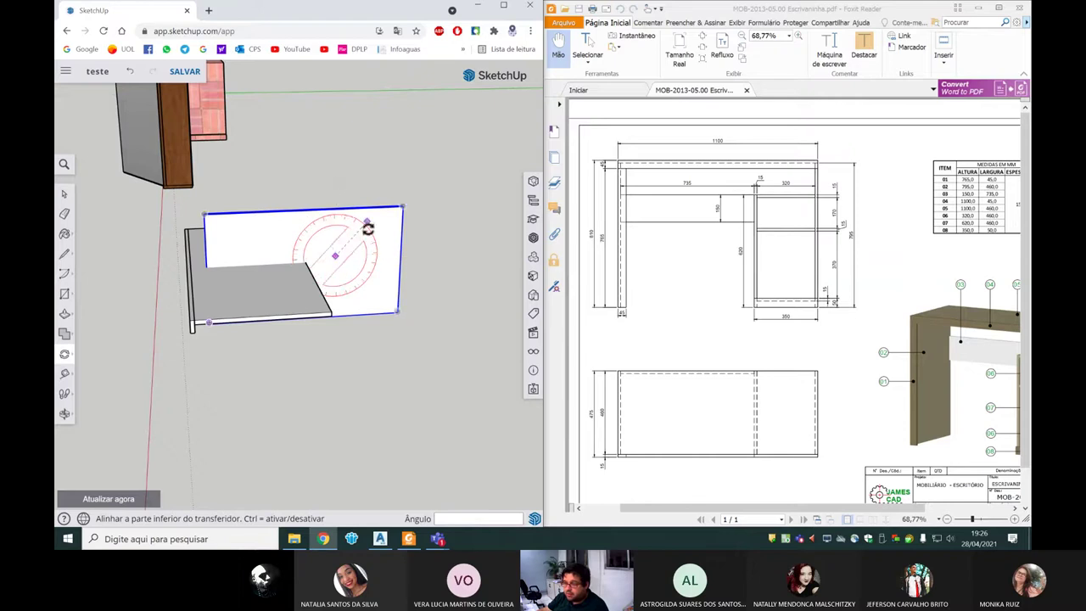
left_click(453, 247)
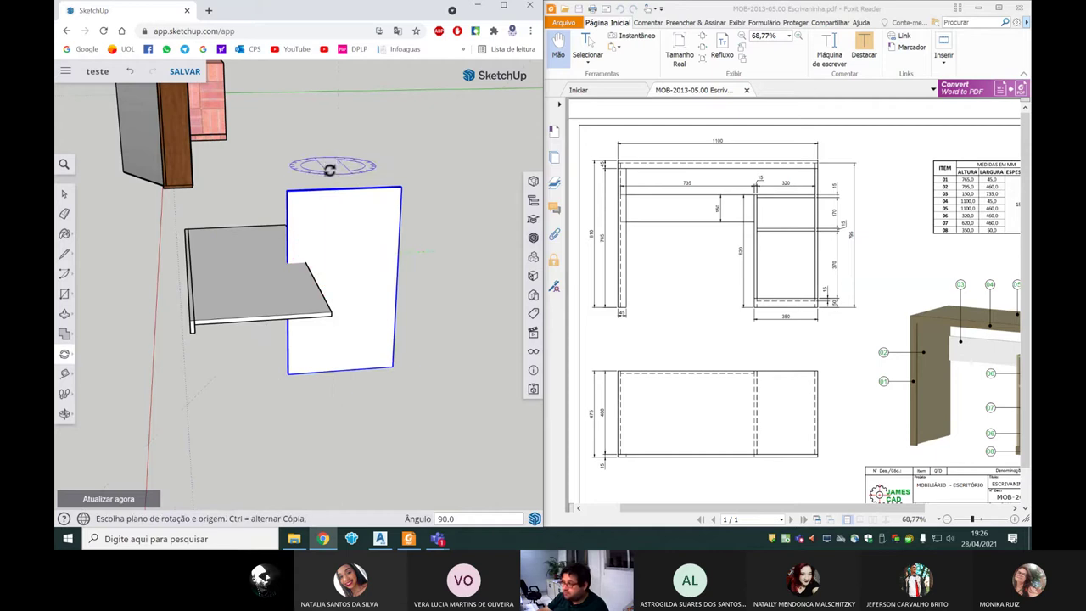
mouse_move(376, 252)
middle_mouse_down()
mouse_move(454, 248)
mouse_move(123, 238)
middle_mouse_up()
key("space")
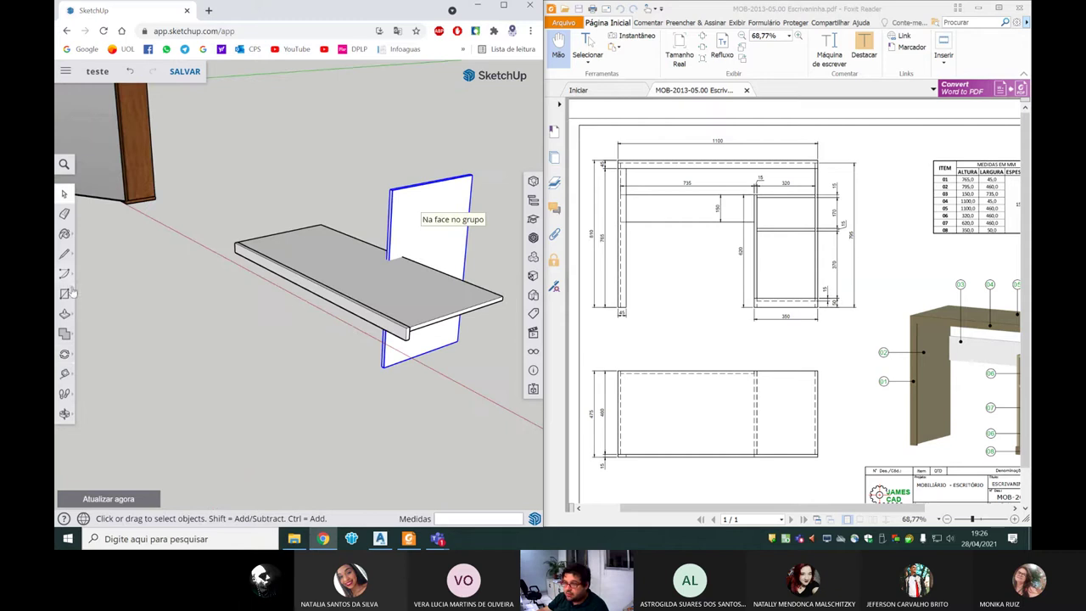
mouse_move(230, 303)
middle_mouse_down()
mouse_move(157, 286)
mouse_move(424, 271)
mouse_move(289, 208)
mouse_move(229, 201)
middle_mouse_up()
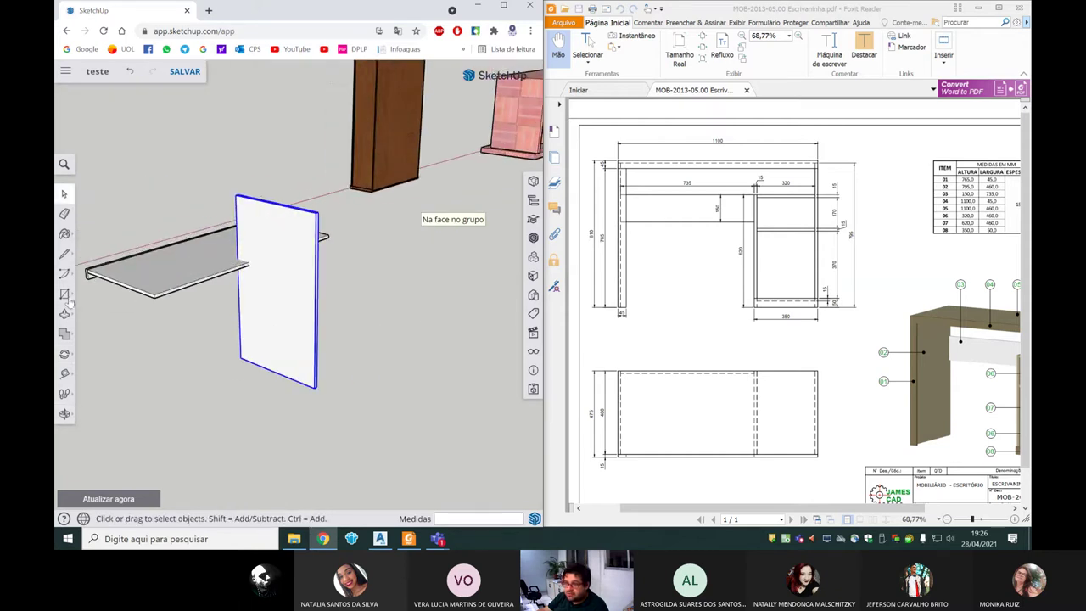
- Move the side panel by its corner so it sits under the tabletop's left end
left_click(65, 354)
scroll(308, 223, "up", 5)
left_click(307, 247)
scroll(208, 344, "up", 2)
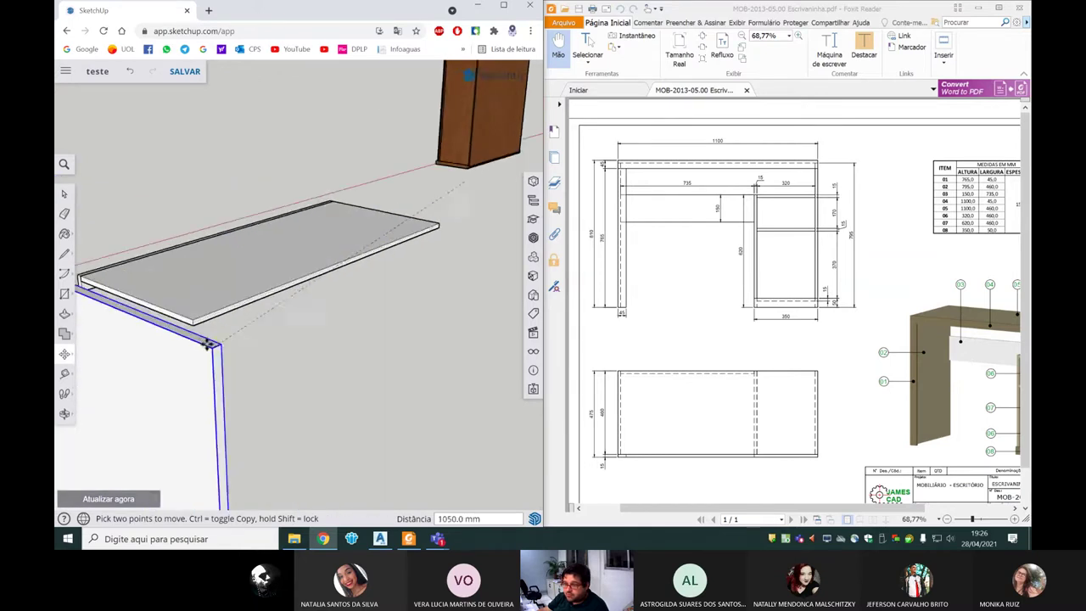
scroll(208, 343, "up", 2)
scroll(194, 322, "up", 2)
scroll(198, 327, "up", 1)
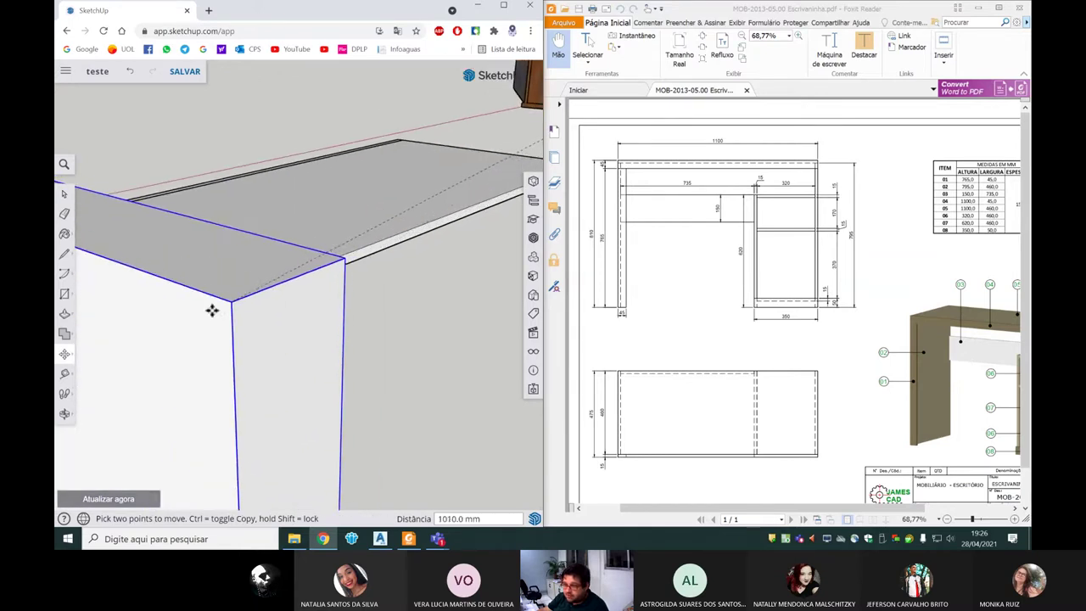
scroll(223, 352, "up", 3)
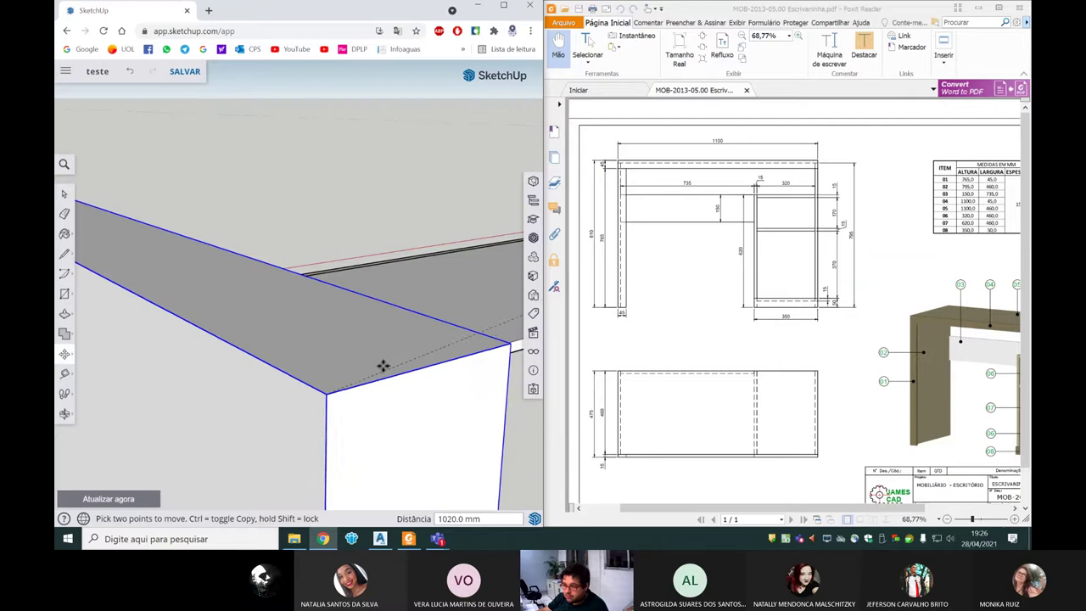
mouse_move(383, 365)
middle_mouse_down()
mouse_move(340, 425)
mouse_move(320, 267)
mouse_move(495, 352)
mouse_move(441, 427)
middle_mouse_up()
scroll(315, 236, "down", 3)
middle_click_drag(315, 235, 376, 280)
scroll(375, 280, "up", 3)
scroll(390, 267, "up", 2)
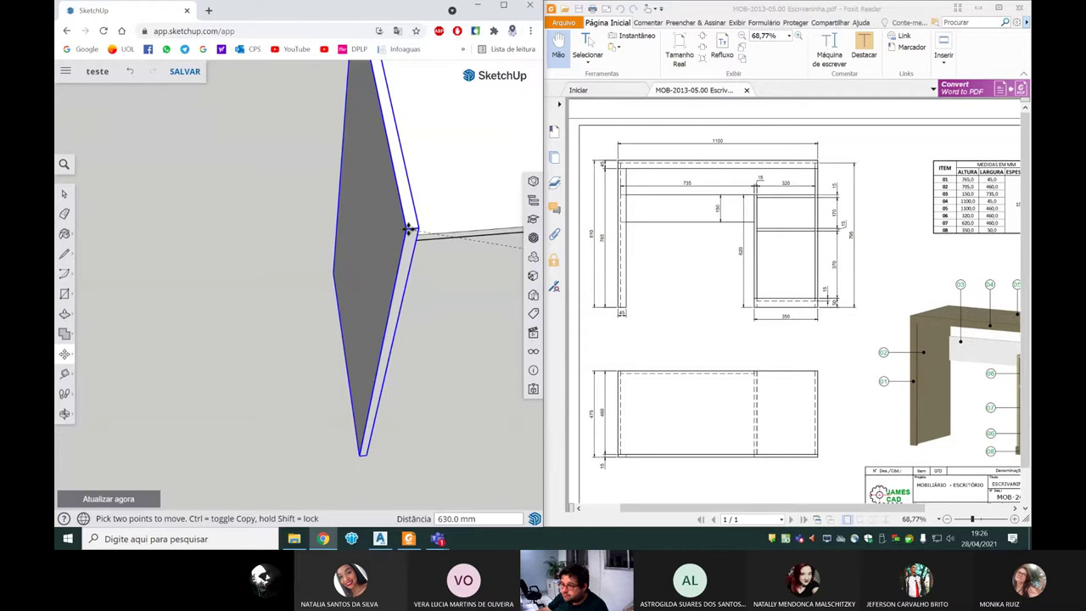
middle_click_drag(412, 272, 354, 184)
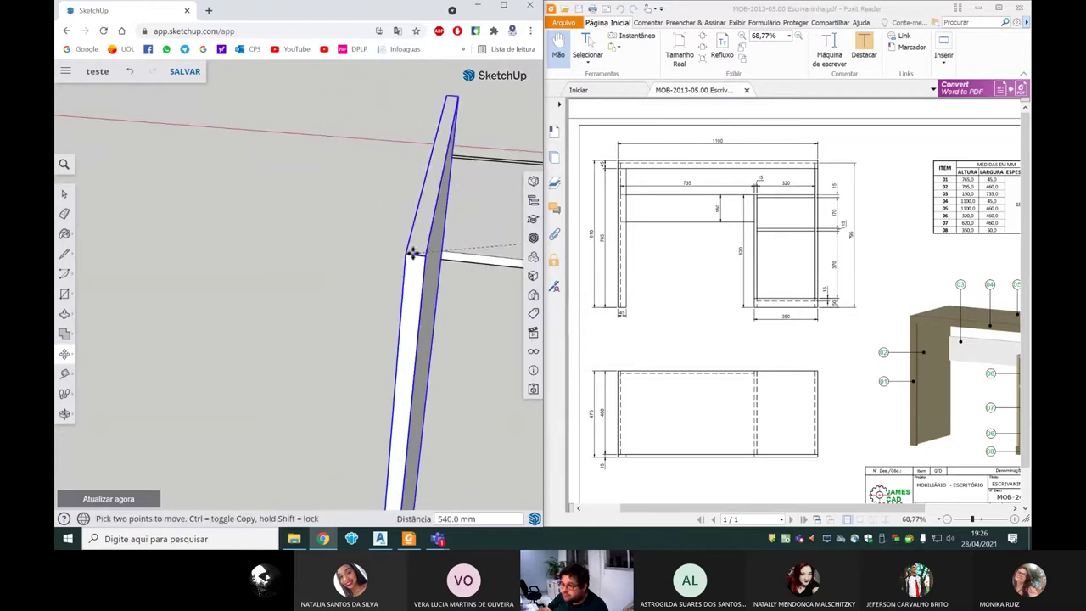
left_click(423, 255)
- Copy the side panel to the tabletop's right corner as the second leg
mouse_move(465, 232)
middle_mouse_down()
mouse_move(397, 226)
mouse_move(332, 199)
middle_mouse_up()
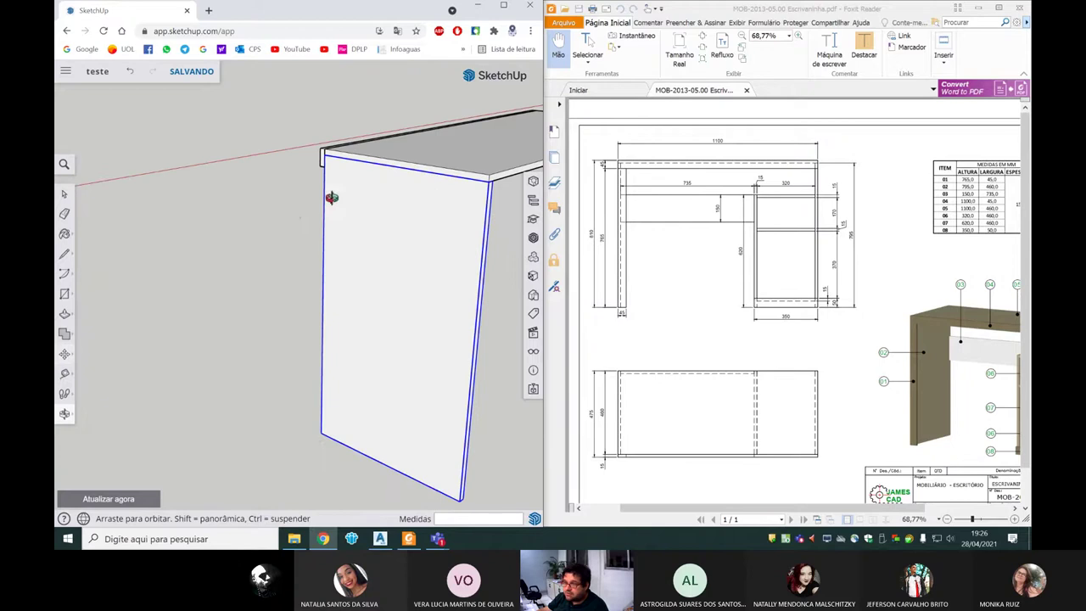
mouse_move(365, 235)
middle_mouse_down()
mouse_move(385, 218)
mouse_move(310, 218)
mouse_move(392, 228)
middle_mouse_up()
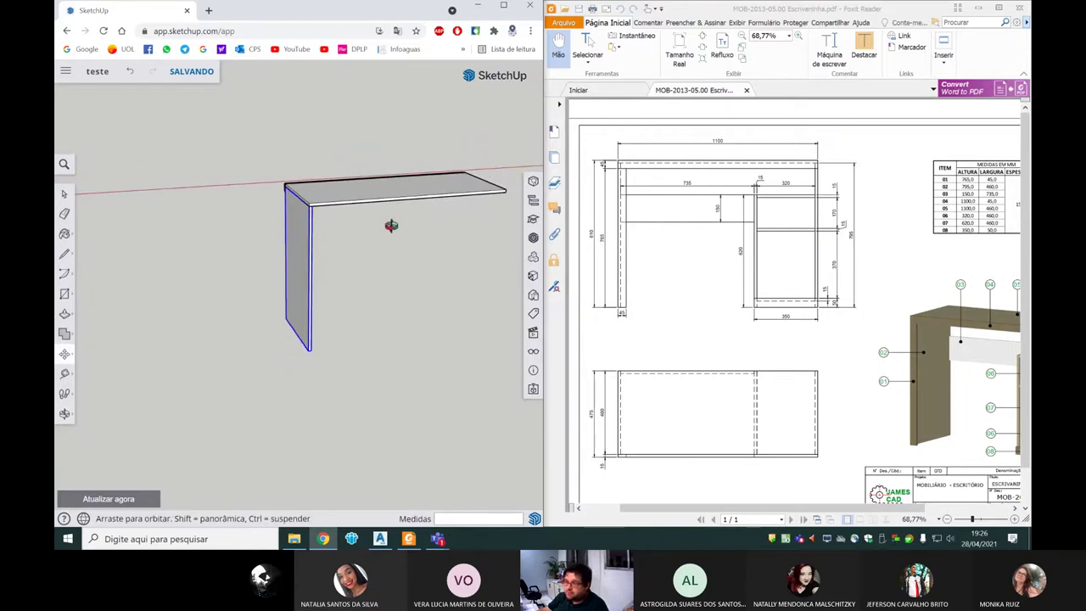
scroll(296, 213, "up", 2)
scroll(274, 182, "up", 2)
left_click(272, 179, "ctrl")
scroll(294, 175, "down", 3)
scroll(209, 236, "down", 2)
scroll(390, 212, "up", 3)
scroll(376, 185, "up", 1)
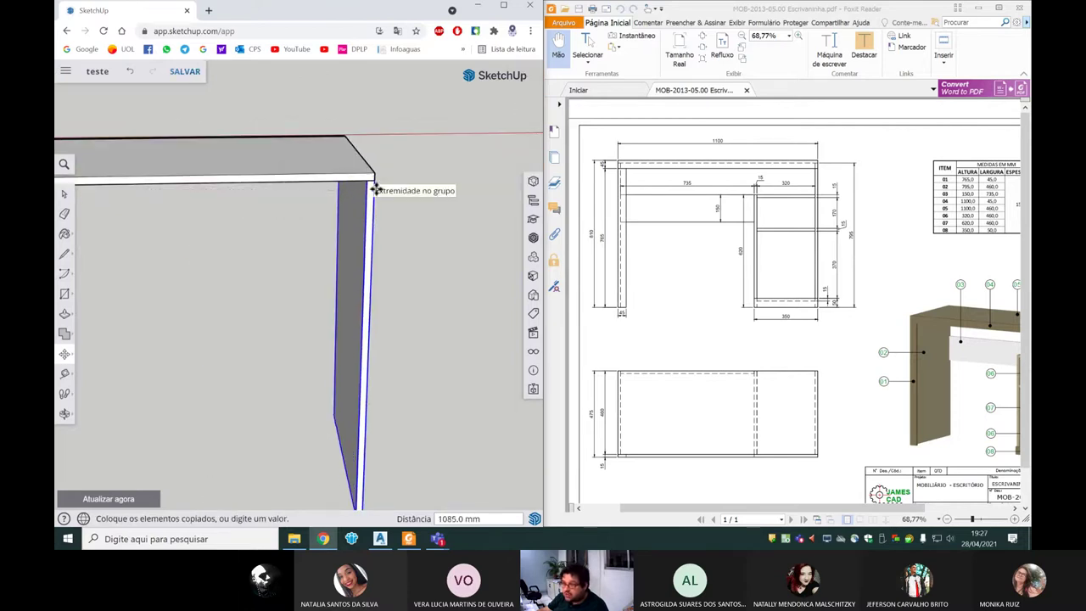
left_click(376, 185)
scroll(410, 243, "down", 3)
middle_click_drag(410, 243, 209, 259)
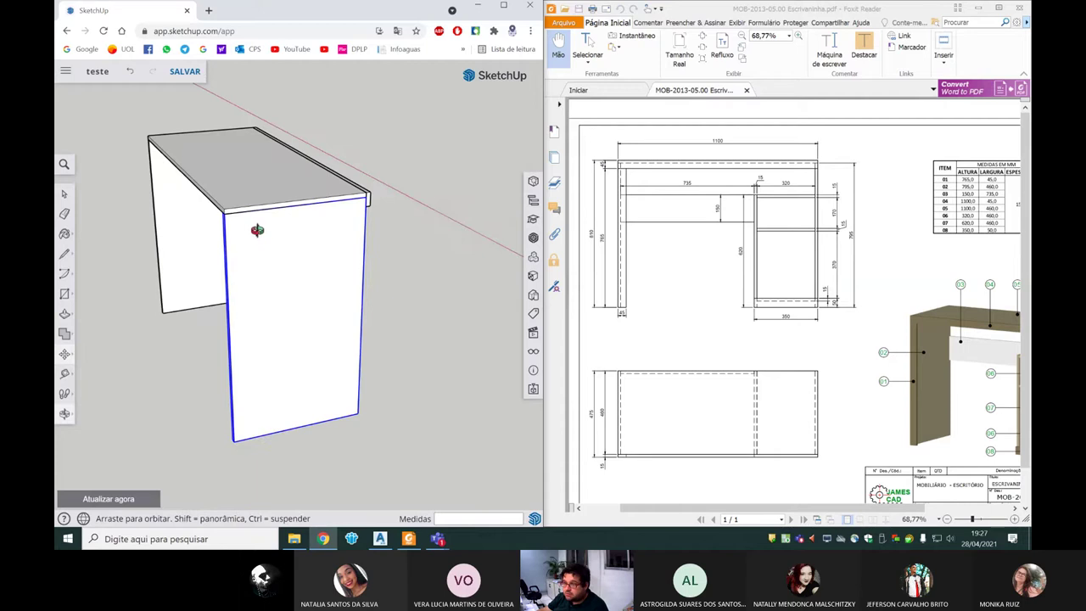
key("m")
scroll(354, 249, "down", 2)
scroll(383, 264, "down", 1)
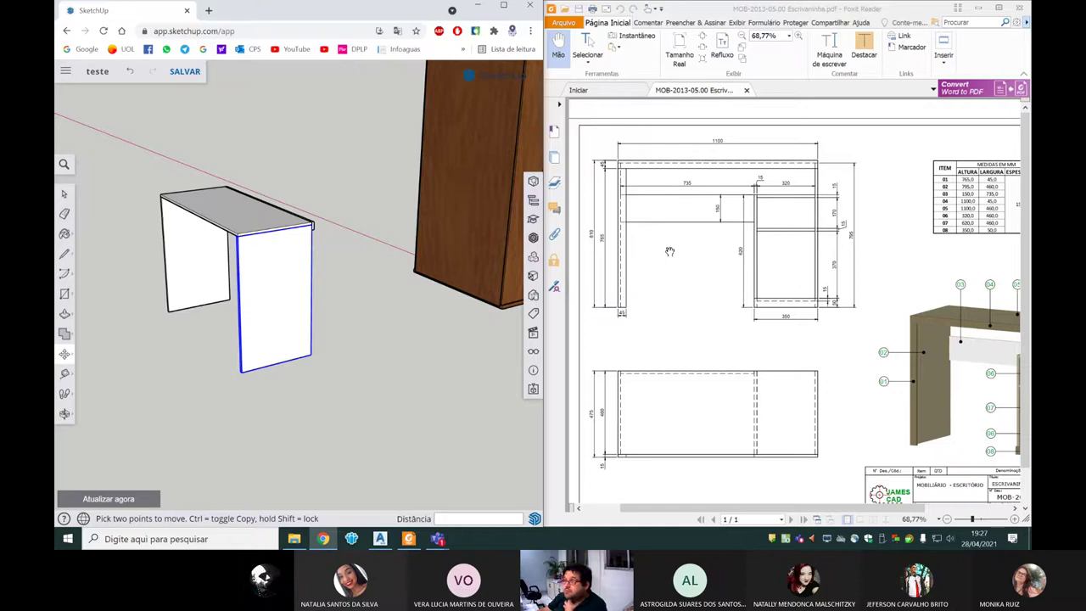
mouse_move(798, 508)
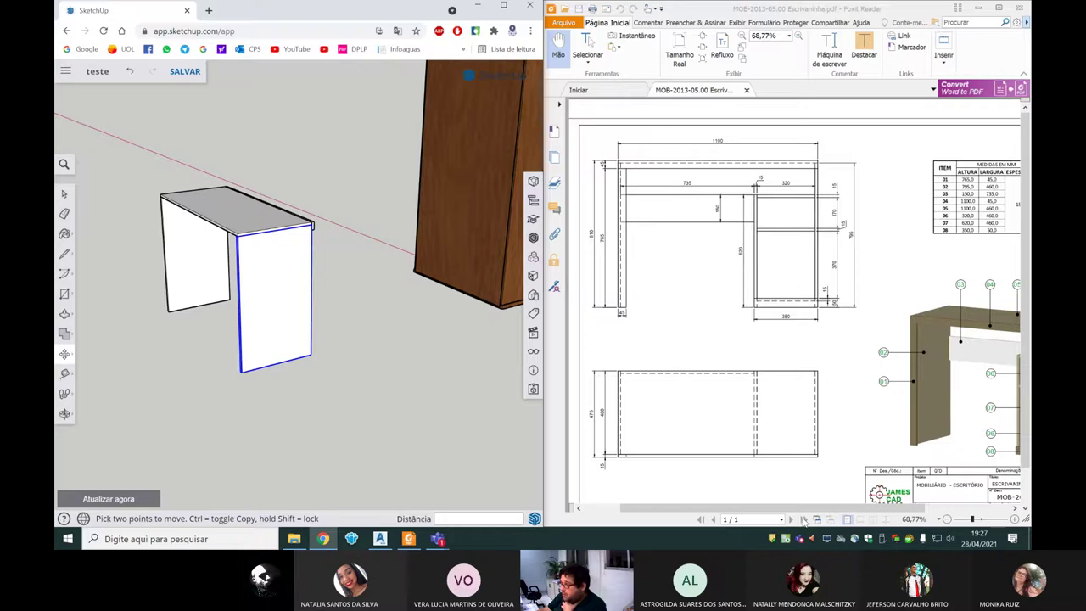
- Pan the PDF to read the parts table and 3D view, then reorient the desk model
left_click_drag(968, 348, 864, 348)
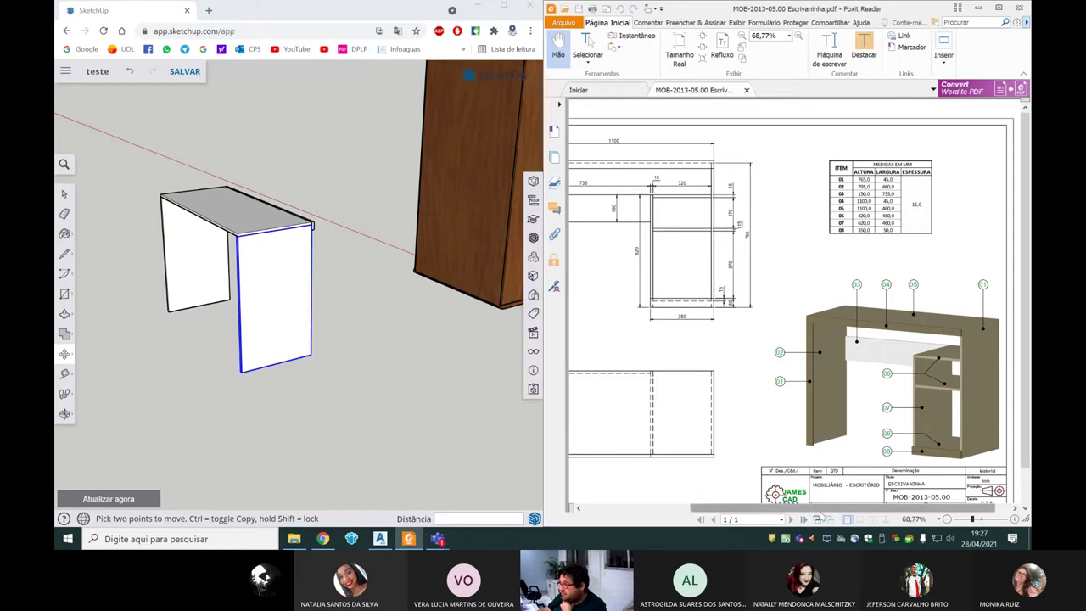
left_click_drag(820, 509, 743, 517)
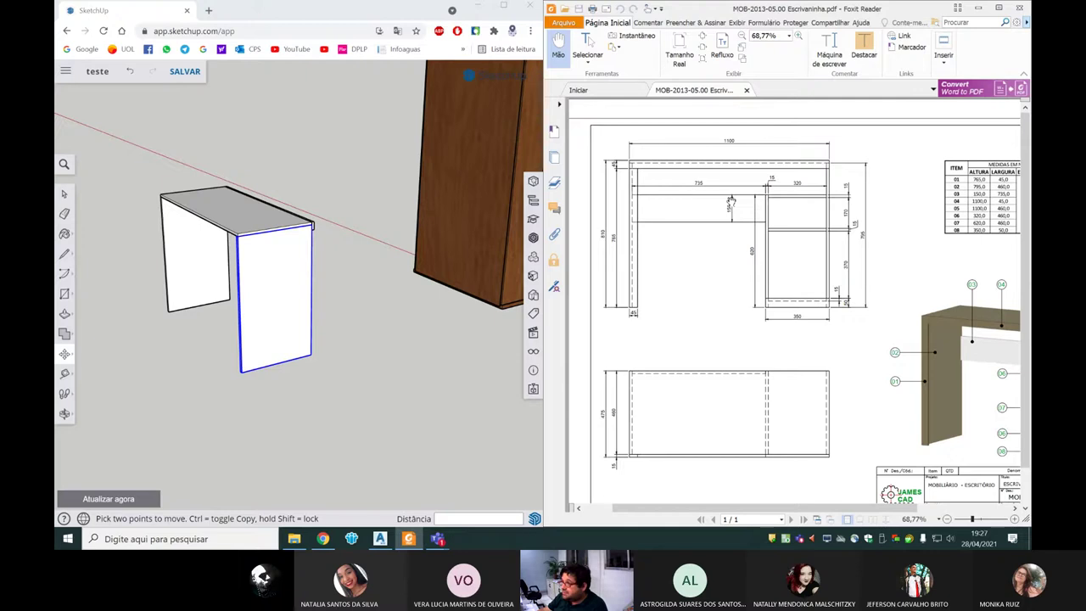
left_click_drag(821, 509, 834, 512)
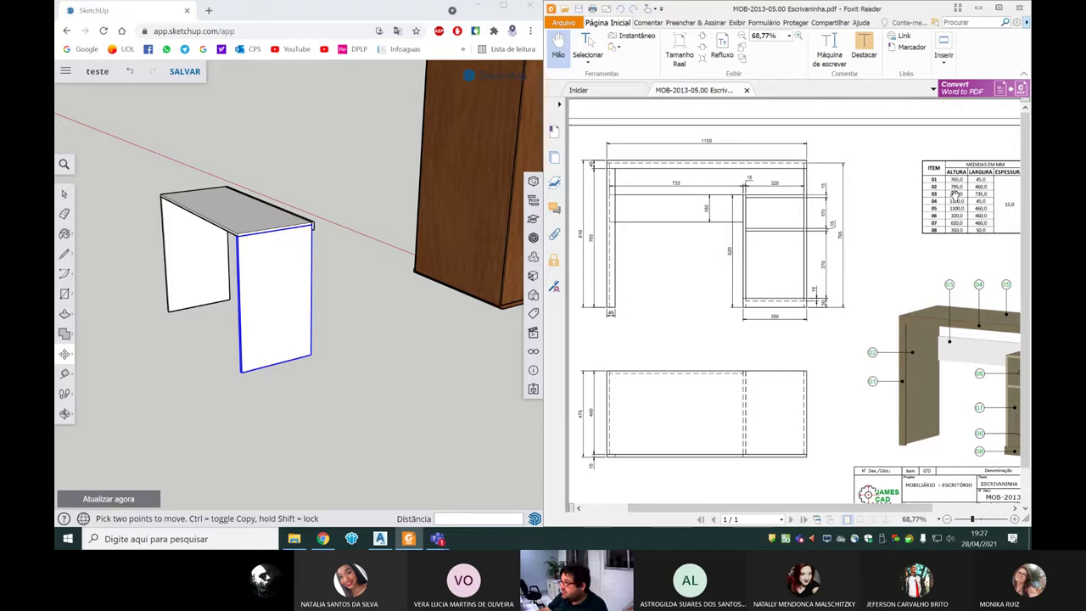
scroll(342, 303, "down", 2)
mouse_move(342, 303)
middle_mouse_down()
mouse_move(153, 316)
mouse_move(371, 283)
mouse_move(370, 308)
middle_mouse_up()
scroll(348, 271, "down", 3)
scroll(331, 260, "down", 2)
left_click(63, 294)
scroll(402, 305, "up", 3)
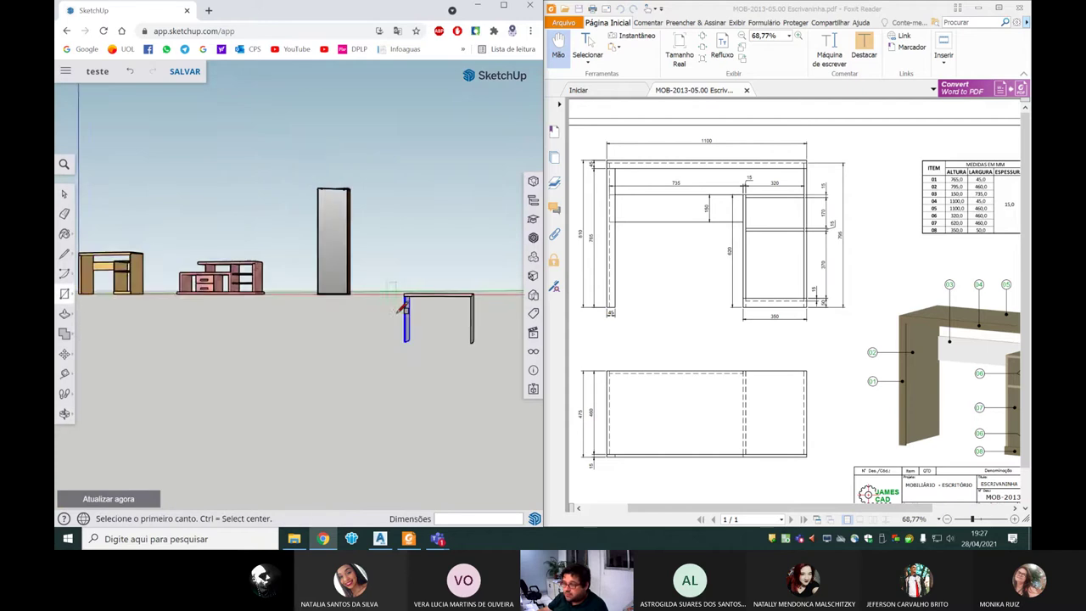
- Draw a 735 × 150 mm rectangle at the desk front between the legs
scroll(427, 366, "up", 3)
middle_click_drag(410, 366, 432, 362)
scroll(432, 356, "down", 2)
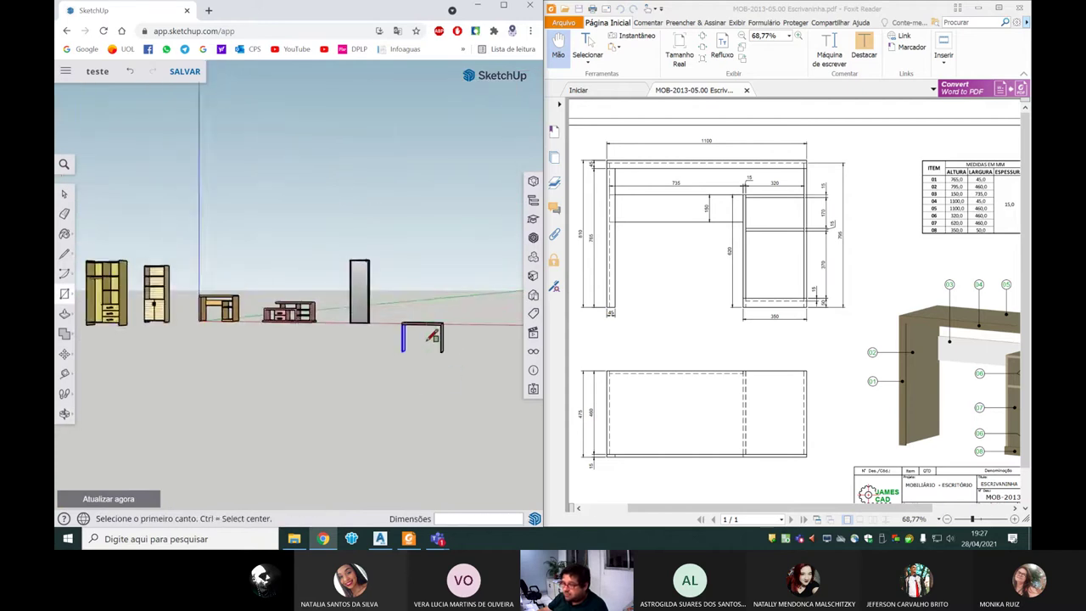
scroll(420, 344, "up", 2)
left_click(416, 346)
key("Escape")
left_click(408, 340)
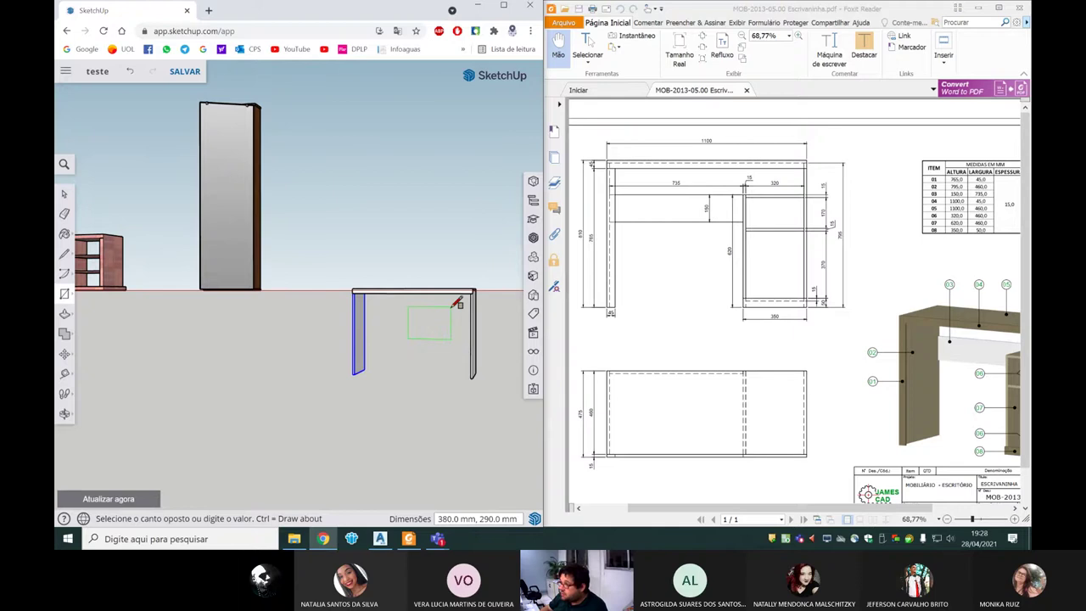
type("735,15")
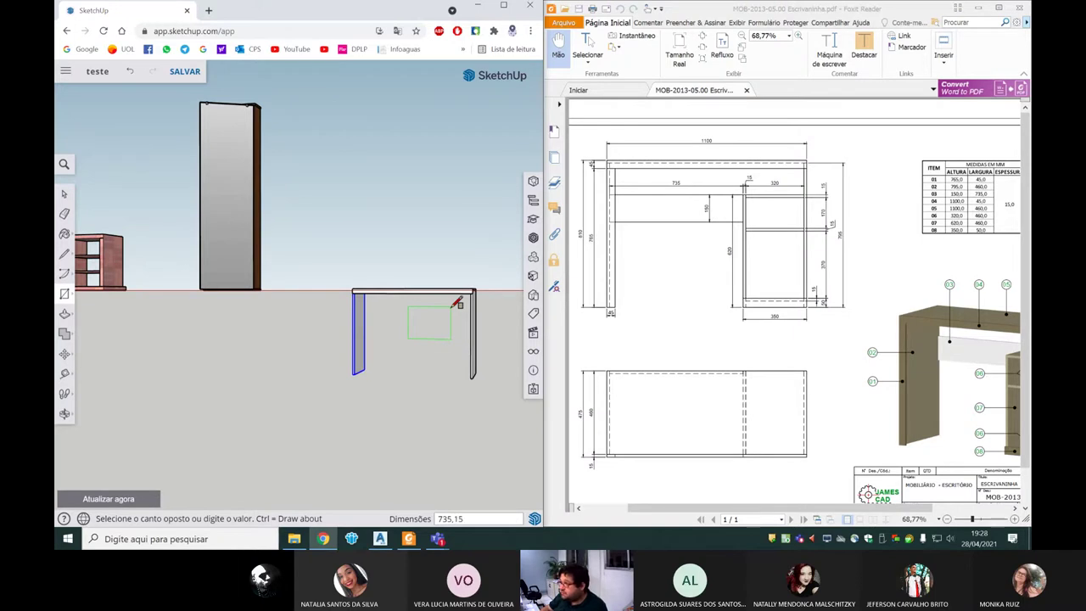
key("Return")
scroll(445, 321, "down", 2)
scroll(440, 316, "down", 2)
scroll(433, 323, "up", 5)
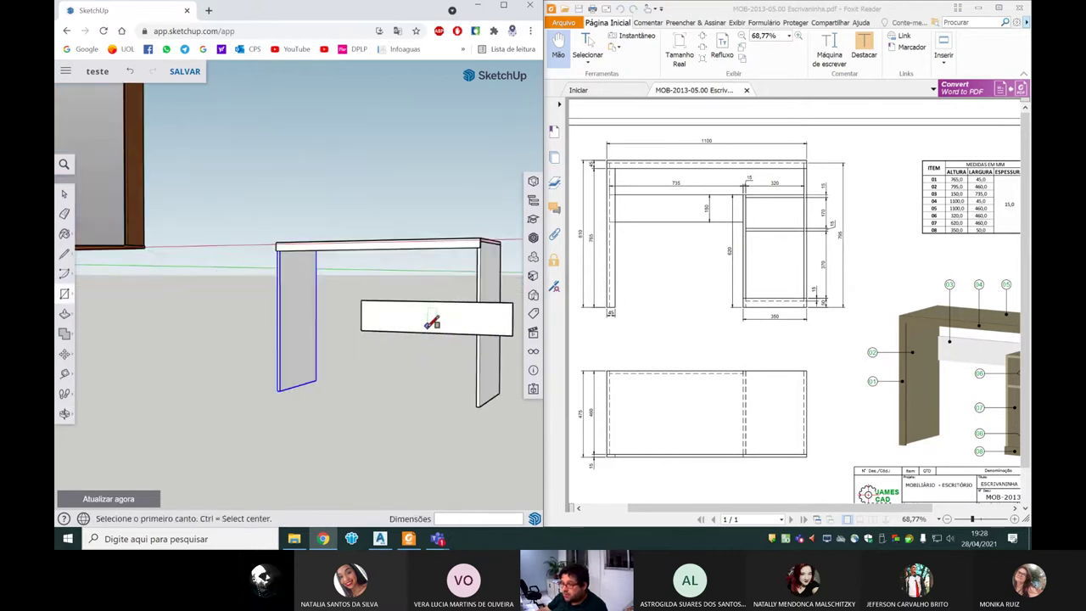
- Push/Pull the rail face into a solid board and open its context menu
key("space")
scroll(429, 323, "down", 2)
left_click(407, 326)
left_click(64, 313)
left_click(416, 322)
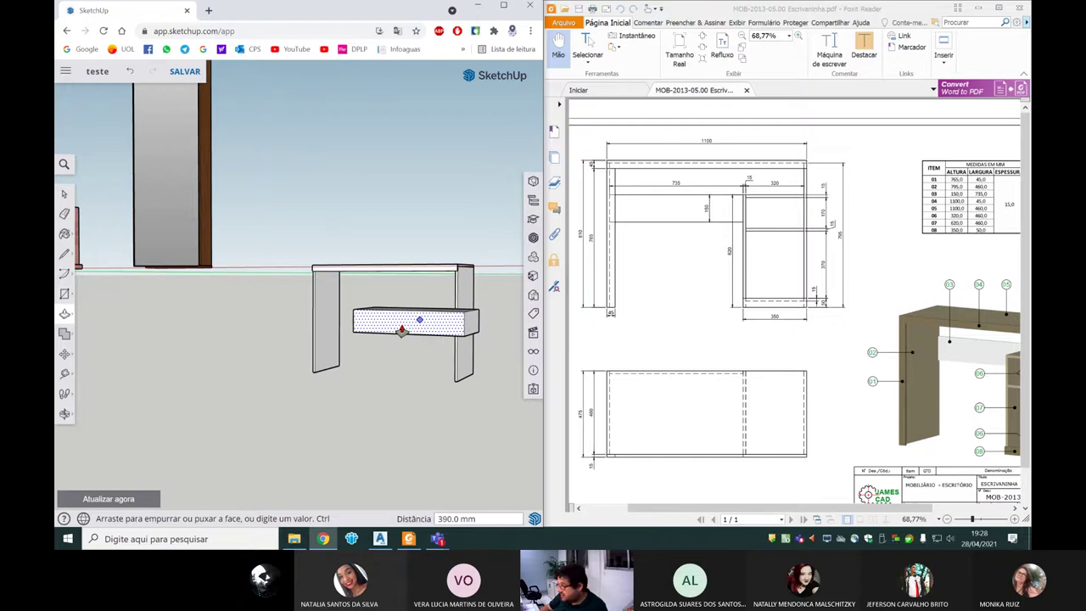
left_click(403, 327)
key("space")
scroll(407, 331, "up", 2)
left_click(413, 333)
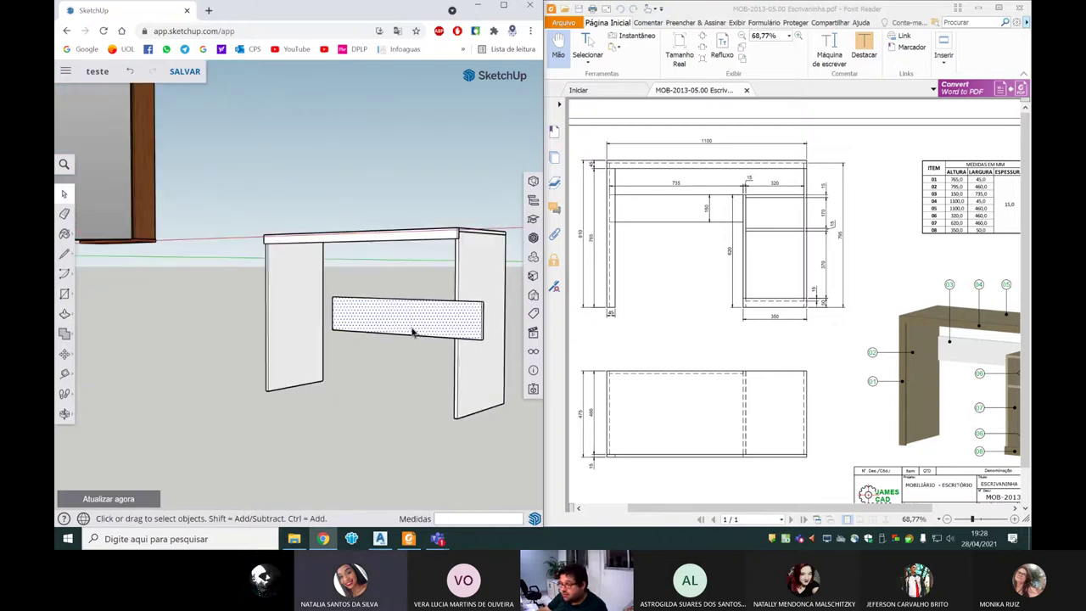
right_click(413, 332)
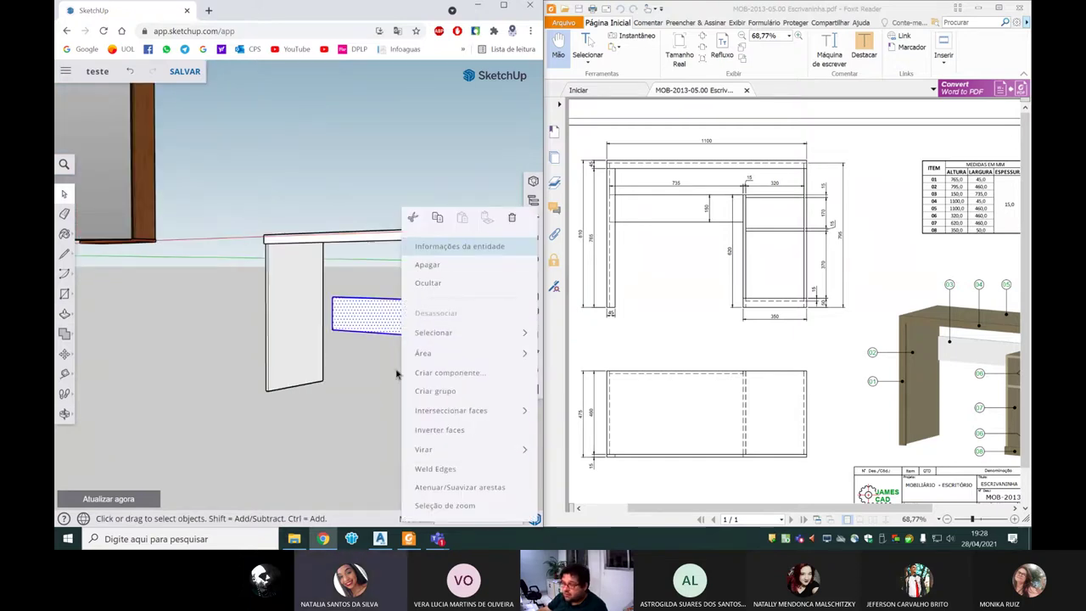
left_click(384, 381)
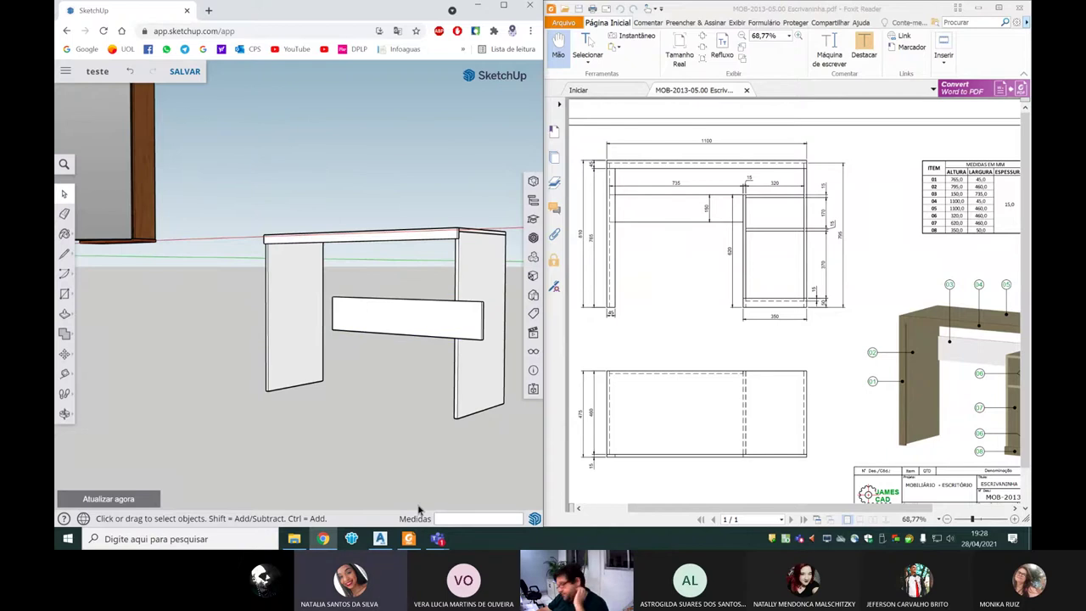
mouse_move(412, 404)
middle_mouse_down()
mouse_move(381, 425)
mouse_move(354, 408)
middle_mouse_up()
mouse_move(437, 539)
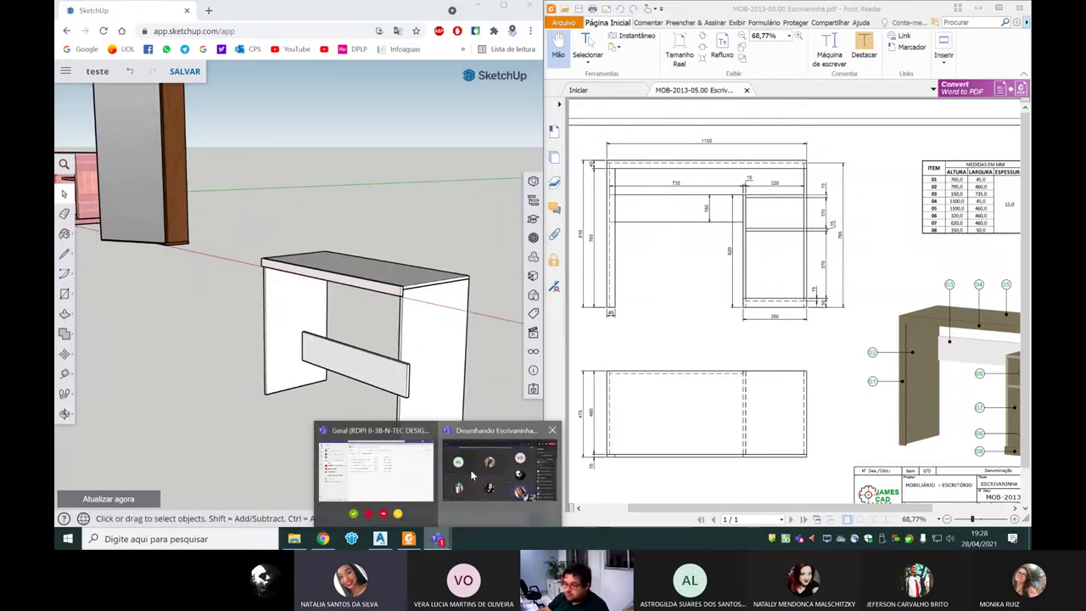
left_click(488, 471)
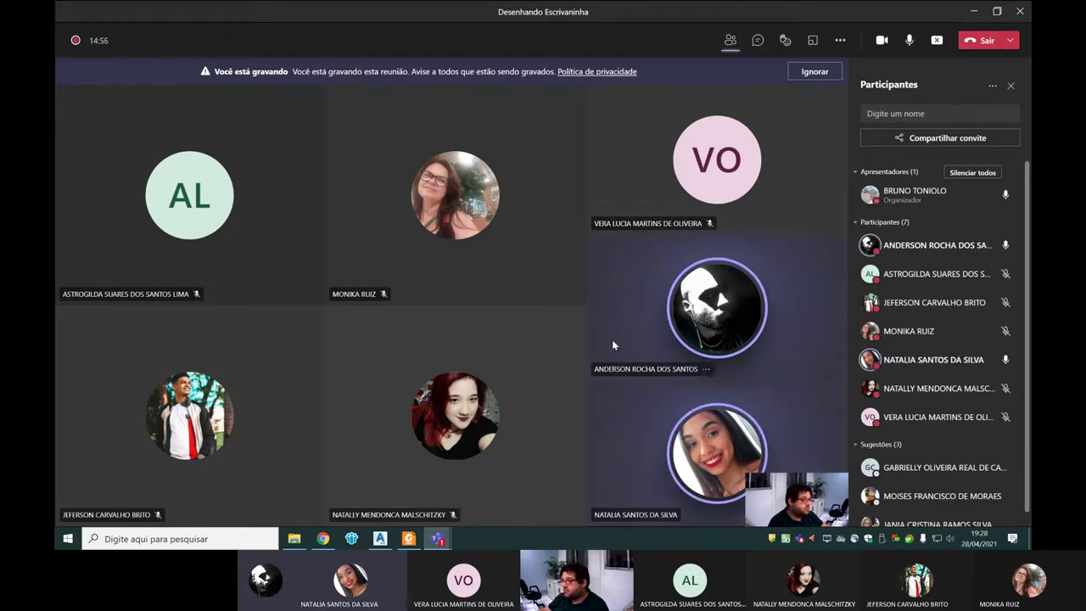
left_click(974, 11)
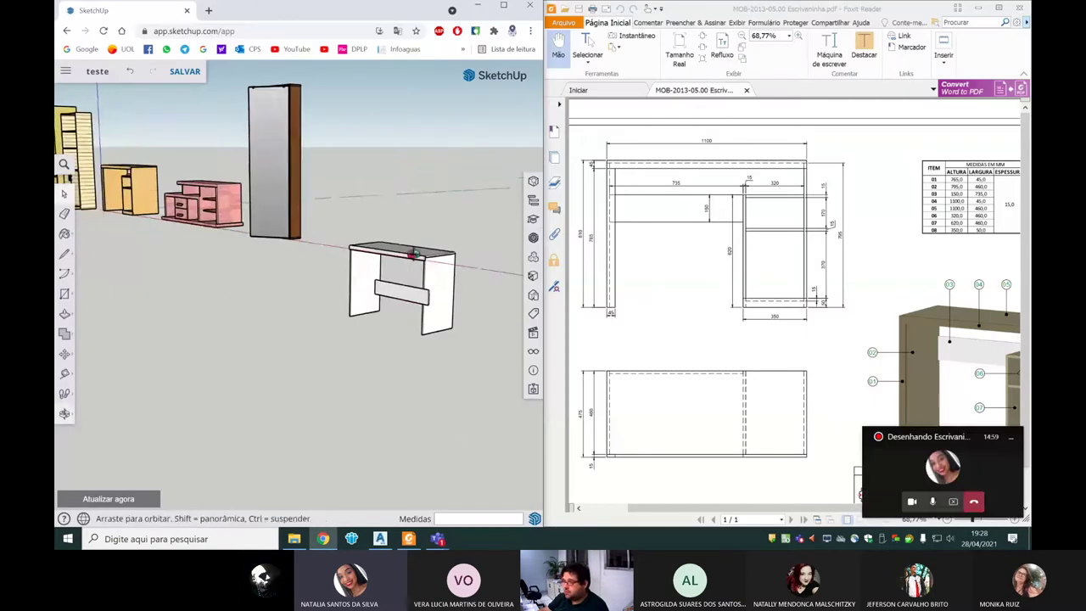
- Close the Teams mini-call window and zoom in on the desk's front rail
middle_click_drag(415, 254, 453, 247)
left_click(1011, 439)
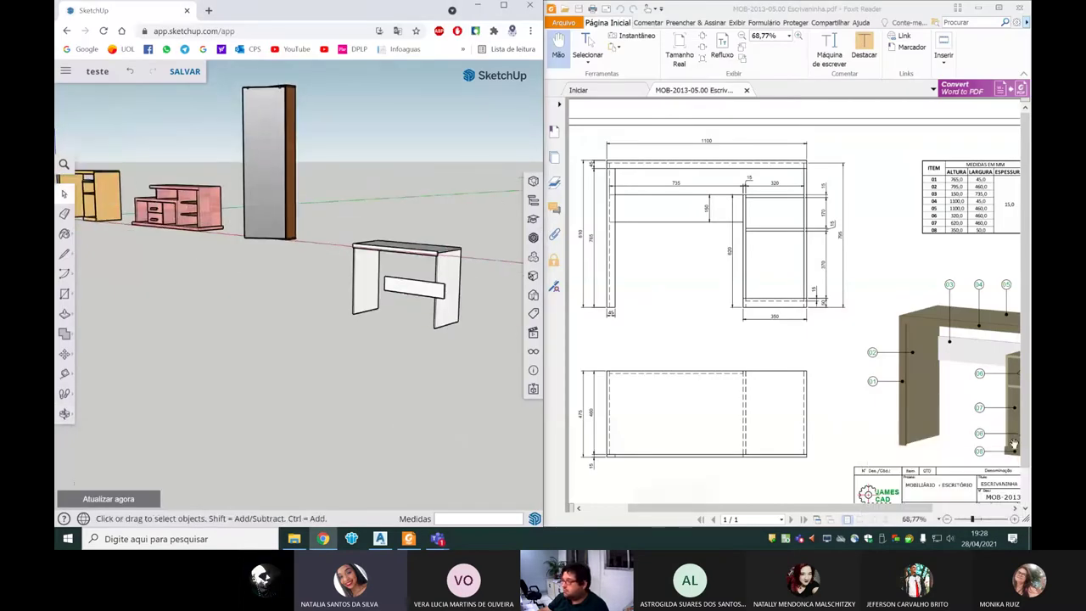
middle_click_drag(507, 323, 416, 310)
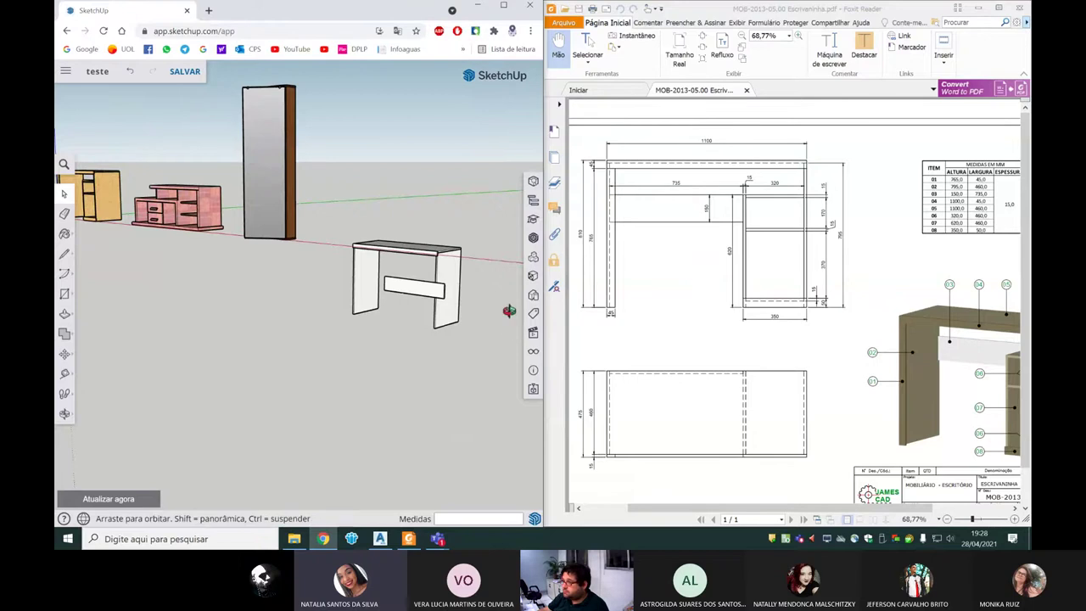
scroll(416, 311, "up", 2)
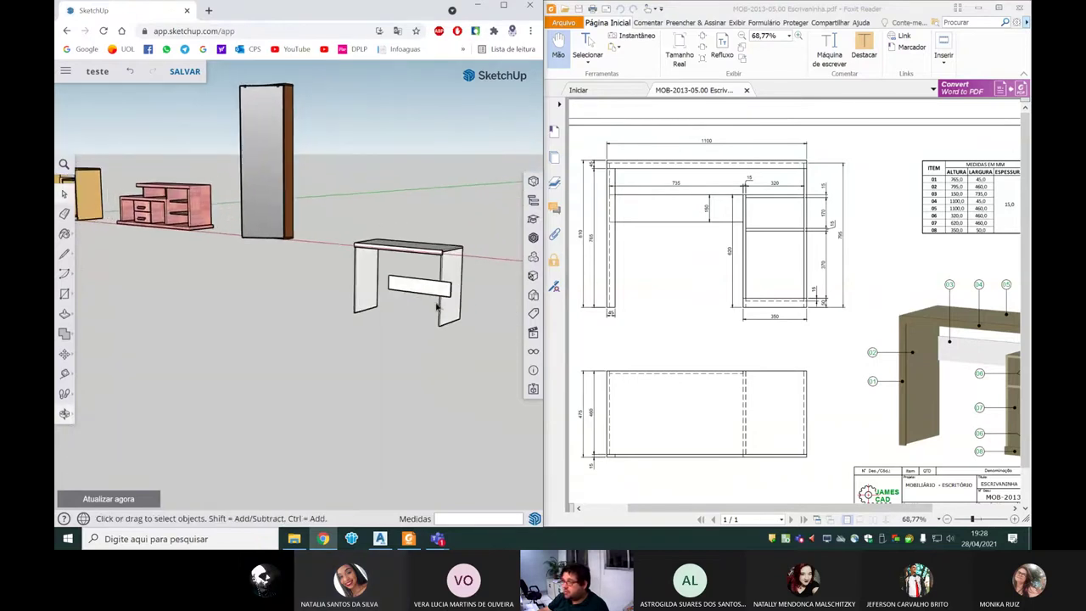
scroll(407, 297, "up", 2)
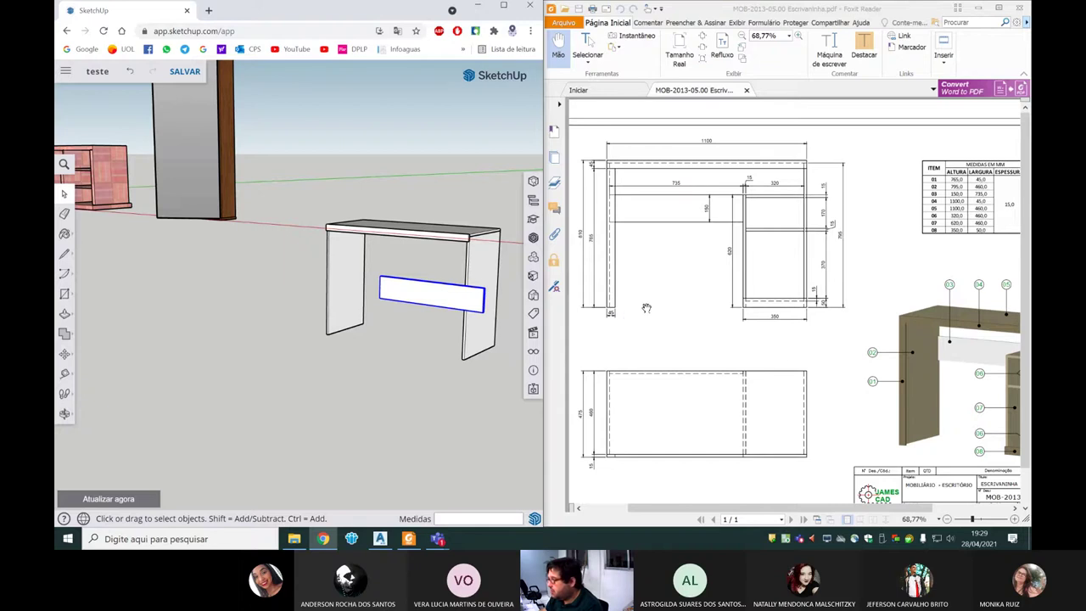
- Use Calculator to compute 620 − 150 = 470, then close it
left_click(58, 545)
type("ca")
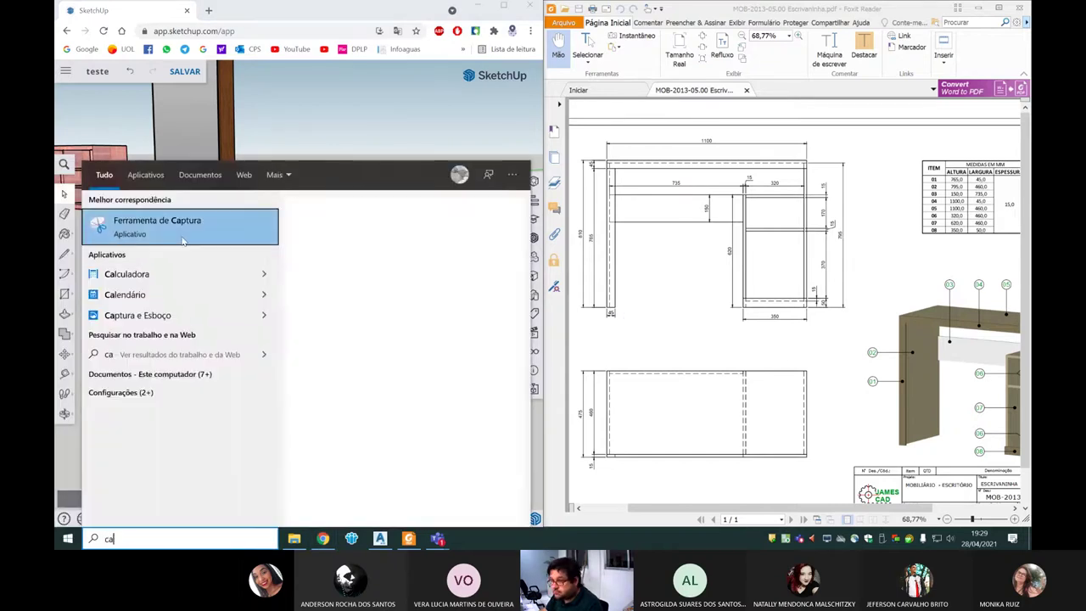
left_click(165, 274)
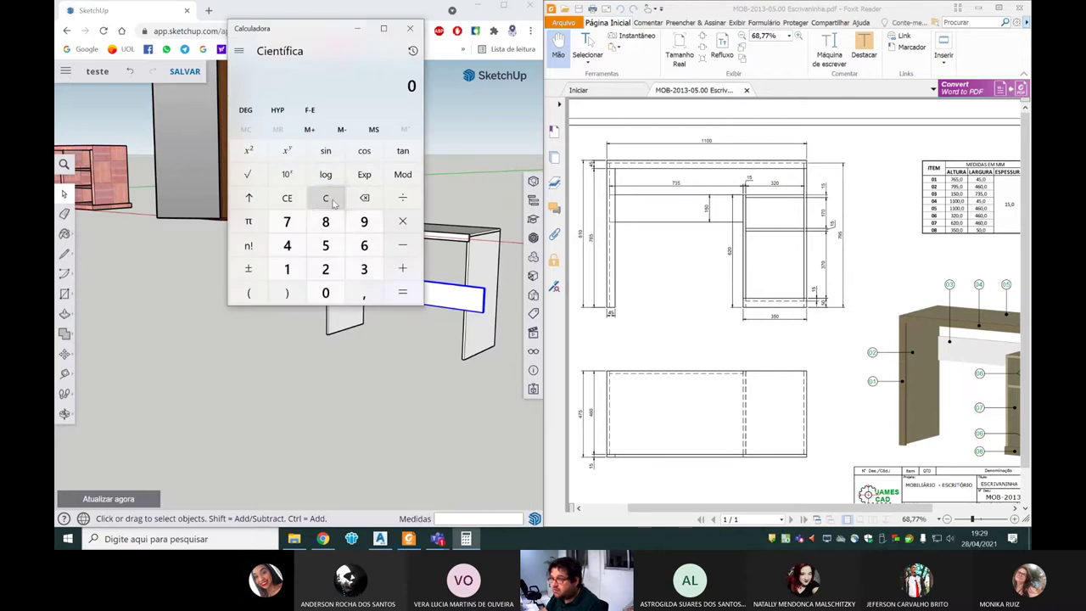
type("620")
key("minus")
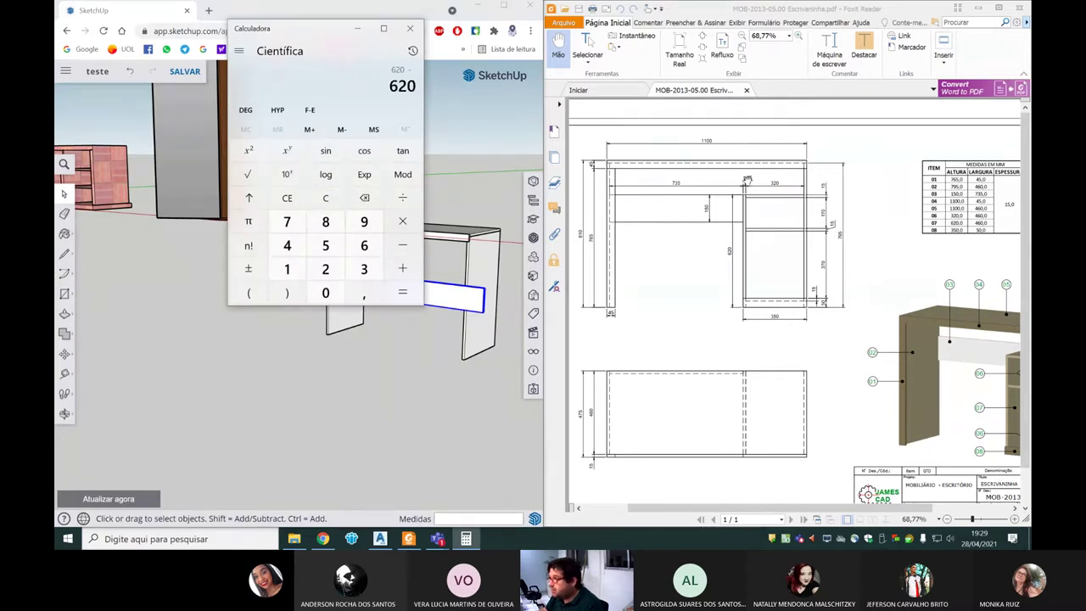
type("150")
key("Return")
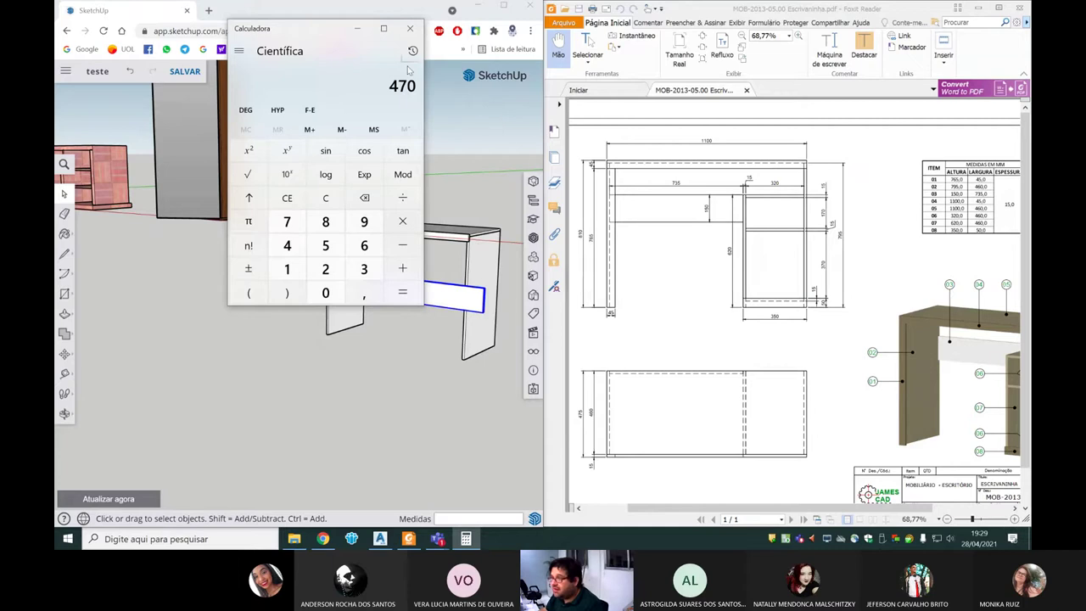
left_click(357, 28)
scroll(343, 273, "up", 3)
scroll(371, 308, "up", 2)
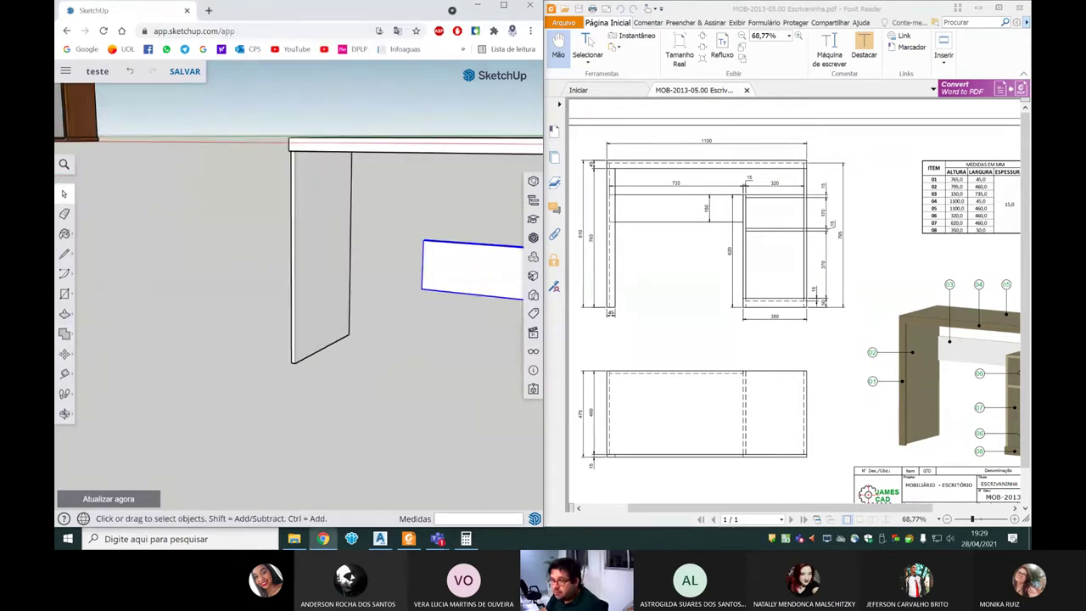
- Measure the left leg upward from its bottom corner with the Tape Measure
left_click(67, 374)
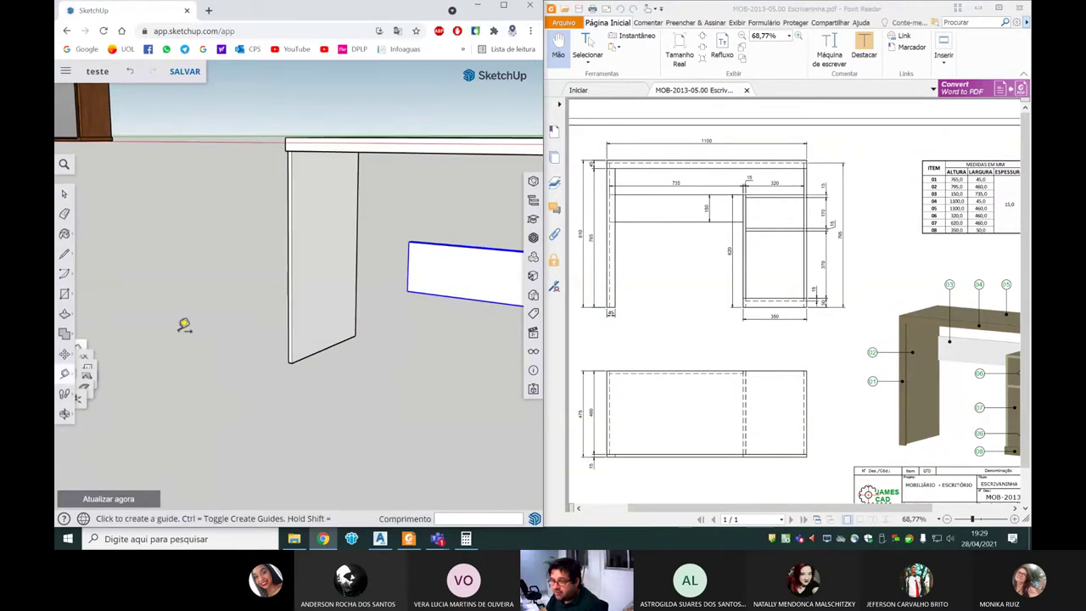
scroll(351, 328, "down", 3)
scroll(340, 328, "up", 2)
scroll(283, 301, "up", 2)
scroll(284, 300, "up", 2)
left_click(303, 306)
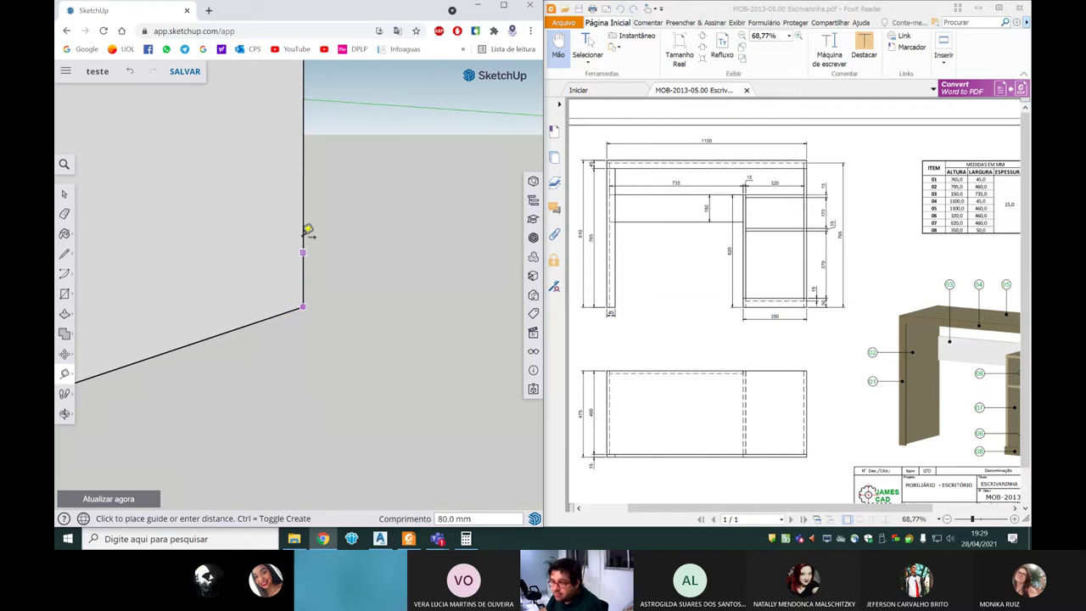
left_click(312, 150)
- Place a guide line 290 mm up from the leg's bottom edge
left_click(275, 315)
scroll(285, 270, "up", 2)
left_click(275, 284)
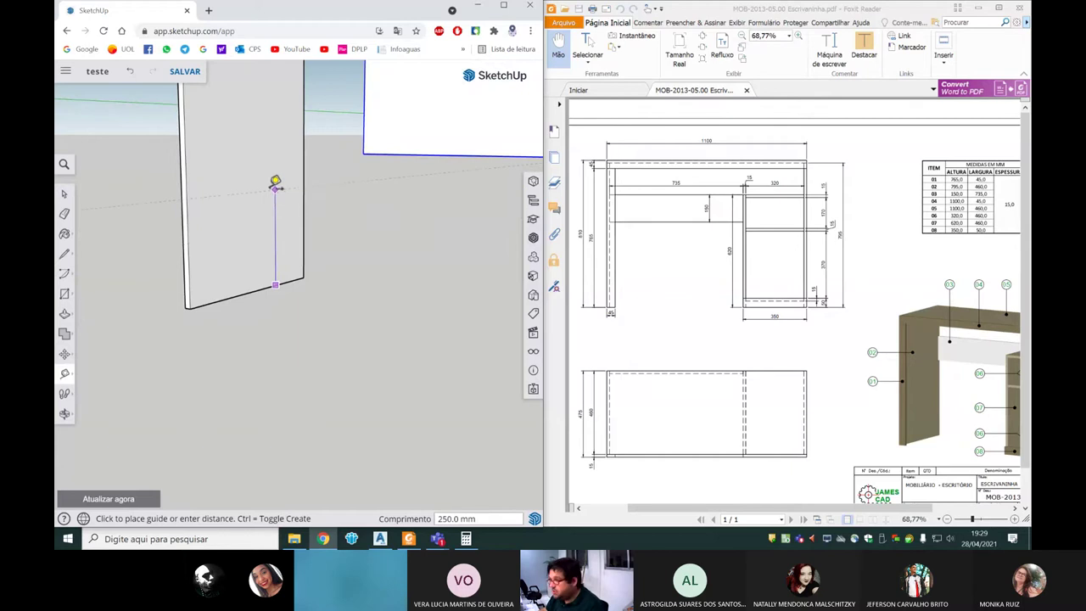
left_click(466, 539)
left_click(466, 539)
scroll(278, 197, "down", 3)
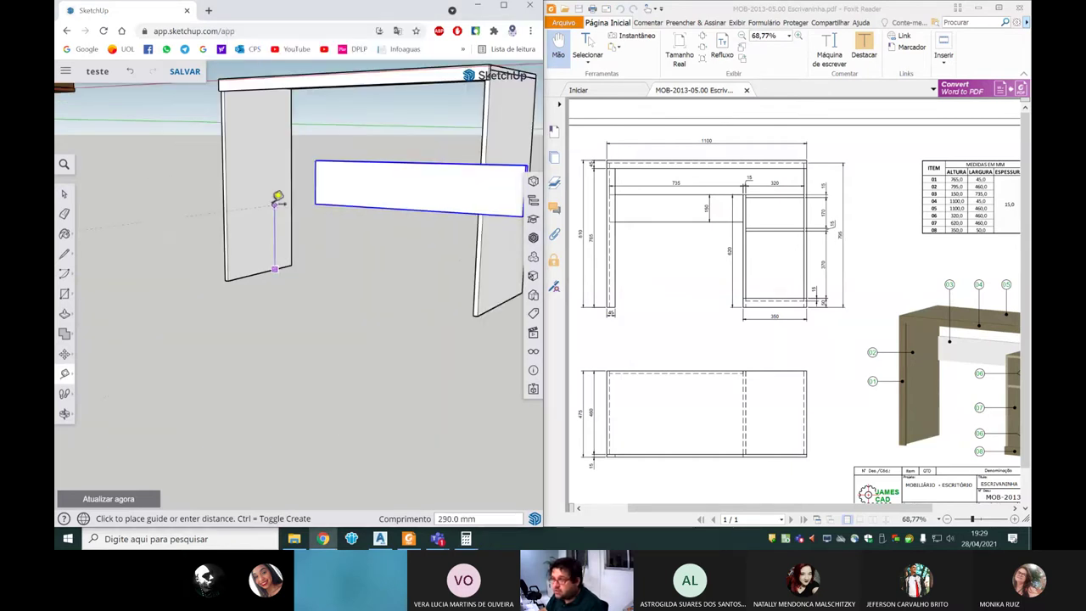
left_click(277, 197)
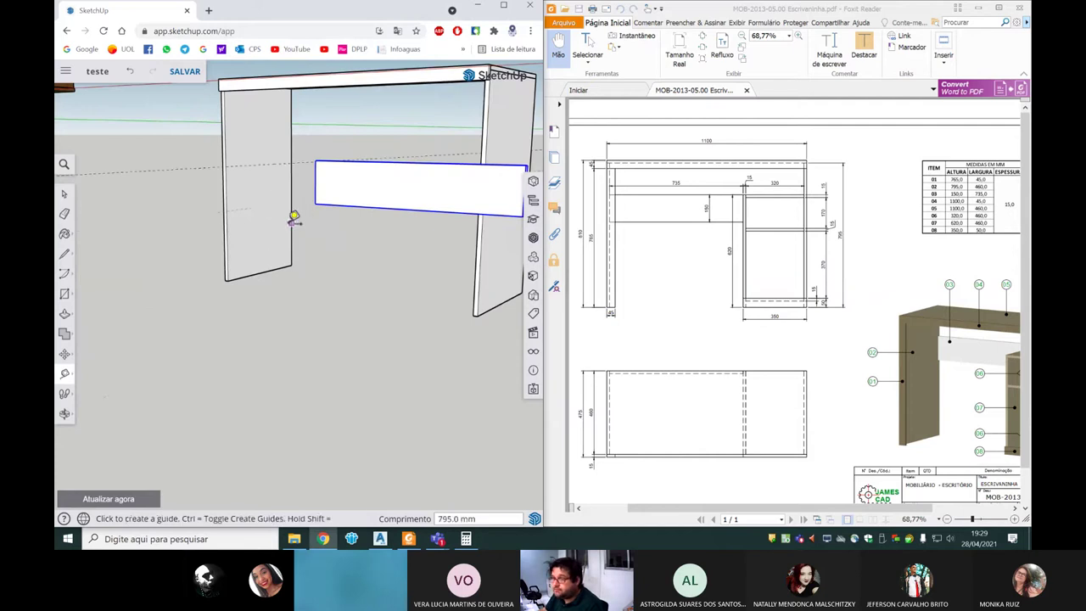
middle_click_drag(291, 213, 383, 288)
left_click(466, 539)
left_click(466, 538)
key("space")
middle_click_drag(337, 204, 368, 213)
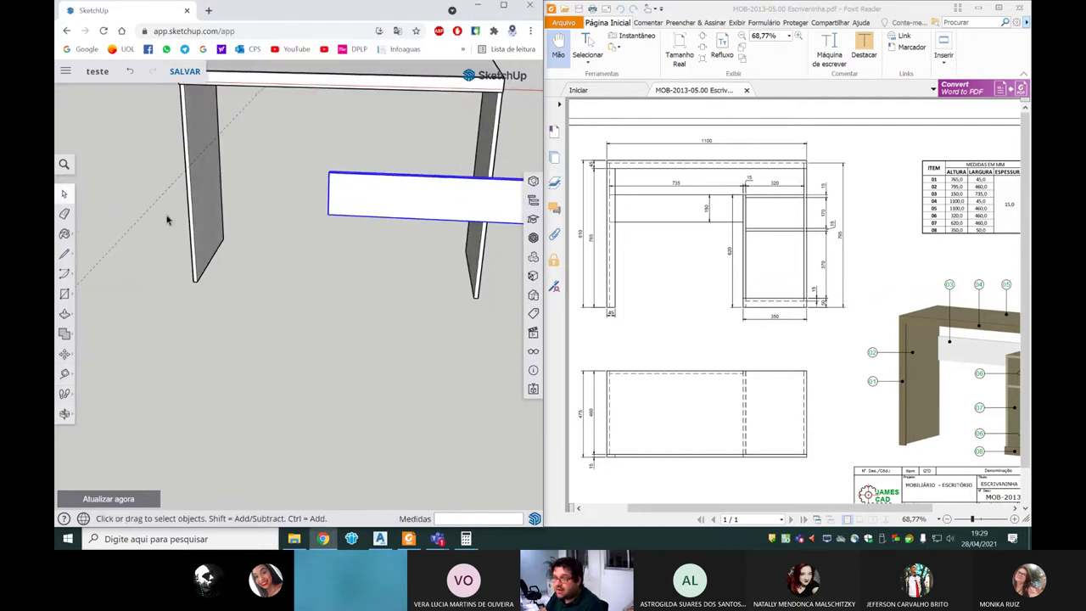
left_click(65, 357)
middle_click_drag(356, 254, 424, 250)
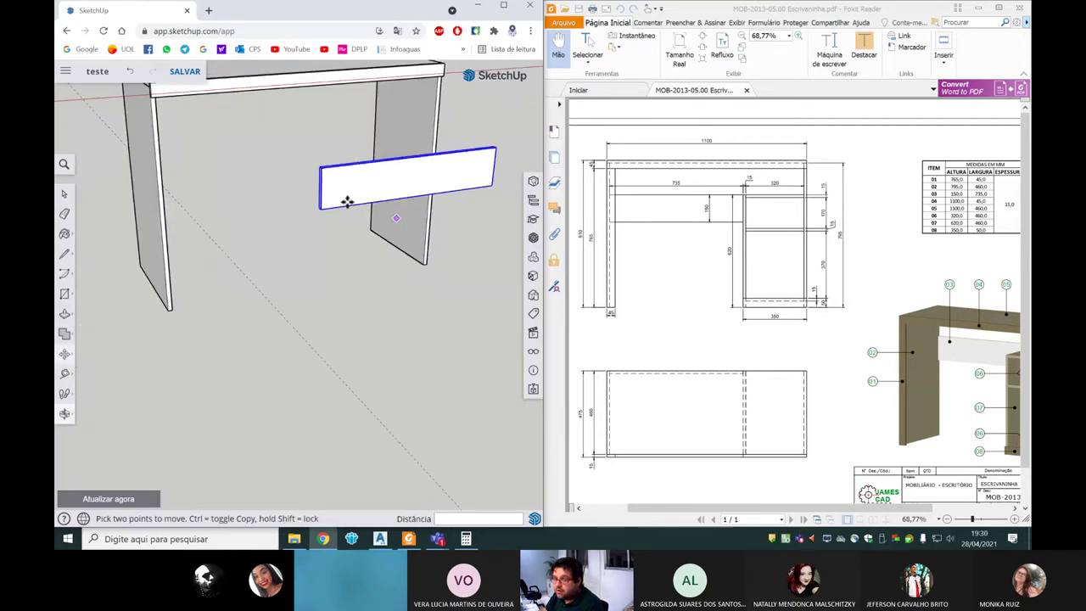
- Move the front rail by its corner to the point beneath the desktop between the legs
scroll(322, 208, "up", 3)
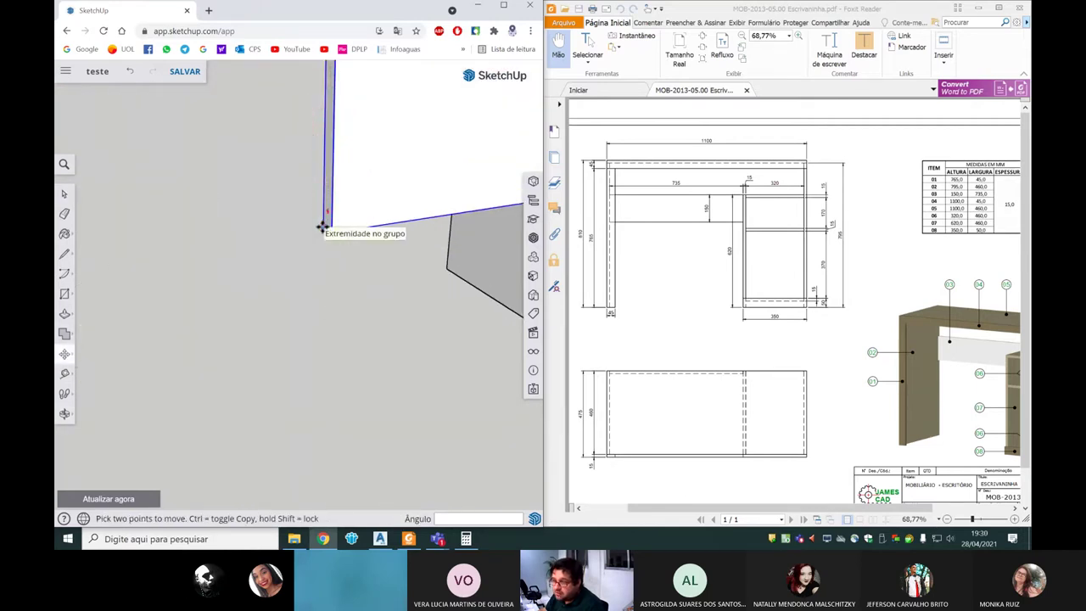
left_click(323, 227)
scroll(323, 226, "down", 3)
middle_click_drag(339, 238, 196, 112)
scroll(196, 113, "up", 3)
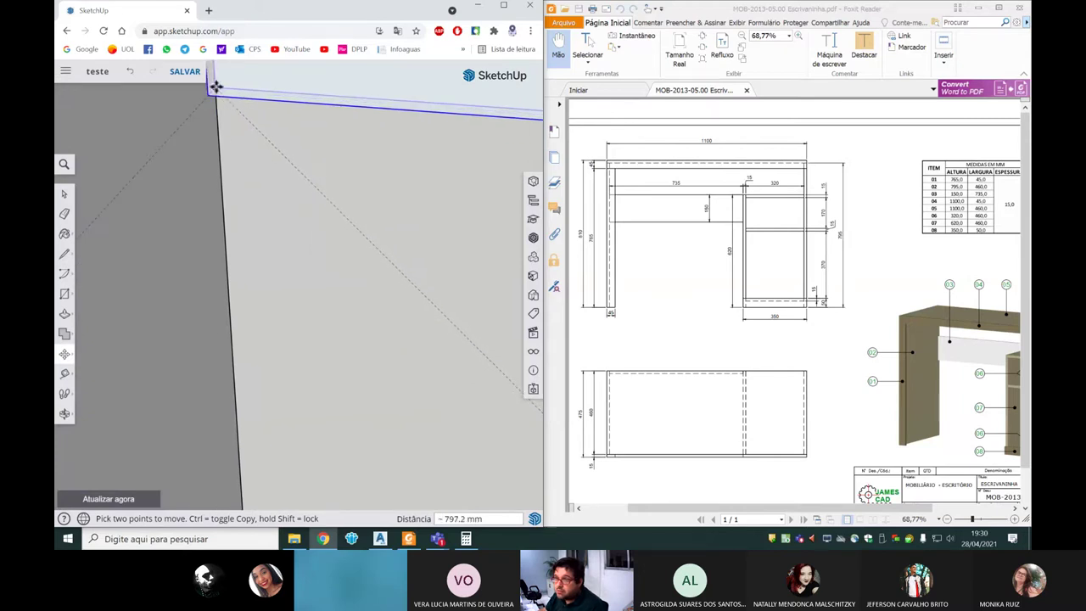
scroll(242, 163, "down", 3)
scroll(281, 145, "up", 3)
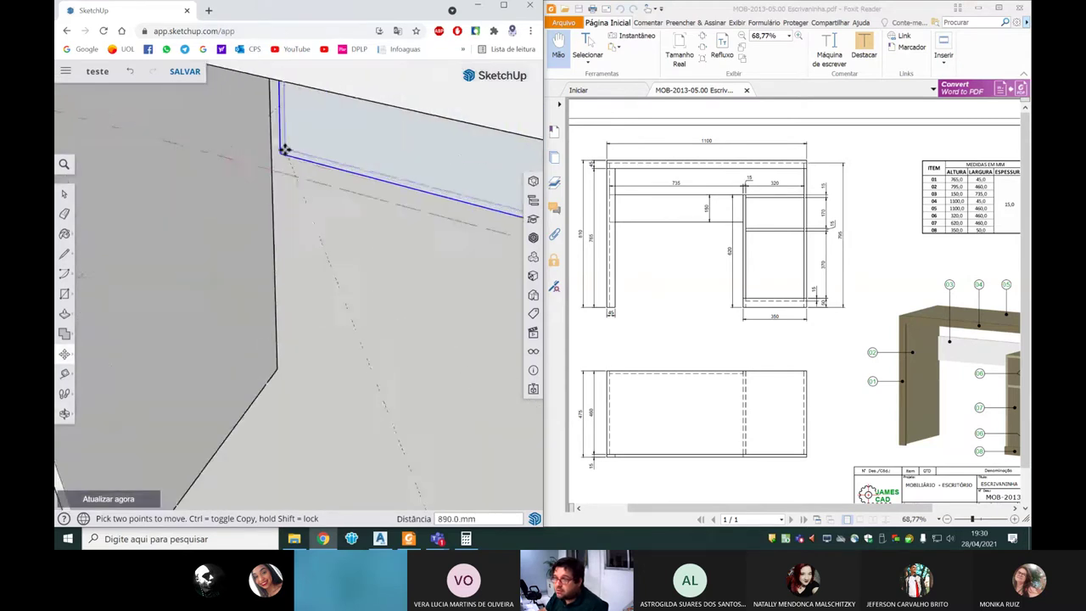
left_click(247, 90)
- Orbit and zoom around the desk to check the rail's new position
mouse_move(250, 85)
middle_mouse_down()
mouse_move(250, 258)
mouse_move(147, 285)
mouse_move(126, 271)
mouse_move(274, 315)
middle_mouse_up()
scroll(251, 259, "down", 5)
scroll(80, 252, "up", 3)
scroll(131, 259, "up", 4)
scroll(280, 297, "down", 3)
scroll(289, 274, "down", 3)
mouse_move(289, 274)
middle_mouse_down()
mouse_move(230, 268)
mouse_move(254, 169)
mouse_move(459, 260)
middle_mouse_up()
scroll(231, 269, "down", 3)
scroll(255, 170, "down", 3)
scroll(361, 214, "up", 3)
scroll(399, 228, "down", 3)
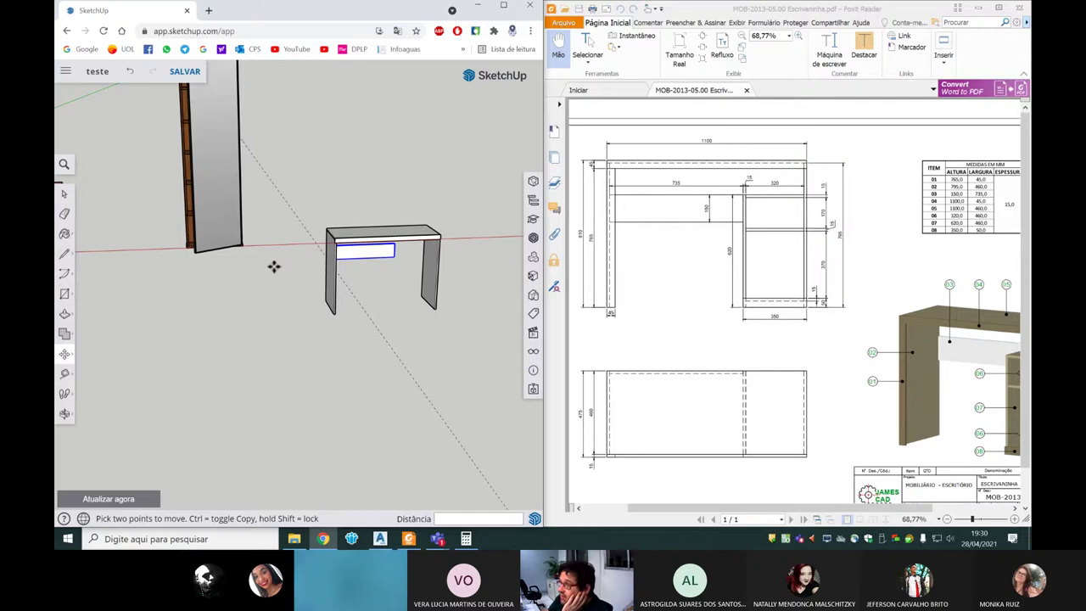
scroll(411, 245, "up", 3)
- Pan the PDF drawing to check its left edge and deselect the front rail
mouse_move(436, 254)
middle_mouse_down()
mouse_move(251, 222)
mouse_move(341, 233)
middle_mouse_up()
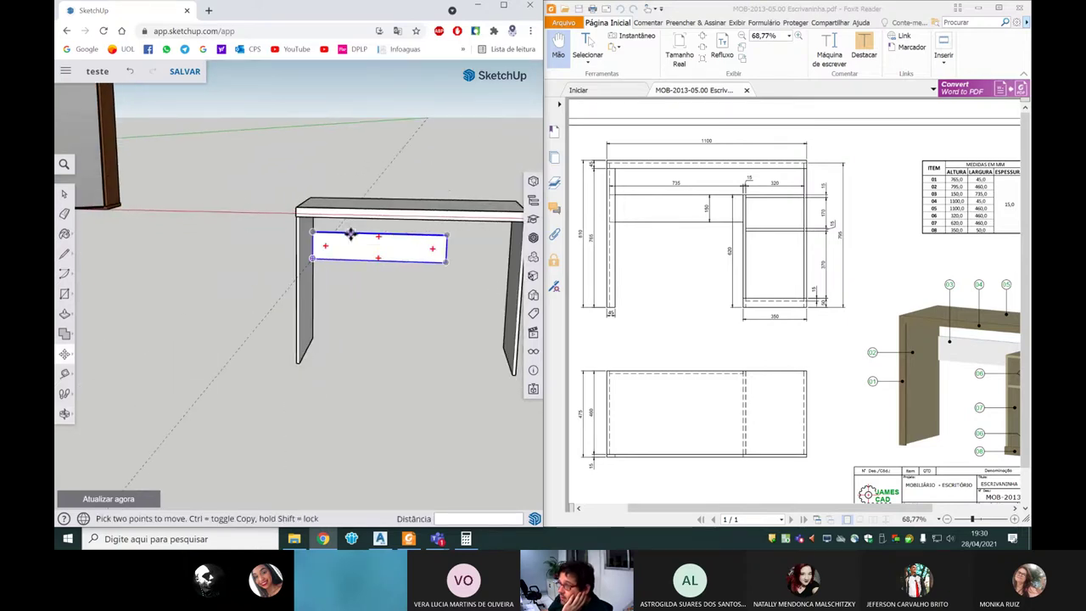
scroll(688, 318, "down", 1)
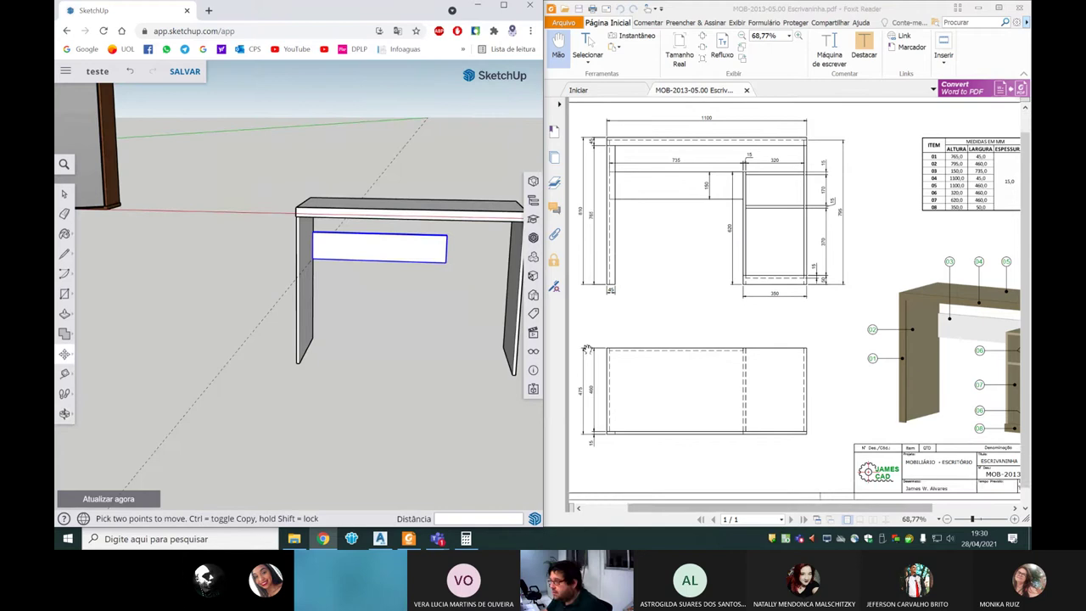
scroll(383, 312, "down", 1)
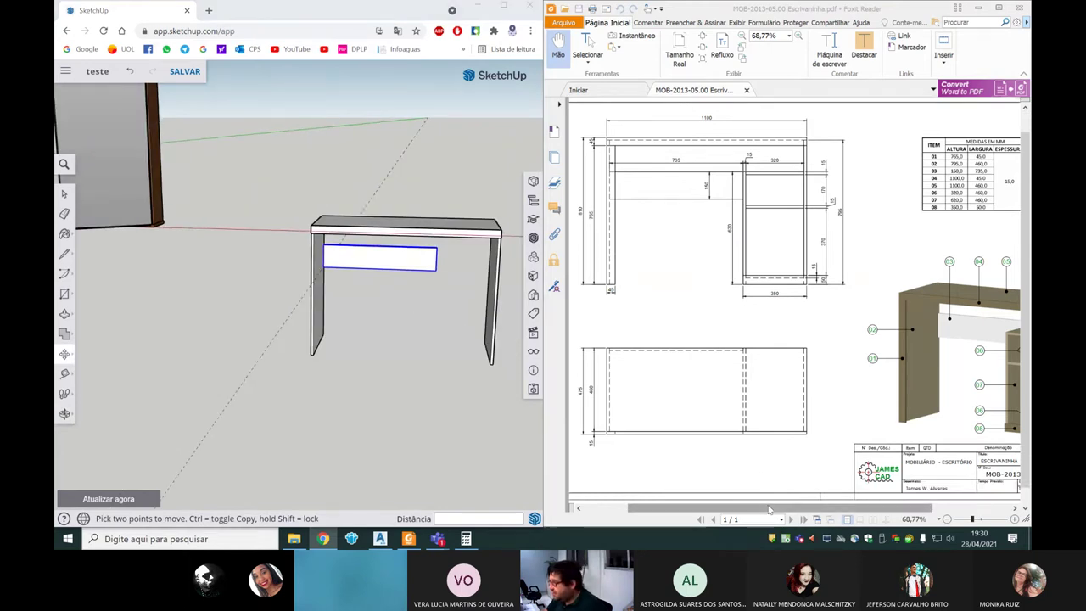
left_click_drag(767, 507, 802, 508)
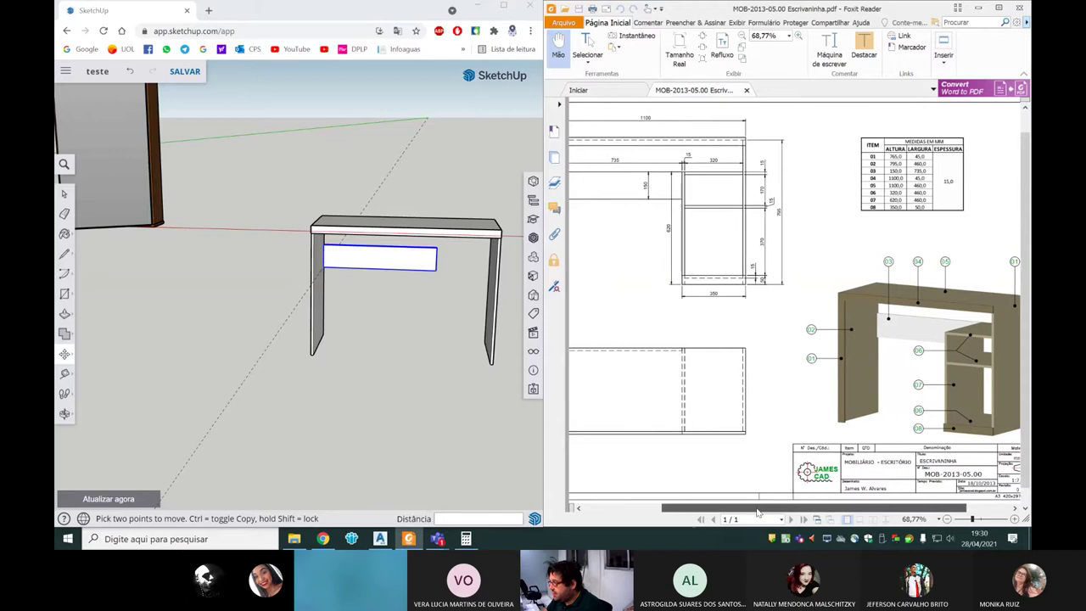
left_click_drag(774, 508, 714, 507)
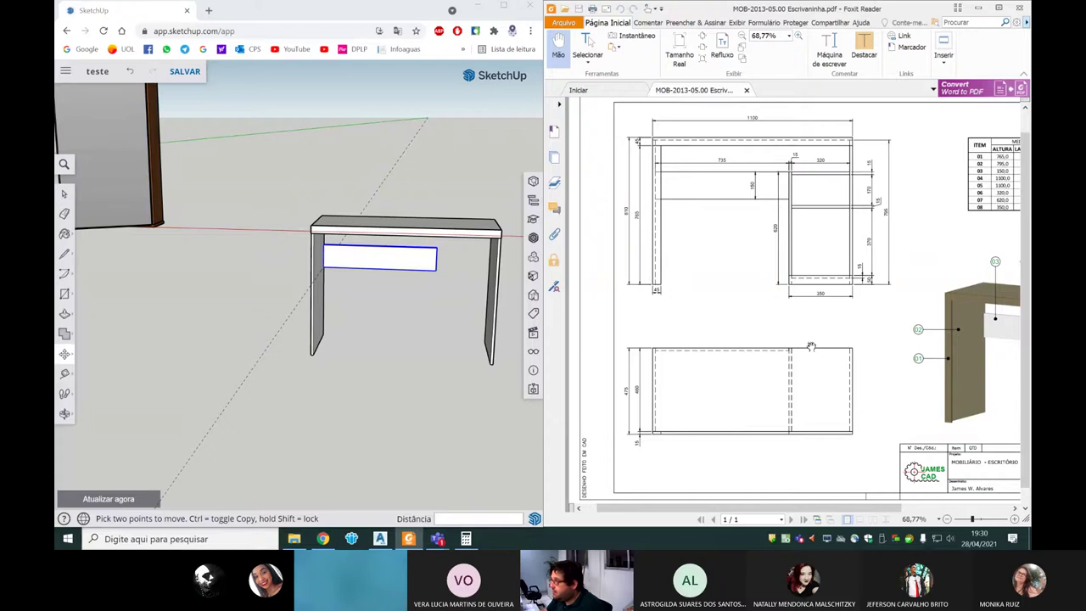
left_click_drag(838, 507, 874, 508)
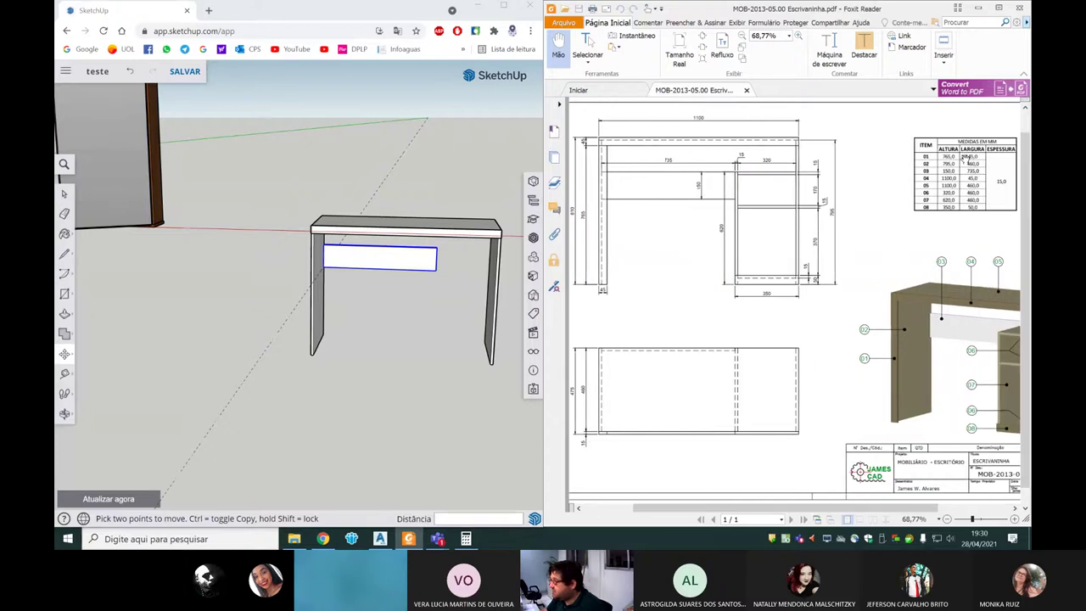
mouse_move(359, 252)
middle_mouse_down()
mouse_move(300, 295)
mouse_move(176, 303)
middle_mouse_up()
key("space")
left_click(262, 303)
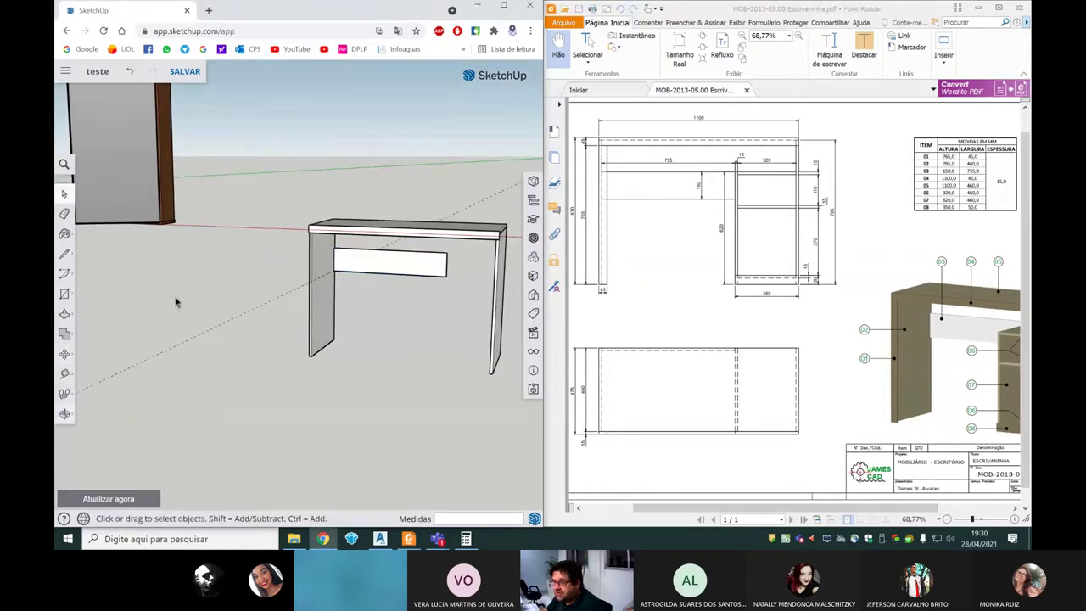
- Draw a 45 × 765 mm upright rectangle beside the desk
left_click(65, 296)
middle_click_drag(323, 323, 335, 390)
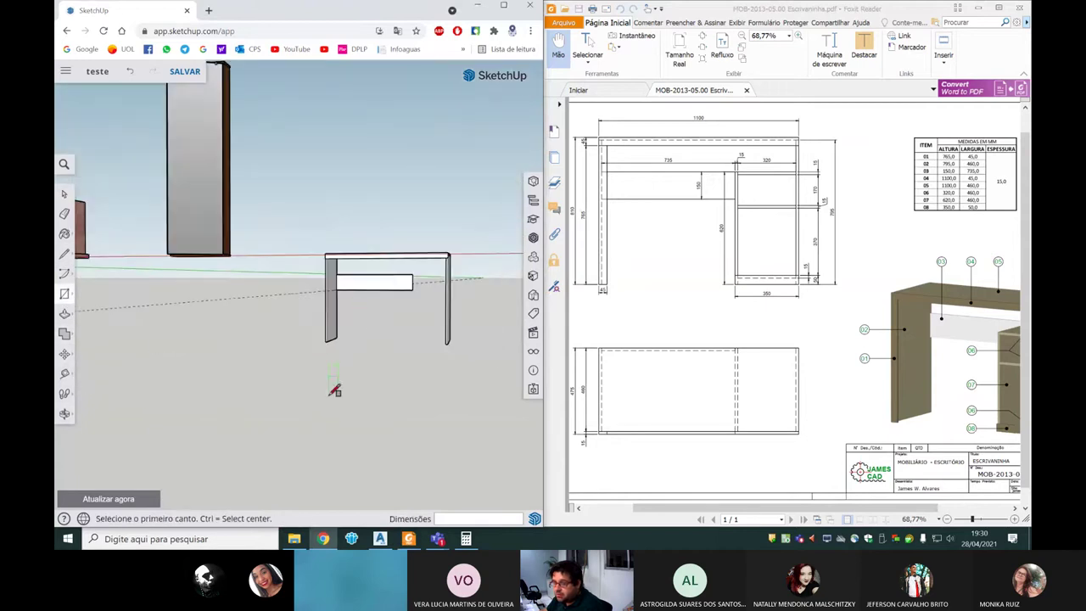
scroll(361, 382, "up", 3)
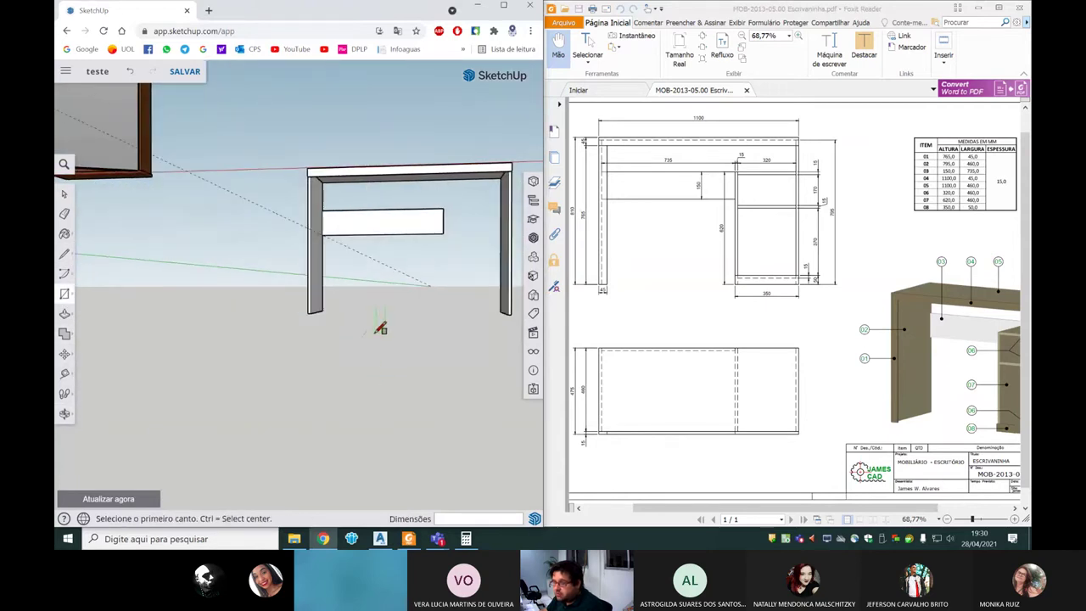
left_click(364, 378)
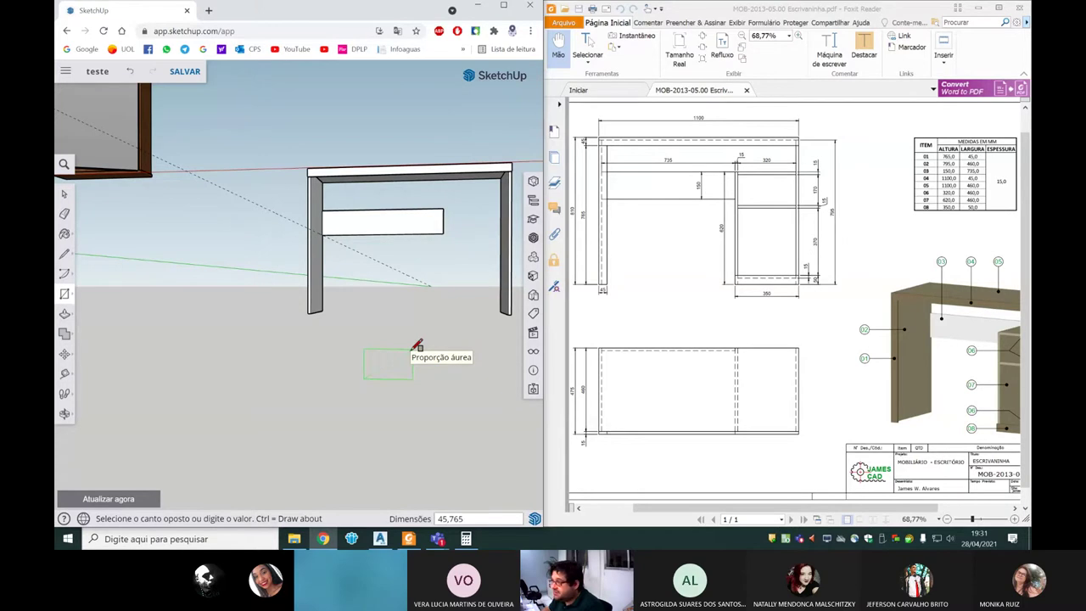
key("Return")
mouse_move(416, 346)
middle_mouse_down()
mouse_move(395, 359)
mouse_move(250, 371)
mouse_move(375, 383)
mouse_move(352, 298)
mouse_move(144, 309)
middle_mouse_up()
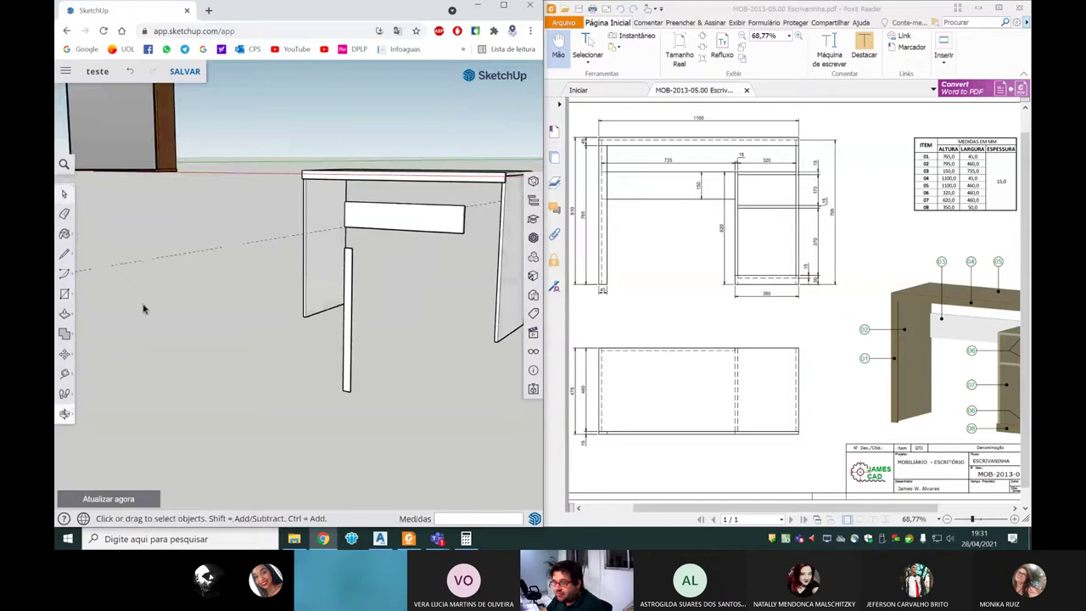
- Push/Pull the upright panel to thickness and make it a group
key("p")
scroll(318, 301, "up", 3)
scroll(339, 297, "up", 3)
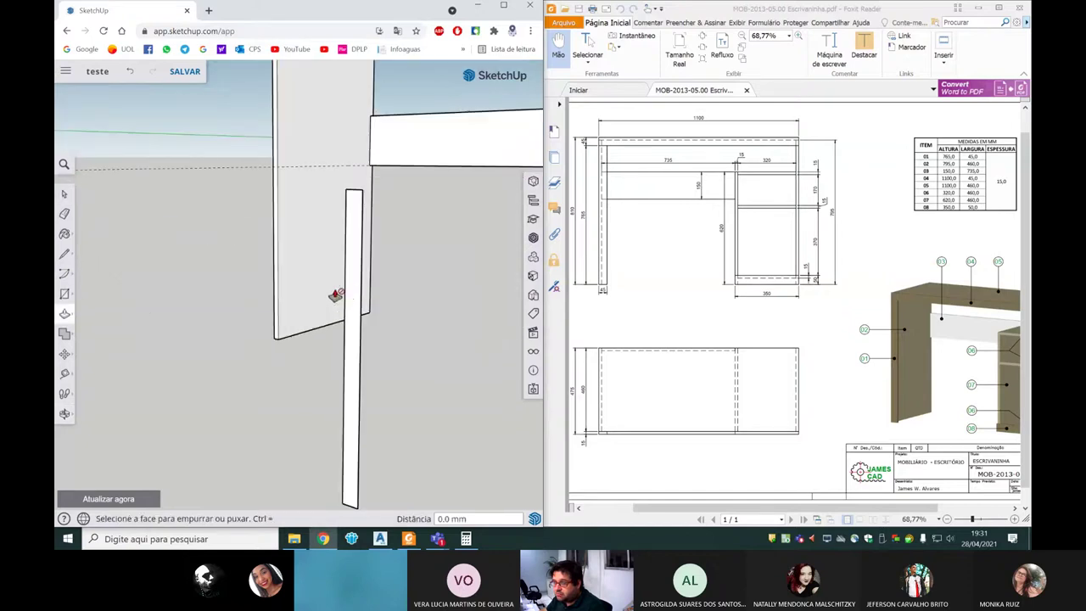
left_click_drag(352, 297, 333, 306)
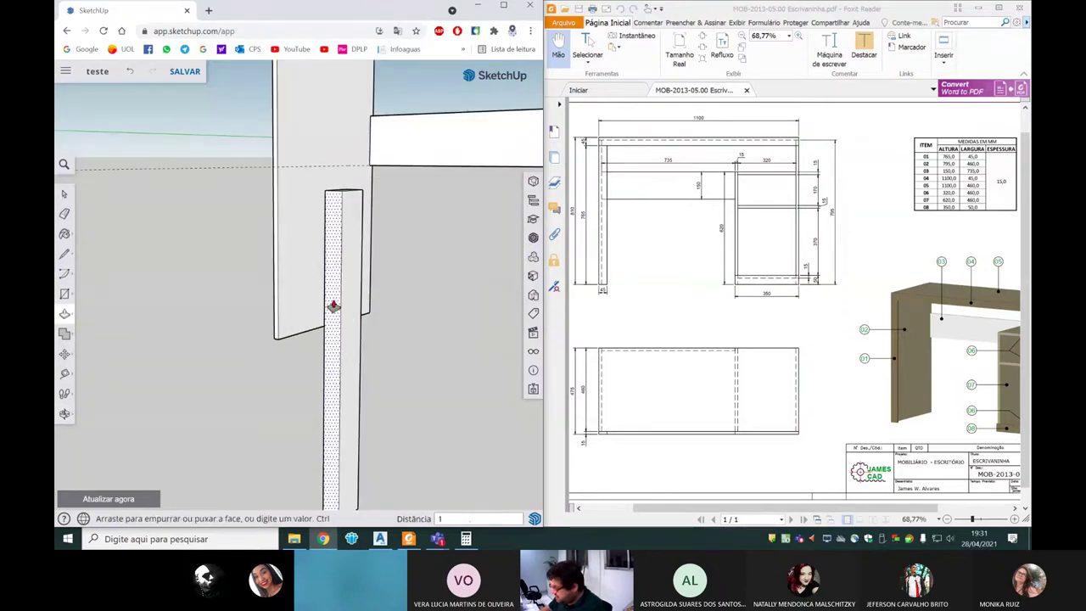
key("Escape")
key("space")
right_click(346, 316)
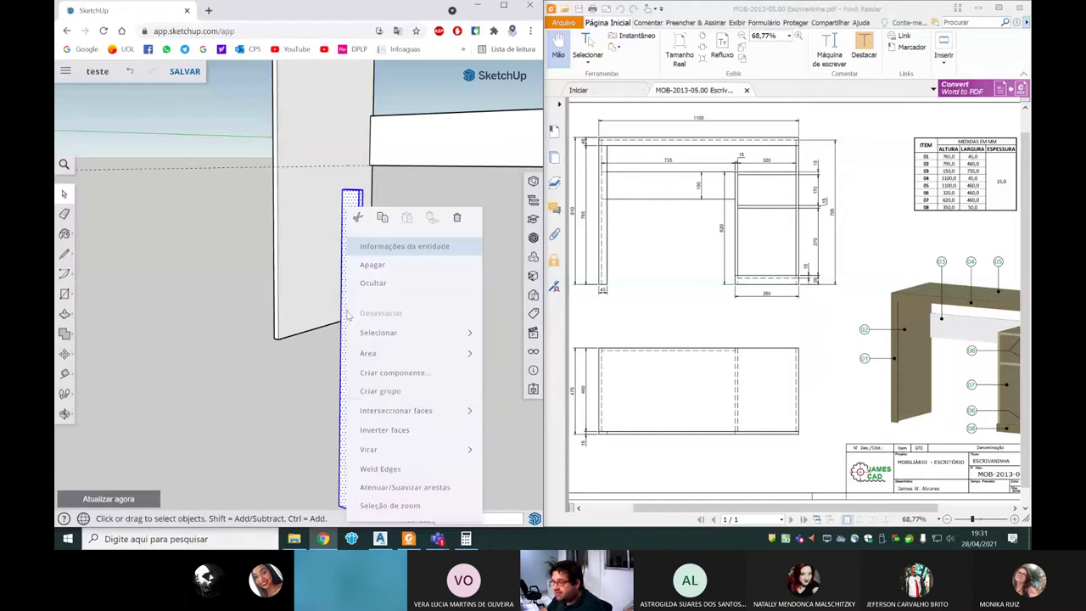
left_click(373, 392)
scroll(373, 388, "down", 5)
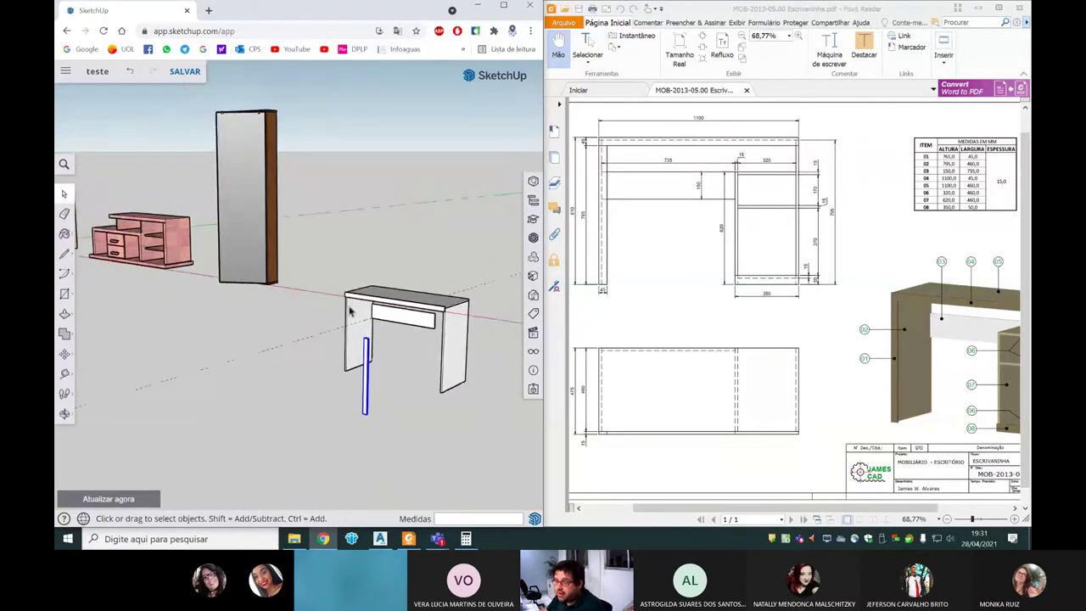
- Move the side panel so its corner snaps to the desk top's left corner
scroll(392, 387, "up", 3)
scroll(392, 386, "up", 2)
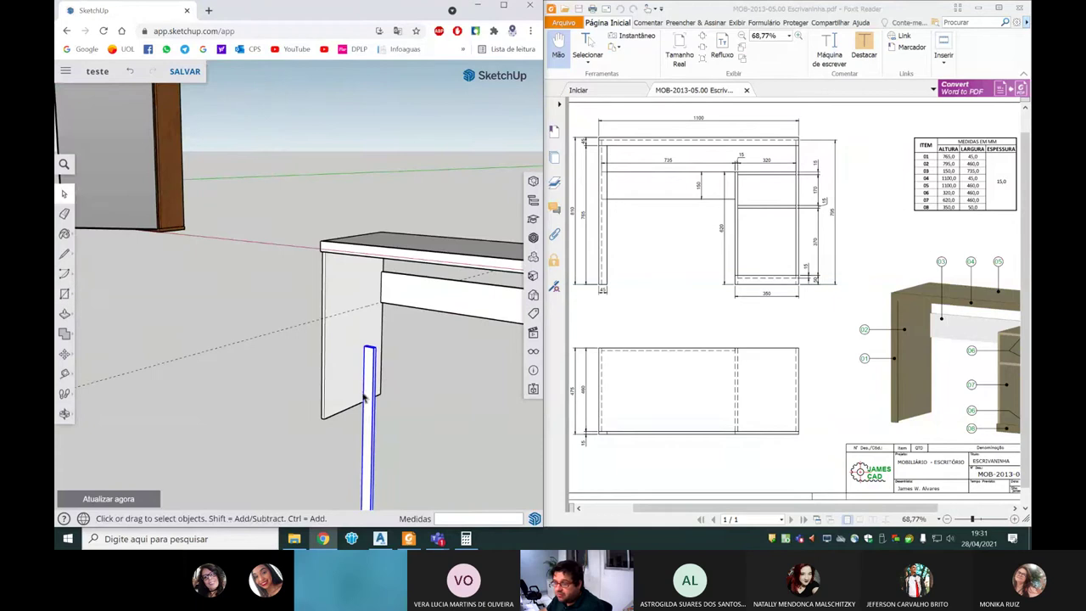
mouse_move(367, 397)
middle_mouse_down()
mouse_move(356, 310)
mouse_move(420, 436)
mouse_move(402, 429)
mouse_move(424, 435)
middle_mouse_up()
scroll(413, 433, "up", 3)
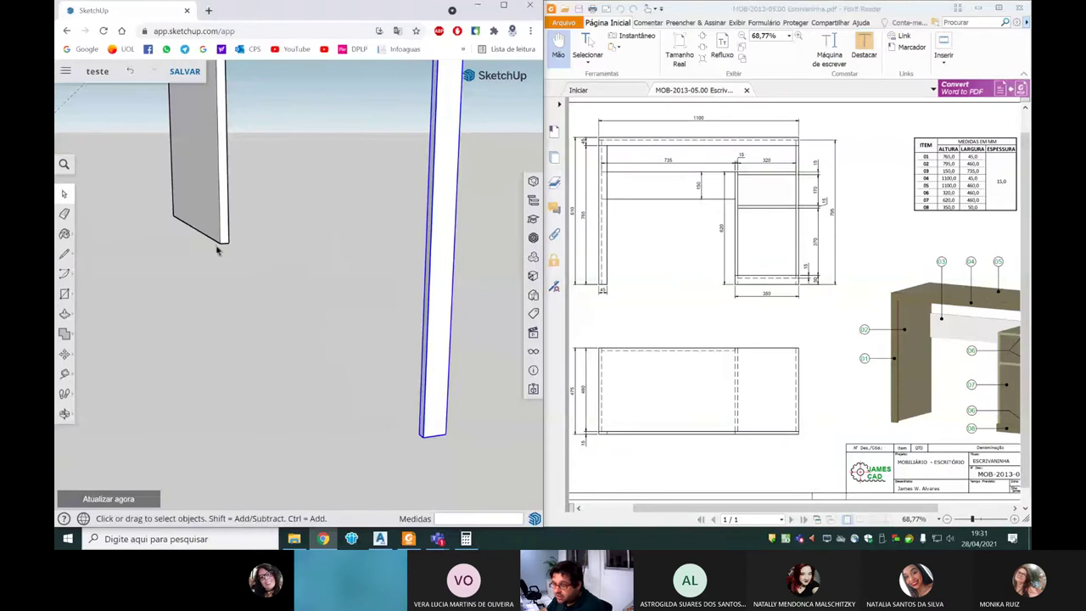
left_click(65, 354)
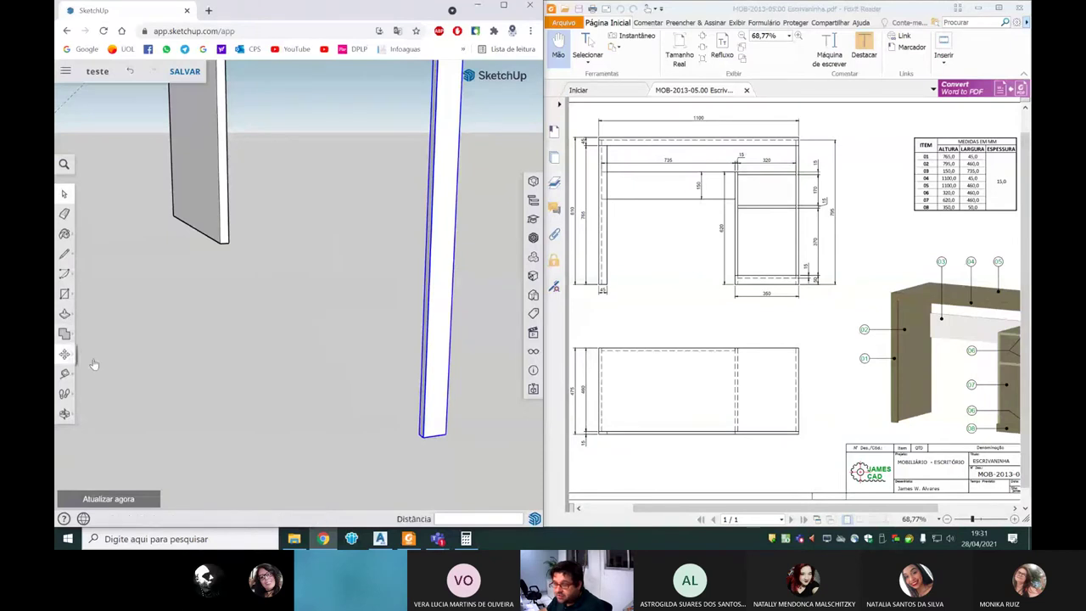
left_click(420, 436)
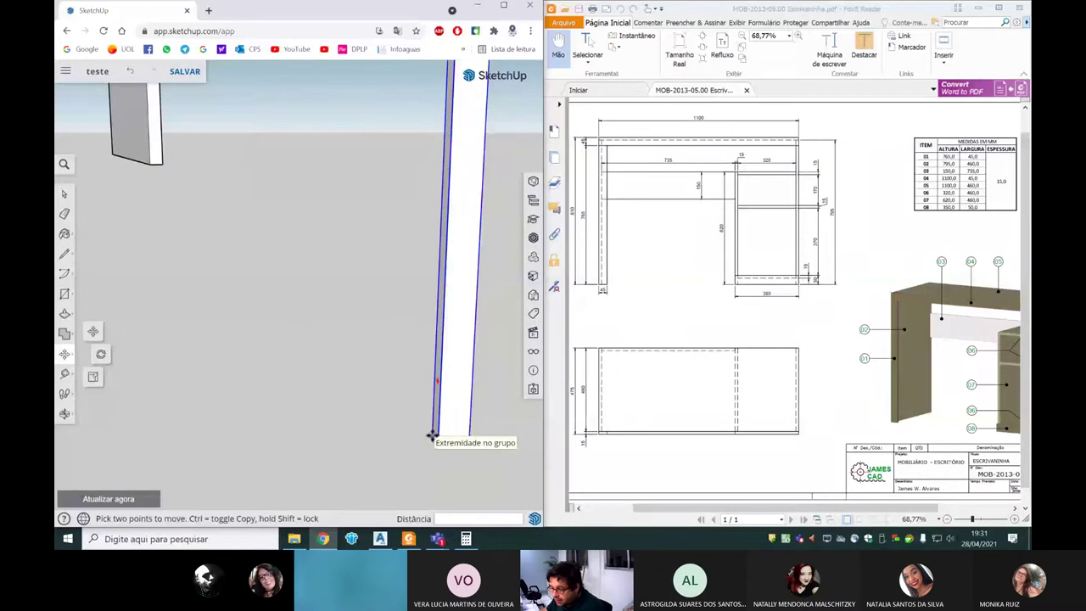
left_click(316, 311)
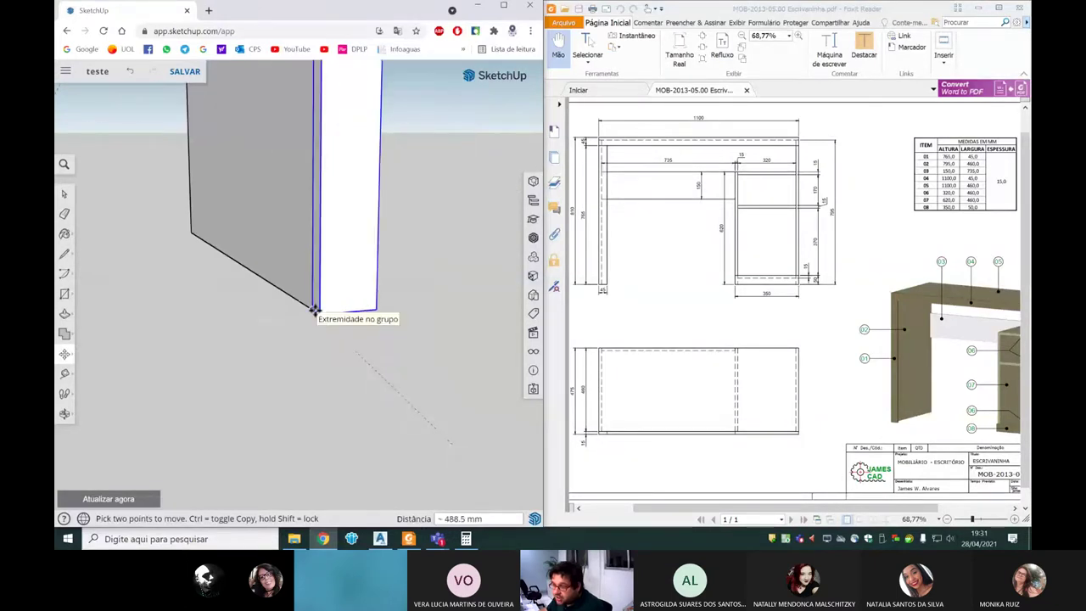
- Orbit around the desk's left corner to check how the side panel sits
scroll(310, 340, "down", 5)
scroll(312, 220, "up", 5)
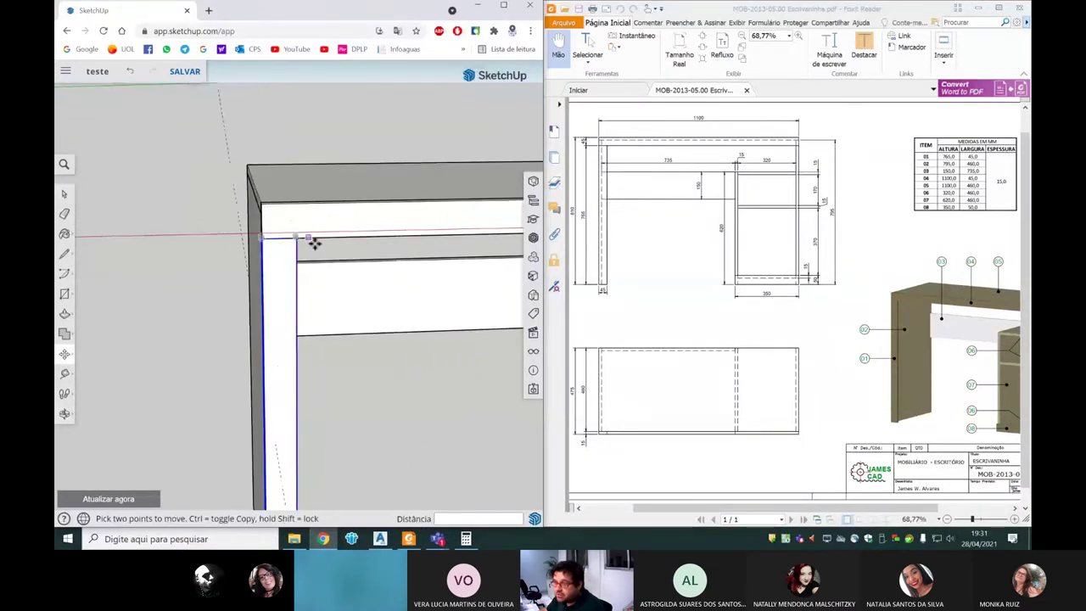
middle_click_drag(271, 235, 286, 235)
scroll(248, 248, "up", 2)
scroll(249, 248, "up", 2)
scroll(291, 263, "up", 3)
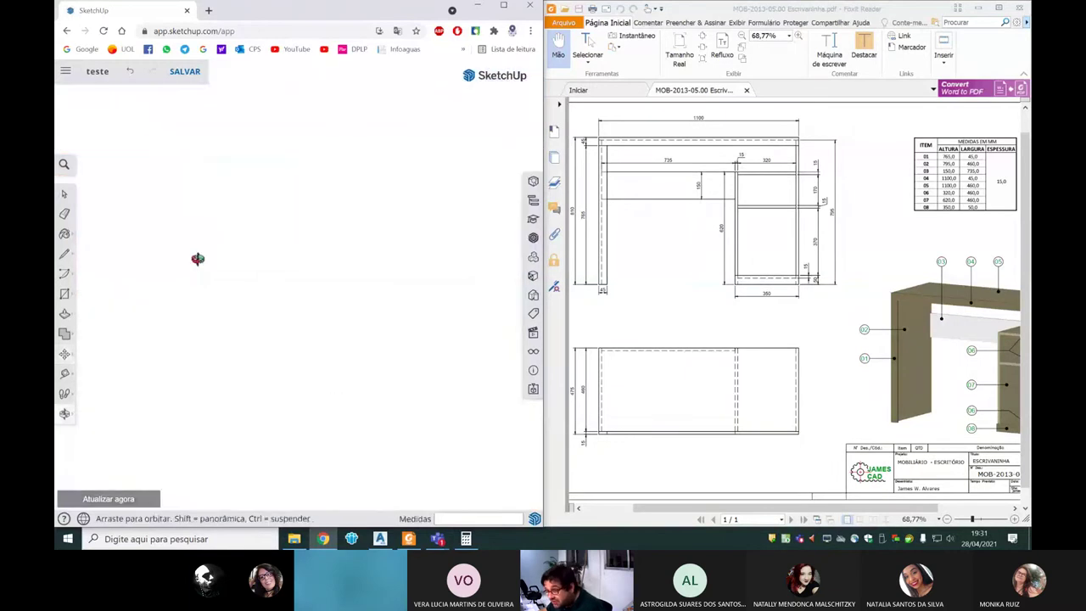
scroll(322, 256, "down", 2)
scroll(311, 252, "down", 3)
mouse_move(235, 243)
middle_mouse_down()
mouse_move(347, 284)
mouse_move(327, 214)
middle_mouse_up()
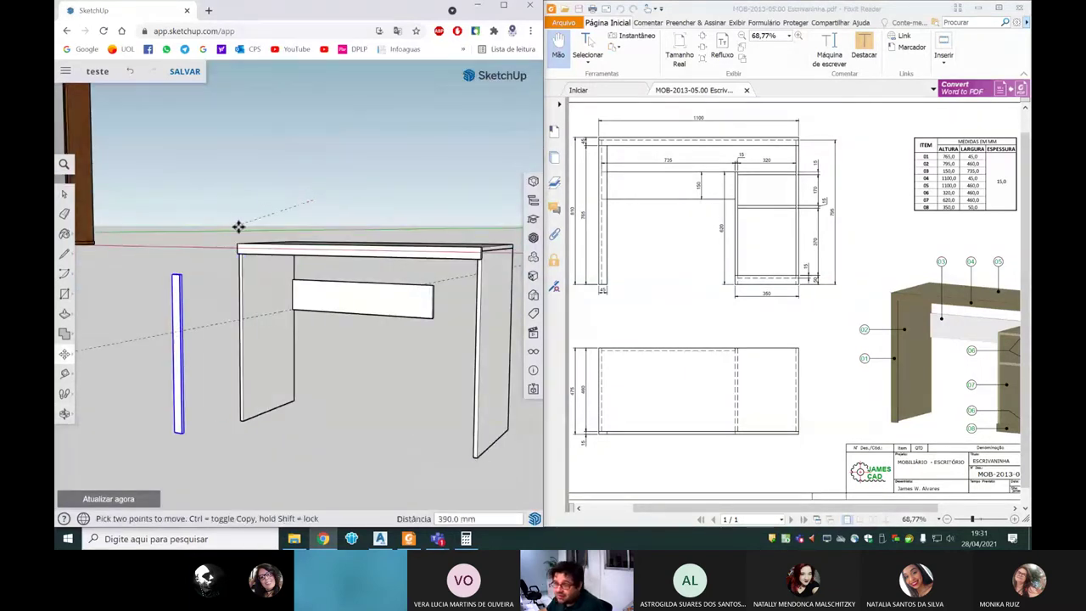
scroll(237, 226, "up", 3)
mouse_move(260, 249)
middle_mouse_down()
mouse_move(260, 280)
mouse_move(182, 332)
mouse_move(315, 388)
mouse_move(407, 365)
middle_mouse_up()
scroll(202, 281, "down", 2)
scroll(212, 296, "down", 2)
scroll(297, 308, "up", 2)
scroll(297, 308, "down", 3)
mouse_move(339, 315)
middle_mouse_down()
mouse_move(413, 274)
mouse_move(365, 289)
middle_mouse_up()
scroll(340, 308, "up", 2)
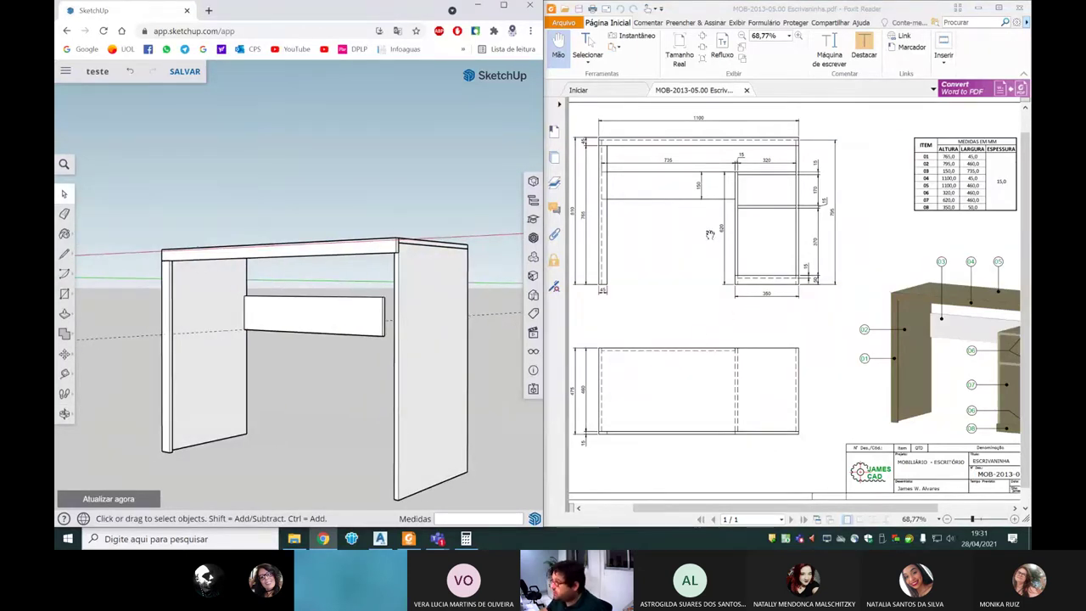
mouse_move(393, 252)
middle_mouse_down()
mouse_move(509, 189)
mouse_move(498, 212)
mouse_move(430, 246)
mouse_move(417, 277)
mouse_move(516, 282)
mouse_move(517, 297)
middle_mouse_up()
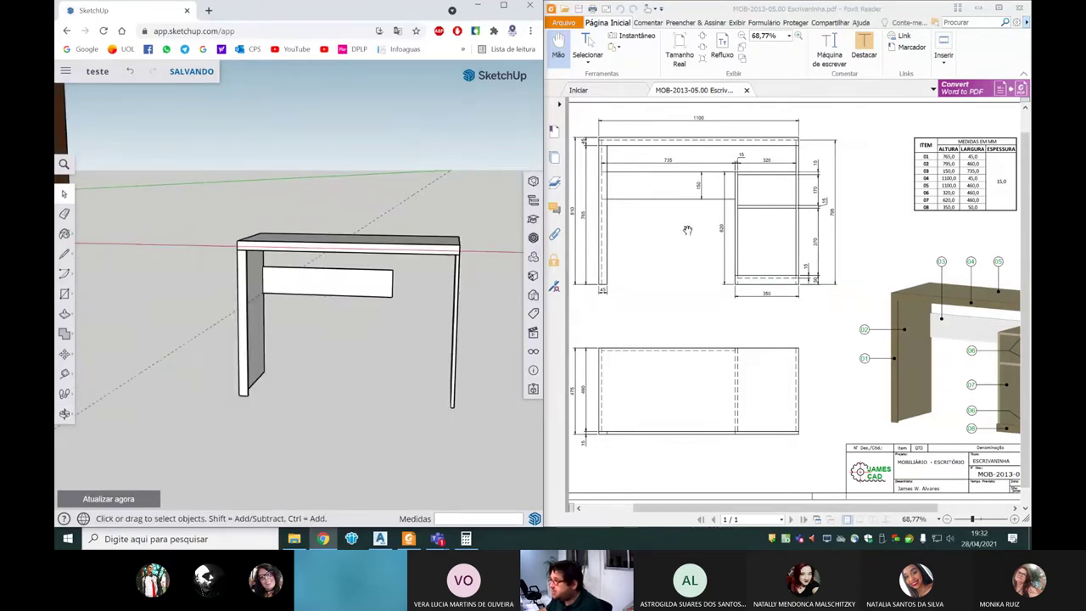
mouse_move(783, 507)
left_mouse_down()
mouse_move(827, 507)
mouse_move(817, 506)
left_mouse_up()
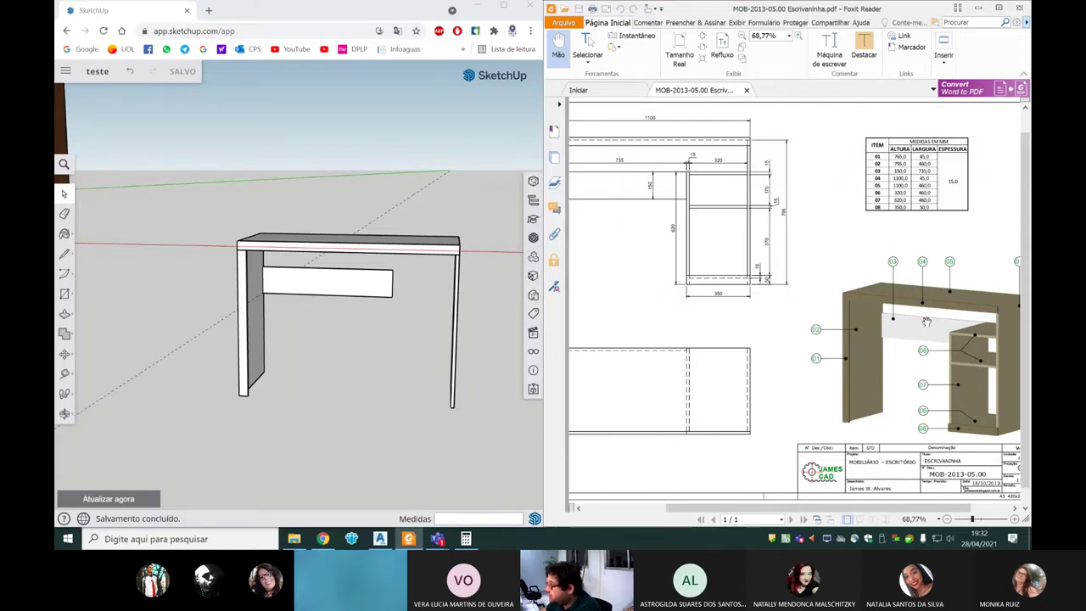
left_click(363, 321)
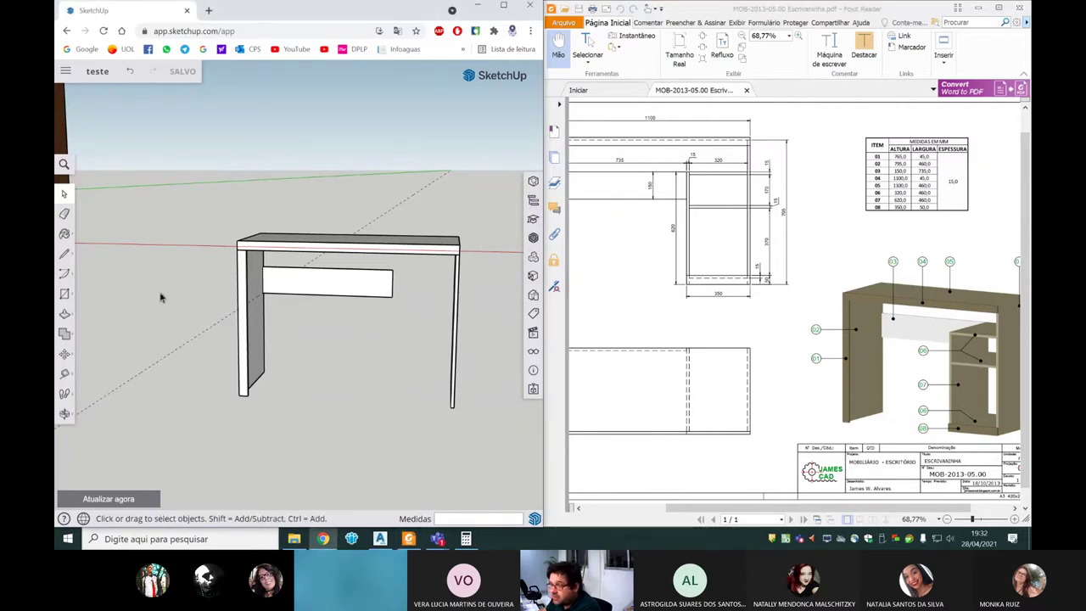
- Draw a 350 × 50 mm rectangle for the new board
scroll(294, 359, "down", 2)
key("r")
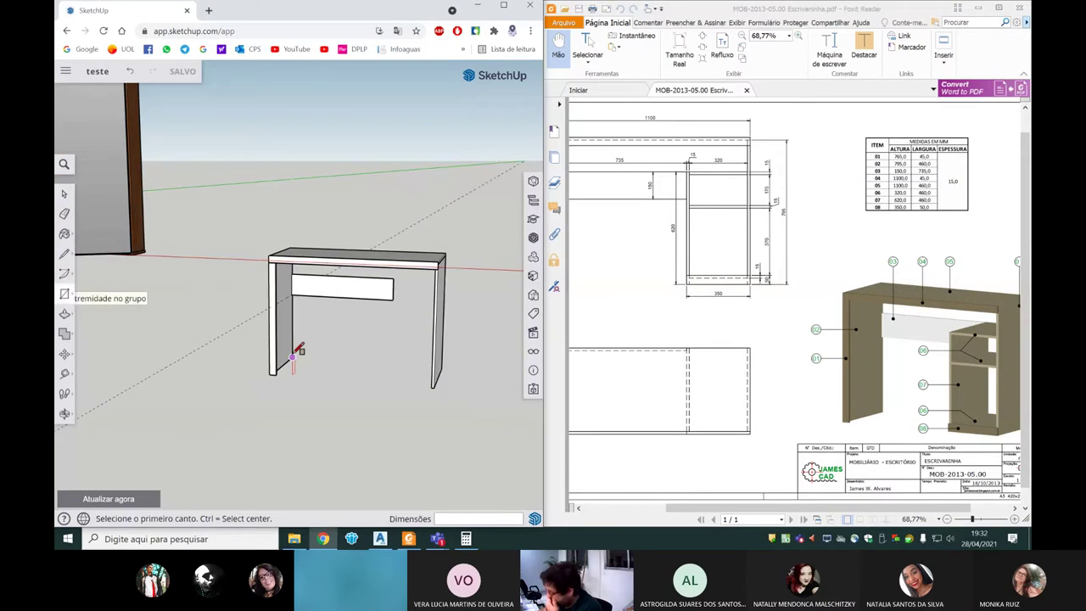
mouse_move(381, 359)
middle_mouse_down()
mouse_move(371, 368)
mouse_move(388, 381)
mouse_move(367, 387)
middle_mouse_up()
left_click(355, 408)
type("3")
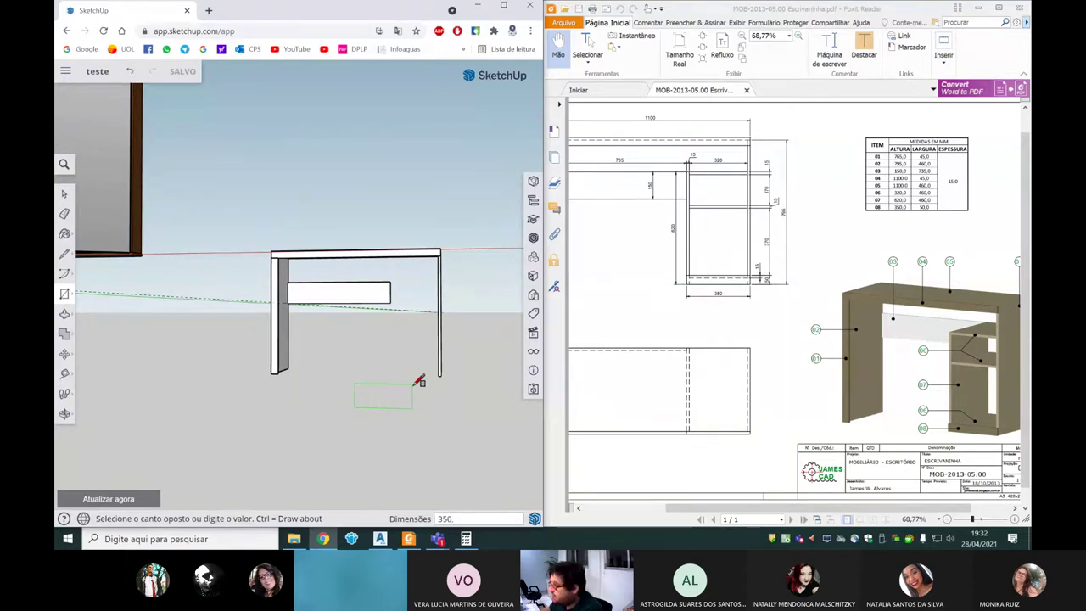
type("50")
key("Return")
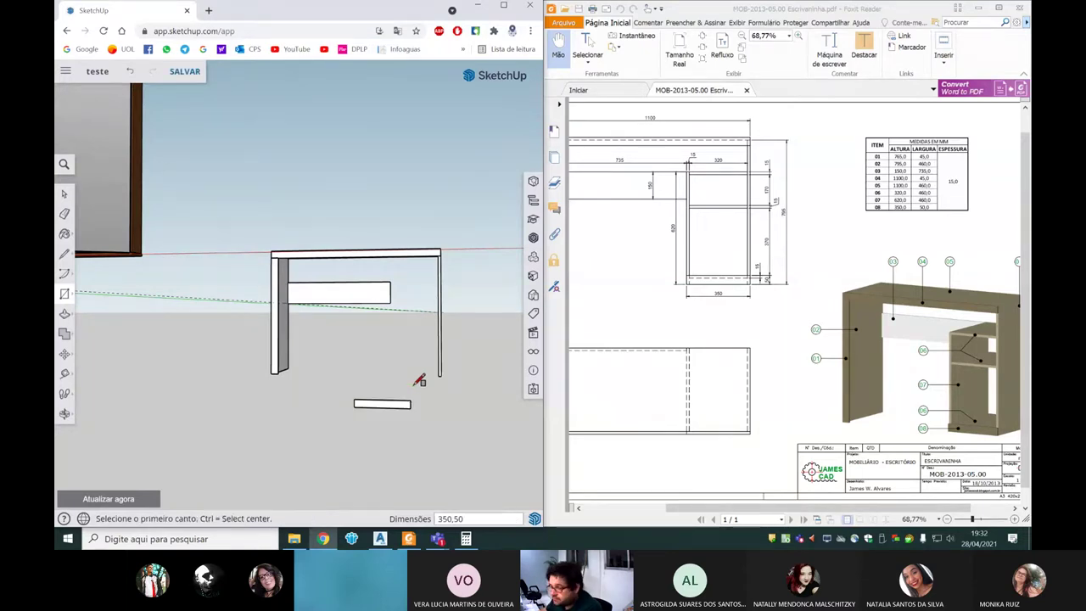
mouse_move(382, 398)
middle_mouse_down()
mouse_move(393, 371)
mouse_move(223, 337)
middle_mouse_up()
- Push/Pull the rectangle 15 mm to give the board its thickness
left_click(66, 311)
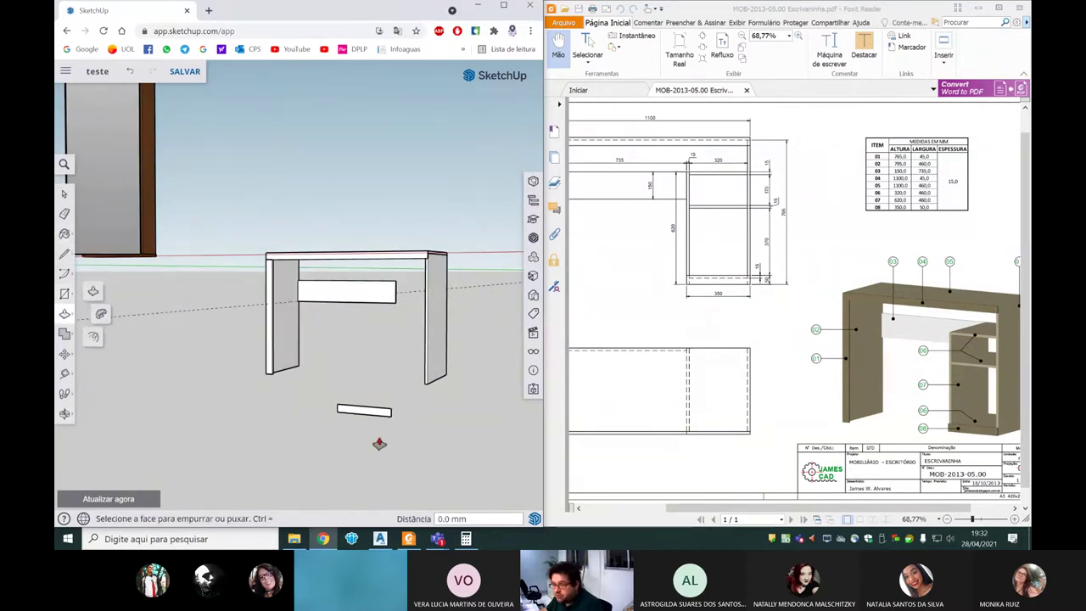
scroll(376, 420, "up", 2)
left_click(373, 416)
type("15")
key("Return")
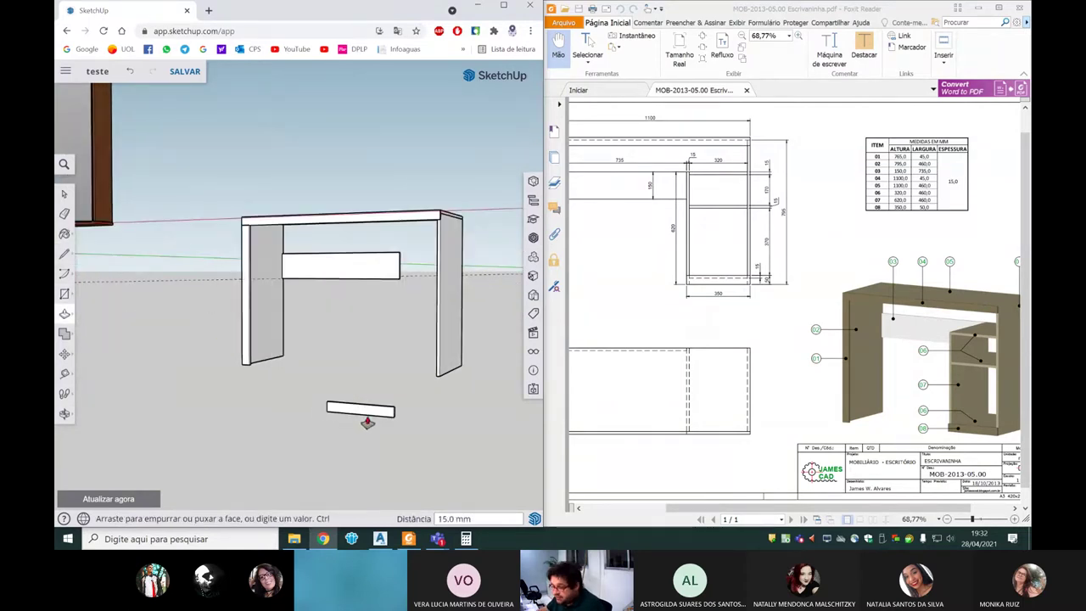
key("space")
- Select the small board and make it a group with Criar grupo
scroll(415, 424, "up", 5)
scroll(399, 416, "down", 3)
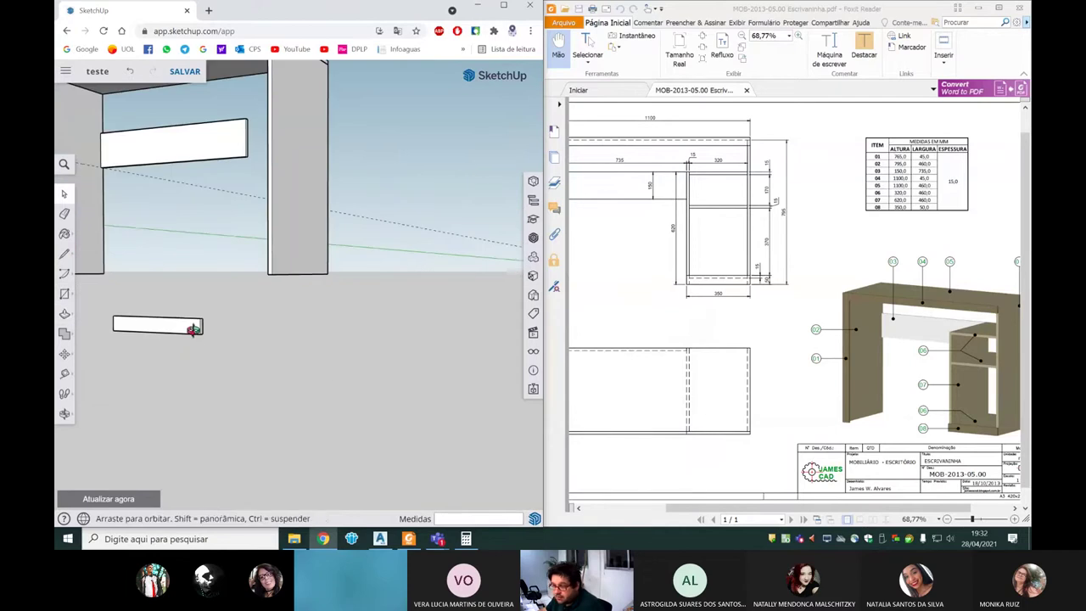
scroll(197, 337, "down", 3)
scroll(213, 343, "up", 2)
scroll(213, 347, "up", 1)
left_click(213, 352)
right_click(214, 351)
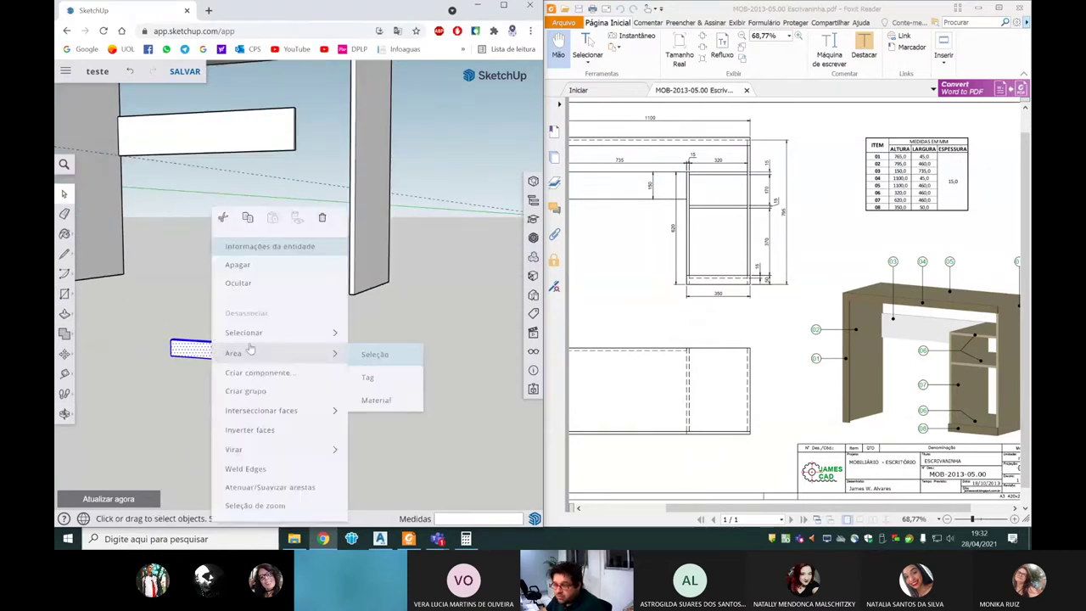
left_click(252, 389)
middle_click_drag(323, 332, 316, 335)
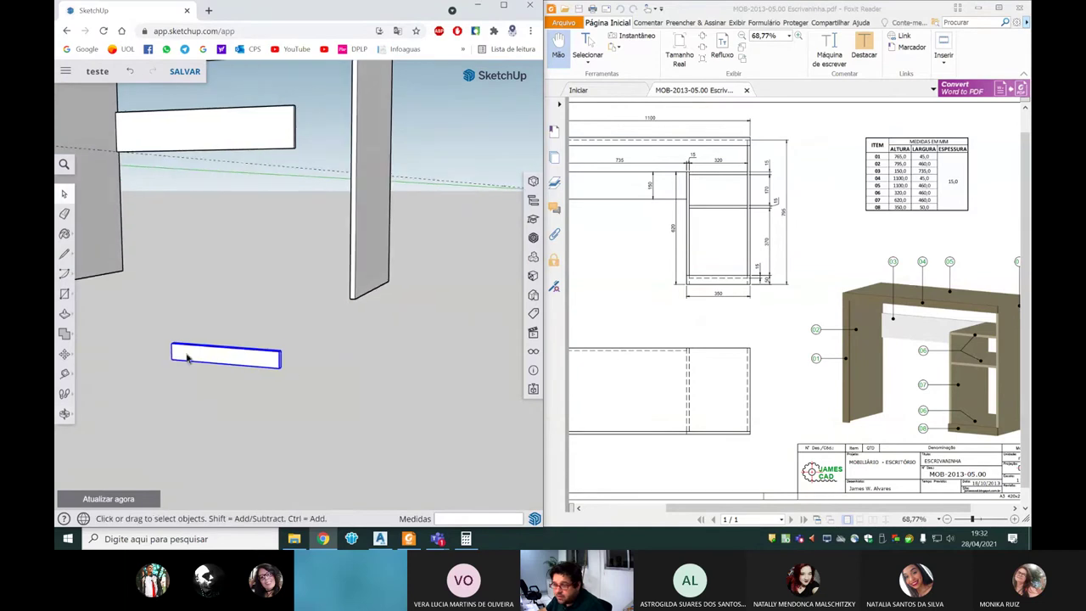
- Move the grouped board by its corner onto the foot of the right side panel
left_click(68, 357)
scroll(301, 378, "up", 2)
scroll(281, 368, "down", 3)
scroll(255, 359, "up", 2)
scroll(262, 360, "up", 2)
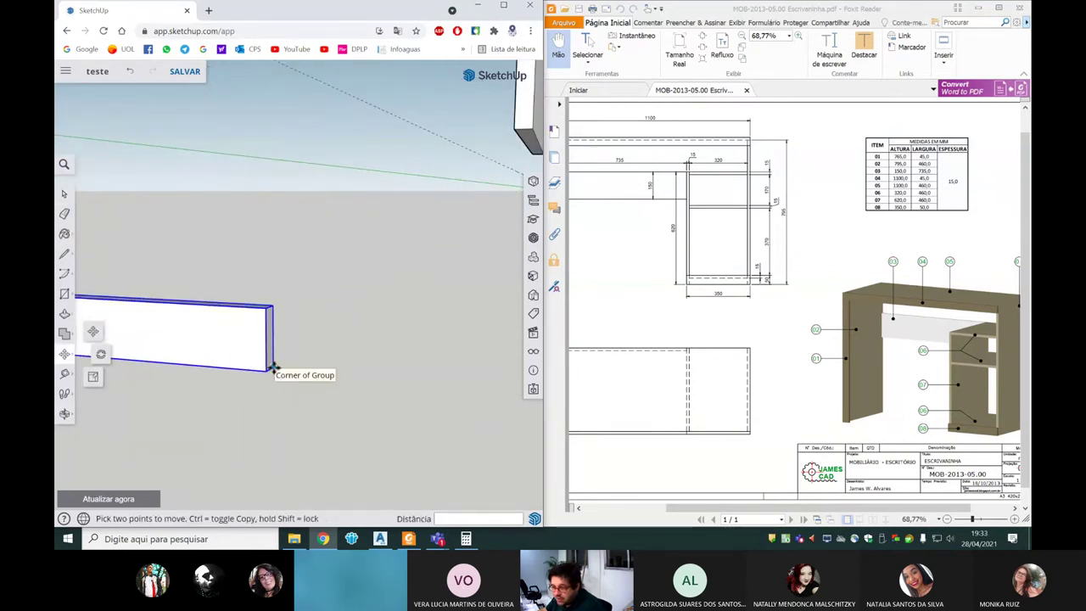
left_click(264, 364)
scroll(255, 365, "down", 3)
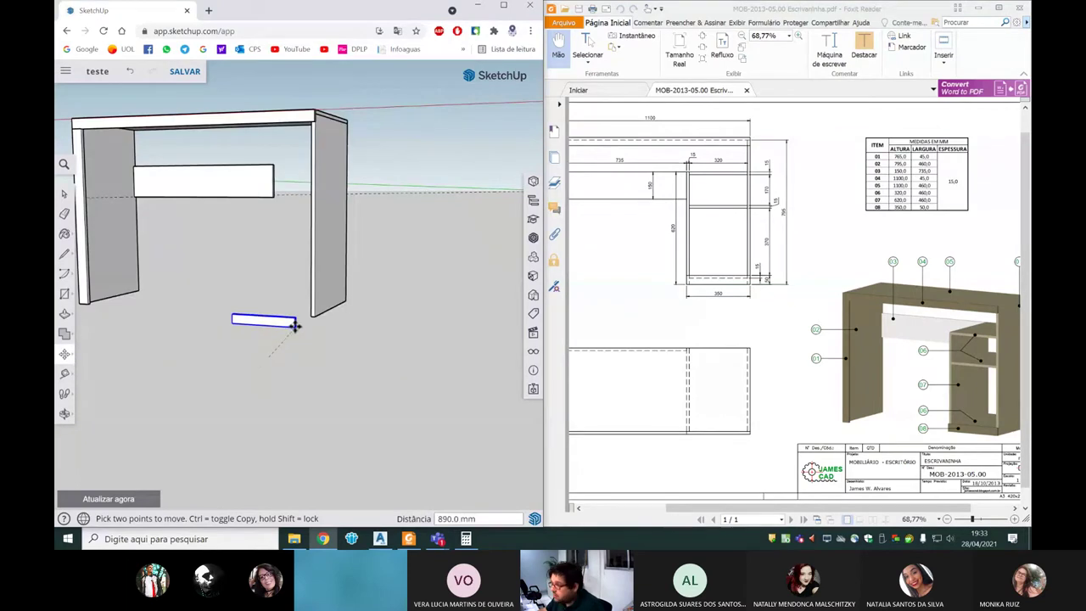
scroll(294, 326, "up", 2)
scroll(295, 327, "up", 2)
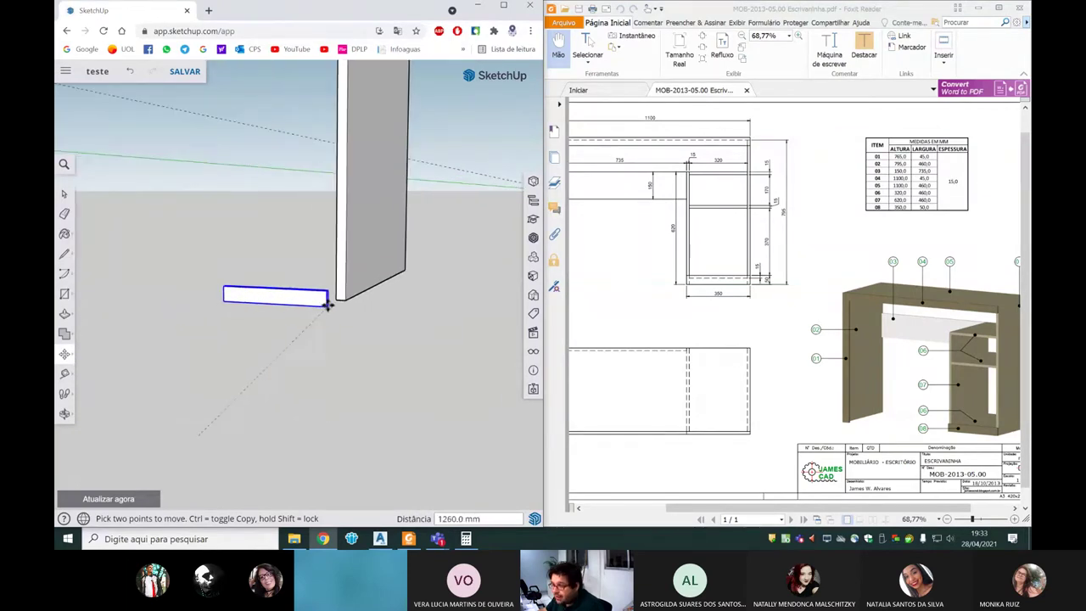
scroll(346, 299, "down", 5)
left_click(348, 300)
scroll(353, 272, "up", 3)
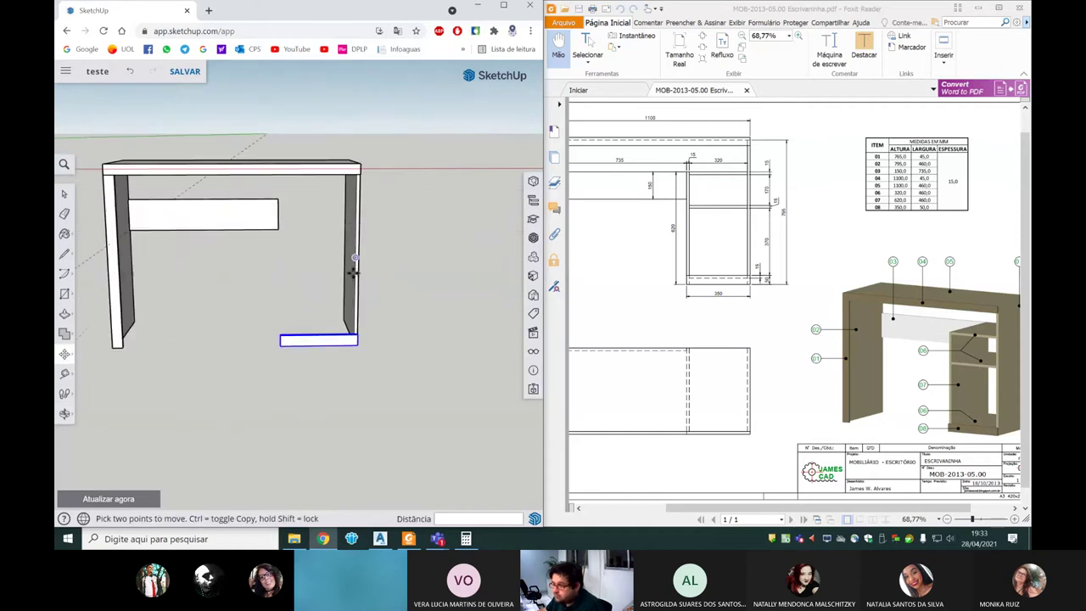
key("space")
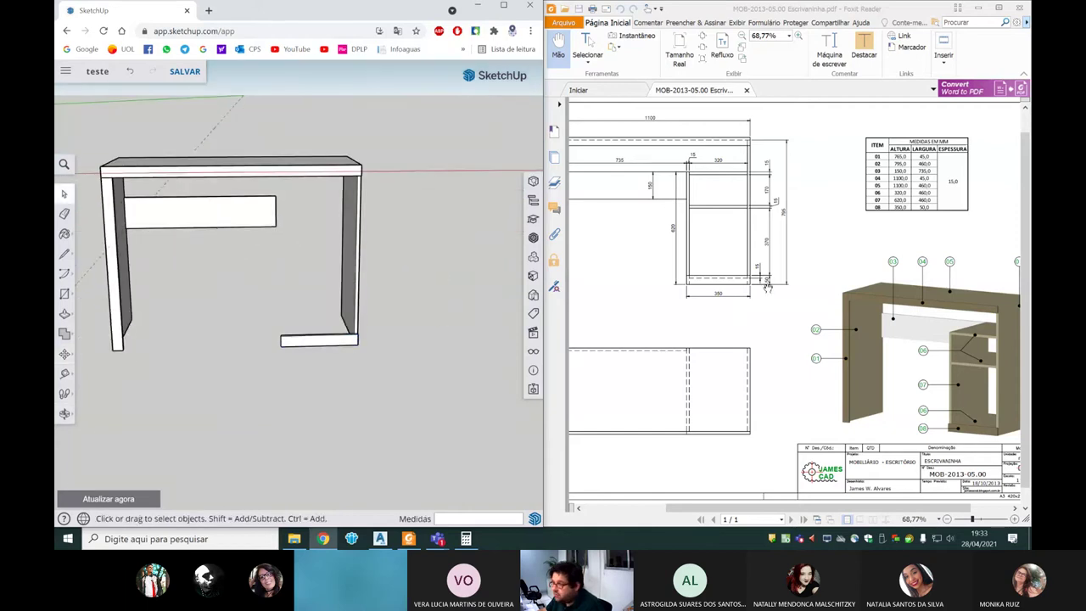
middle_click_drag(467, 297, 461, 289)
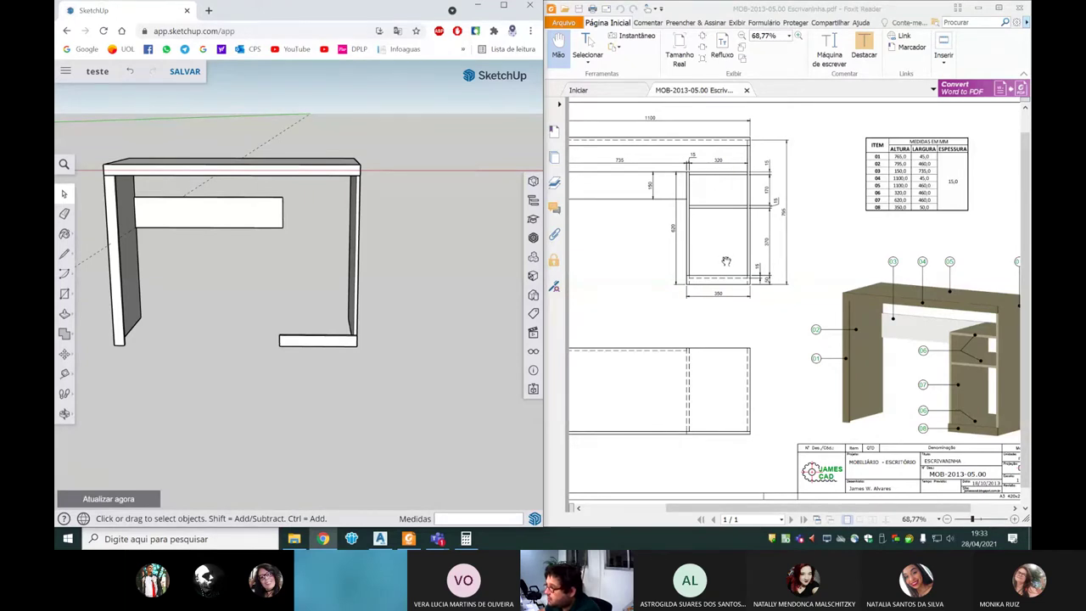
mouse_move(734, 508)
left_mouse_down()
mouse_move(680, 514)
mouse_move(696, 514)
left_mouse_up()
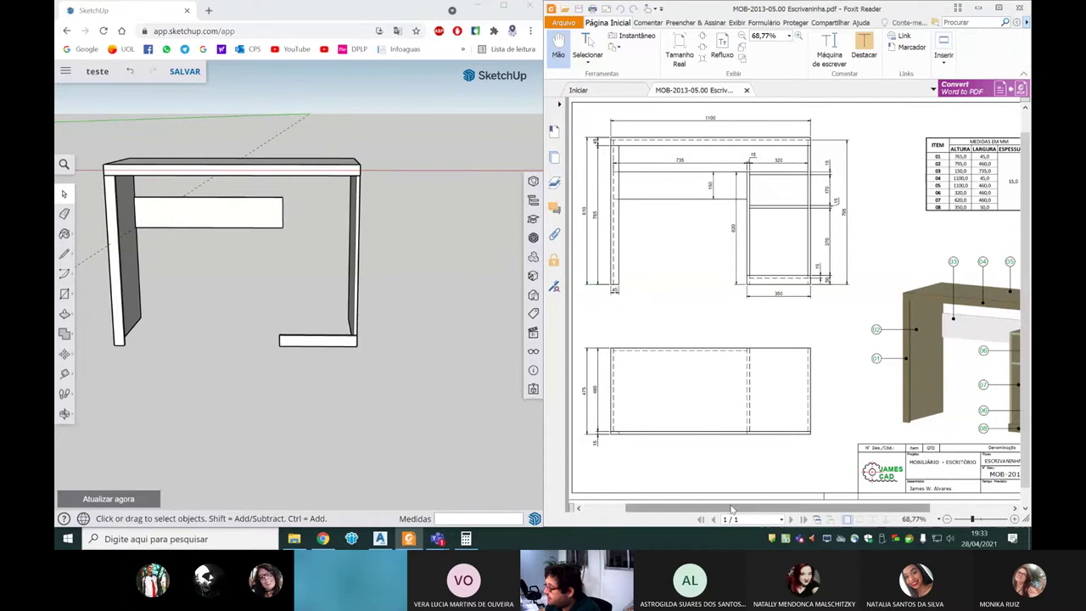
left_click_drag(728, 508, 763, 509)
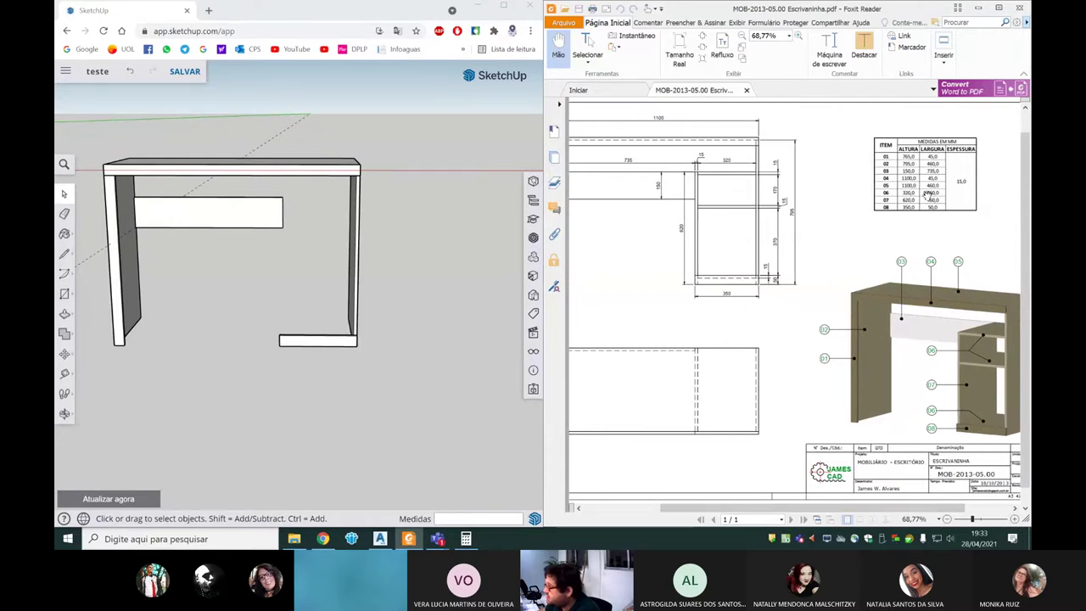
middle_click_drag(378, 274, 516, 242)
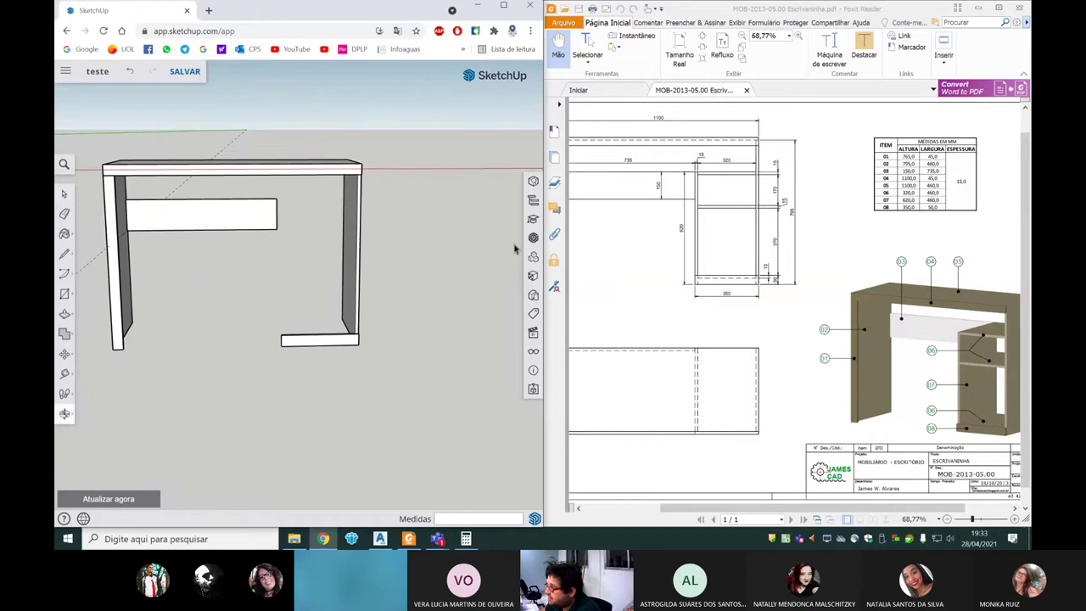
mouse_move(820, 501)
left_mouse_down()
mouse_move(858, 512)
mouse_move(888, 397)
left_mouse_up()
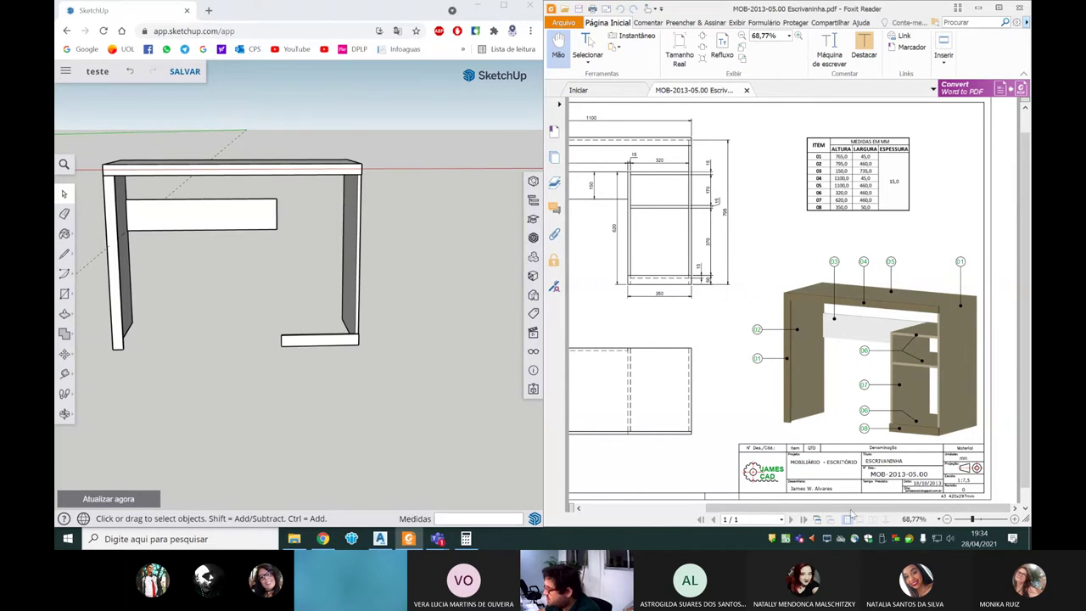
left_click_drag(851, 512, 831, 409)
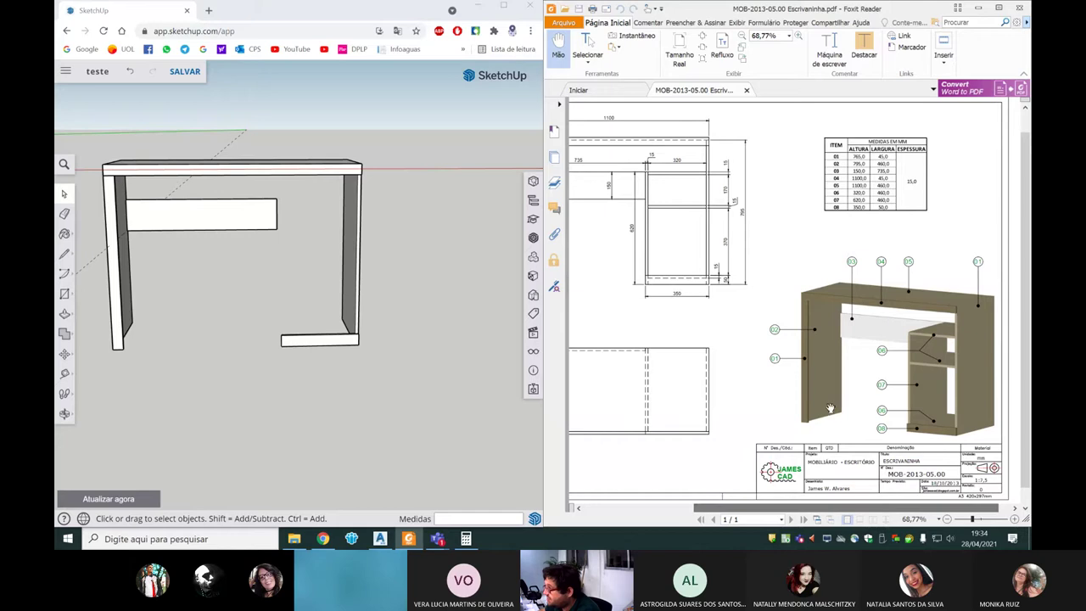
left_click_drag(872, 507, 796, 507)
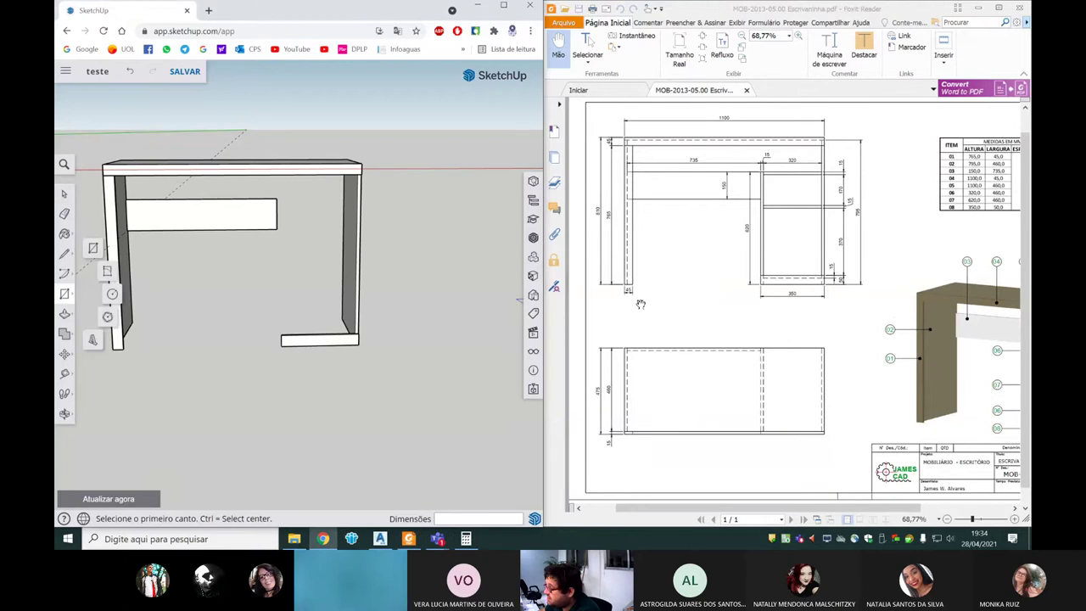
- Draw a 320 × 460 mm rectangle beside the desk
mouse_move(408, 334)
middle_mouse_down()
mouse_move(392, 365)
mouse_move(392, 301)
middle_mouse_up()
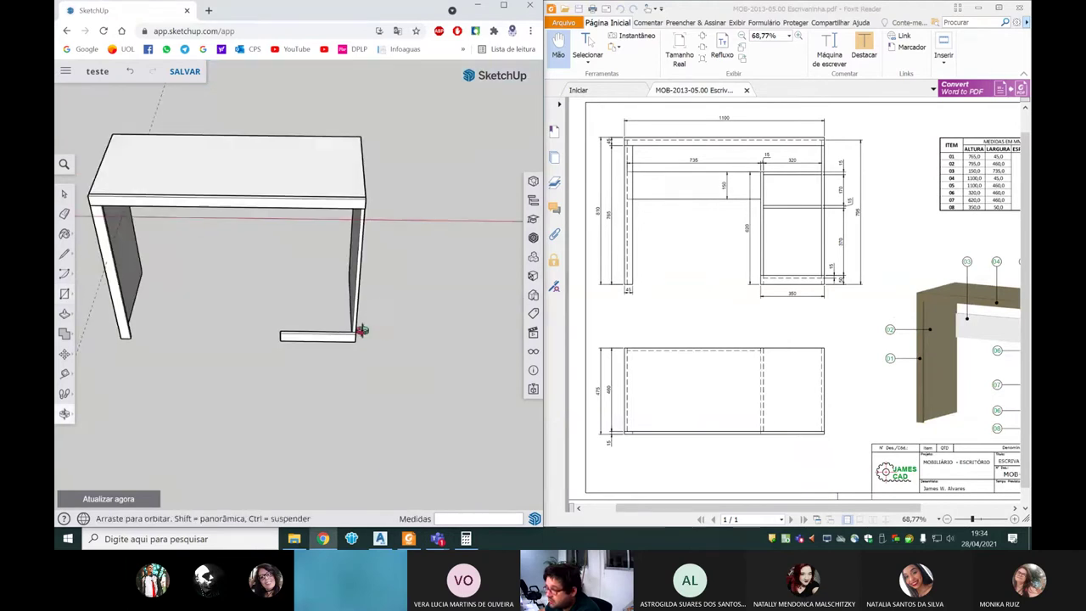
left_click(413, 442)
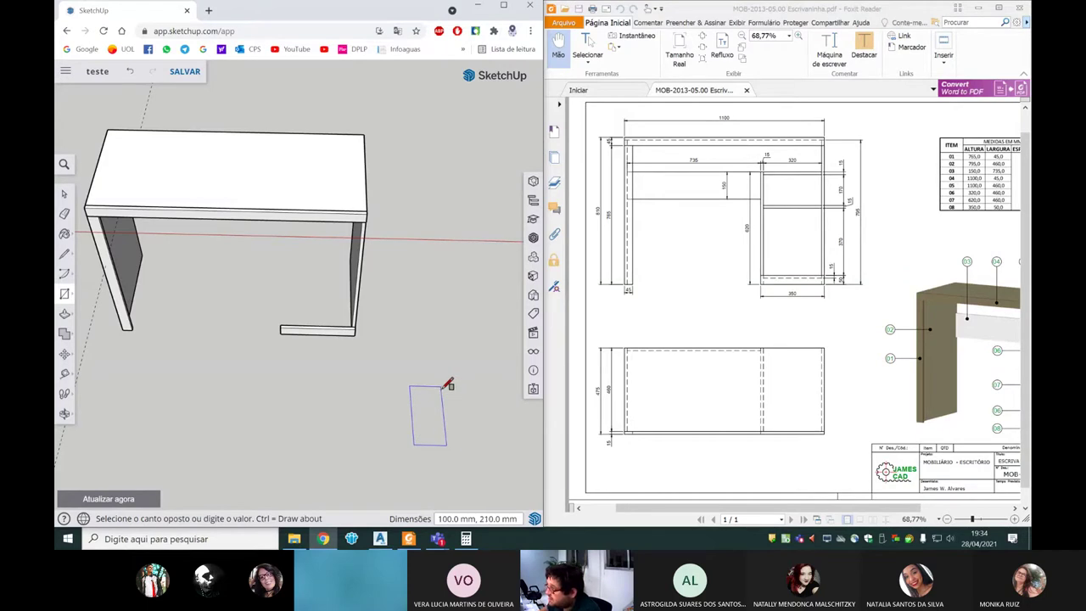
type("320,460")
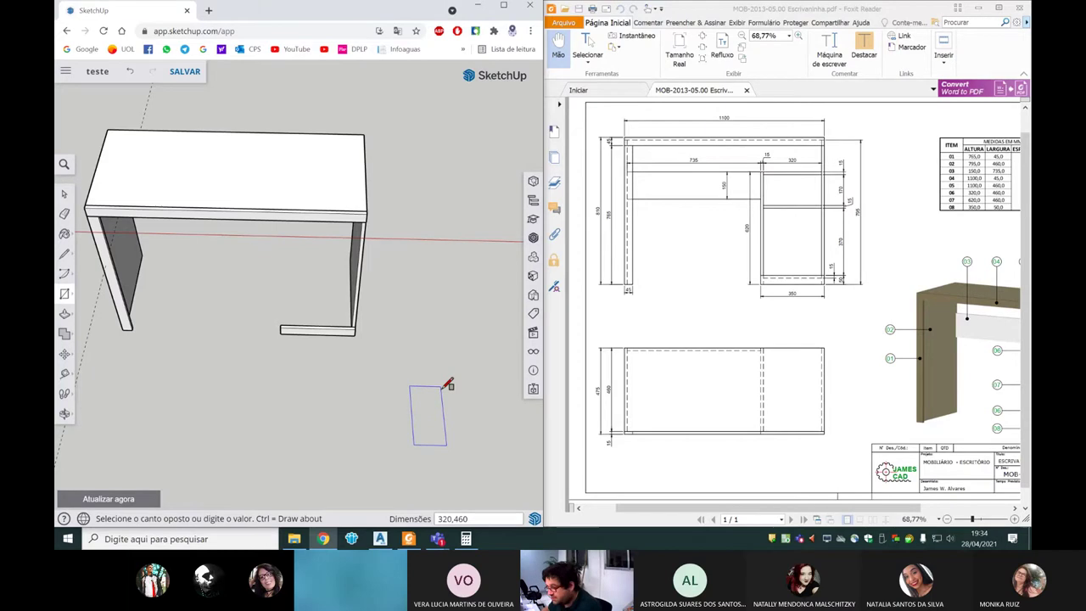
key("Return")
mouse_move(436, 359)
middle_mouse_down()
mouse_move(432, 237)
mouse_move(443, 304)
middle_mouse_up()
scroll(443, 304, "up", 3)
- Push/Pull the rectangle into a 15 mm slab and make it a group
key("space")
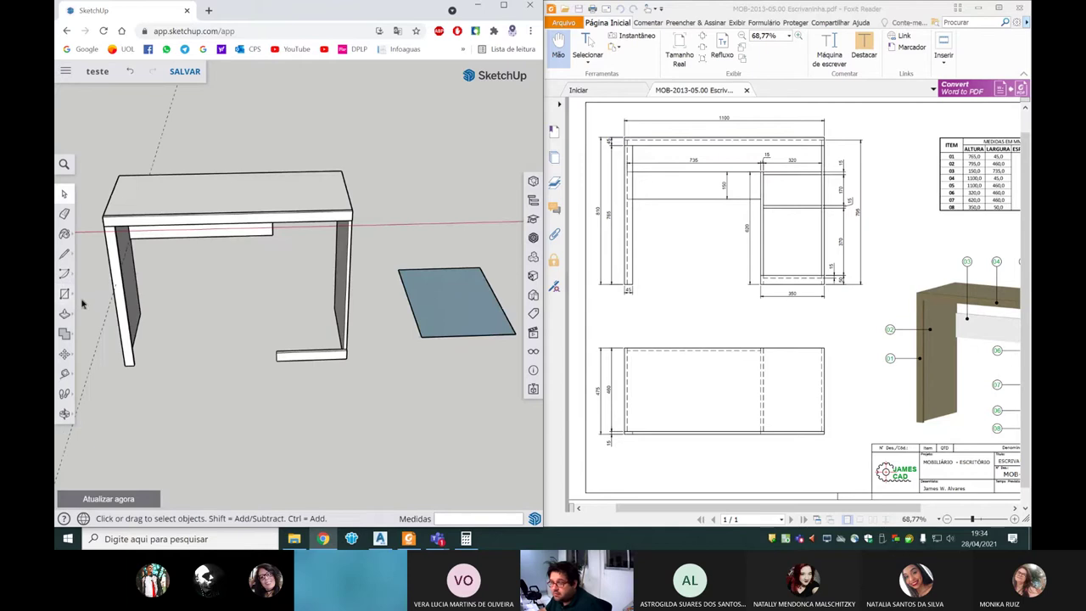
key("p")
double_click(449, 291)
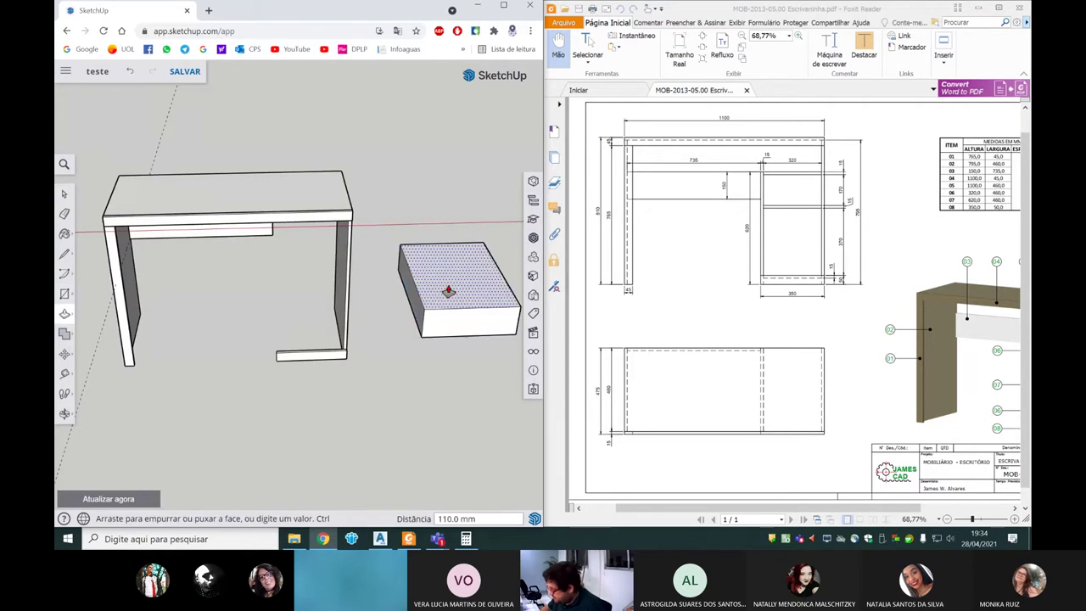
key("space")
triple_click(450, 292)
right_click(449, 292)
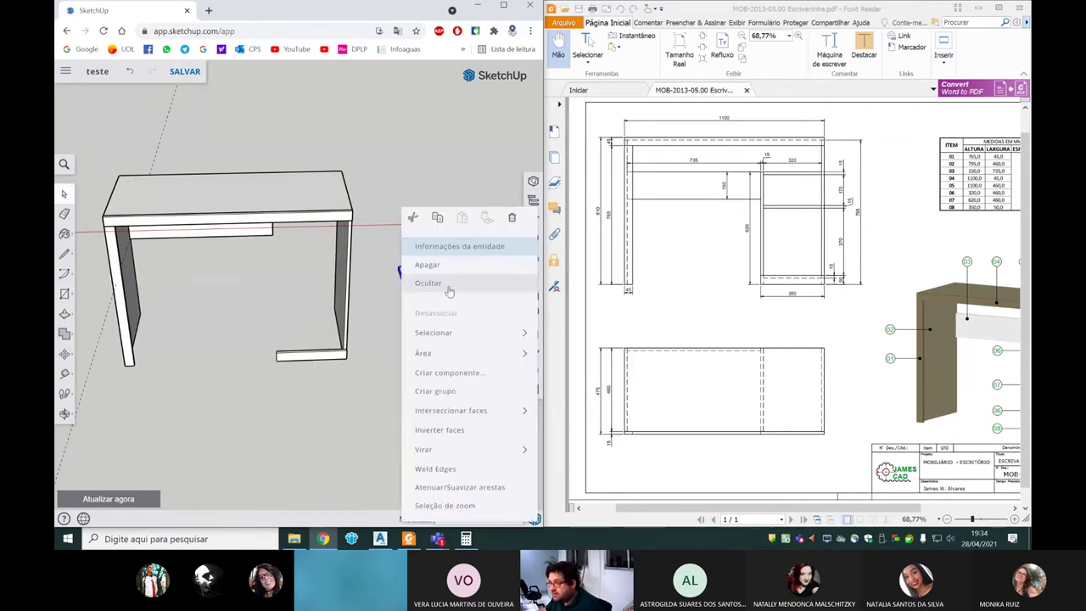
left_click(435, 391)
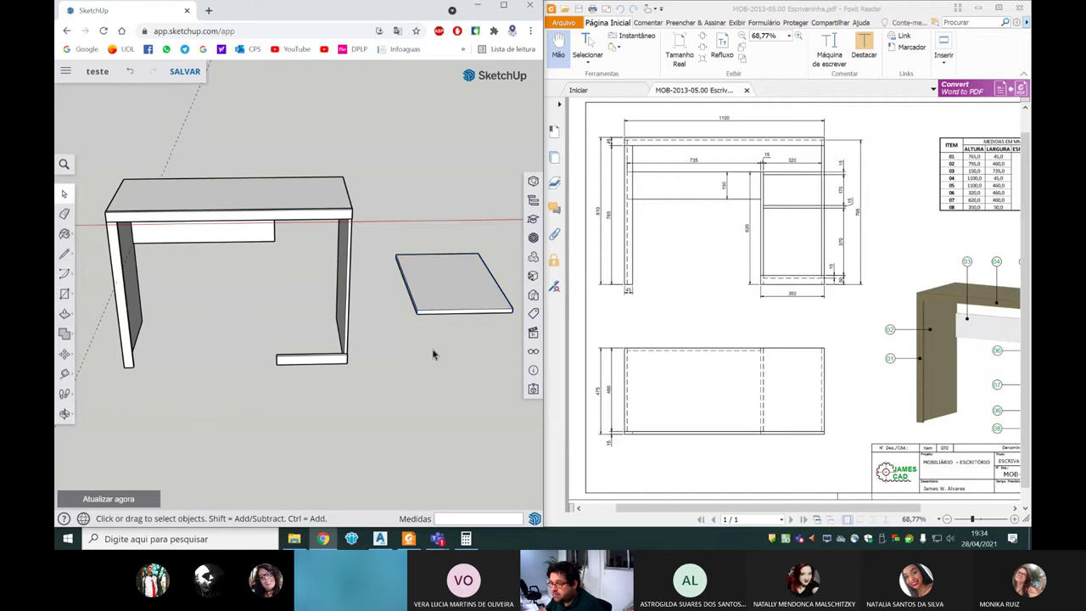
- Add a Tape Measure guide 35 mm above the right leg's foot
scroll(356, 343, "up", 2)
scroll(303, 344, "up", 3)
scroll(298, 315, "up", 3)
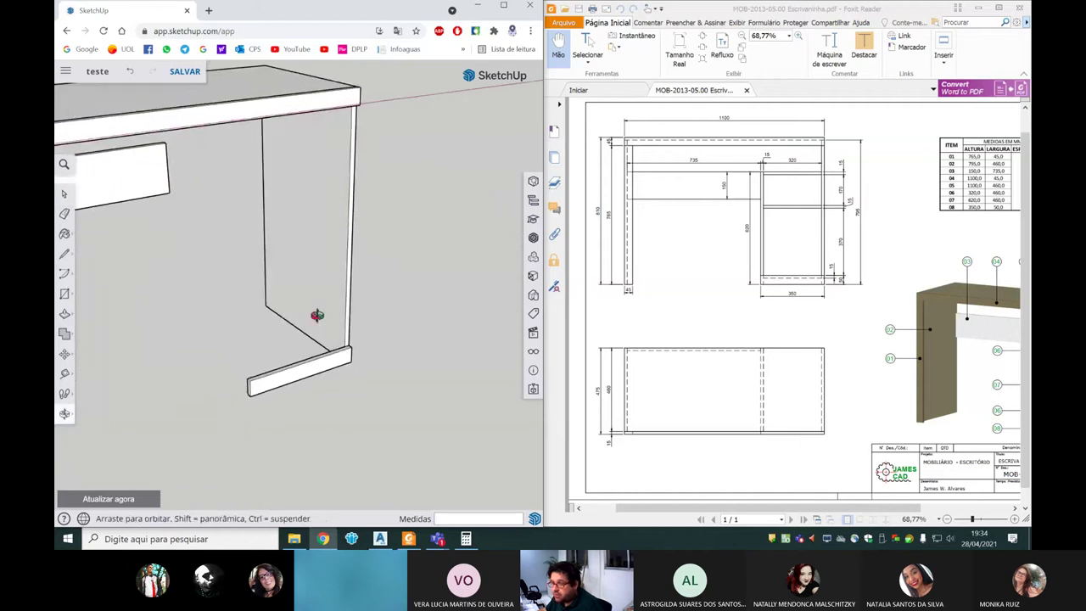
scroll(295, 325, "down", 1)
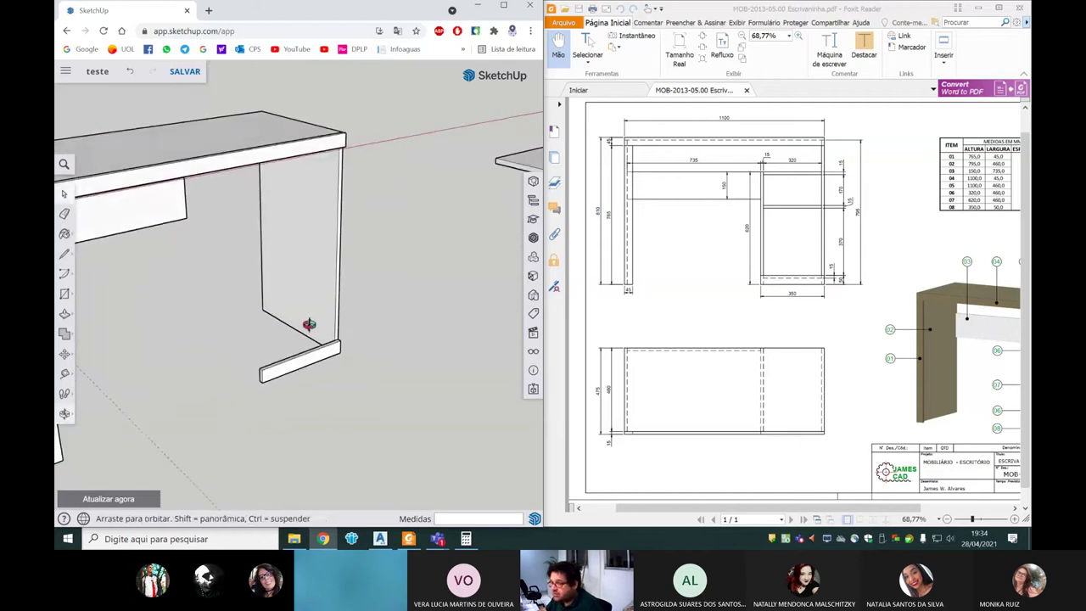
scroll(299, 329, "up", 2)
scroll(295, 338, "up", 1)
scroll(295, 341, "up", 1)
scroll(295, 343, "up", 2)
scroll(297, 339, "up", 2)
mouse_move(301, 335)
middle_mouse_down()
mouse_move(375, 313)
mouse_move(383, 286)
middle_mouse_up()
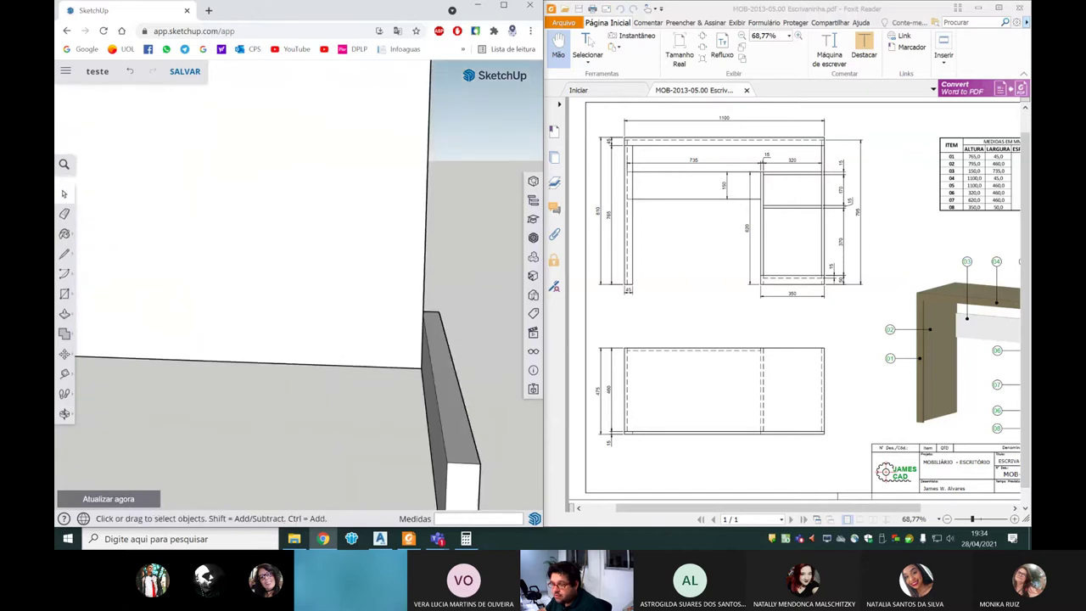
left_click(65, 373)
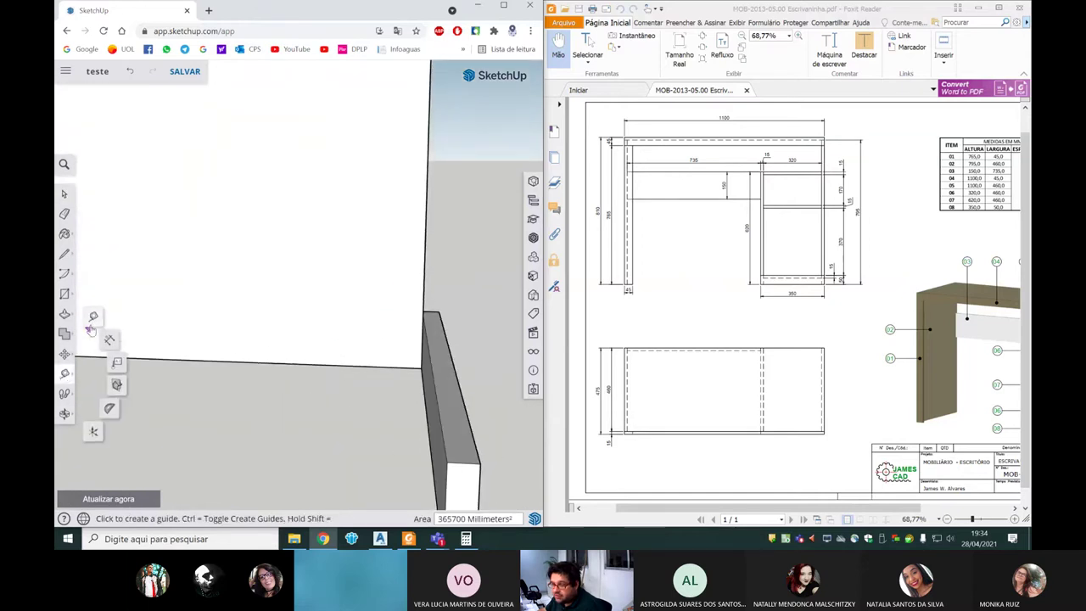
left_click(224, 361)
left_click(230, 320)
type("35")
mouse_move(291, 345)
middle_mouse_down()
mouse_move(400, 328)
mouse_move(348, 321)
mouse_move(415, 271)
mouse_move(334, 311)
middle_mouse_up()
scroll(314, 347, "up", 3)
scroll(264, 377, "down", 3)
scroll(352, 336, "down", 3)
- Select the loose panel and orbit around the desk and panel
key("space")
left_click(439, 281)
left_click(65, 354)
left_click_drag(448, 279, 279, 280)
- Move the panel by its corner to snap inside the right leg just above the foot
key("m")
mouse_move(279, 280)
middle_mouse_down()
mouse_move(424, 293)
mouse_move(192, 308)
middle_mouse_up()
scroll(203, 297, "up", 1)
scroll(204, 297, "up", 1)
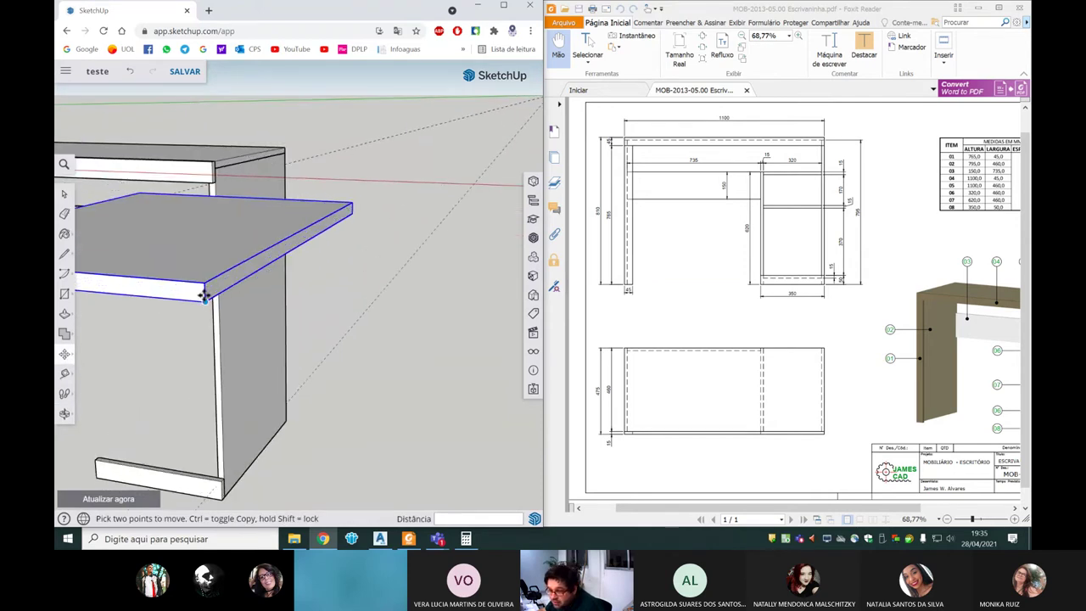
left_click(203, 299)
scroll(223, 393, "down", 2)
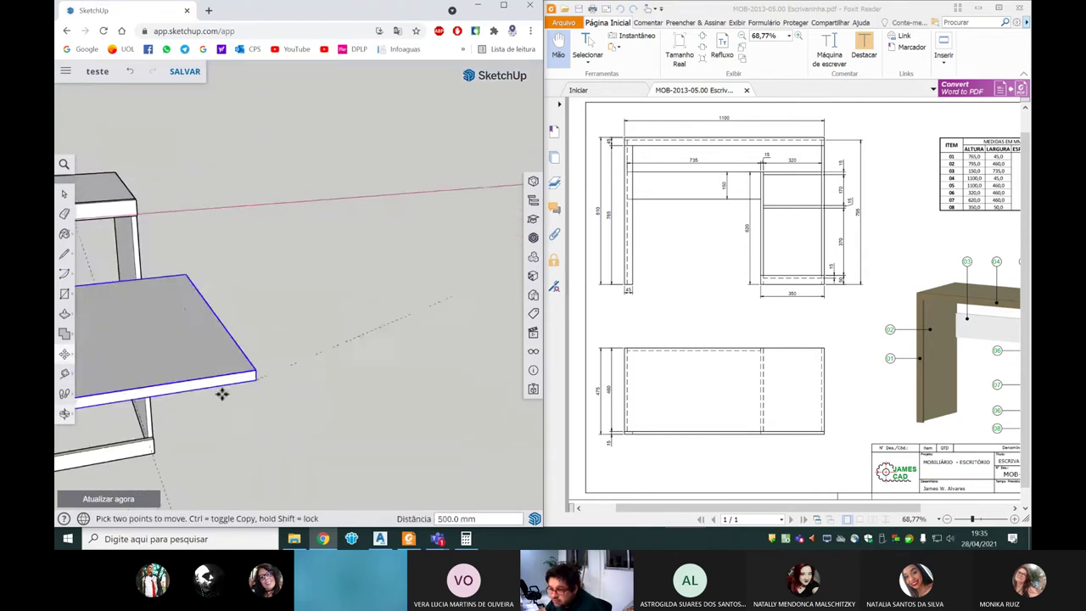
scroll(236, 376, "up", 2)
scroll(240, 381, "up", 2)
scroll(266, 381, "up", 2)
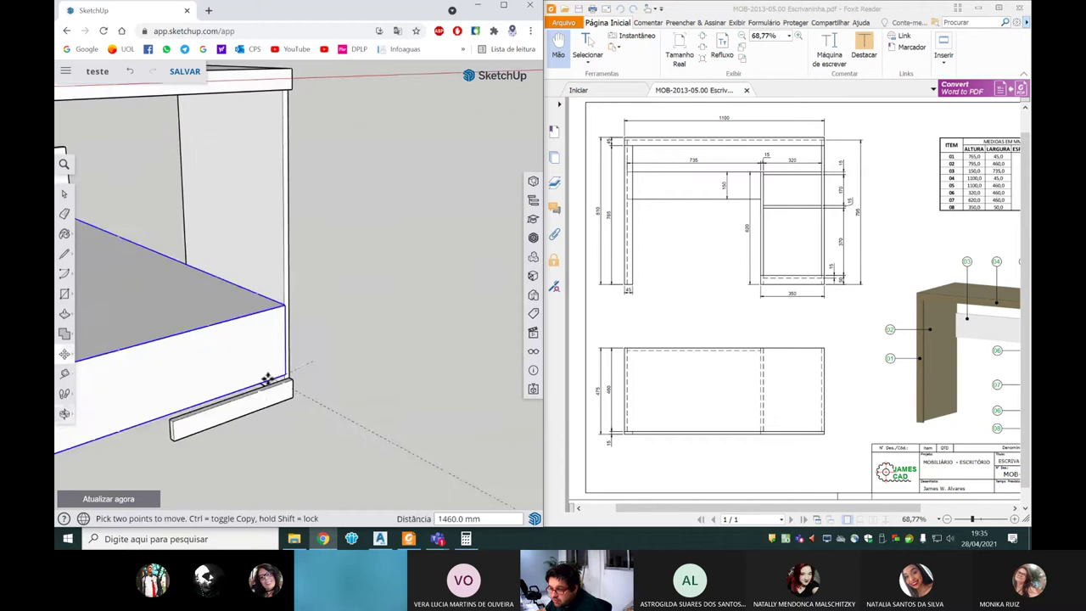
scroll(237, 374, "up", 1)
scroll(254, 376, "up", 2)
scroll(424, 381, "up", 2)
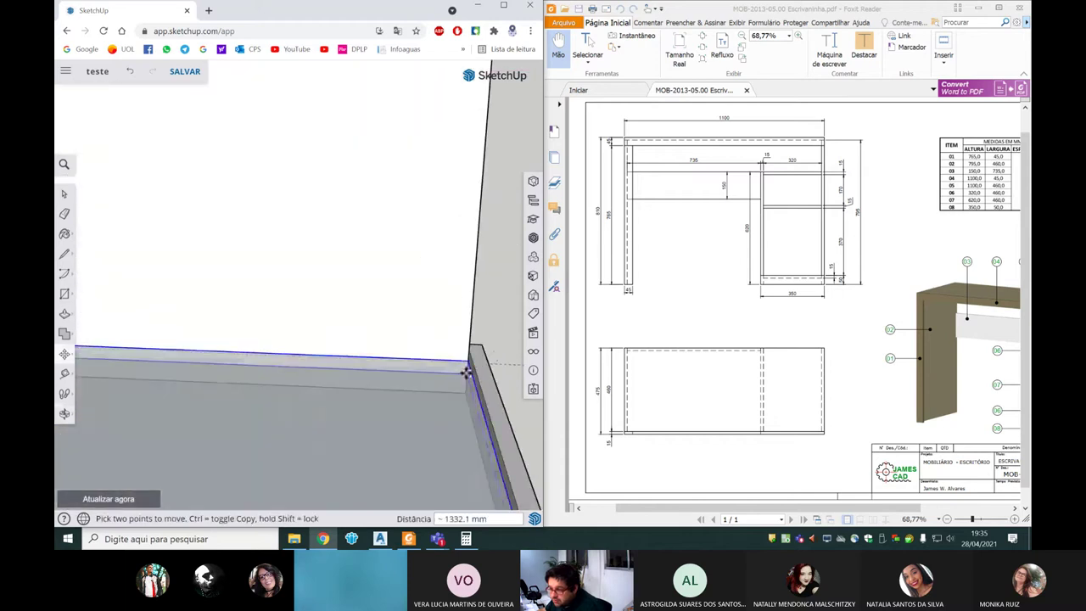
scroll(462, 365, "up", 1)
middle_click_drag(473, 359, 502, 352)
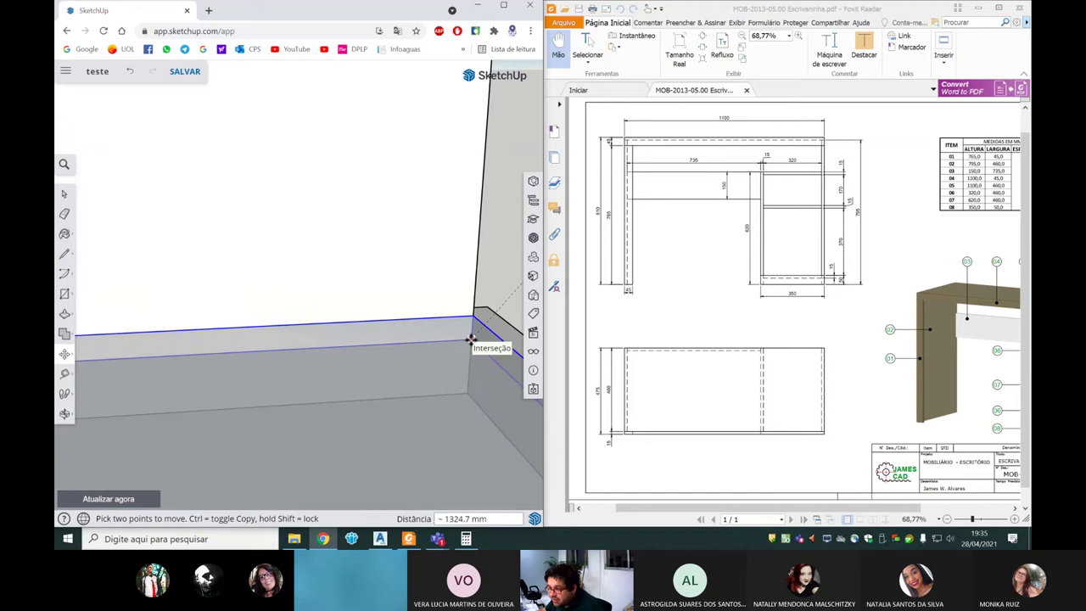
left_click(471, 340)
scroll(444, 328, "down", 3)
key("space")
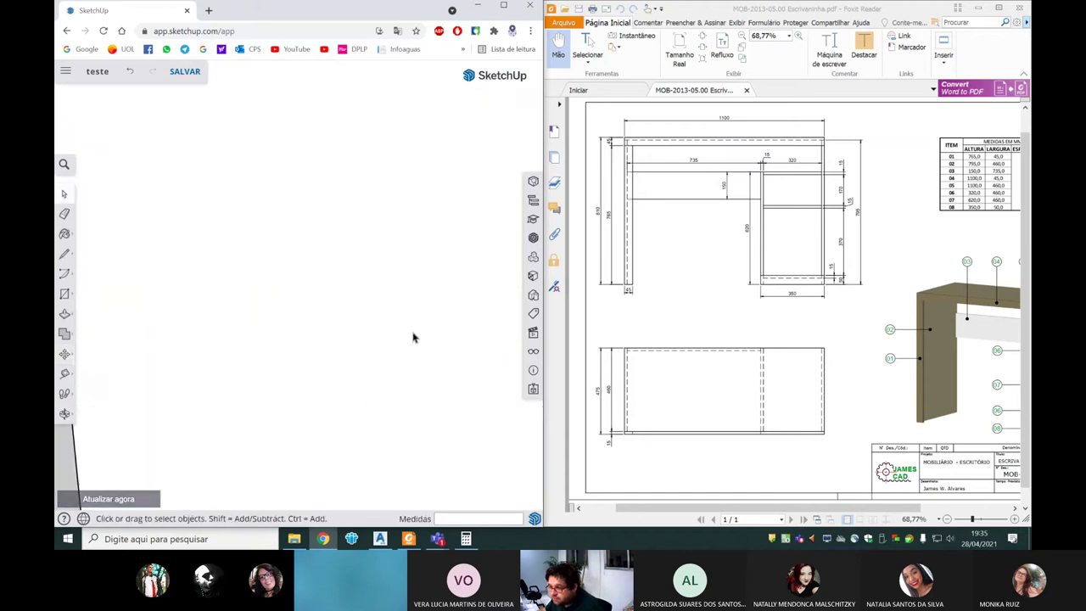
- Orbit from below and above the desk to check the low shelf's placement
scroll(413, 337, "up", 3)
scroll(393, 339, "up", 2)
scroll(391, 338, "up", 2)
key("o")
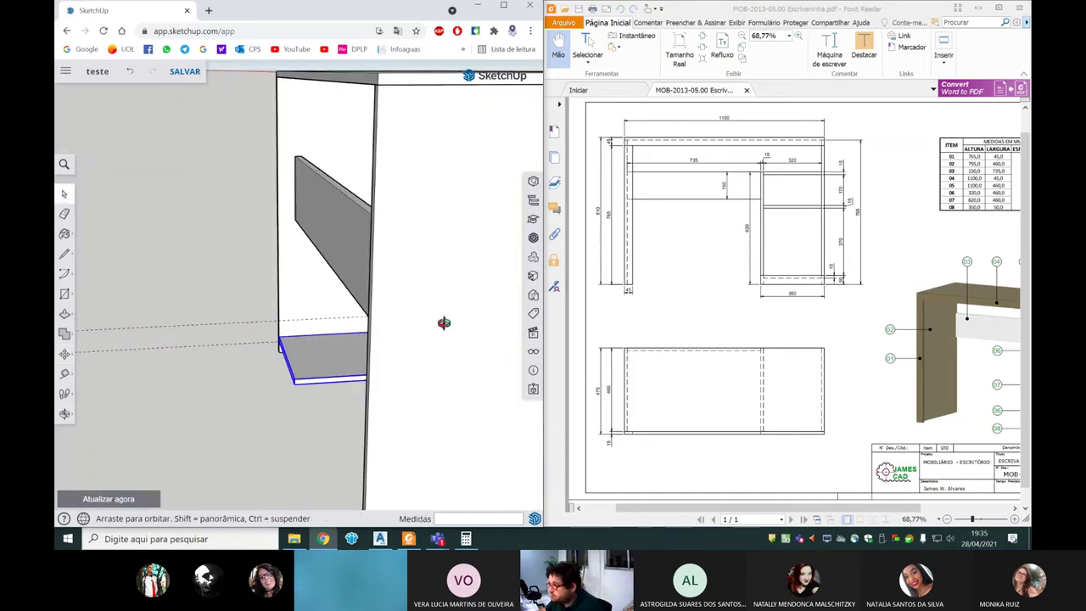
left_click_drag(444, 323, 393, 331)
scroll(357, 338, "down", 3)
scroll(306, 344, "down", 3)
scroll(255, 348, "down", 3)
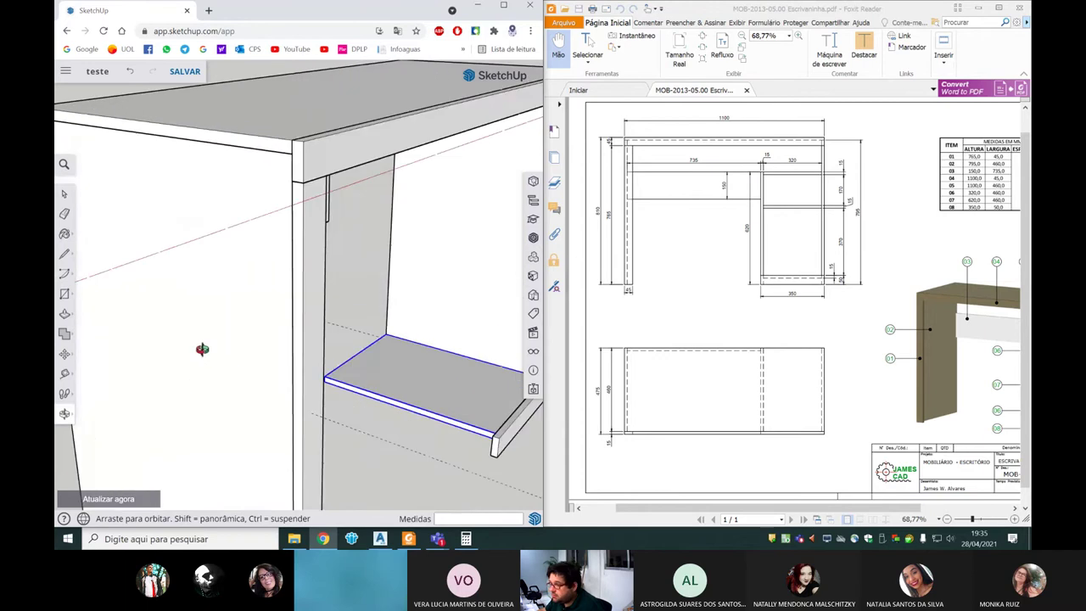
key("space")
middle_click_drag(341, 342, 201, 296)
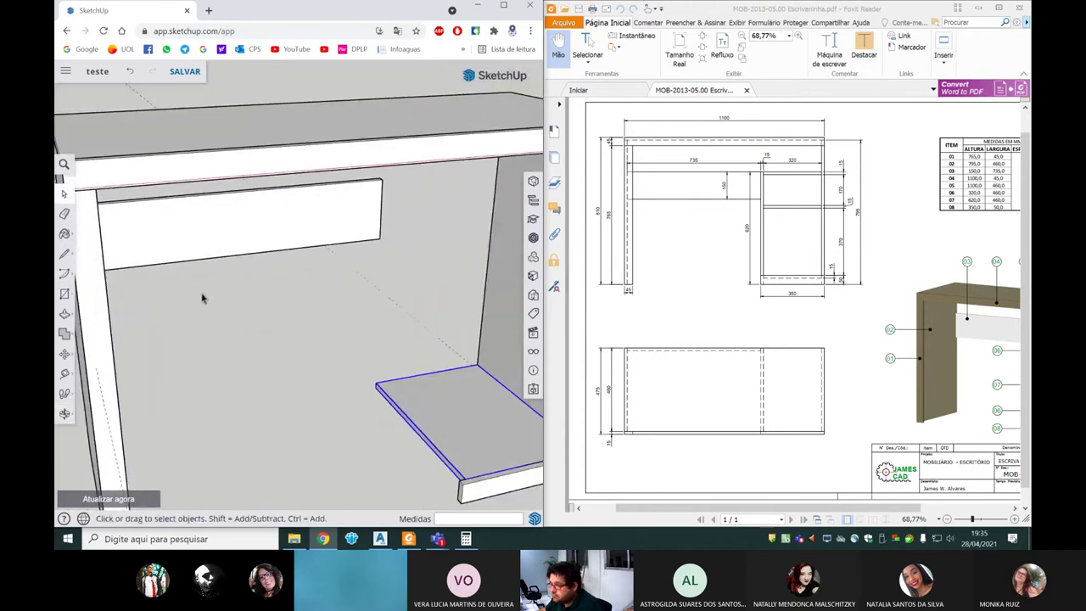
mouse_move(291, 363)
middle_mouse_down()
mouse_move(399, 339)
mouse_move(447, 229)
mouse_move(438, 348)
mouse_move(467, 331)
mouse_move(421, 381)
mouse_move(475, 364)
middle_mouse_up()
scroll(400, 338, "down", 2)
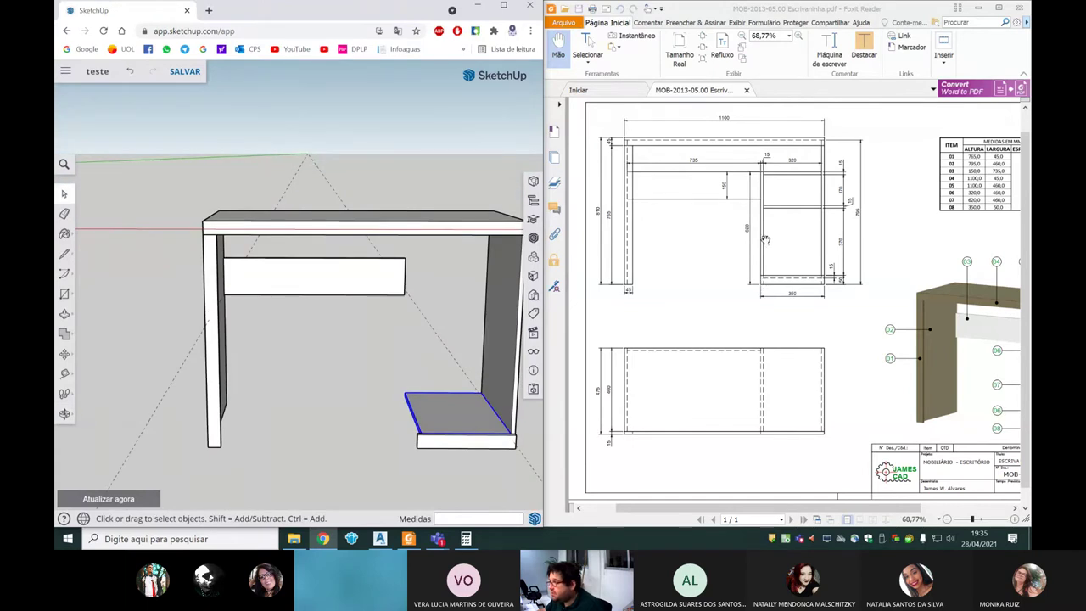
left_click_drag(839, 507, 878, 504)
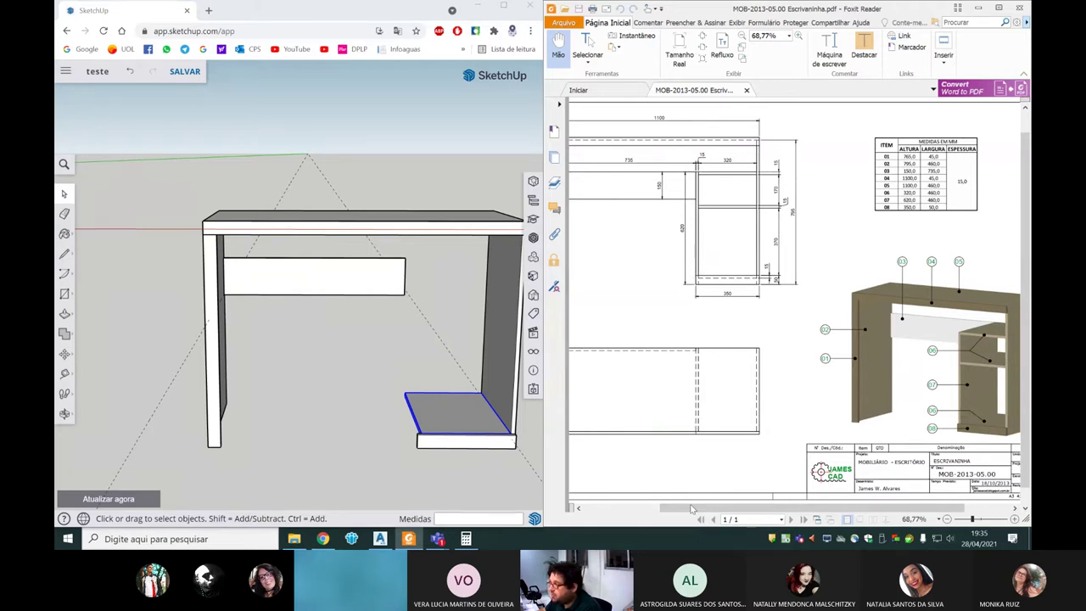
left_click_drag(691, 506, 660, 509)
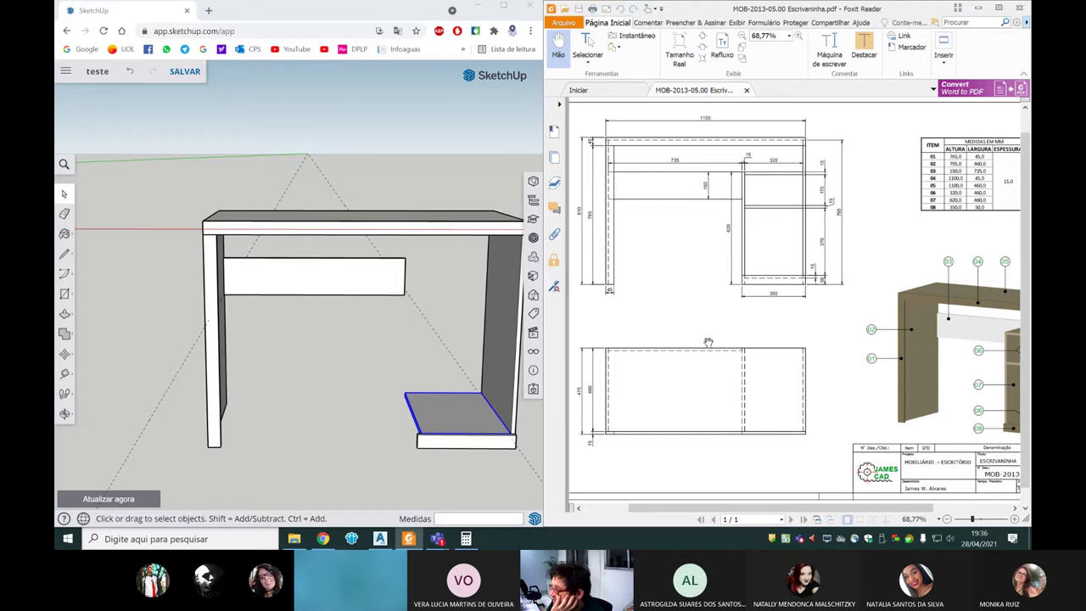
middle_click_drag(445, 437, 418, 449)
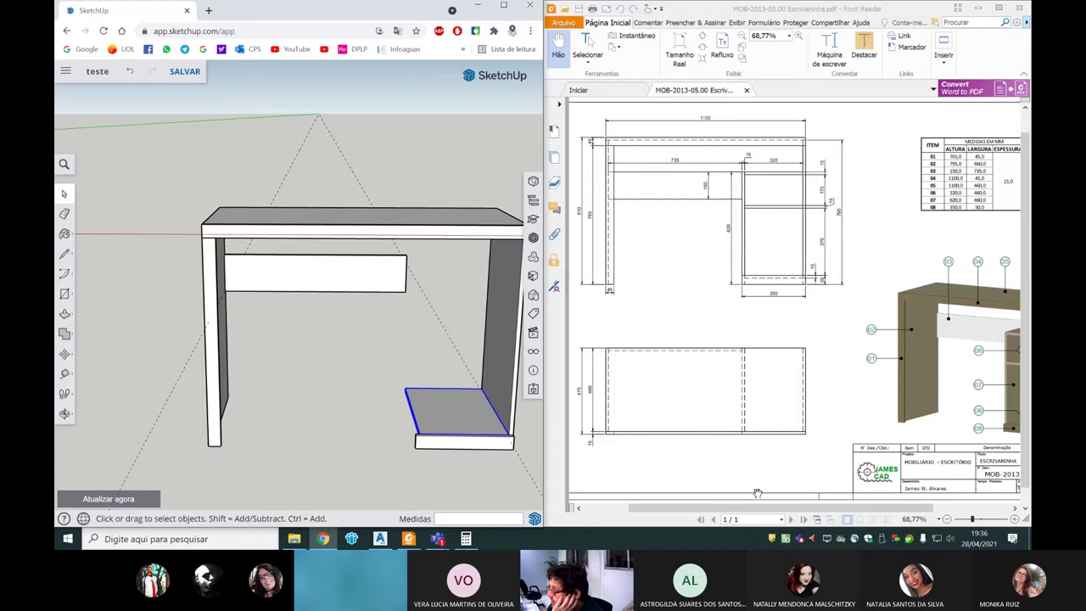
mouse_move(762, 509)
left_mouse_down()
mouse_move(803, 507)
mouse_move(655, 509)
left_mouse_up()
left_click_drag(655, 507, 681, 508)
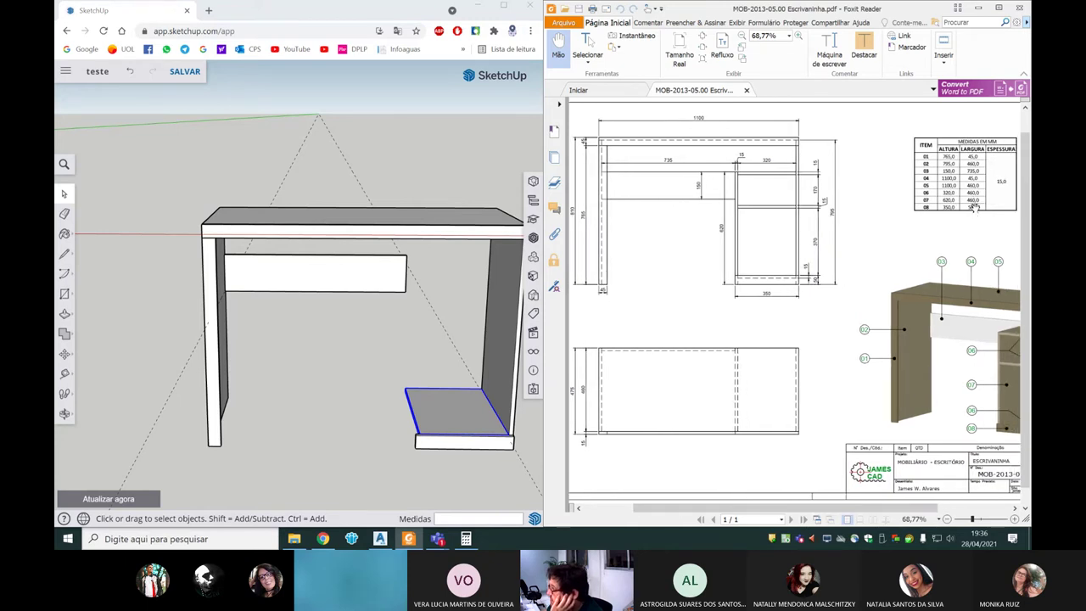
scroll(302, 301, "down", 2)
scroll(303, 299, "down", 1)
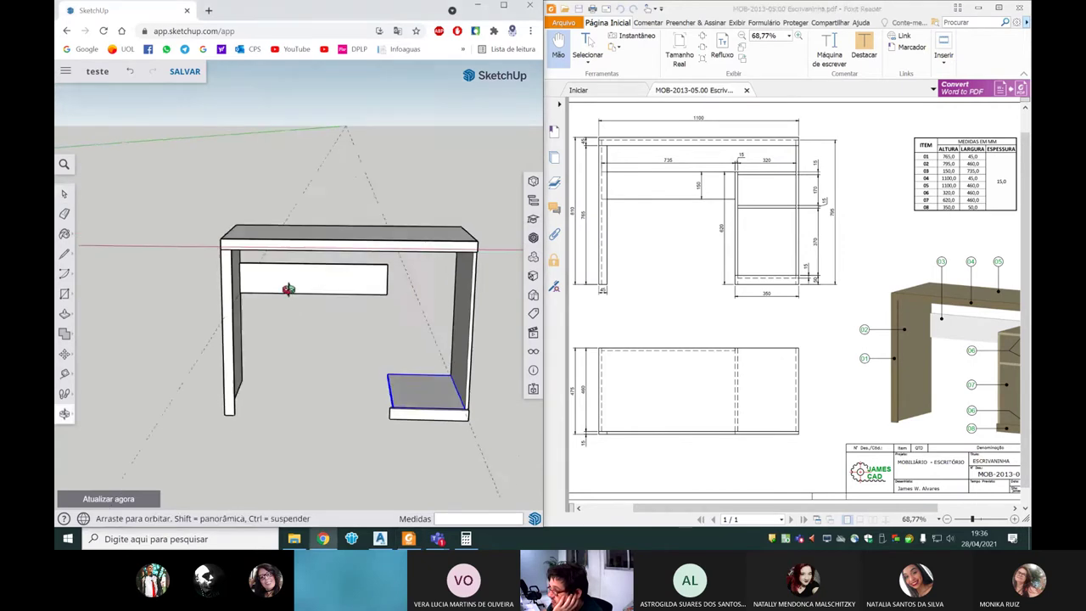
scroll(331, 298, "down", 1)
- Draw an upright 620 × 460 mm rectangle beside the desk
left_click(65, 293)
mouse_move(324, 322)
middle_mouse_down()
mouse_move(322, 306)
mouse_move(361, 412)
mouse_move(304, 366)
middle_mouse_up()
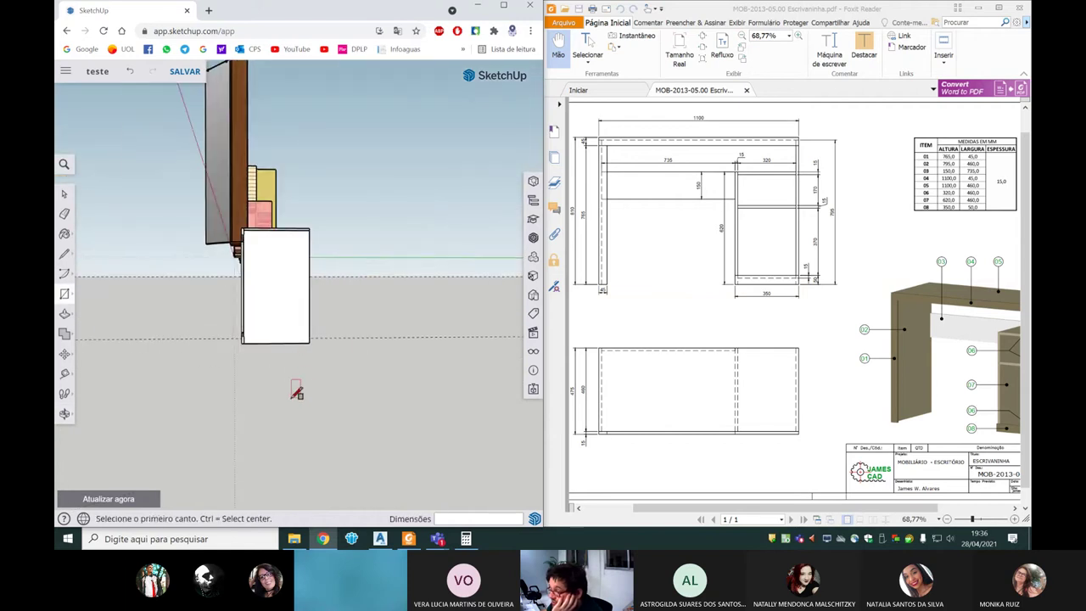
scroll(294, 371, "up", 3)
scroll(284, 308, "down", 3)
middle_click_drag(284, 308, 293, 323)
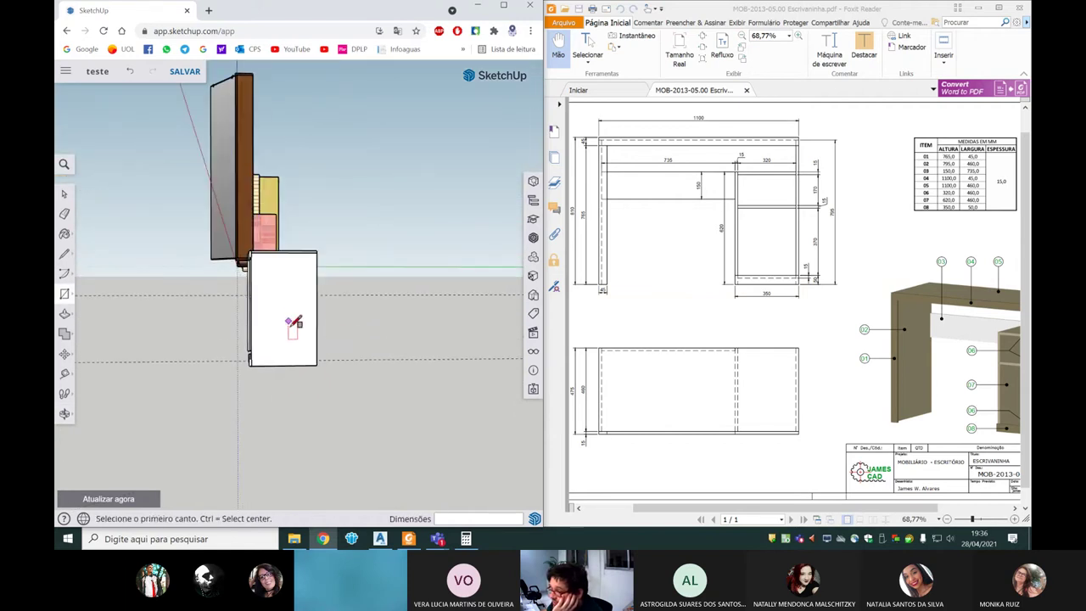
left_click(346, 333)
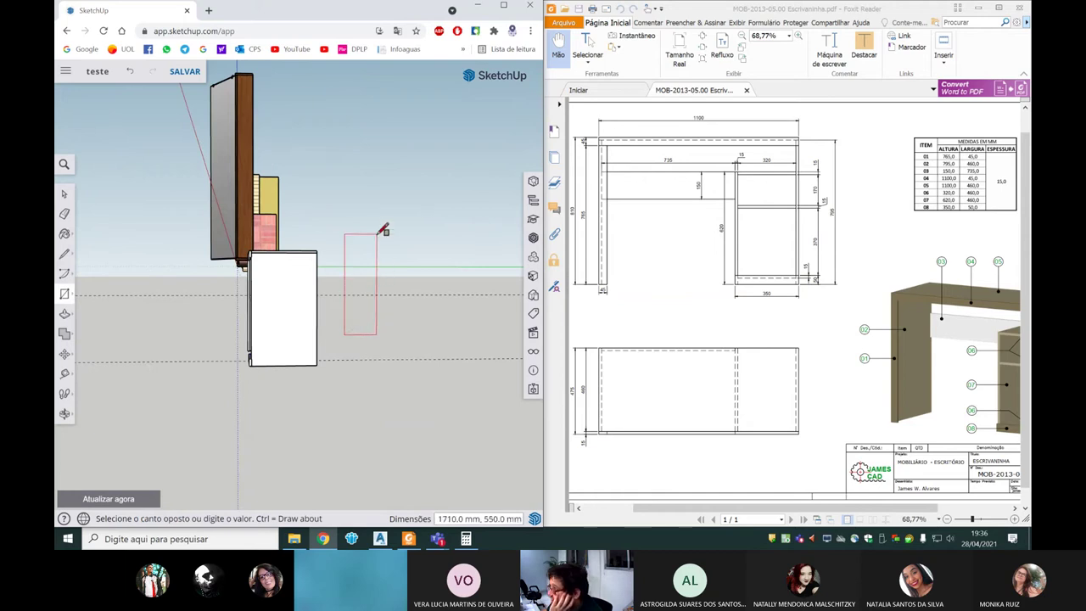
type("620,")
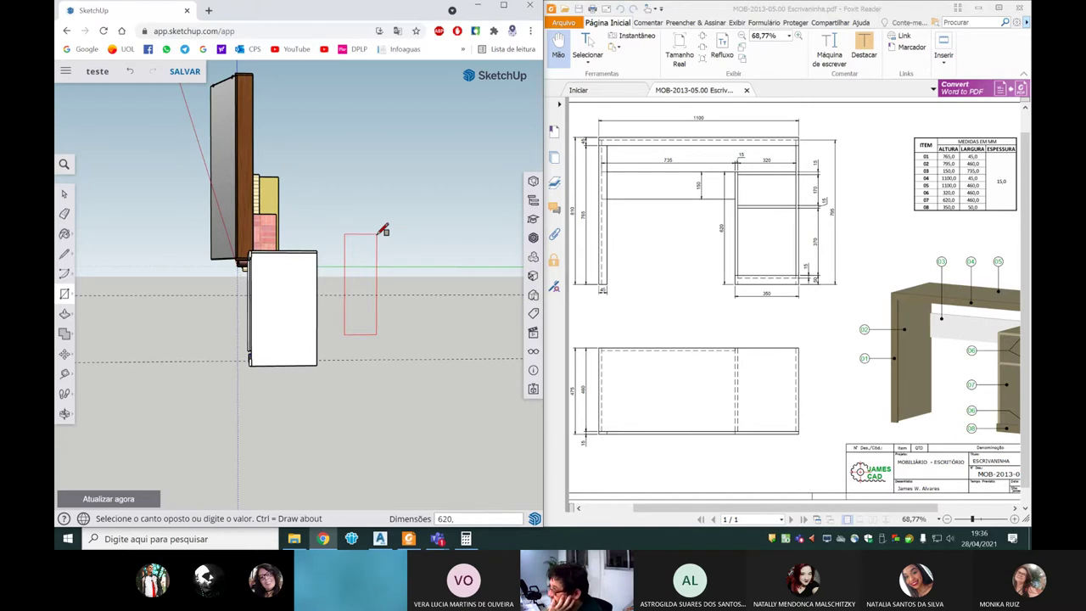
type("460")
key("Return")
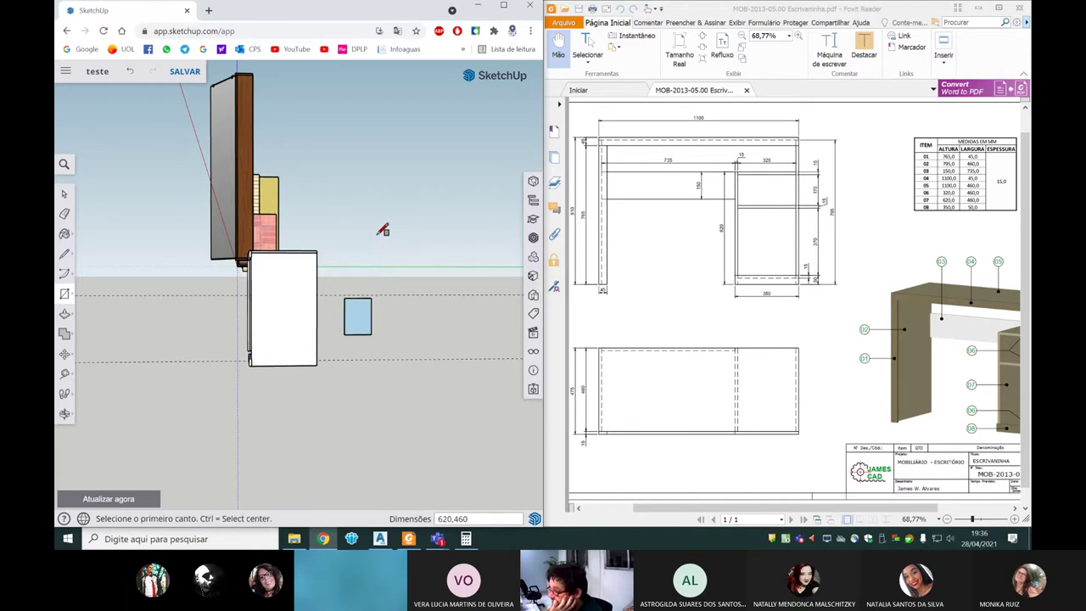
- Push/Pull the face 15 mm thick, then select the panel and call up its context menu
mouse_move(383, 230)
middle_mouse_down()
mouse_move(352, 393)
mouse_move(408, 381)
middle_mouse_up()
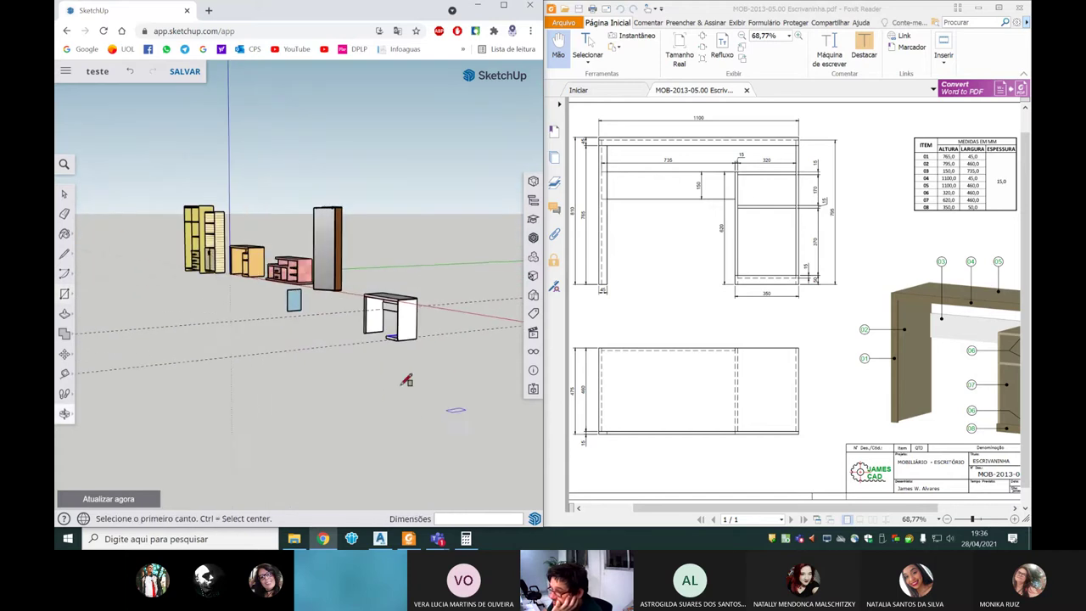
scroll(286, 315, "up", 2)
scroll(280, 283, "up", 2)
scroll(280, 283, "up", 3)
scroll(270, 282, "up", 2)
key("space")
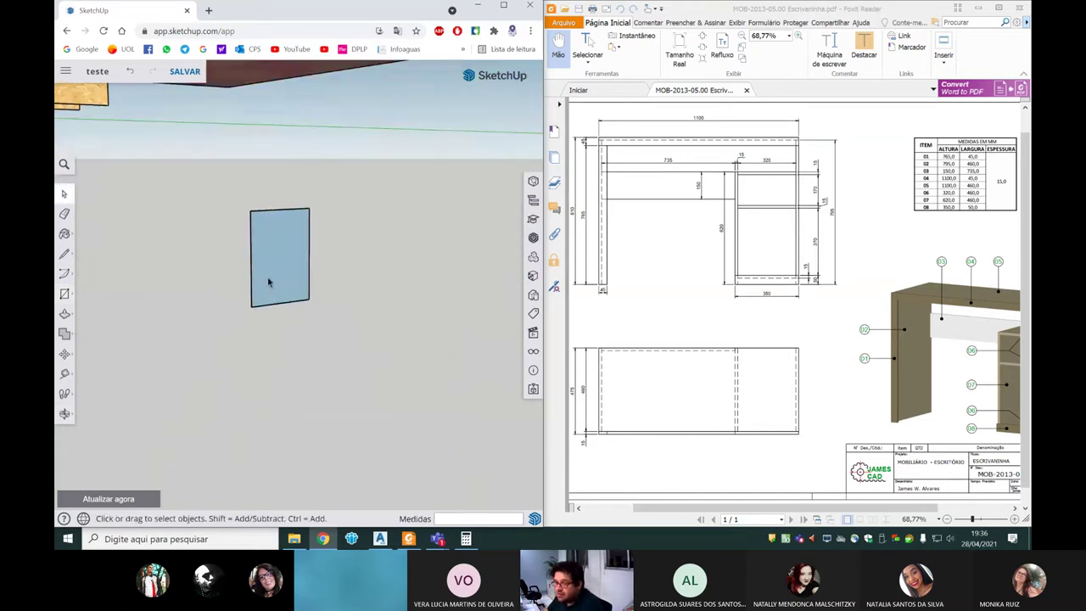
left_click(64, 316)
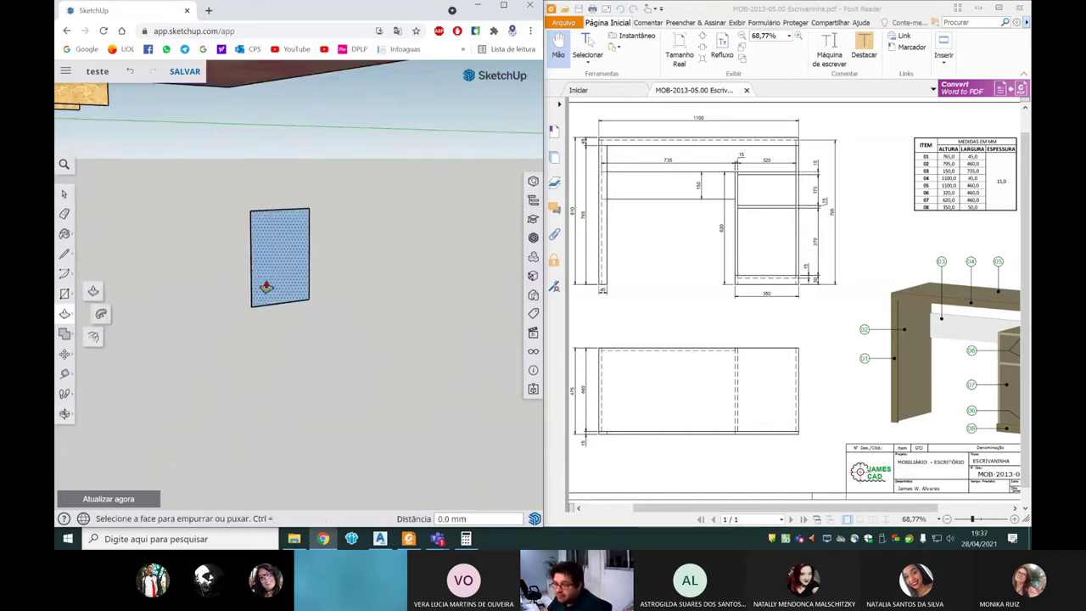
left_click(267, 286)
type("15")
key("Return")
key("space")
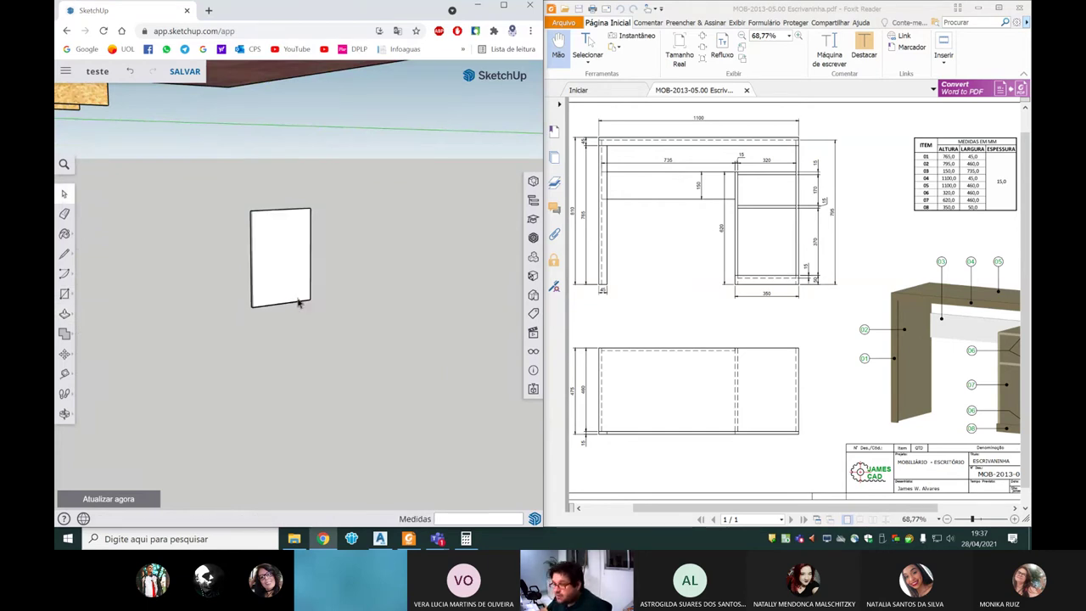
left_click(294, 288)
right_click(294, 288)
- Make the panel a group and snap its bottom corner onto the desk's corner
left_click(286, 305)
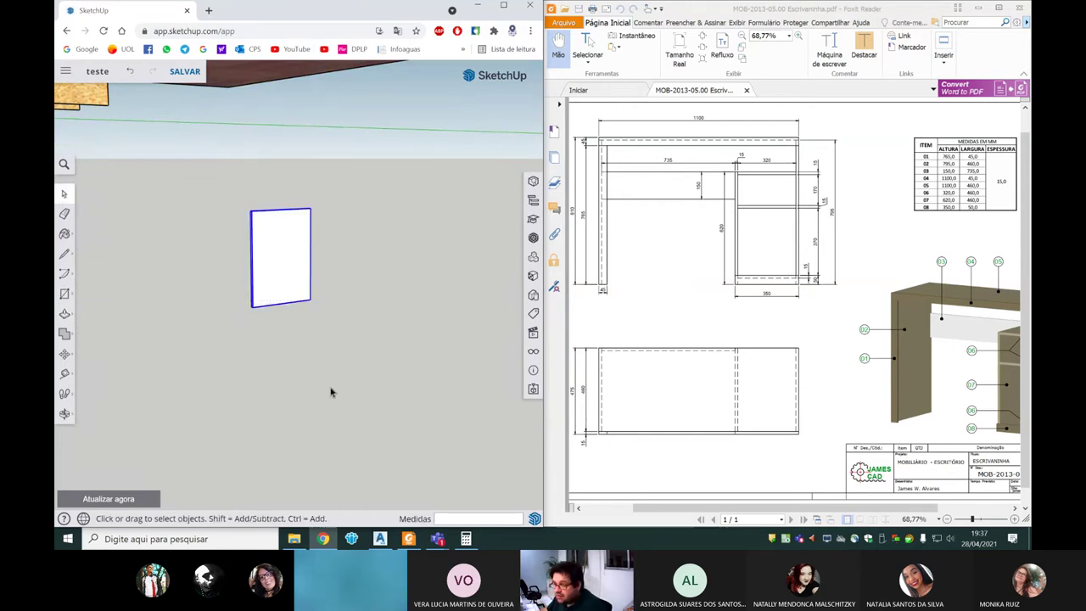
scroll(286, 306, "down", 5)
left_click(65, 354)
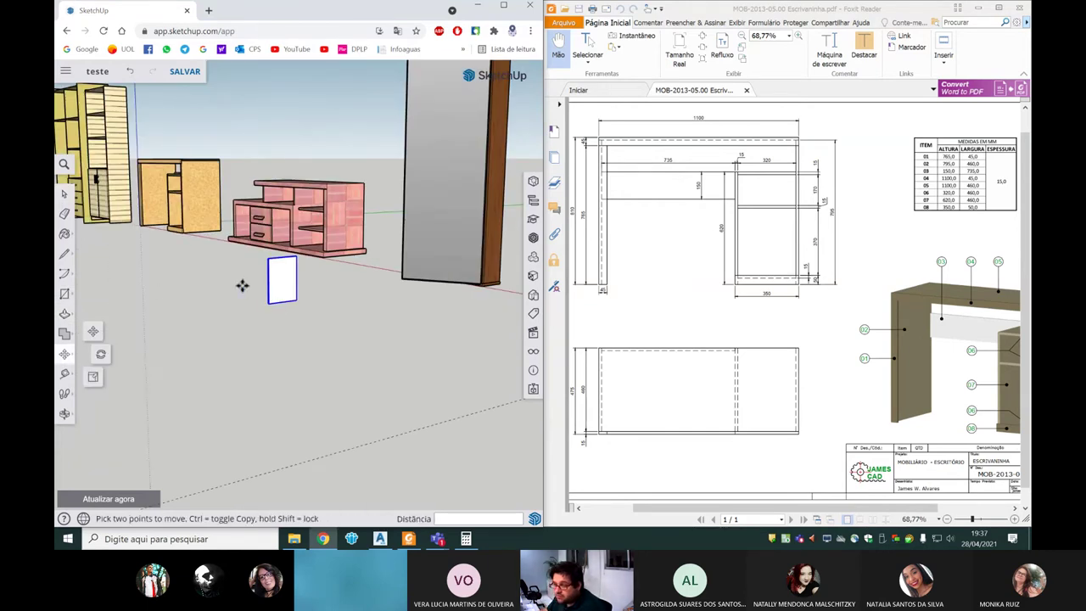
left_click(254, 281)
scroll(238, 274, "down", 5)
scroll(305, 305, "up", 5)
scroll(306, 304, "up", 3)
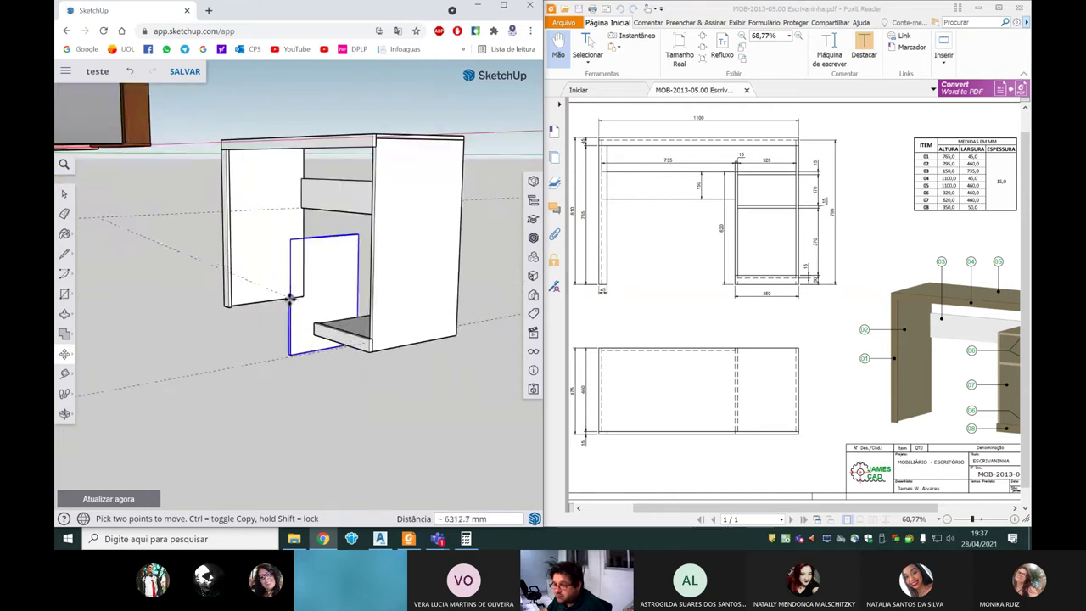
scroll(292, 335, "up", 2)
scroll(314, 314, "up", 2)
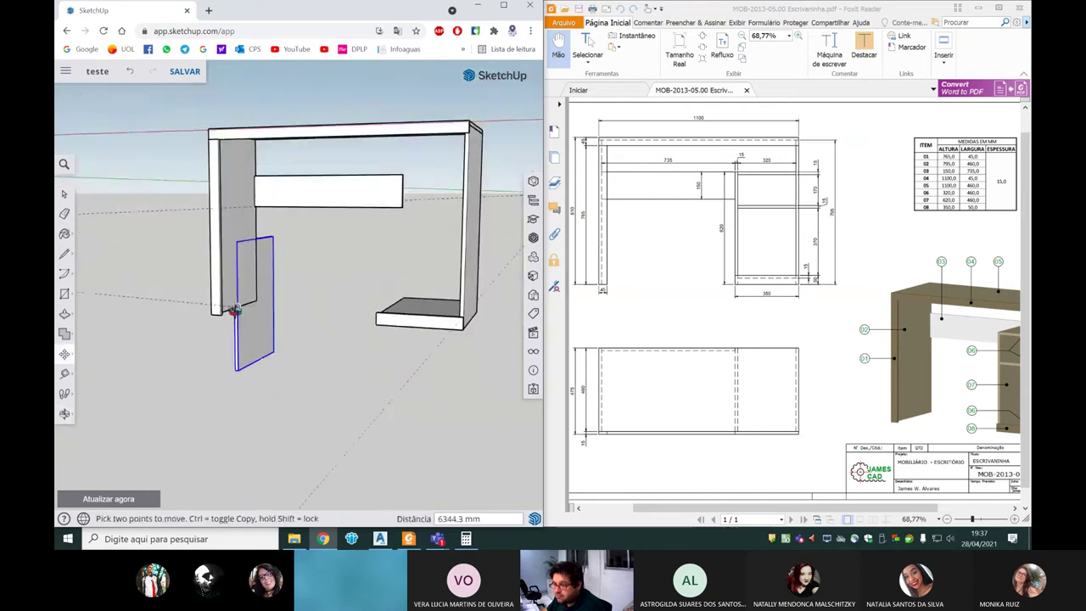
middle_click_drag(327, 289, 368, 331)
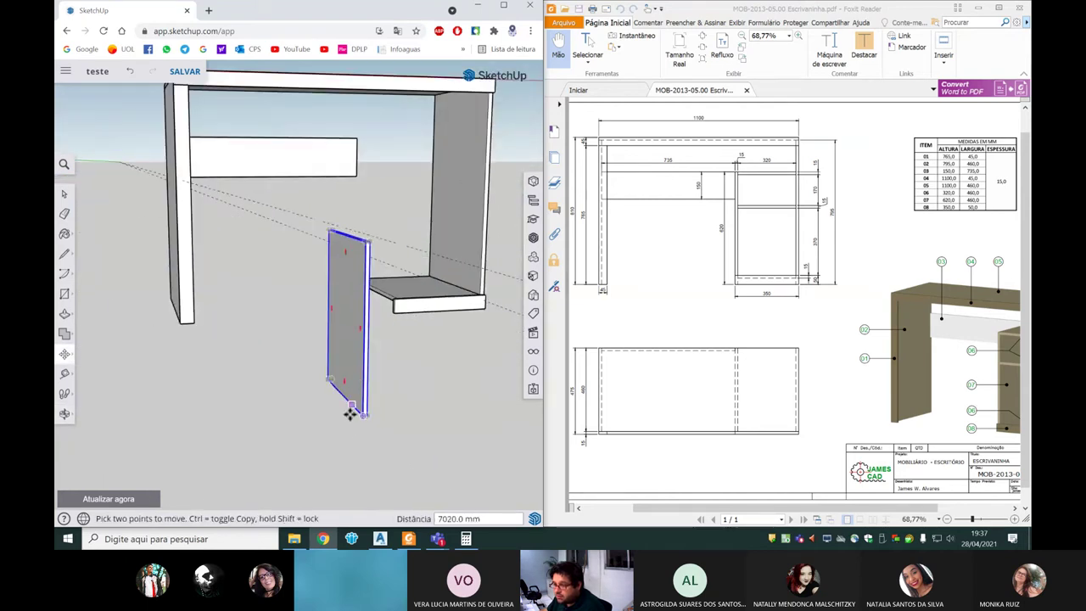
key("Escape")
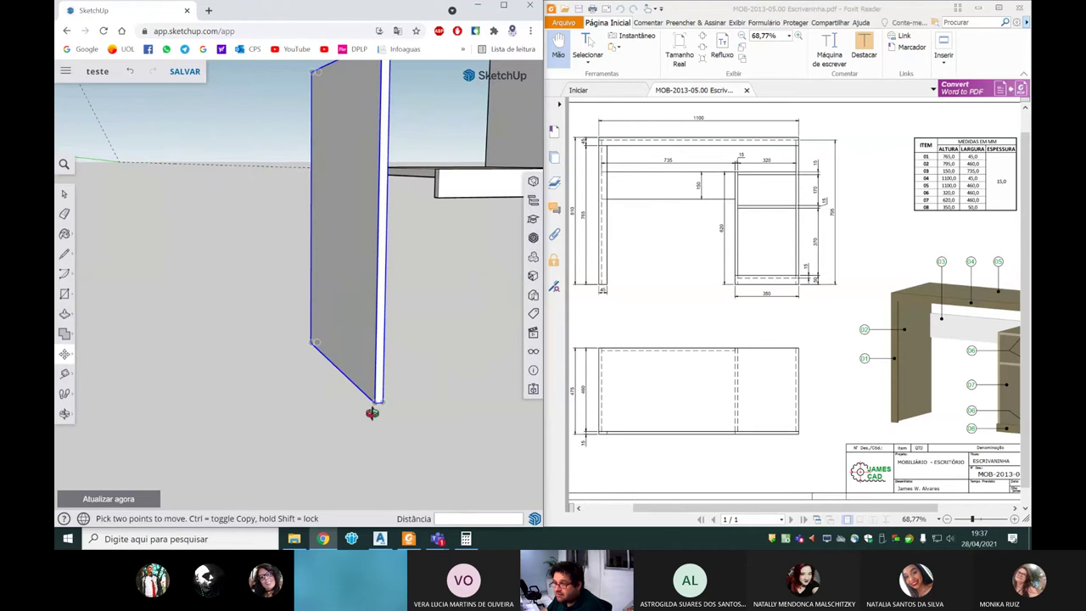
left_click(376, 405)
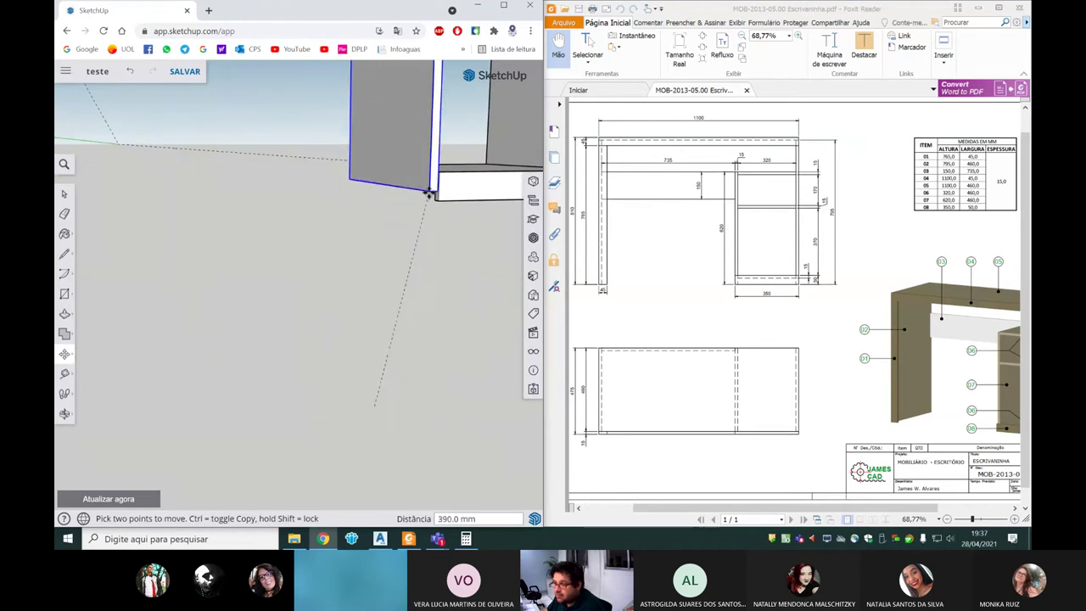
mouse_move(439, 213)
middle_mouse_down()
mouse_move(354, 274)
mouse_move(362, 255)
middle_mouse_up()
- Orbit around the desk to check the panel's fit at the top corner and front
mouse_move(298, 364)
middle_mouse_down()
mouse_move(417, 110)
mouse_move(441, 174)
middle_mouse_up()
scroll(433, 132, "up", 5)
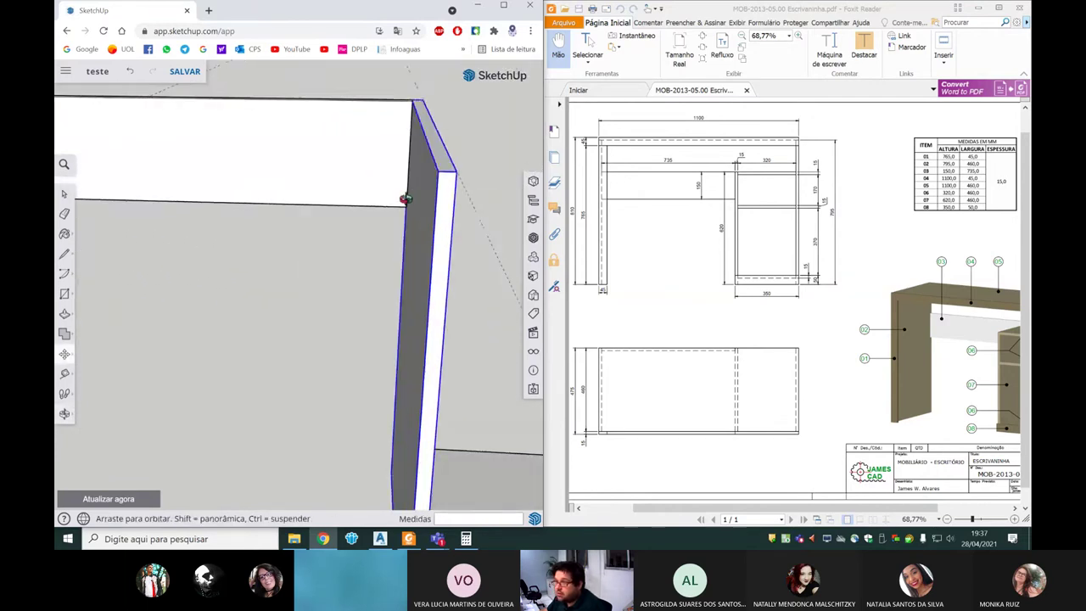
middle_click_drag(441, 174, 283, 308)
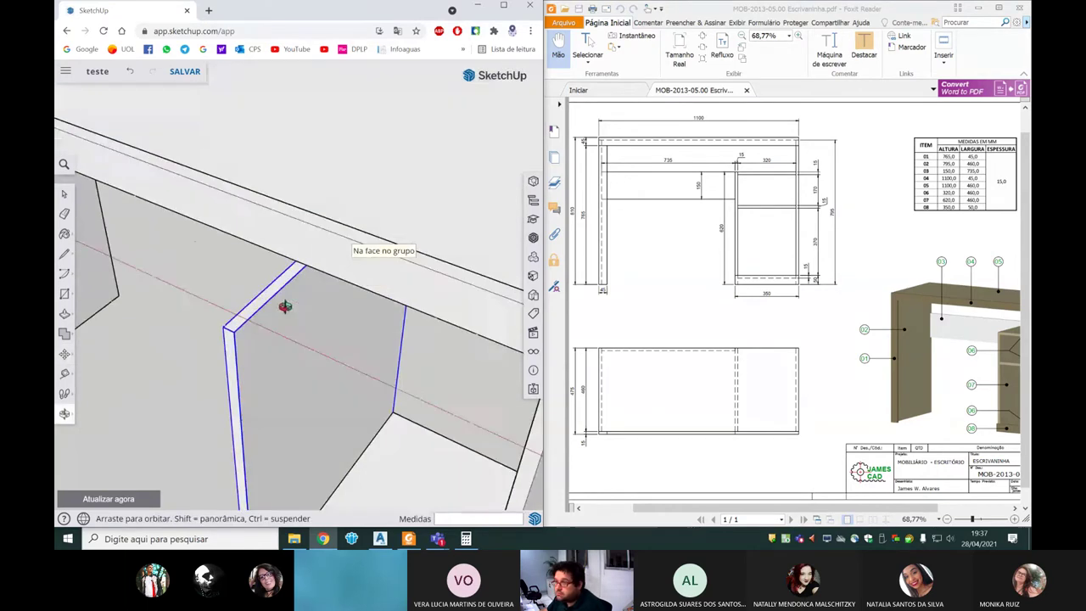
scroll(303, 230, "down", 3)
scroll(302, 232, "down", 2)
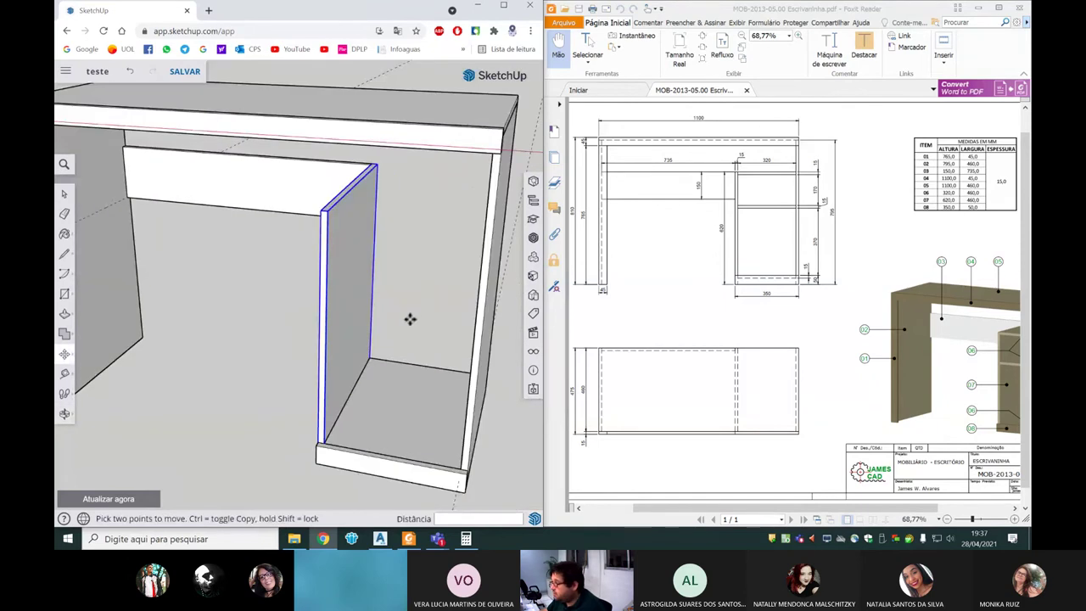
mouse_move(408, 320)
middle_mouse_down()
mouse_move(402, 252)
mouse_move(372, 202)
middle_mouse_up()
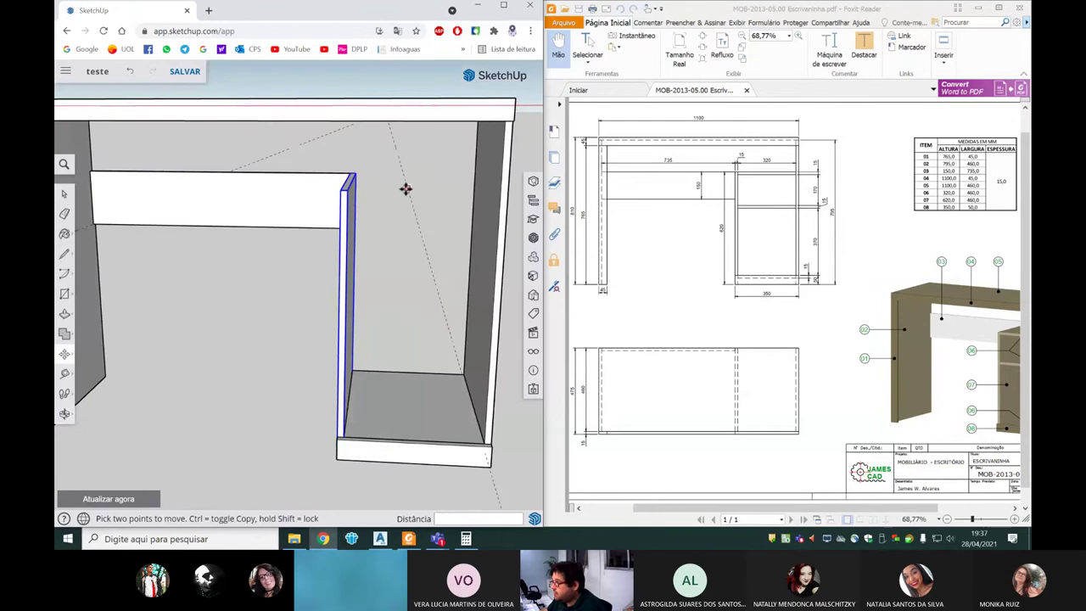
mouse_move(446, 307)
middle_mouse_down()
mouse_move(439, 279)
mouse_move(475, 297)
middle_mouse_up()
left_click_drag(719, 514, 757, 514)
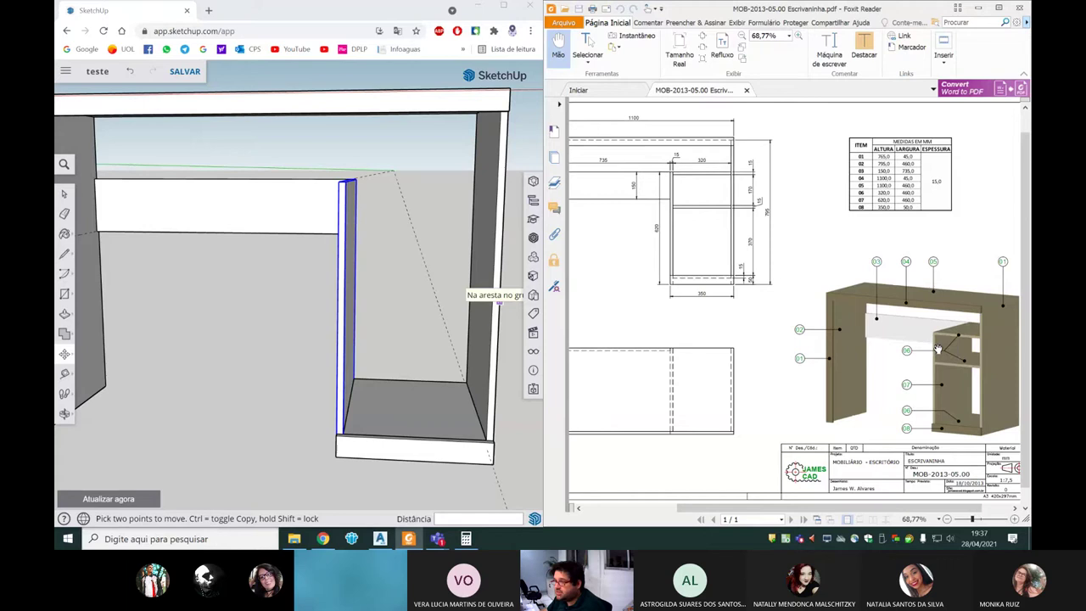
mouse_move(416, 270)
middle_mouse_down()
mouse_move(407, 286)
mouse_move(409, 272)
mouse_move(422, 274)
middle_mouse_up()
- Shift the PDF technical drawing to the right to compare it with the model
key("m")
left_click_drag(702, 156, 737, 155)
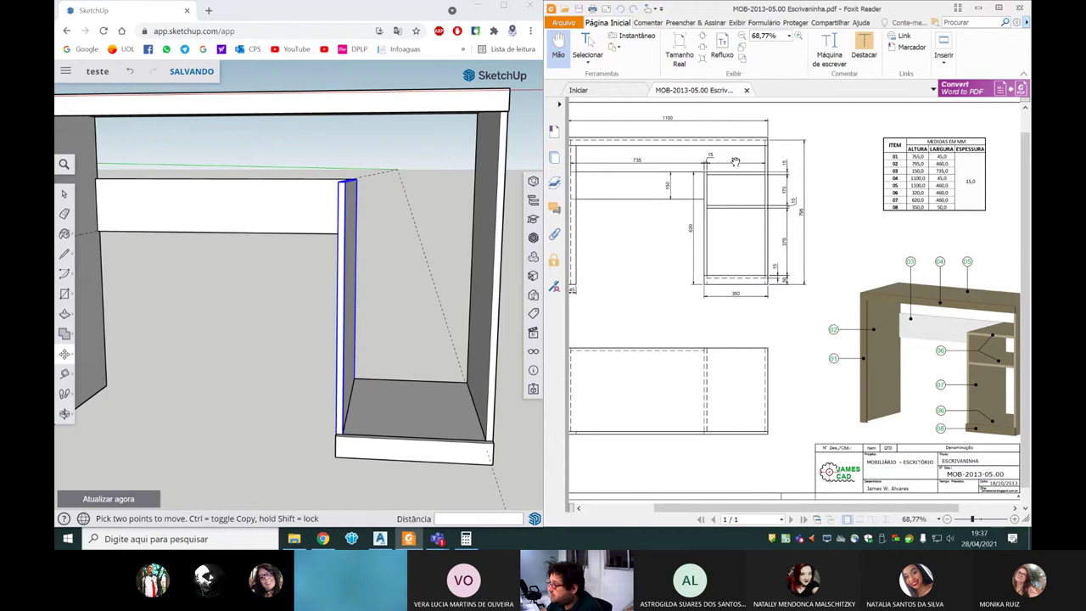
left_click_drag(780, 509, 760, 509)
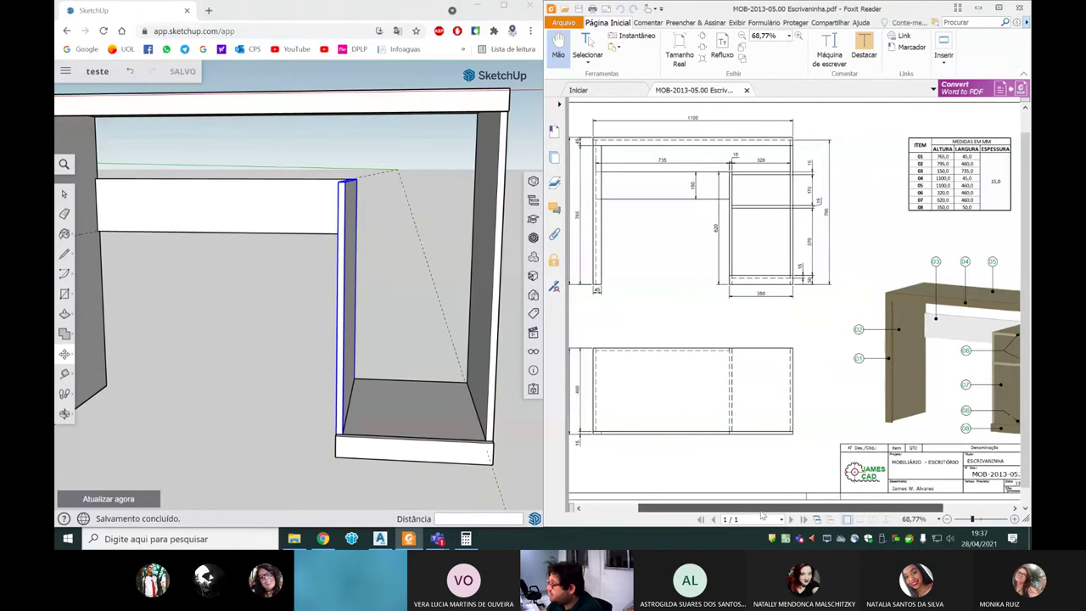
left_click_drag(931, 197, 925, 197)
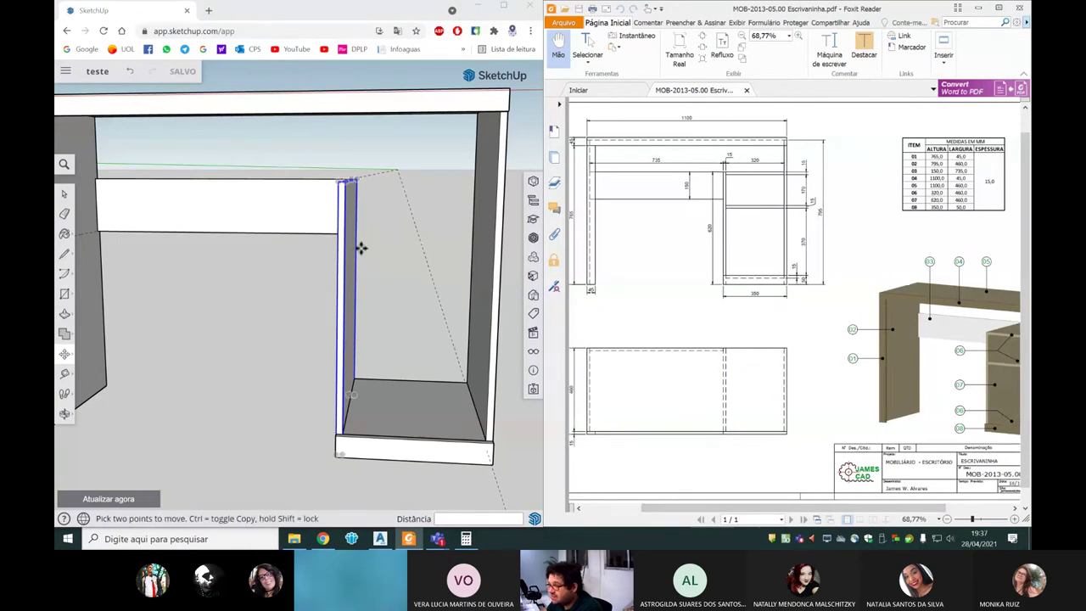
scroll(432, 217, "down", 3)
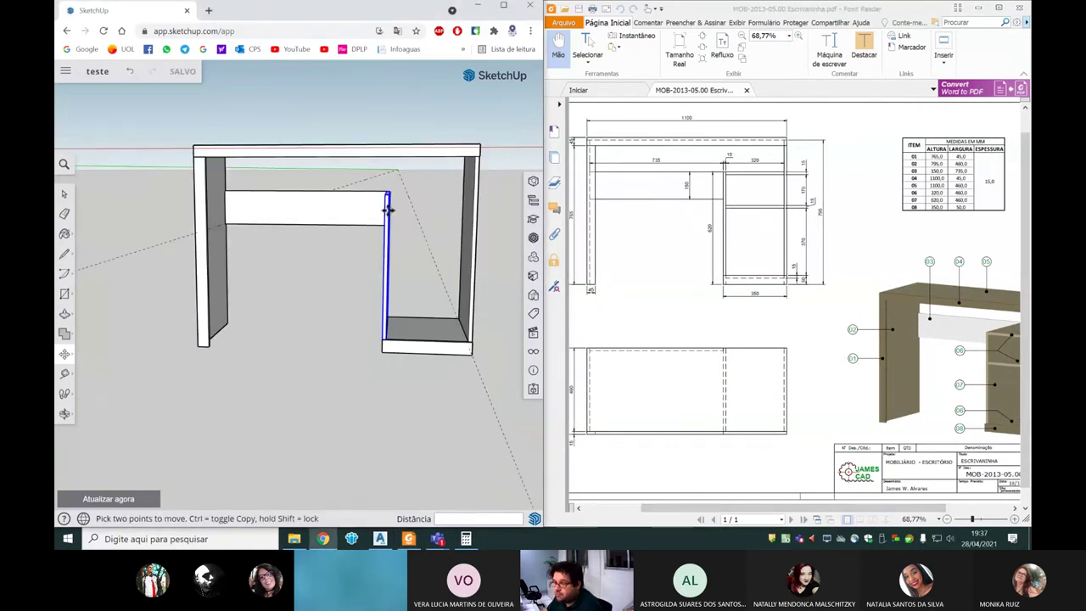
scroll(360, 253, "down", 3)
key("space")
mouse_move(402, 250)
middle_mouse_down()
mouse_move(430, 186)
mouse_move(416, 245)
middle_mouse_up()
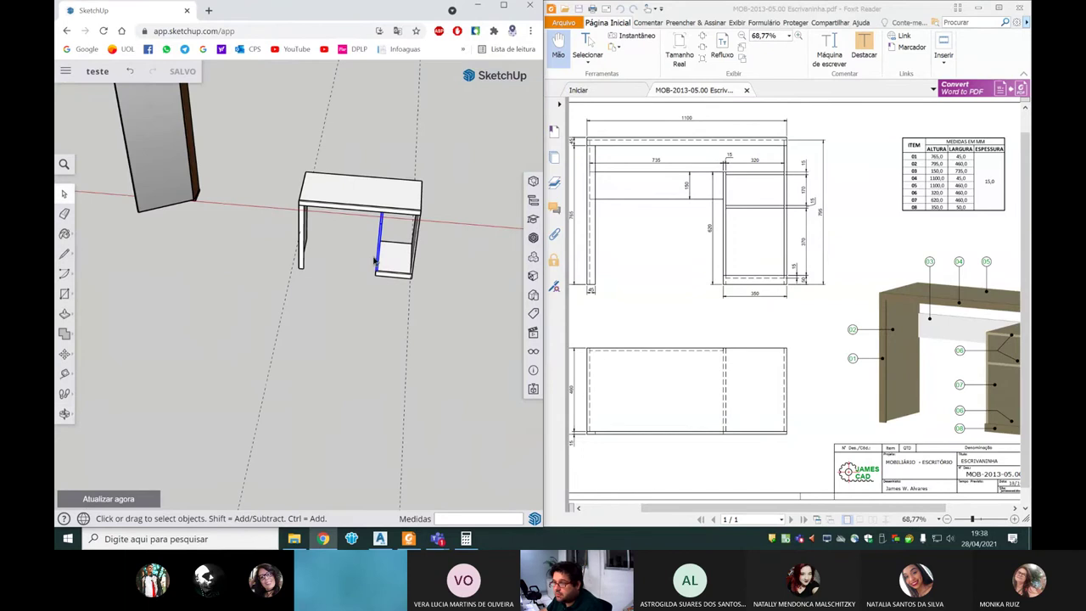
- Start a rectangle with its first corner on the ground in front of the desk
left_click(65, 294)
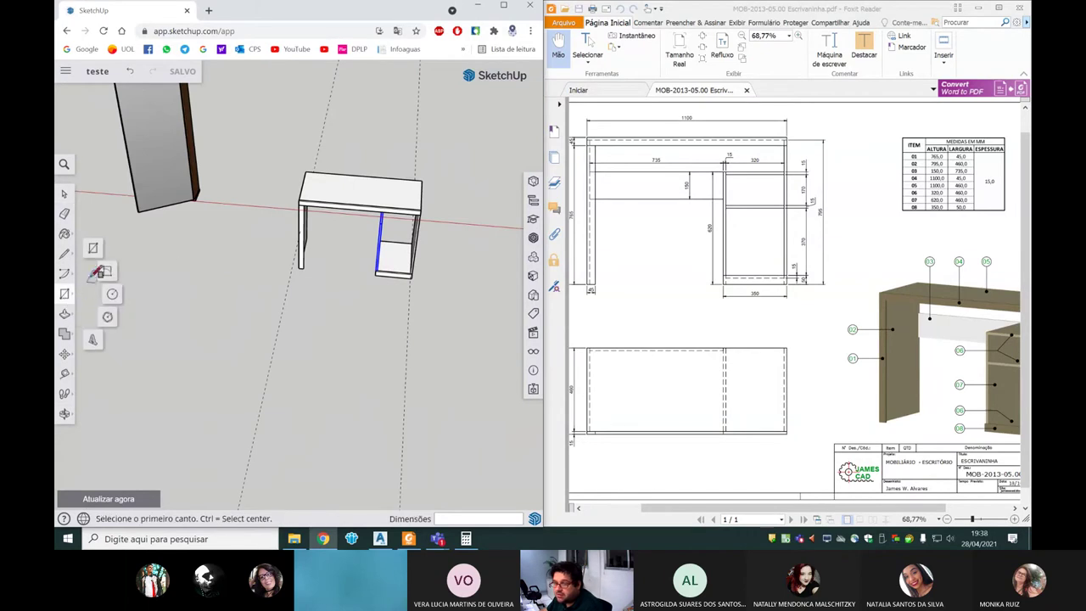
scroll(318, 430, "up", 1)
scroll(334, 424, "up", 2)
scroll(339, 442, "up", 1)
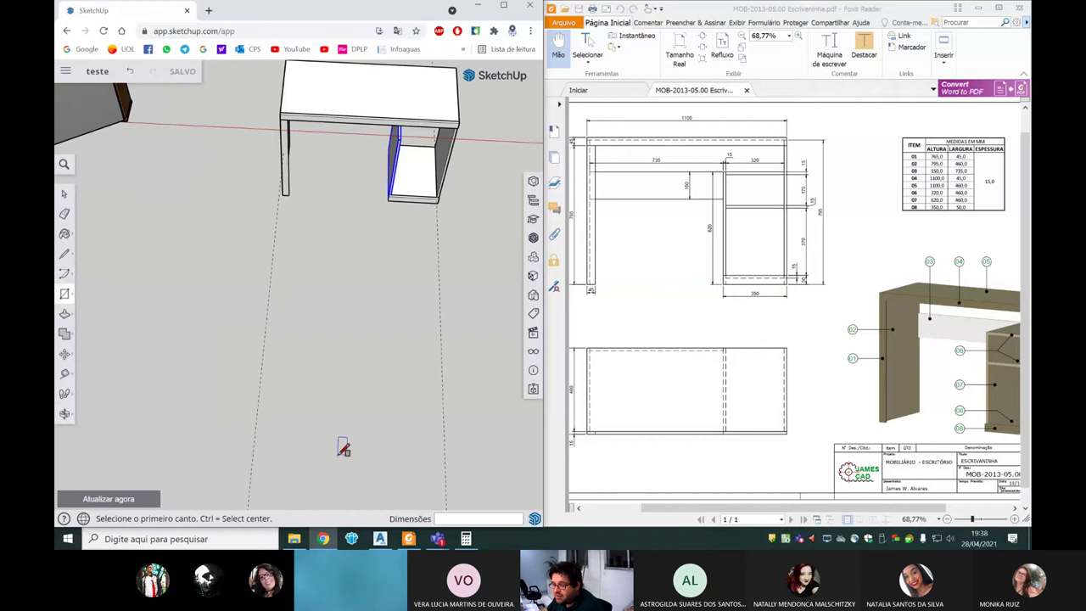
left_click(331, 454)
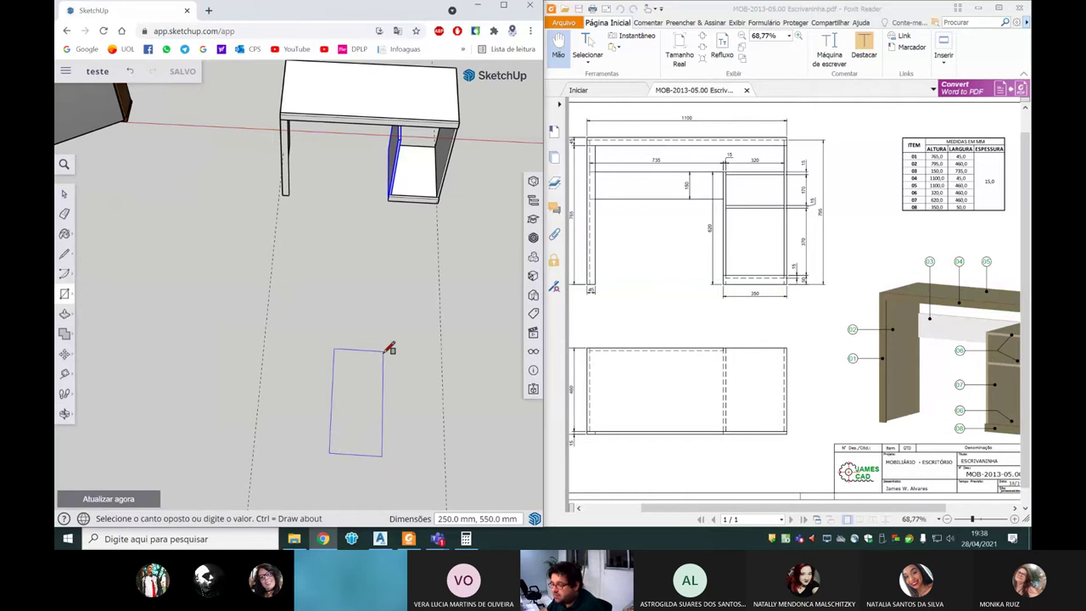
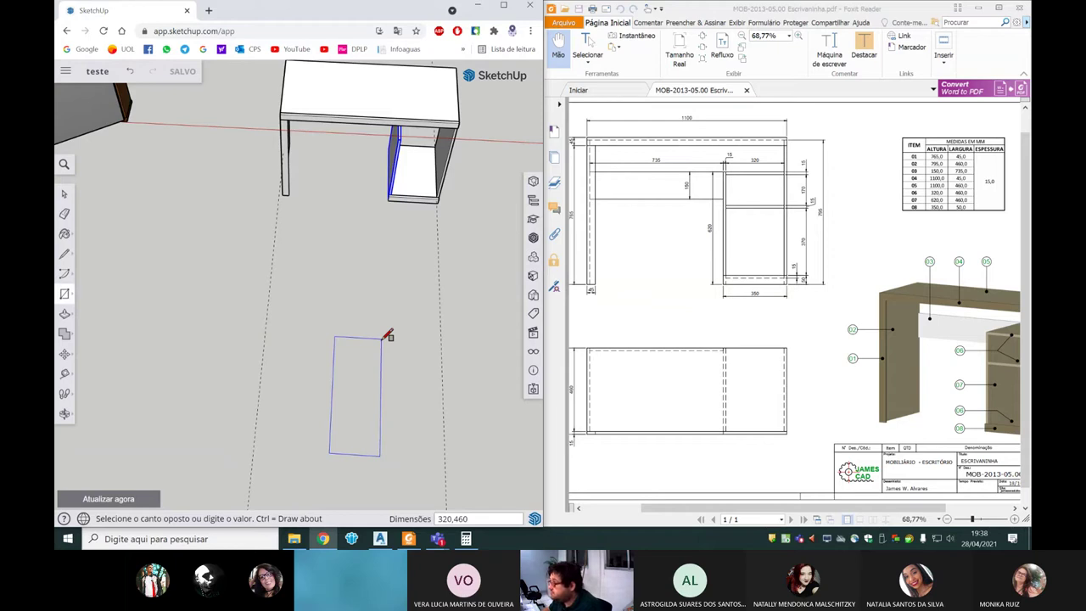
- Finish the 320 × 460 mm rectangle and push/pull it to a 15 mm thick slab
key("Return")
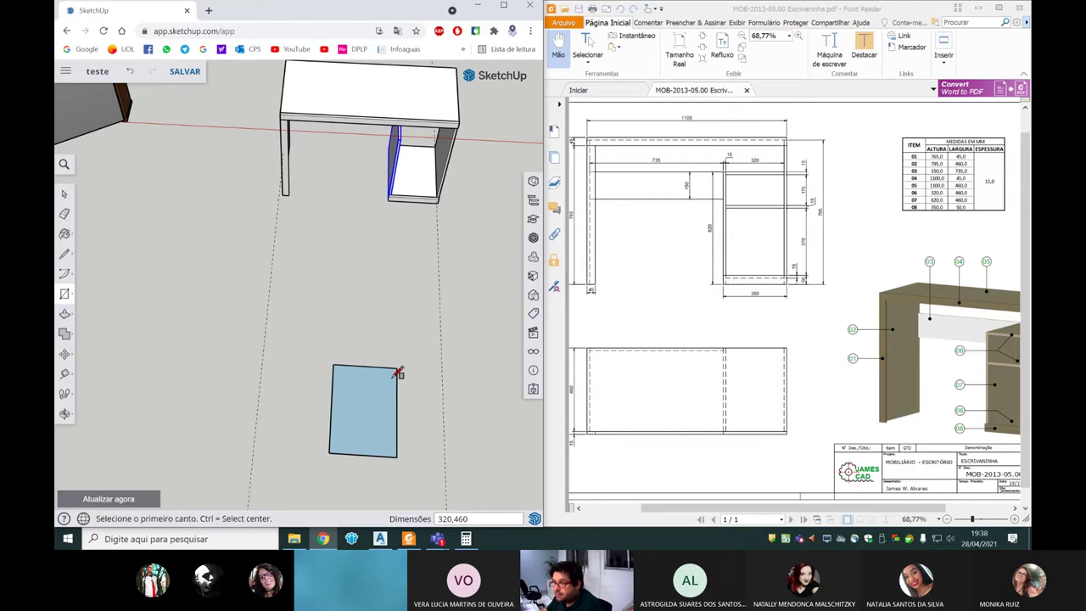
middle_click_drag(397, 373, 352, 315)
left_click(64, 313)
left_click_drag(314, 291, 317, 267)
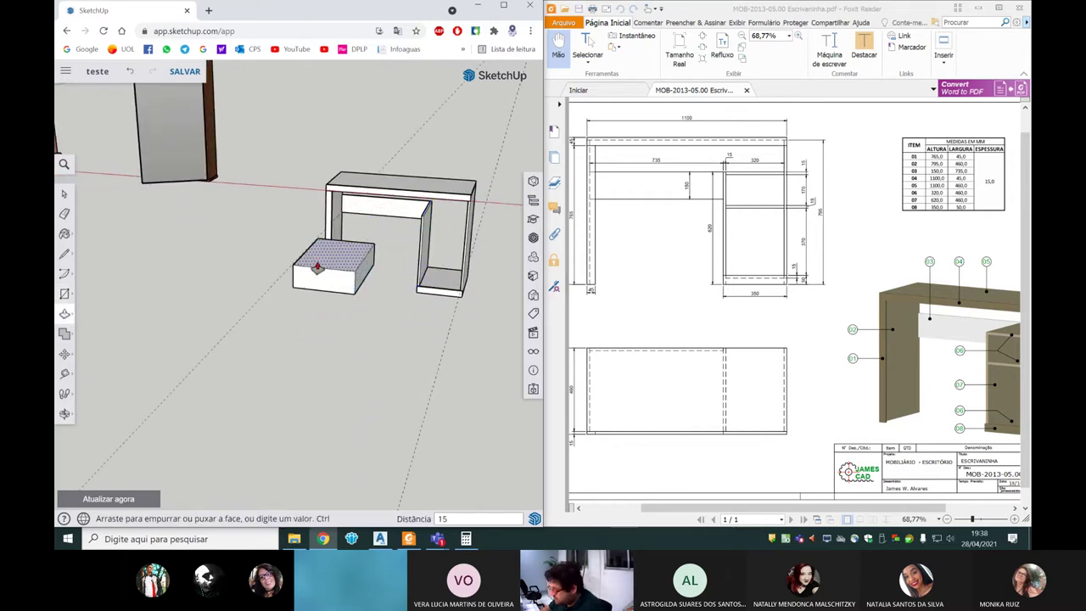
type("15")
key("Return")
key("space")
- Select the whole 15 mm slab and make it a group
middle_click_drag(373, 267, 319, 265)
triple_click(319, 264)
key("g")
middle_click_drag(337, 331, 320, 306)
middle_click_drag(465, 222, 447, 199)
- Pick up the new slab by its corner with the Move tool
scroll(461, 203, "up", 3)
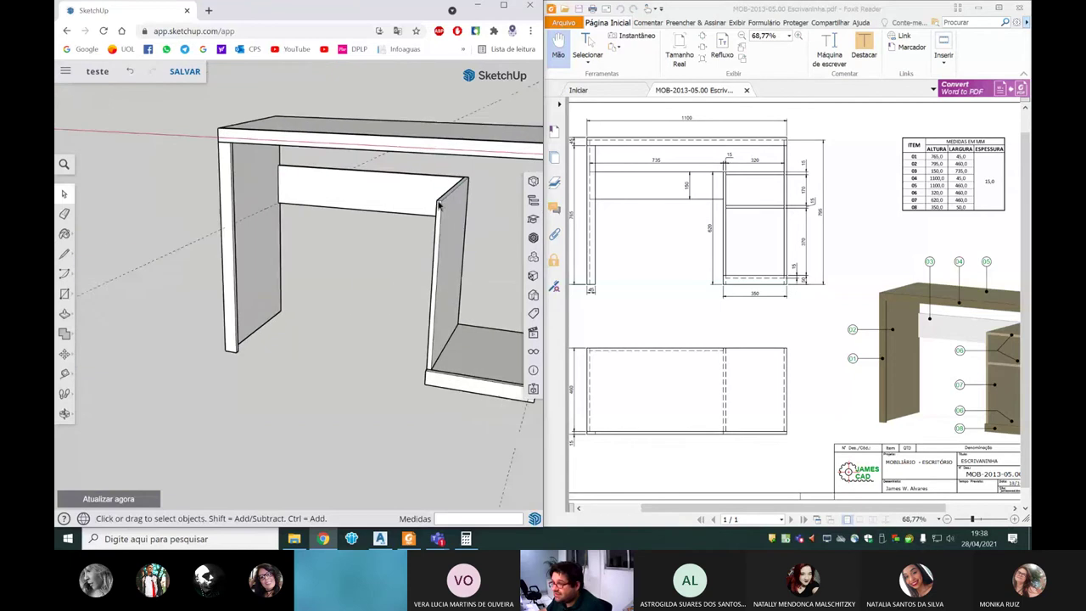
scroll(189, 278, "down", 2)
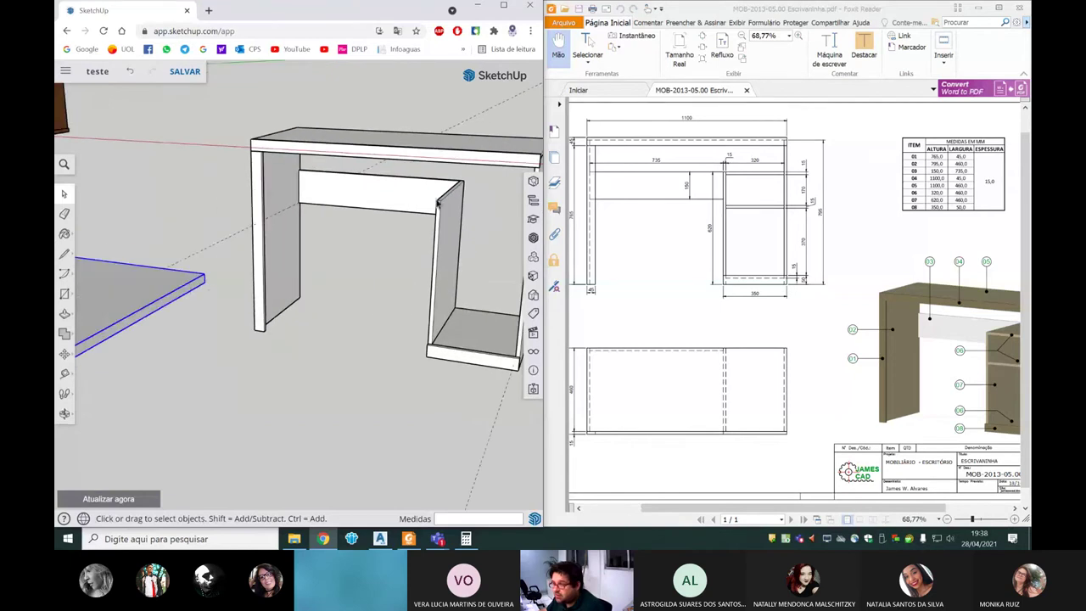
scroll(438, 204, "up", 3)
scroll(462, 192, "down", 3)
scroll(463, 191, "down", 2)
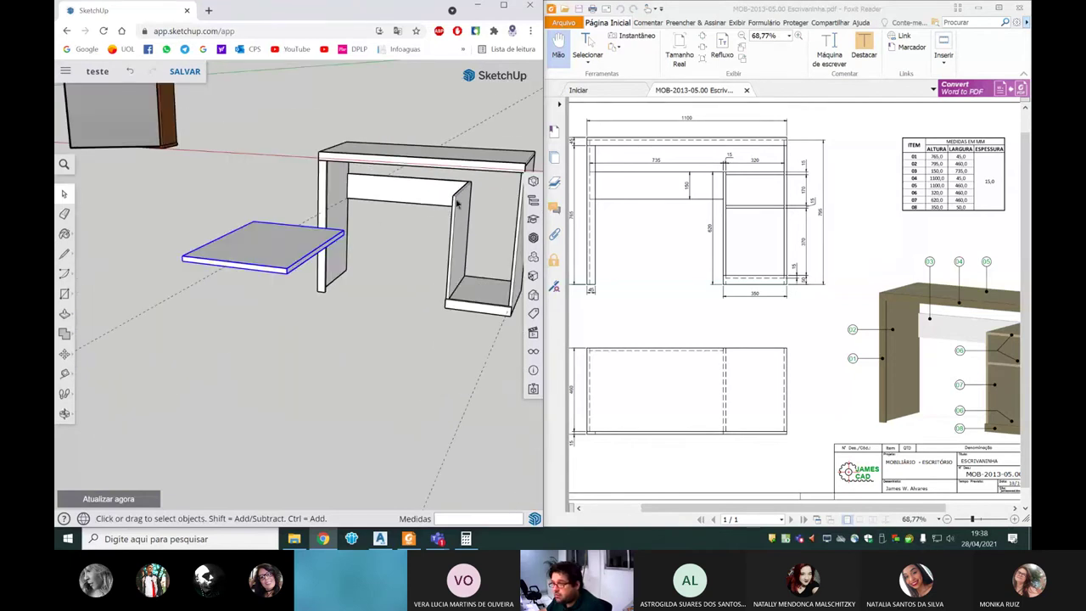
left_click(64, 354)
scroll(176, 253, "up", 2)
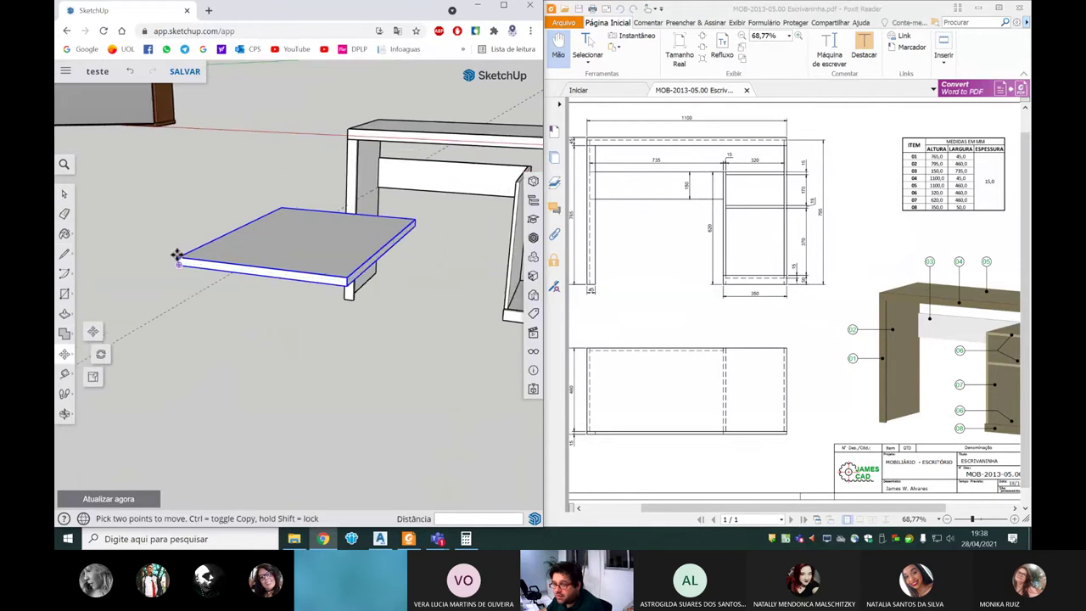
left_click(177, 254)
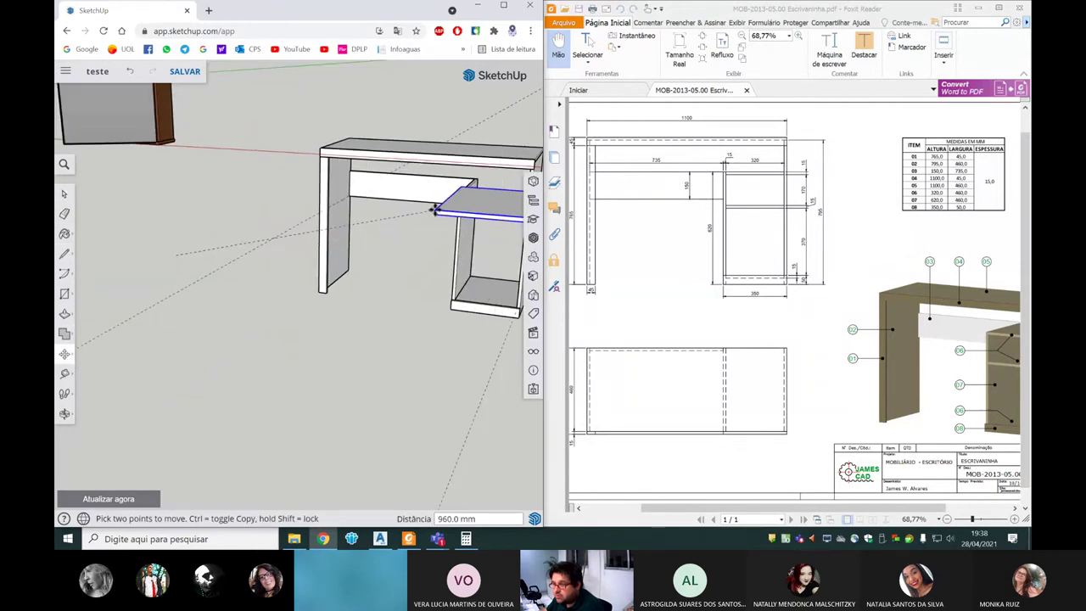
- Drop the slab into the right-hand compartment as a shelf just under the tabletop
scroll(472, 196, "up", 2)
scroll(471, 196, "up", 2)
scroll(472, 196, "up", 2)
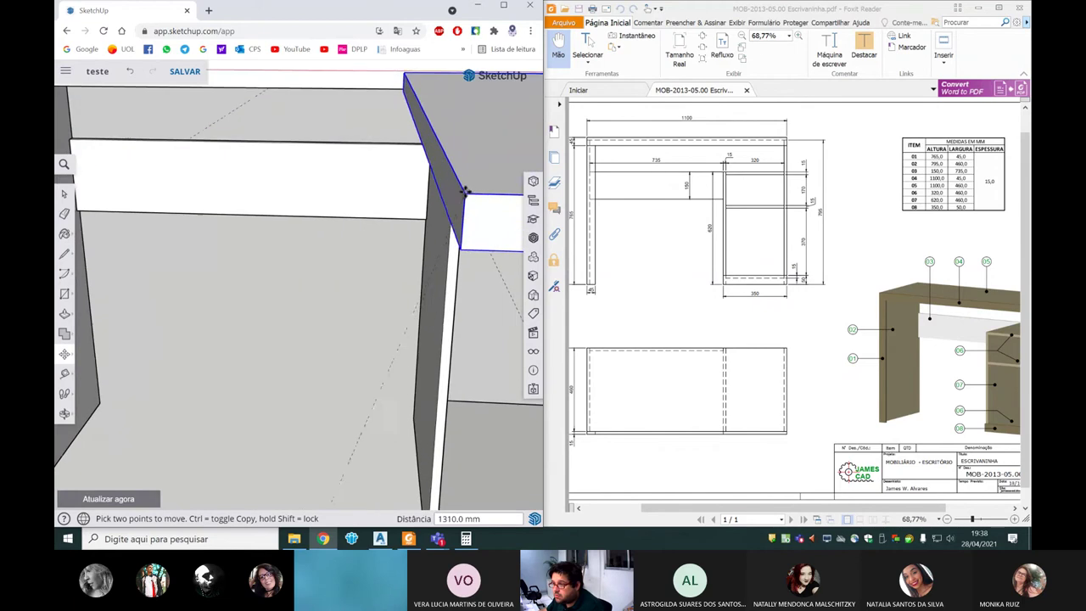
scroll(468, 186, "up", 2)
scroll(468, 172, "up", 2)
scroll(467, 174, "up", 2)
scroll(467, 175, "down", 3)
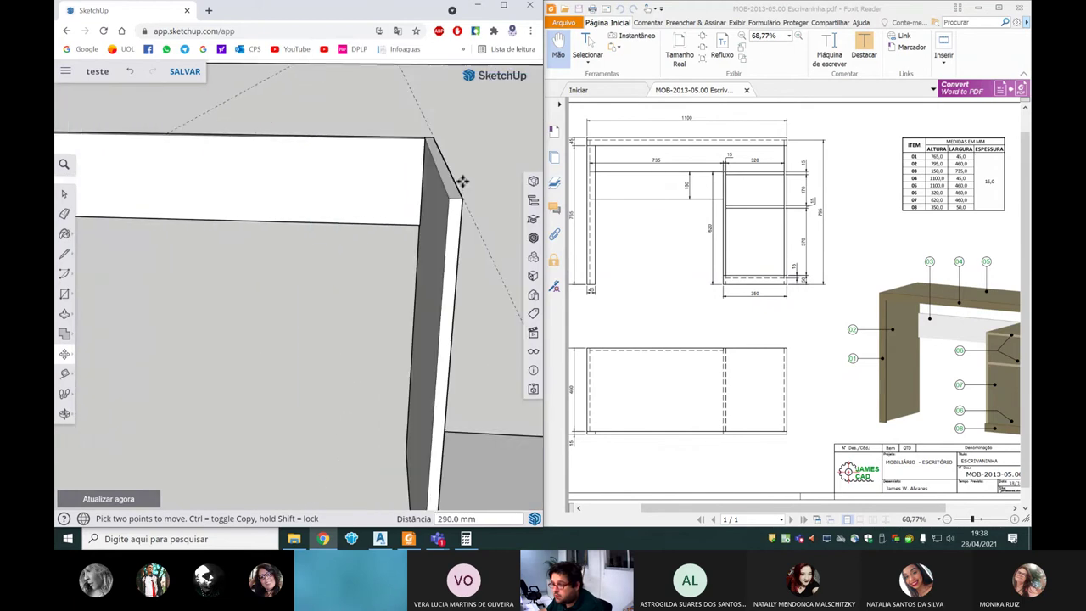
left_click(455, 194)
scroll(396, 205, "down", 5)
mouse_move(395, 205)
middle_mouse_down()
mouse_move(405, 206)
mouse_move(402, 245)
mouse_move(315, 267)
mouse_move(203, 269)
mouse_move(218, 260)
mouse_move(263, 289)
mouse_move(424, 246)
mouse_move(263, 204)
mouse_move(456, 194)
middle_mouse_up()
scroll(396, 187, "up", 2)
key("space")
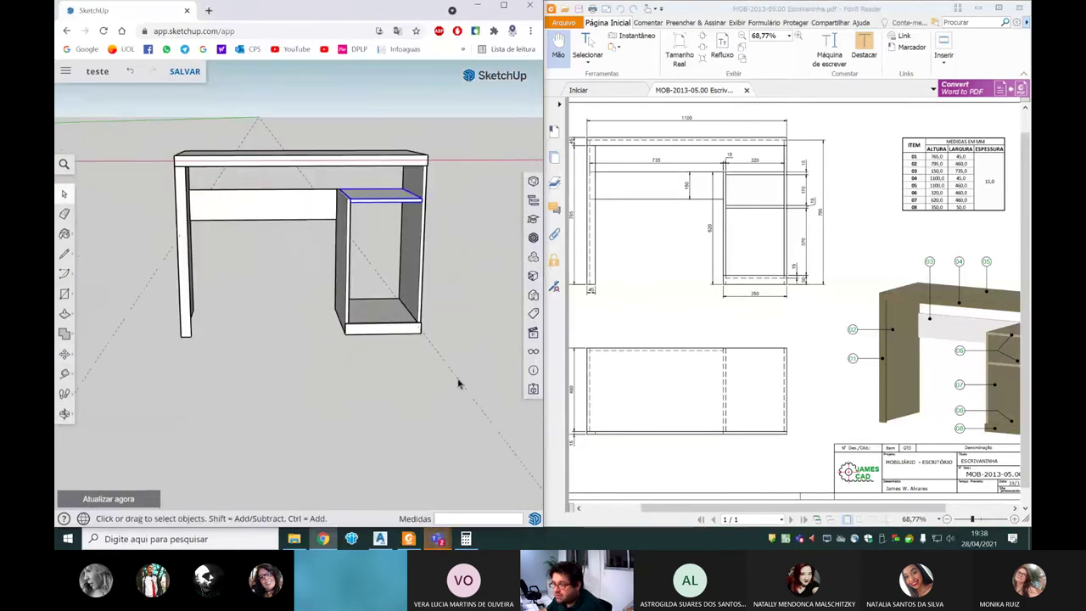
- Measure 170 mm down from the cabinet's top edge with the Tape Measure
scroll(388, 206, "up", 2)
scroll(376, 198, "up", 3)
mouse_move(376, 198)
middle_mouse_down()
mouse_move(317, 190)
mouse_move(697, 236)
middle_mouse_up()
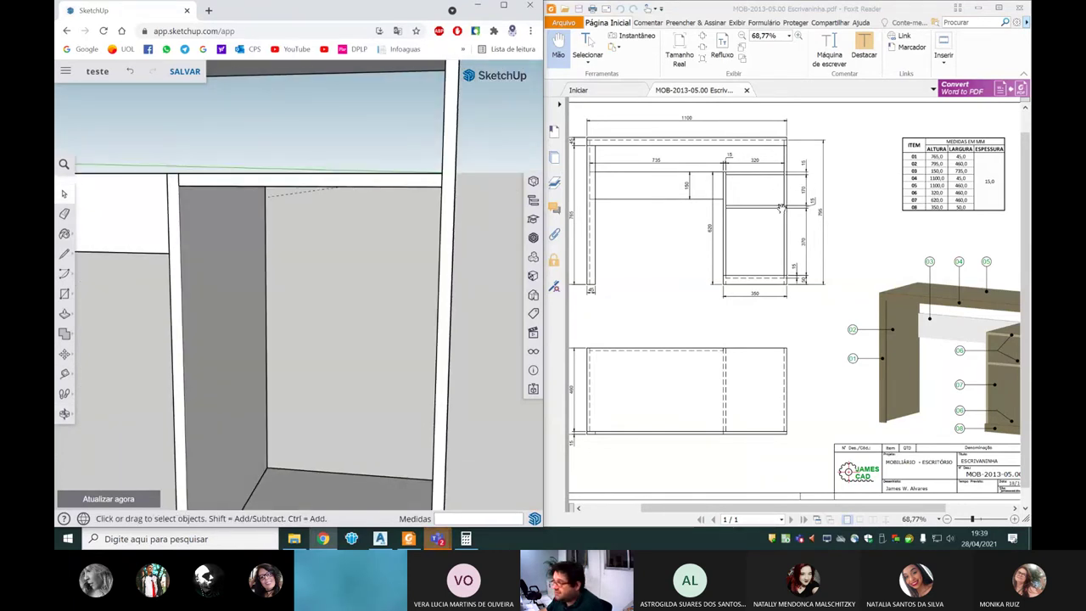
left_click_drag(762, 182, 690, 181)
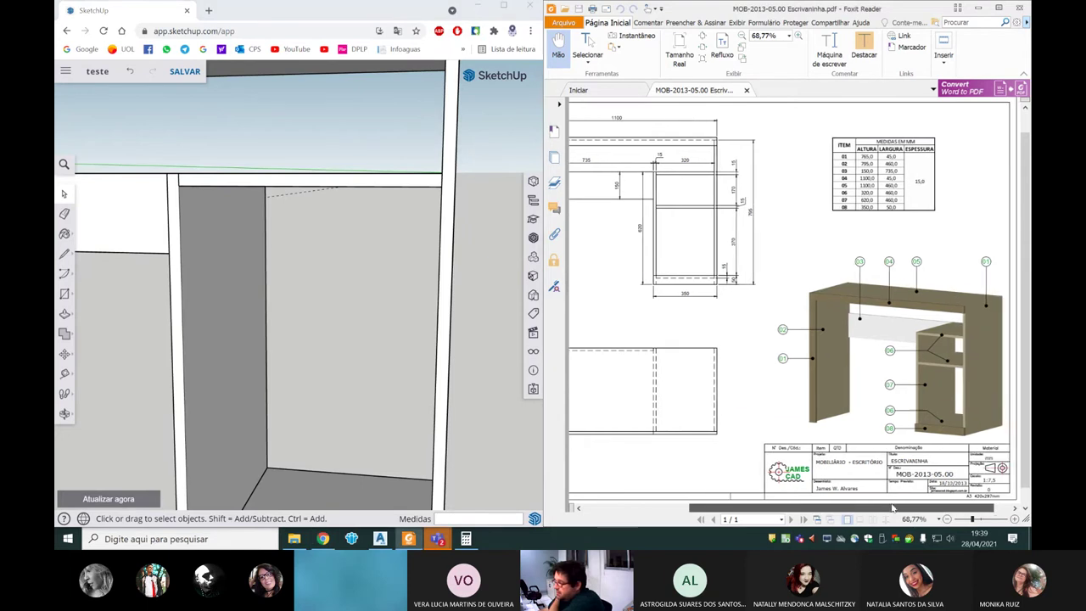
scroll(301, 282, "down", 5)
middle_click_drag(301, 282, 313, 241)
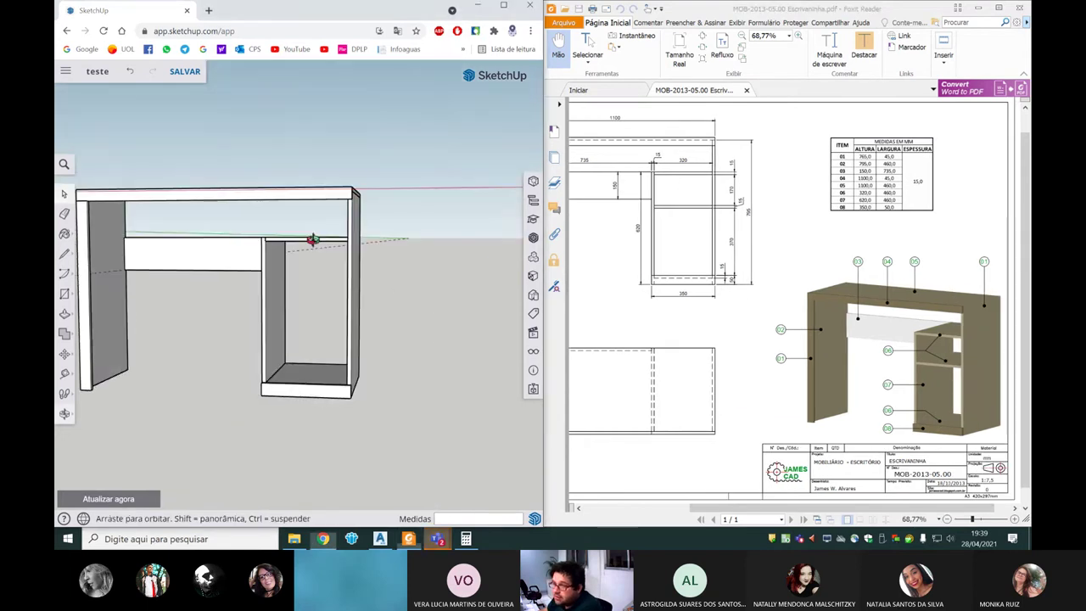
scroll(313, 240, "up", 5)
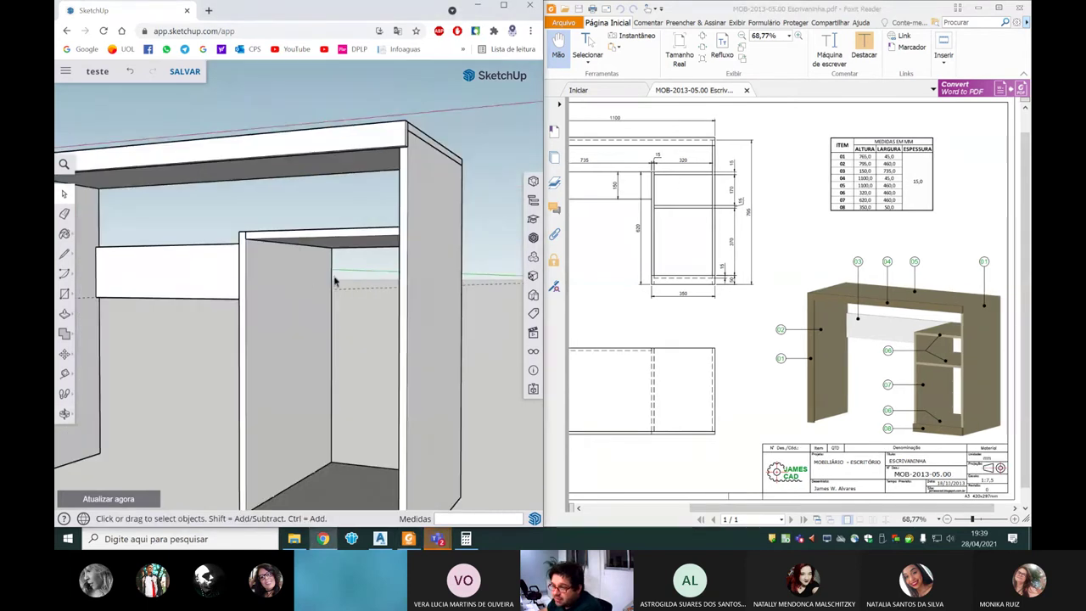
scroll(296, 331, "down", 6)
mouse_move(419, 260)
middle_mouse_down()
mouse_move(374, 266)
mouse_move(374, 242)
middle_mouse_up()
scroll(280, 280, "up", 3)
left_click(64, 374)
scroll(255, 314, "up", 3)
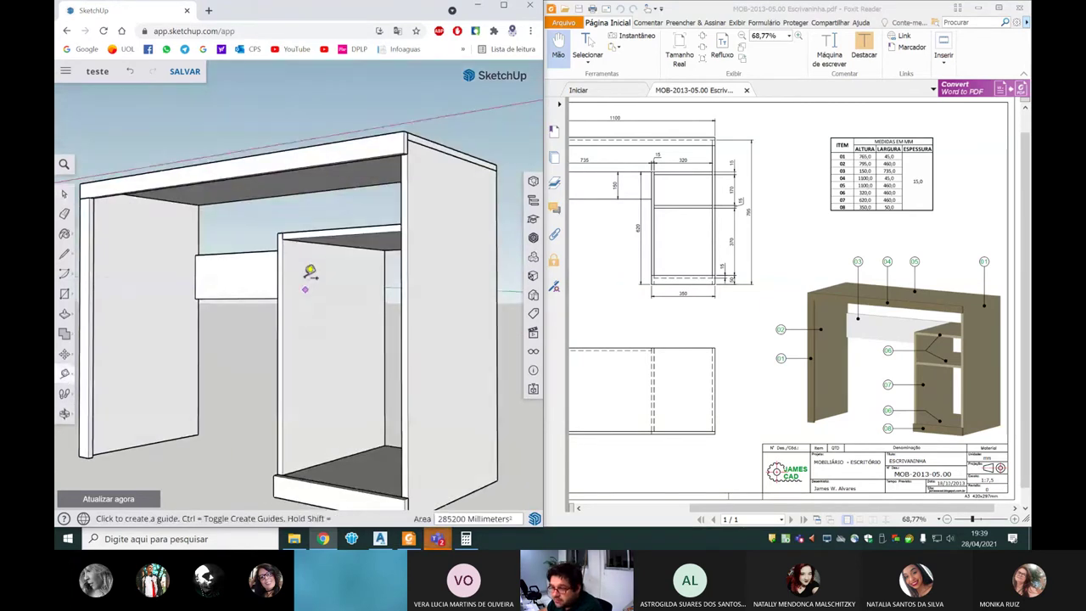
scroll(311, 272, "up", 3)
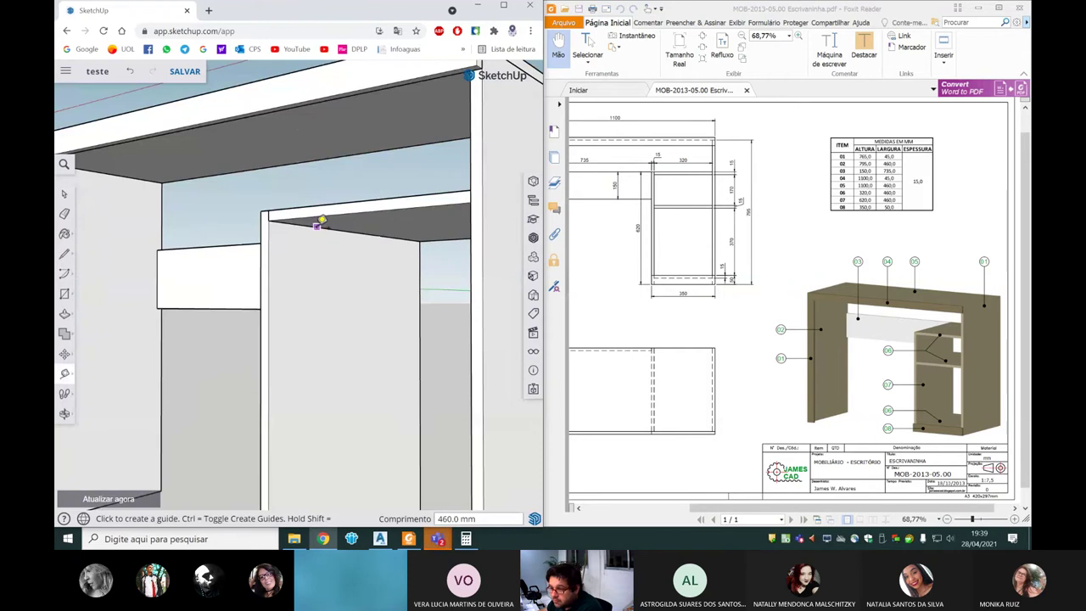
left_click(321, 222)
type("170")
scroll(336, 293, "down", 3)
scroll(338, 306, "down", 3)
key("space")
- Copy the shelf 185 mm lower with Move and Ctrl as a middle shelf
scroll(331, 264, "down", 2)
scroll(374, 273, "down", 2)
scroll(381, 255, "down", 3)
scroll(280, 280, "down", 3)
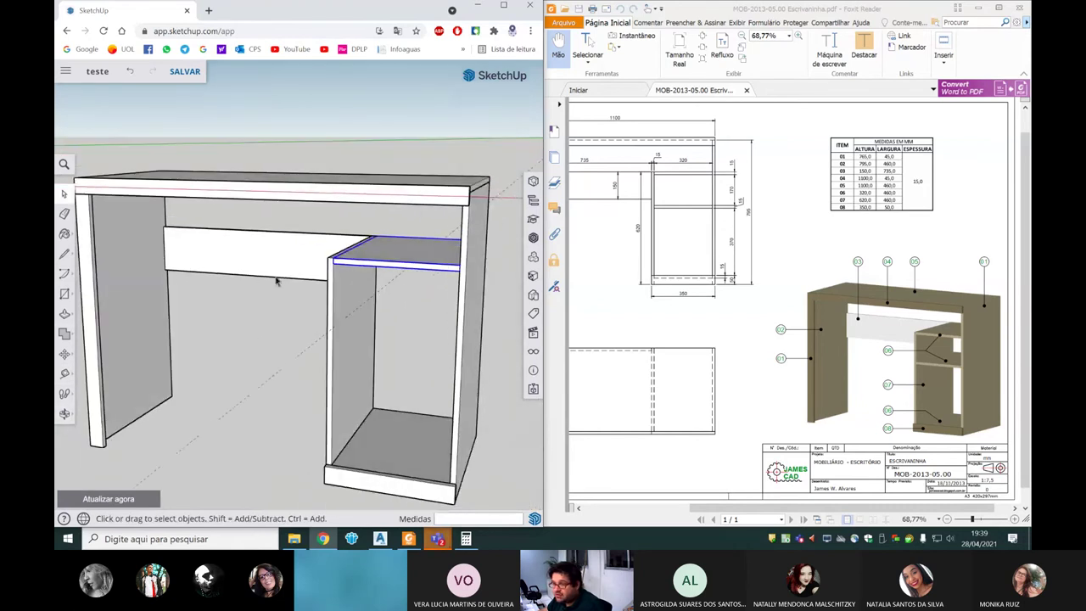
left_click(64, 354)
scroll(330, 255, "up", 4)
left_click(325, 253)
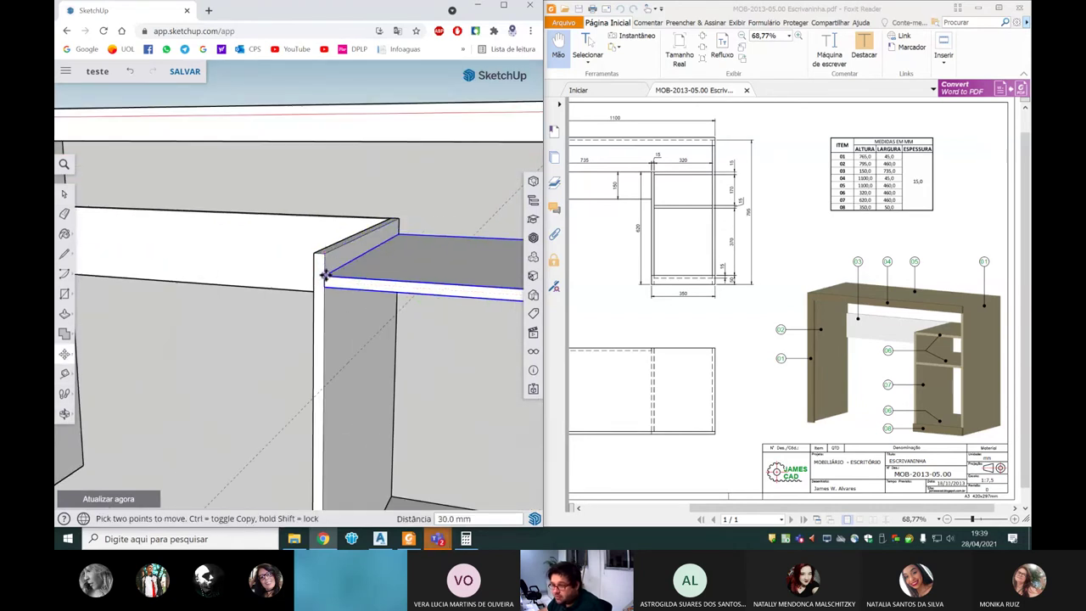
key("ctrl")
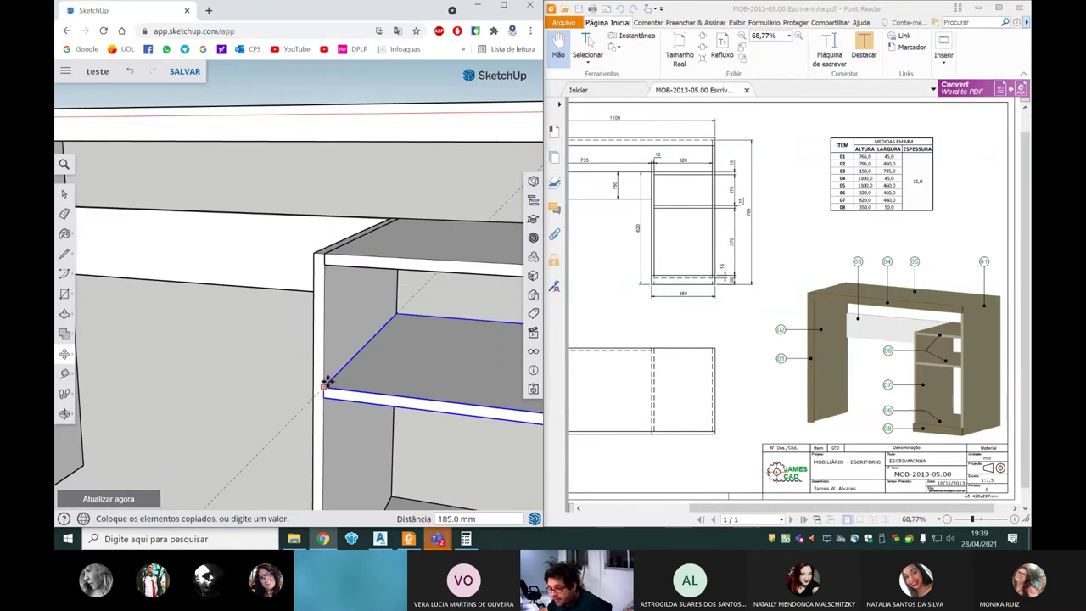
left_click(327, 386)
scroll(357, 333, "down", 2)
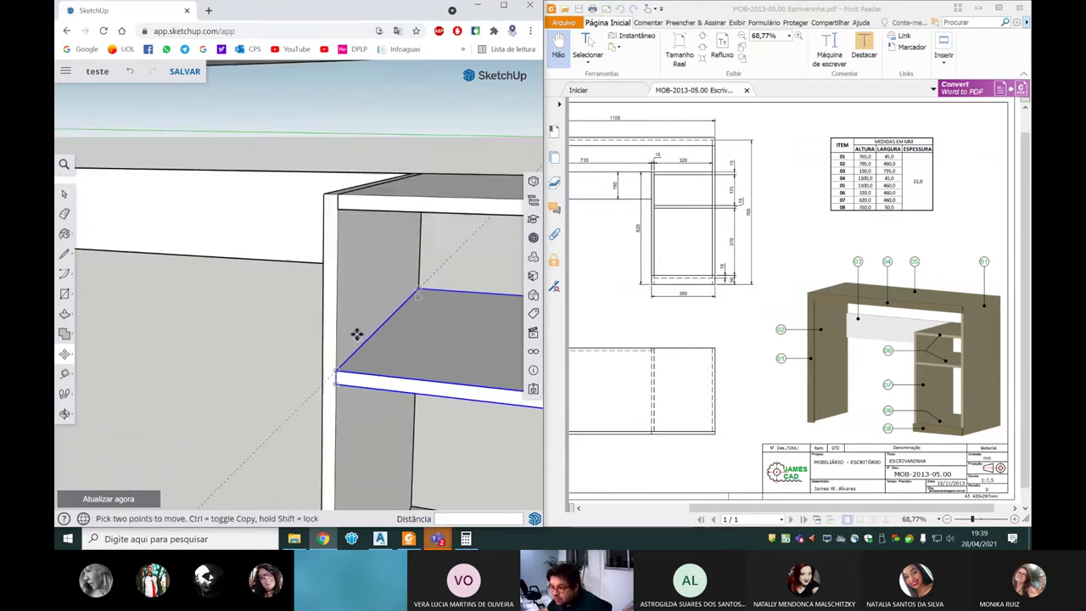
scroll(355, 334, "down", 3)
key("space")
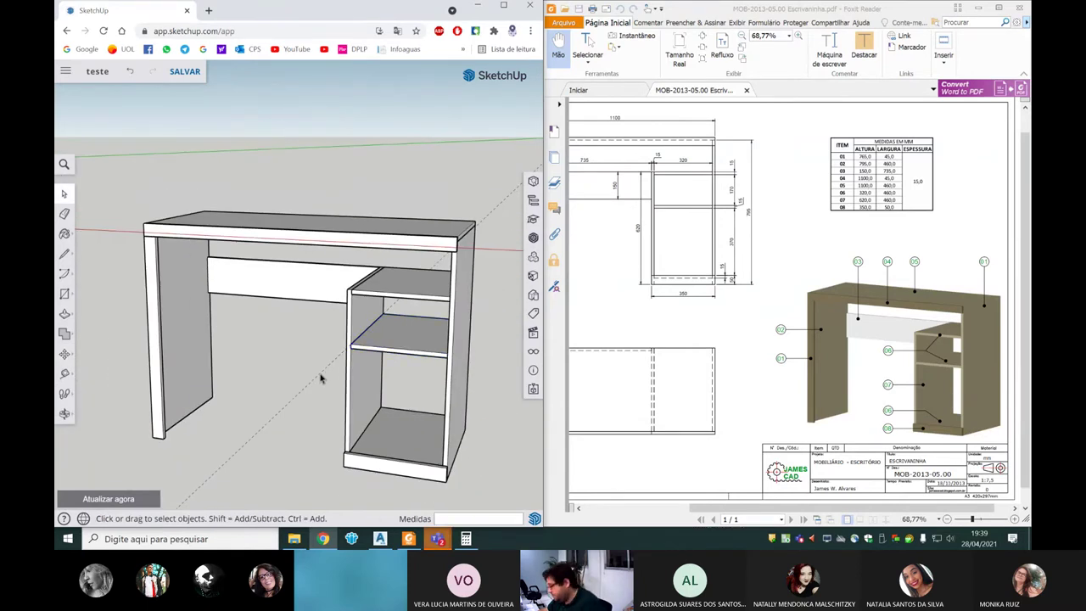
- Maximize the Chrome window so SketchUp fills the screen, with the desk in view
mouse_move(319, 378)
middle_mouse_down()
mouse_move(340, 344)
mouse_move(416, 303)
mouse_move(390, 342)
mouse_move(443, 336)
mouse_move(276, 356)
mouse_move(189, 407)
mouse_move(386, 364)
mouse_move(286, 342)
mouse_move(274, 368)
mouse_move(364, 337)
mouse_move(439, 327)
mouse_move(367, 286)
middle_mouse_up()
scroll(254, 282, "down", 3)
scroll(255, 282, "down", 3)
scroll(298, 272, "up", 3)
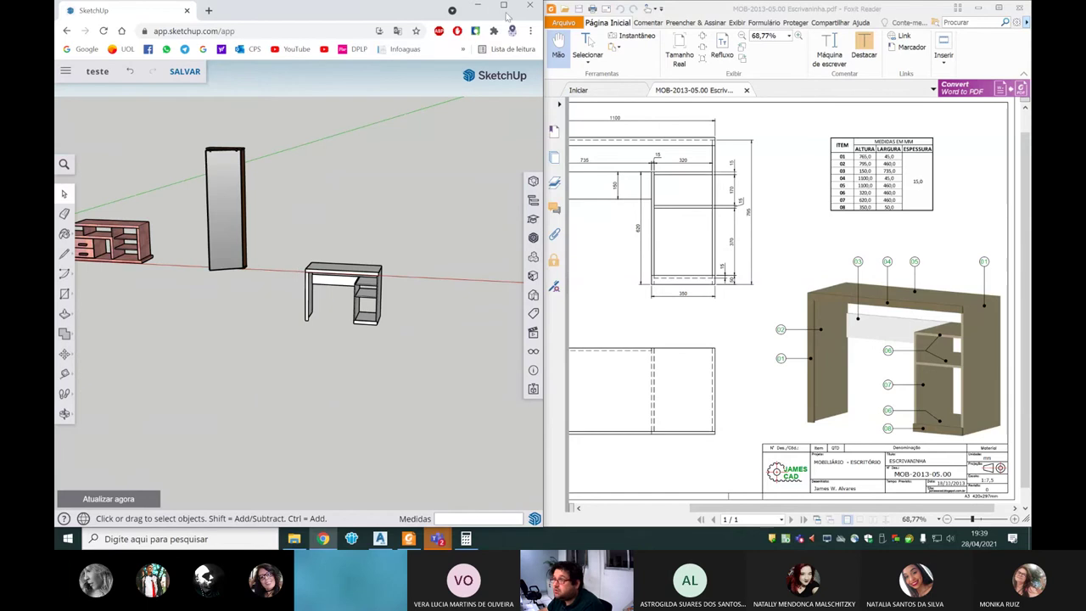
left_click(504, 7)
scroll(625, 291, "up", 3)
scroll(607, 269, "up", 3)
mouse_move(607, 269)
middle_mouse_down()
mouse_move(618, 213)
mouse_move(577, 227)
mouse_move(577, 250)
mouse_move(667, 216)
middle_mouse_up()
scroll(570, 226, "down", 5)
scroll(584, 229, "up", 3)
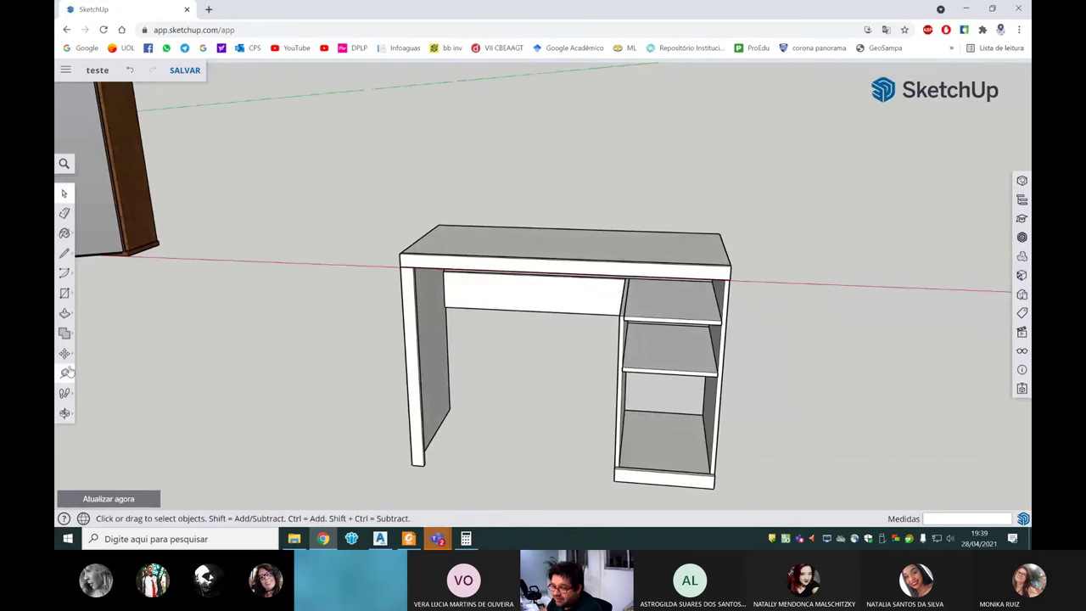
- Open the Materials panel, expand the Madeiras category and pick a wood swatch
middle_click_drag(188, 348, 999, 219)
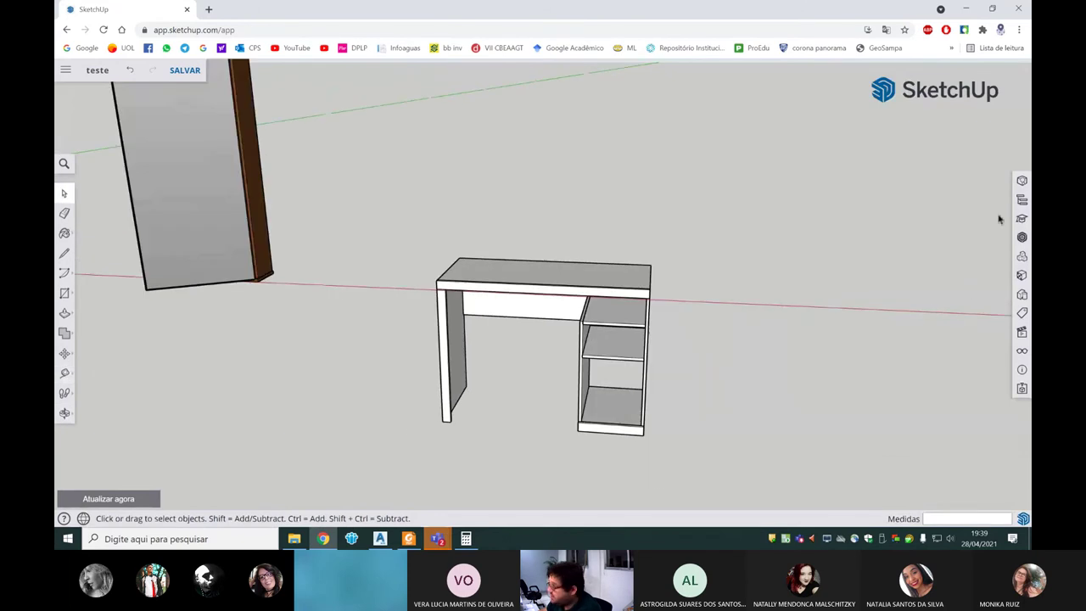
left_click(1022, 275)
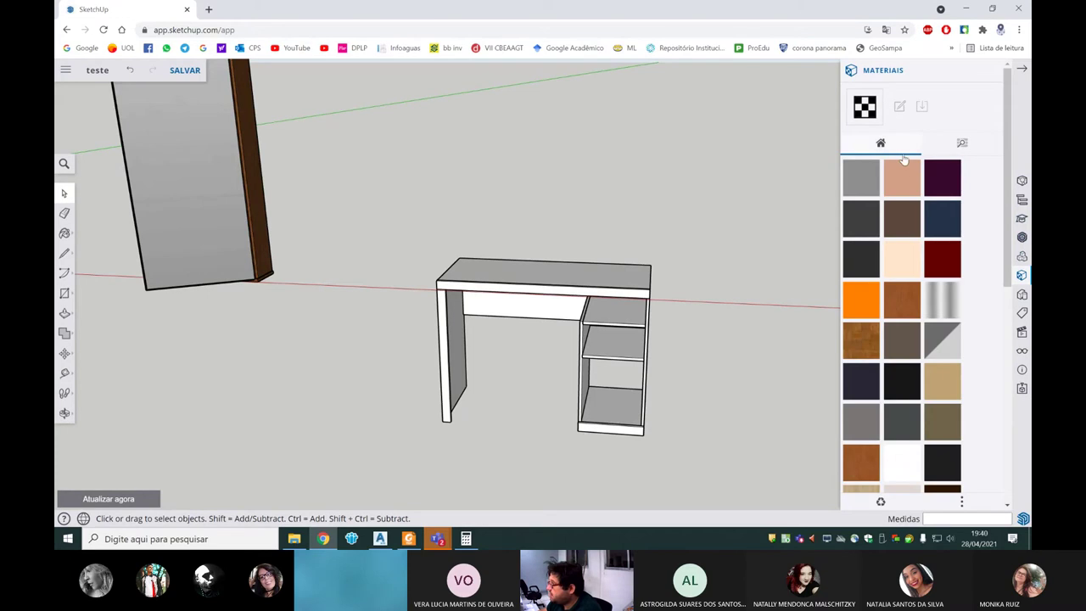
left_click(967, 147)
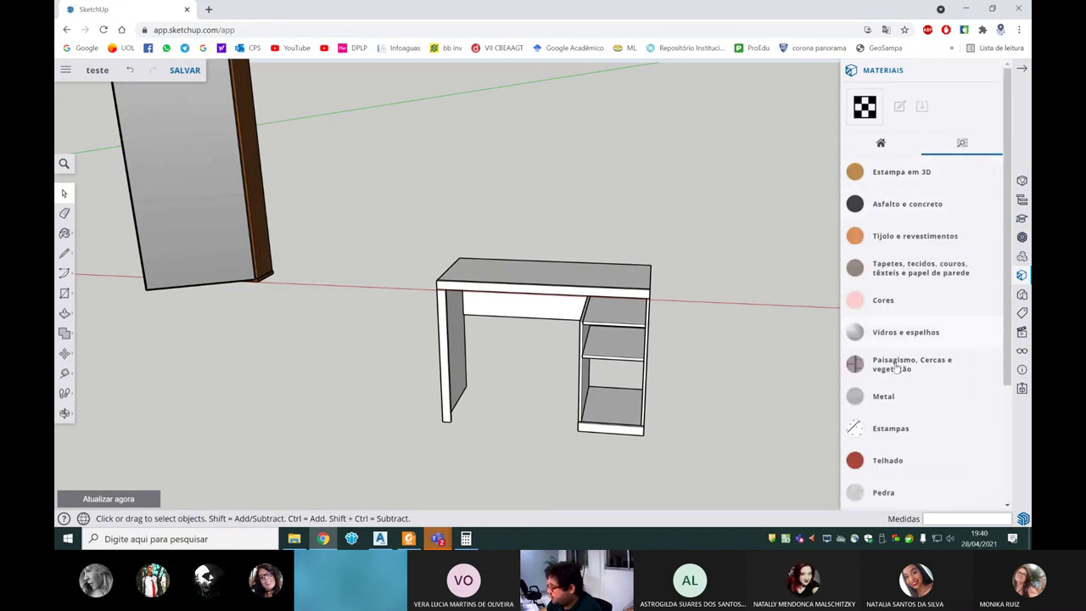
scroll(892, 413, "down", 2)
left_click(874, 501)
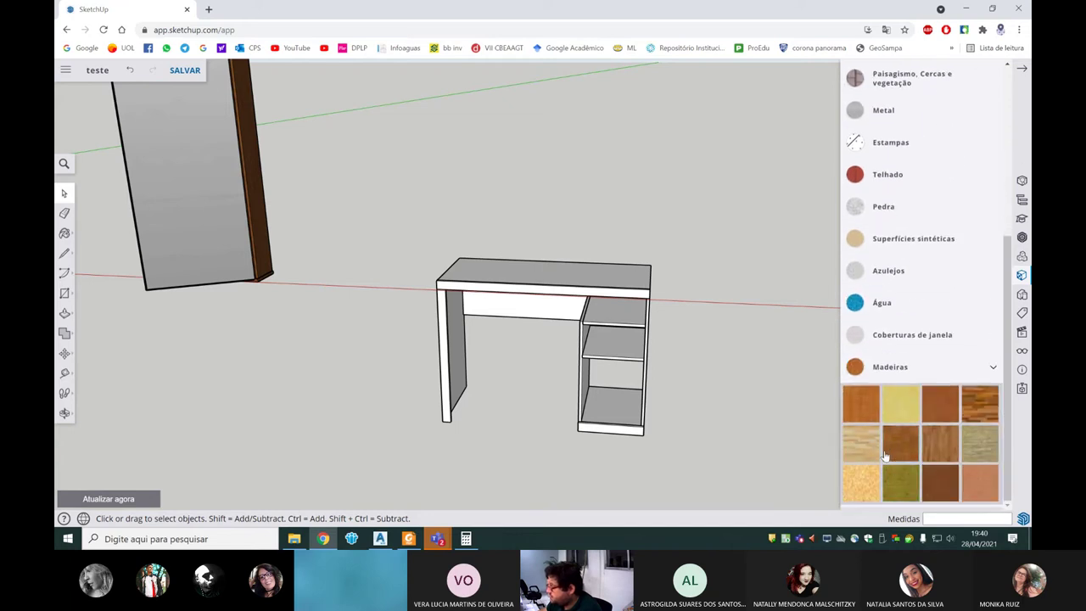
left_click(862, 405)
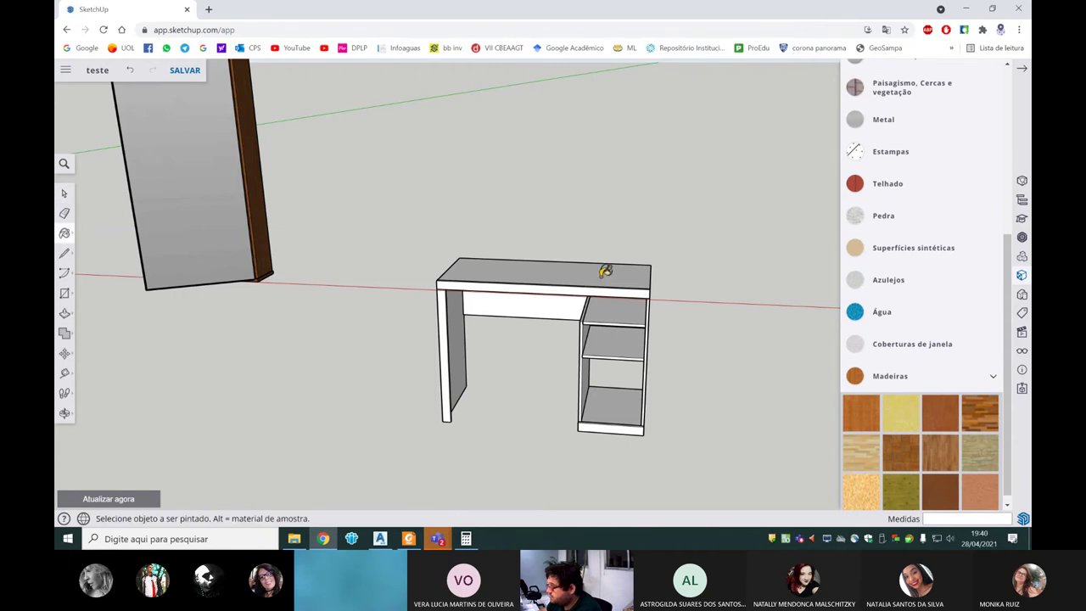
- Paint the desk top, right side, both shelves and the compartment with the wood texture
left_click(609, 270)
middle_click_drag(636, 293, 637, 293)
scroll(637, 292, "up", 2)
left_click(642, 296)
left_click(614, 280)
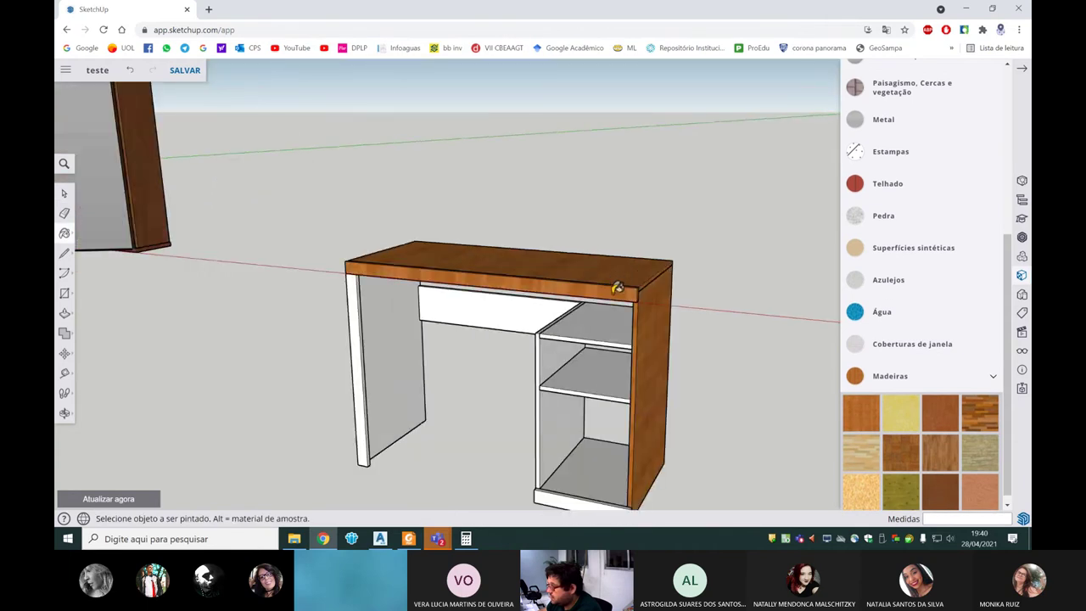
left_click(582, 333)
left_click(554, 361)
left_click(554, 359)
left_click(582, 461)
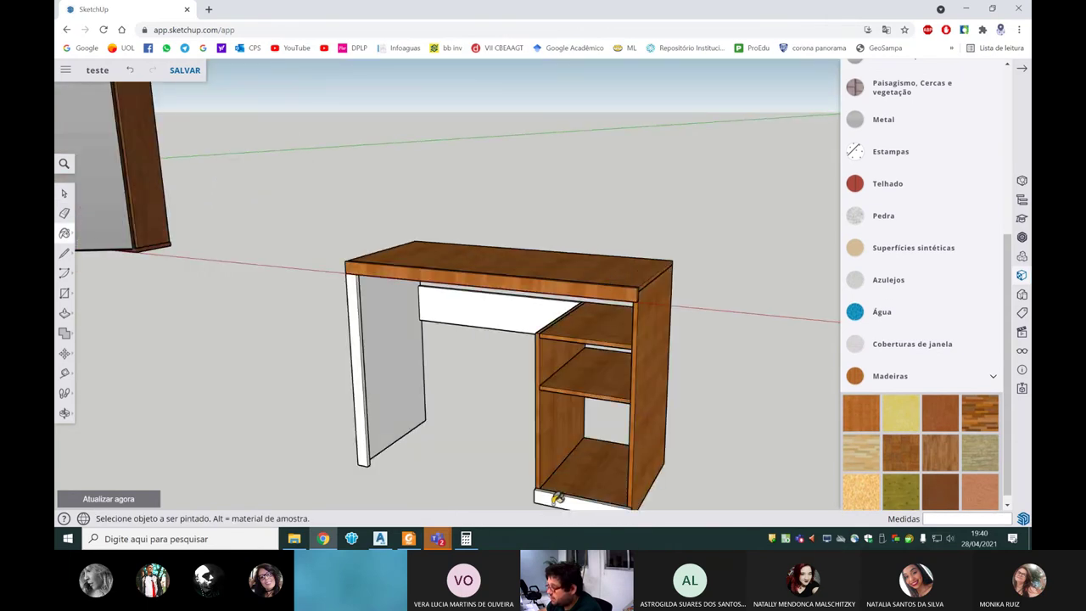
left_click(559, 496)
- Paint the left leg and the drawer front with the wood texture
left_click(371, 367)
left_click(364, 340)
left_click(461, 298)
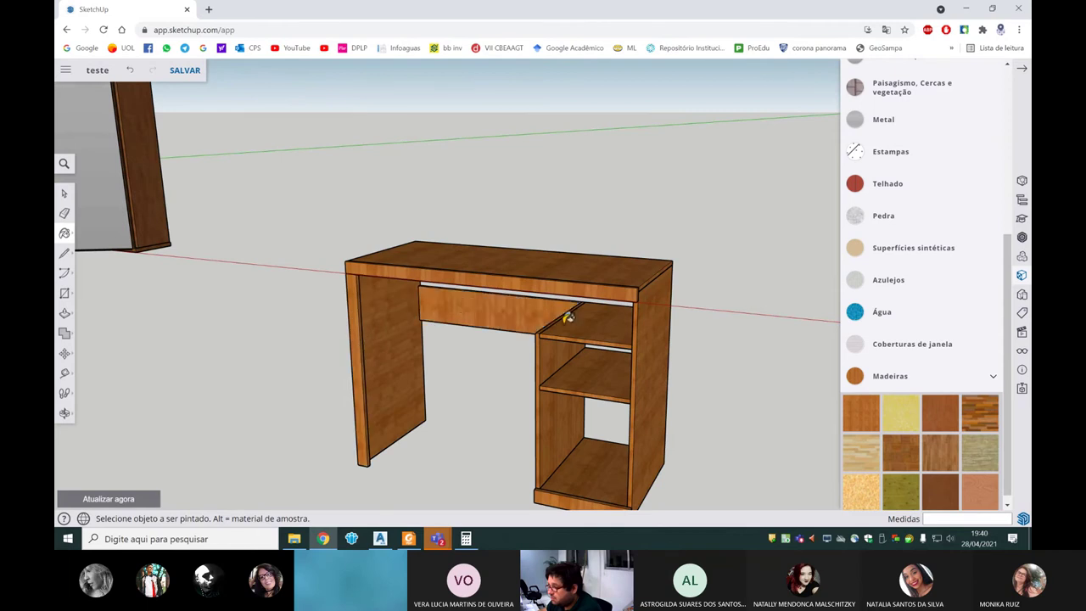
mouse_move(462, 298)
middle_mouse_down()
mouse_move(735, 312)
mouse_move(461, 230)
mouse_move(710, 247)
mouse_move(599, 220)
mouse_move(587, 299)
middle_mouse_up()
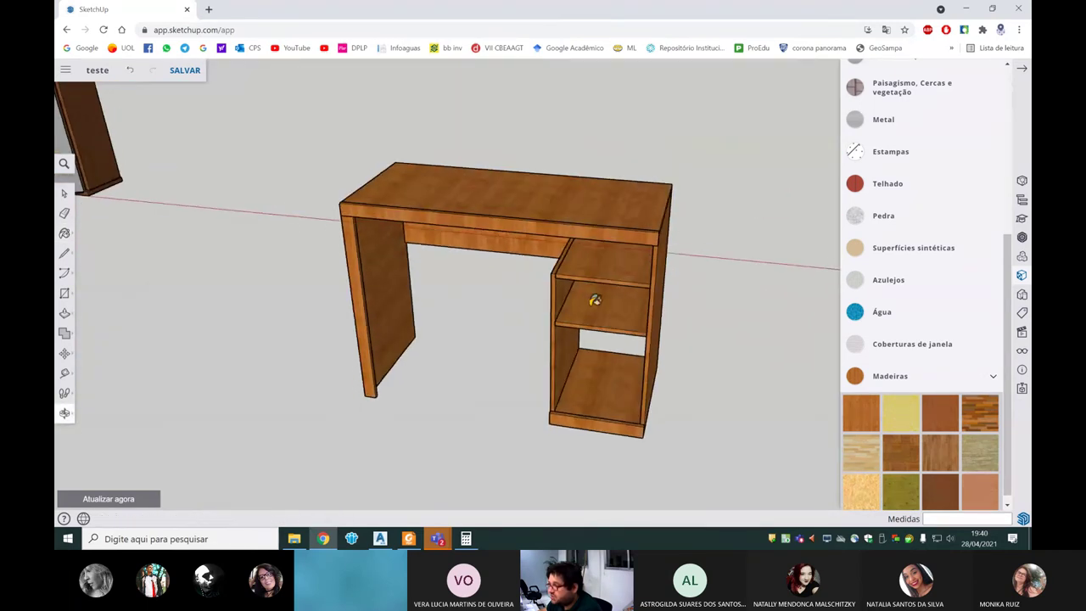
scroll(587, 299, "down", 3)
scroll(423, 196, "up", 2)
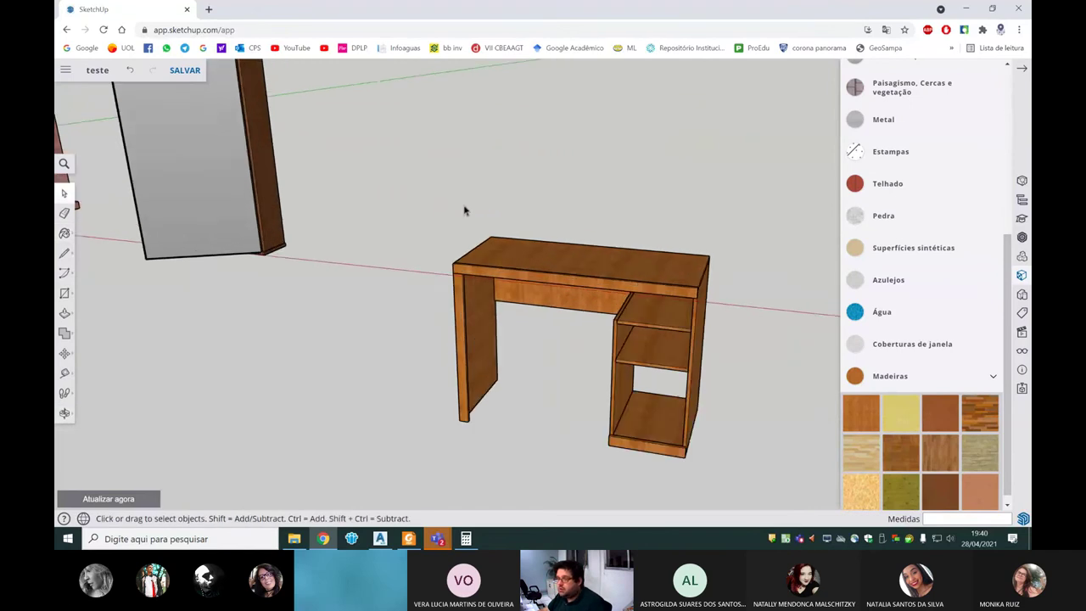
- Select the whole desk and group it with Criar grupo
scroll(424, 196, "down", 2)
left_click_drag(424, 178, 751, 472)
right_click(559, 291)
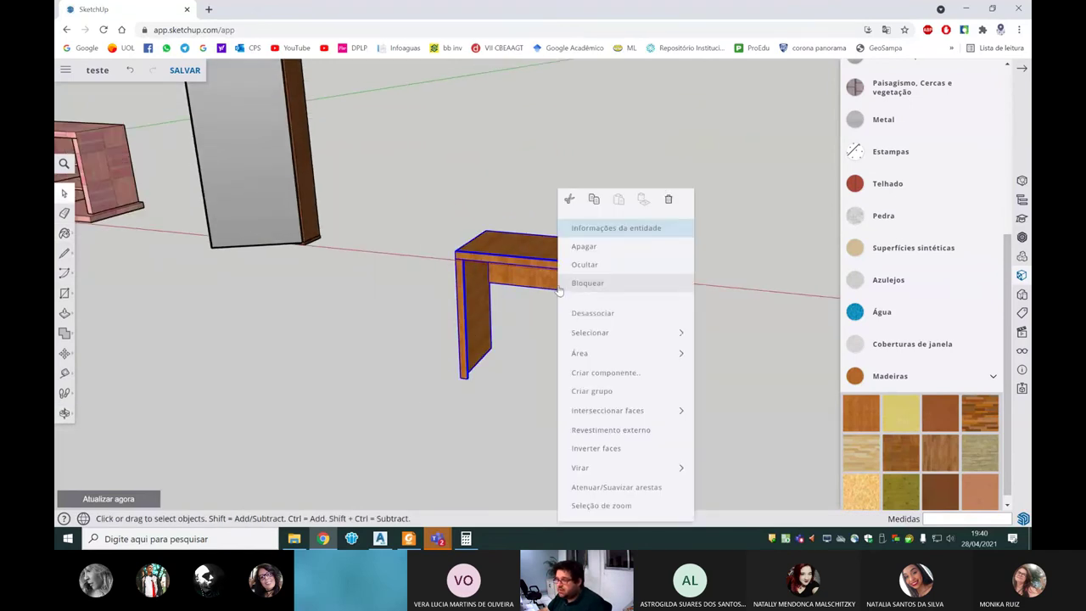
left_click(591, 391)
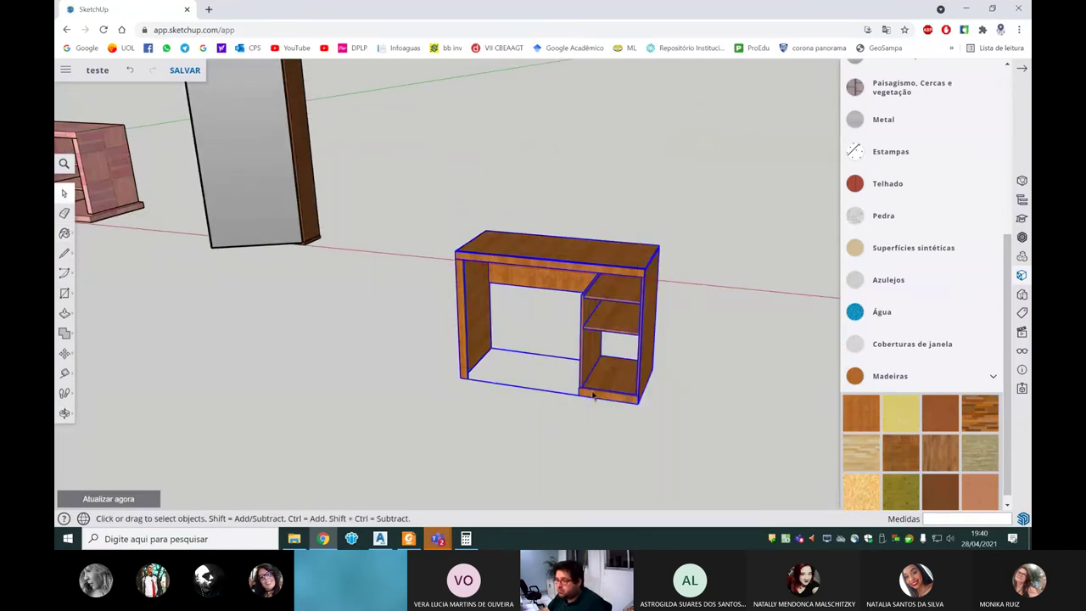
left_click(570, 270)
left_click(679, 311)
mouse_move(649, 380)
middle_mouse_down()
mouse_move(564, 363)
mouse_move(331, 271)
middle_mouse_up()
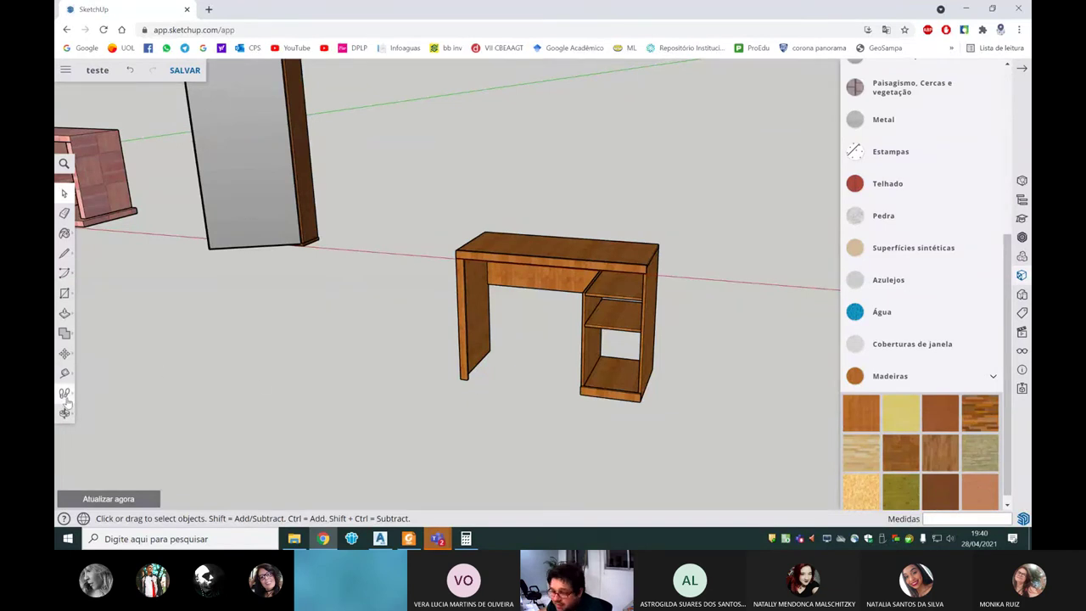
- Collapse Madeiras, open the Cores colour category and pick a swatch
left_click(891, 376)
scroll(907, 299, "down", 2)
scroll(891, 394, "down", 2)
scroll(885, 365, "up", 2)
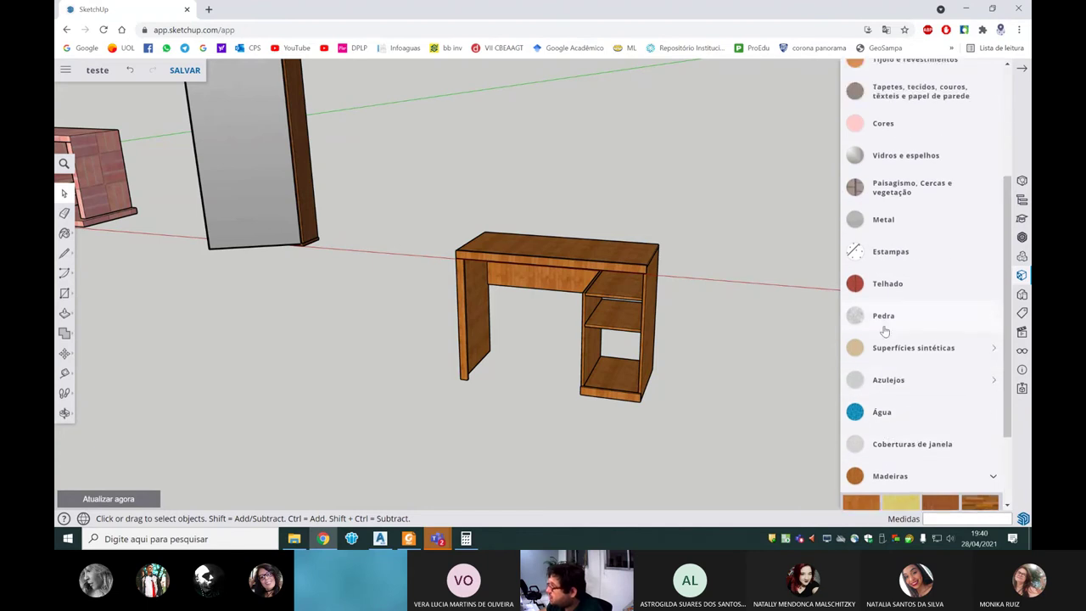
left_click(884, 149)
scroll(919, 254, "down", 4)
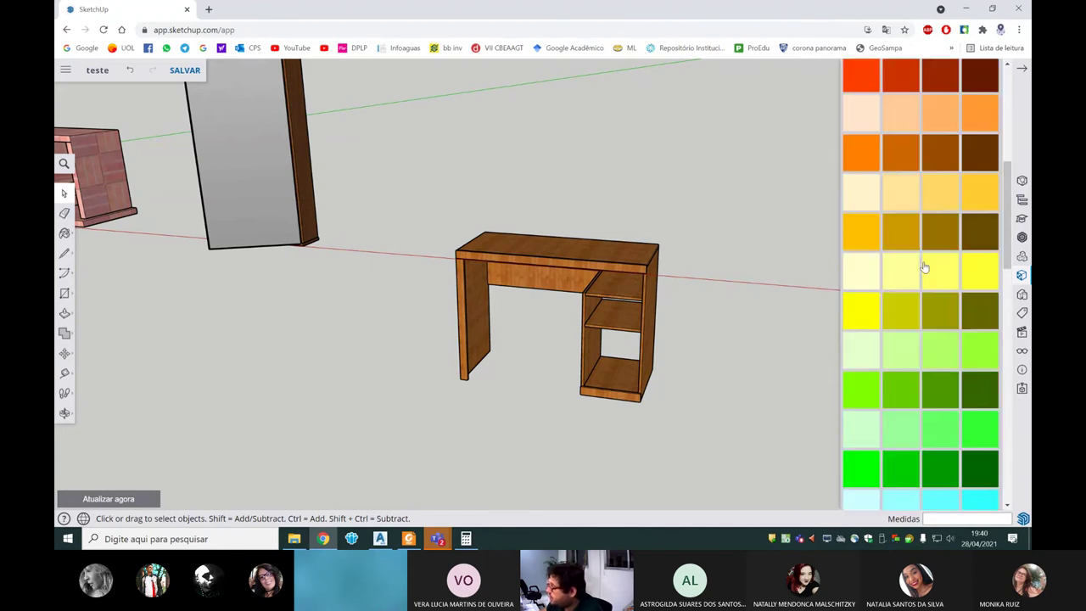
left_click(859, 187)
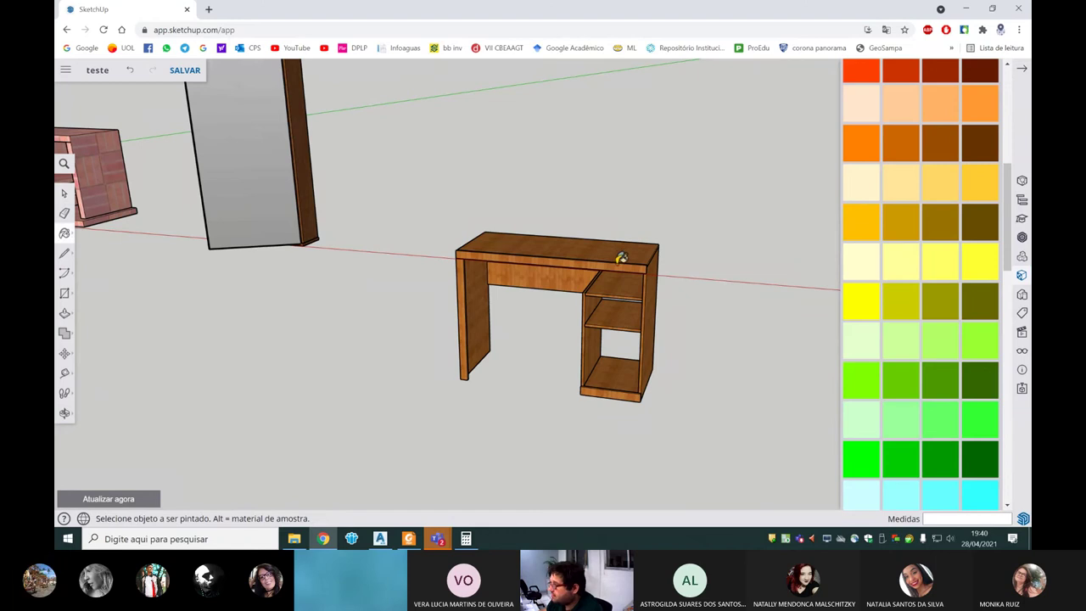
- Explode the desk group back into plain geometry with Desassociar
key("space")
double_click(618, 264)
right_click(618, 265)
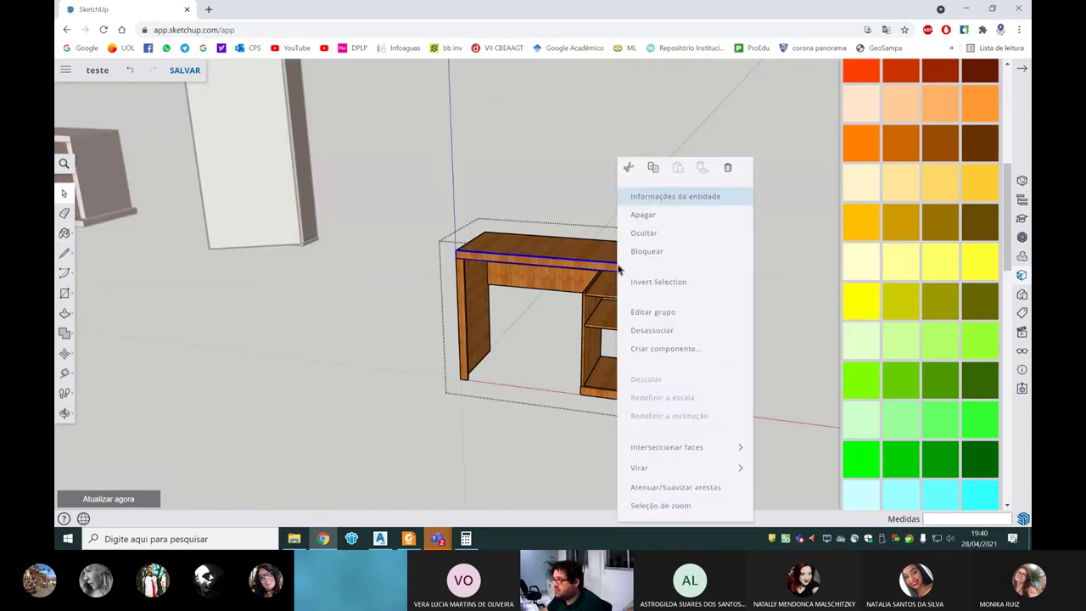
left_click(636, 311)
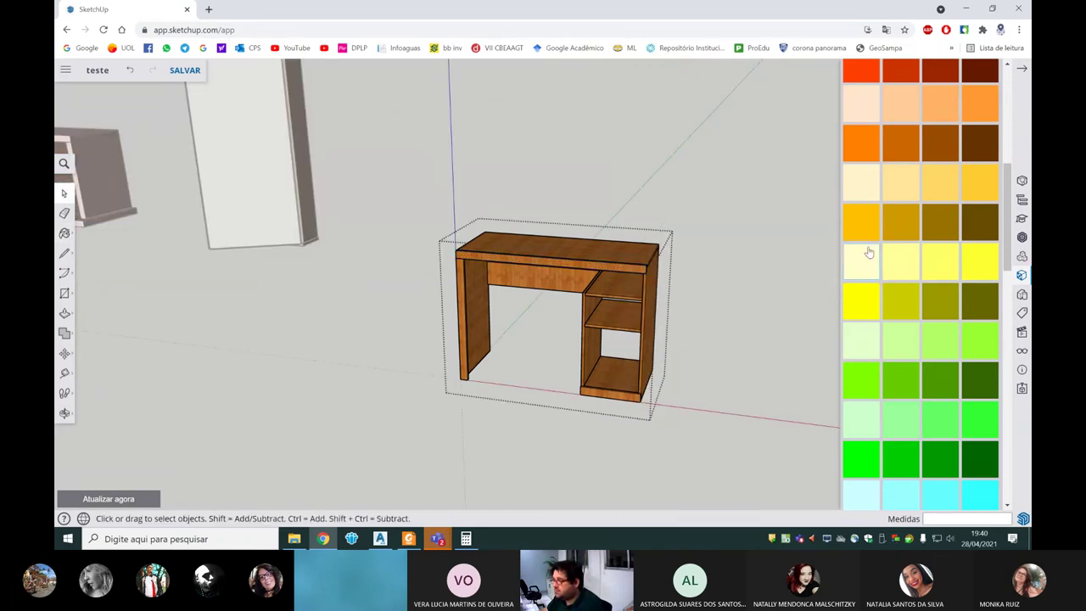
left_click(598, 437)
left_click(606, 280)
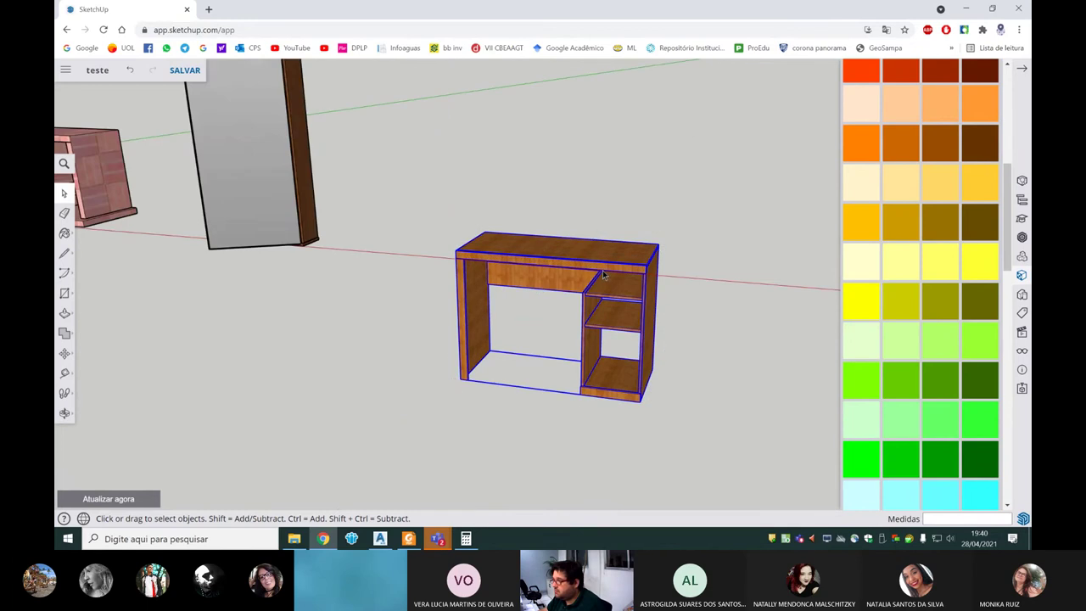
right_click(606, 281)
left_click(636, 331)
left_click(589, 444)
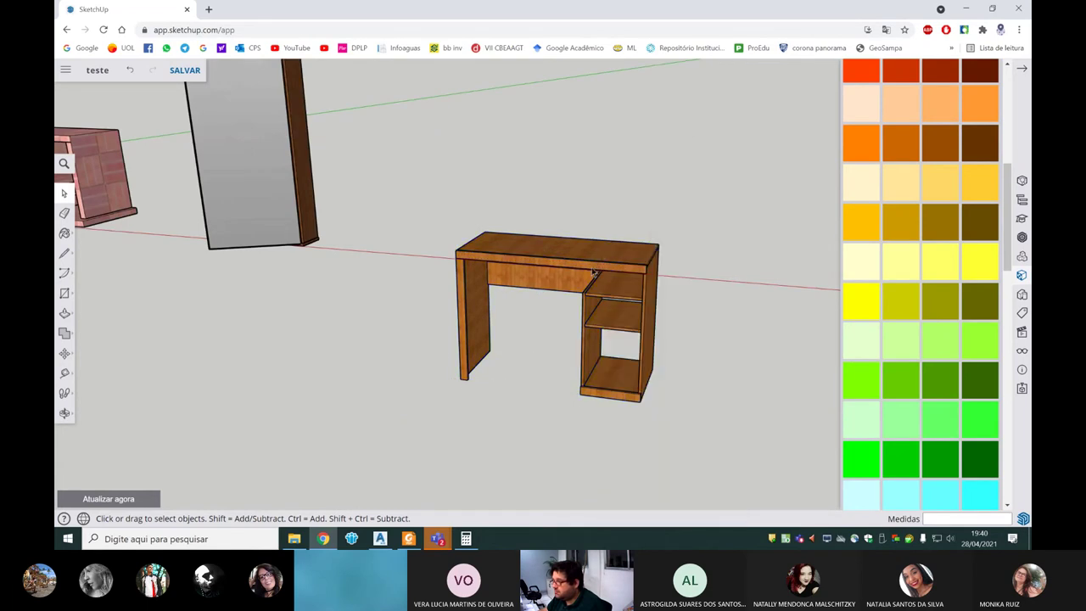
- Paint the desk top with the pale cream colour
middle_click_drag(601, 252, 617, 269)
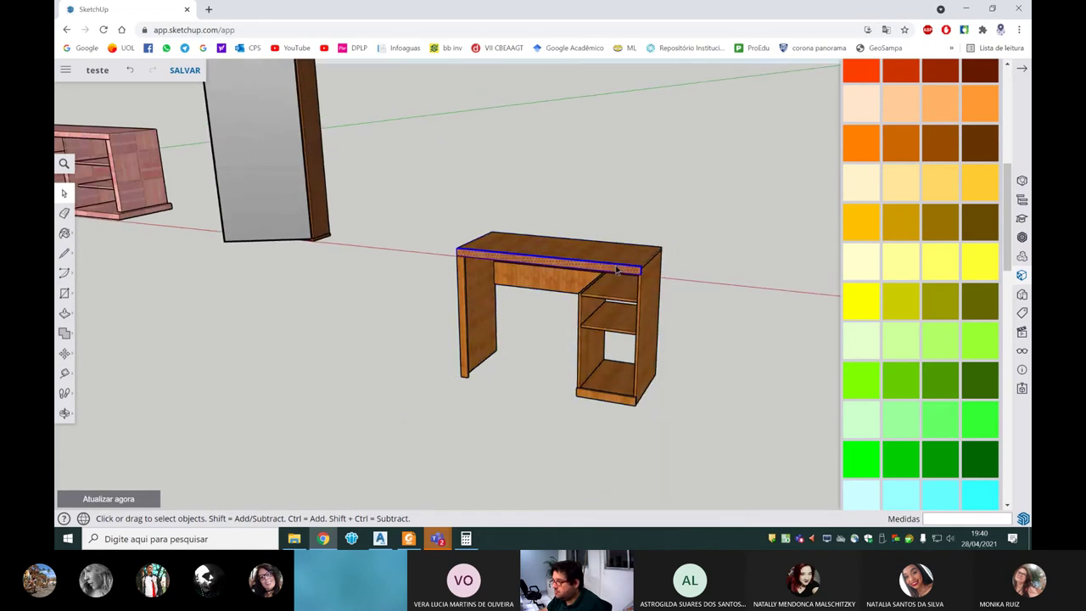
right_click(617, 270)
left_click(581, 383)
left_click(581, 382)
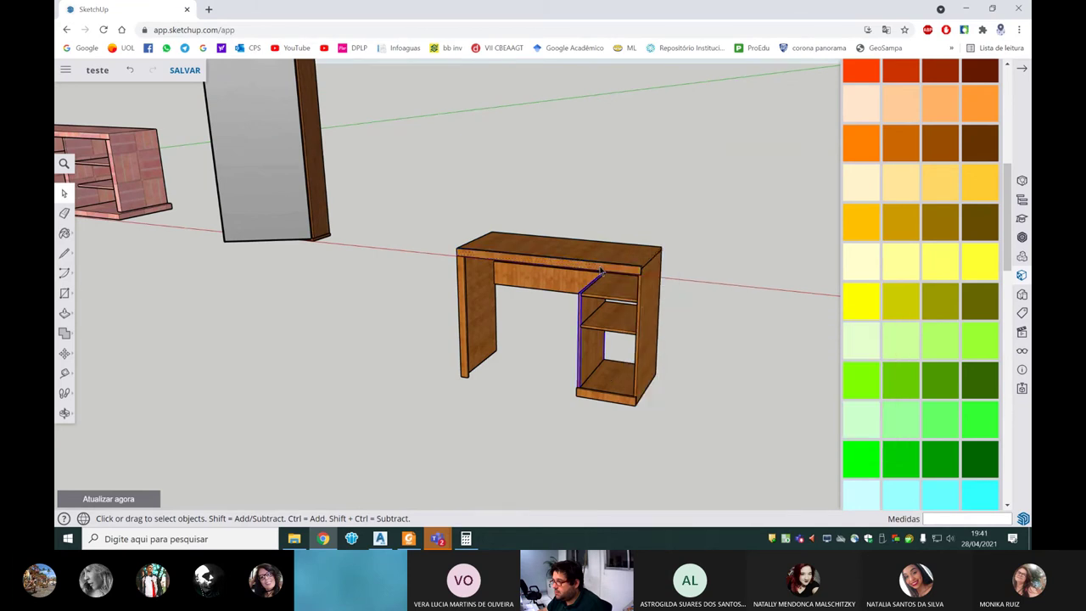
left_click(861, 183)
left_click(613, 256)
- Paint the right and left side panels, the cabinet's inner side and the left panel's front edge pale cream
left_click(655, 286)
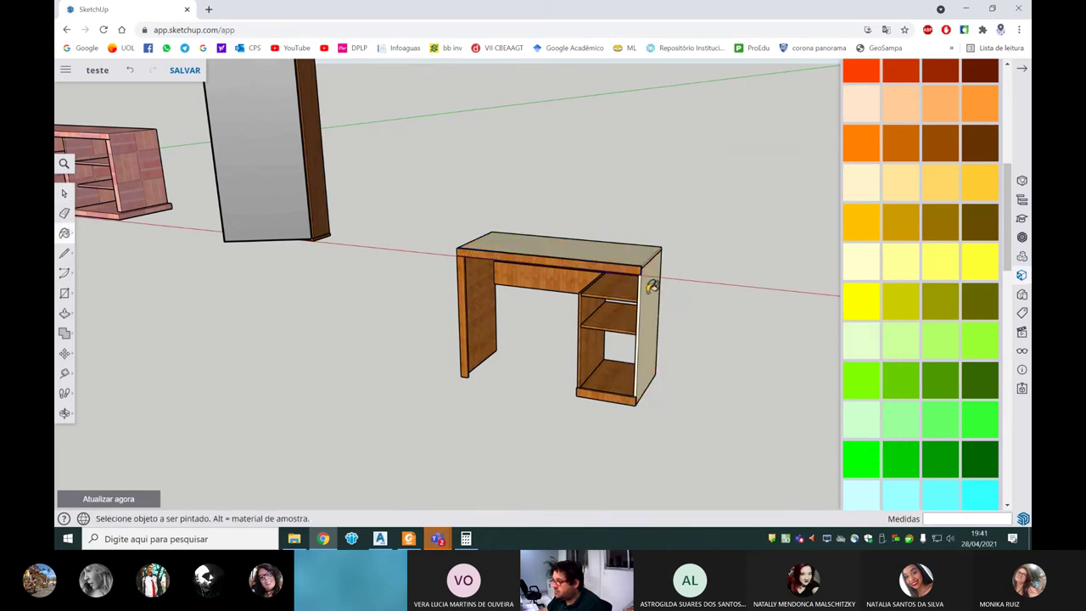
middle_click_drag(630, 270, 545, 242)
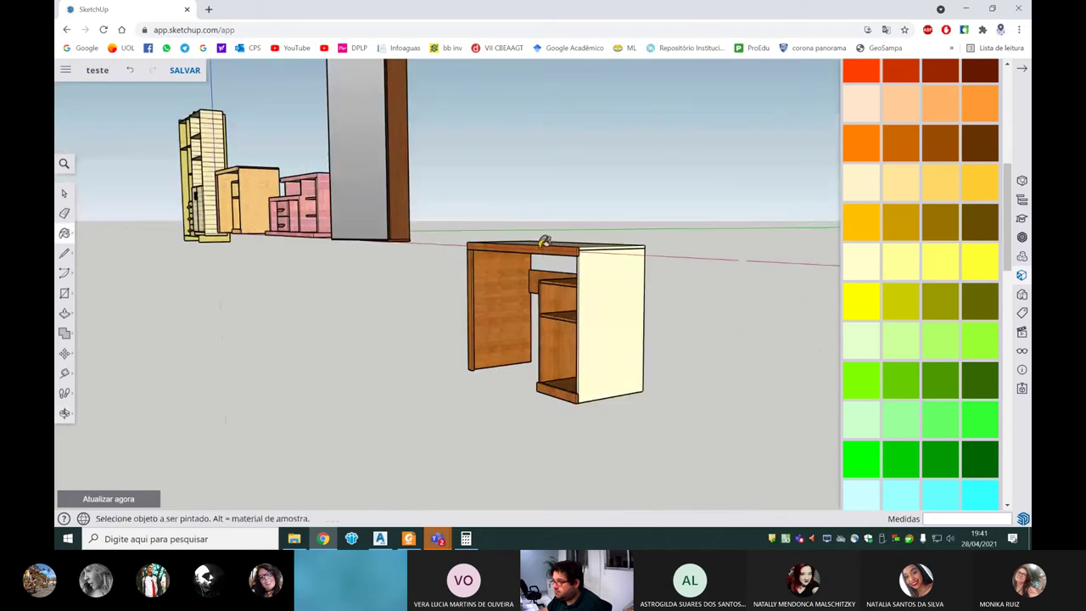
left_click(557, 295)
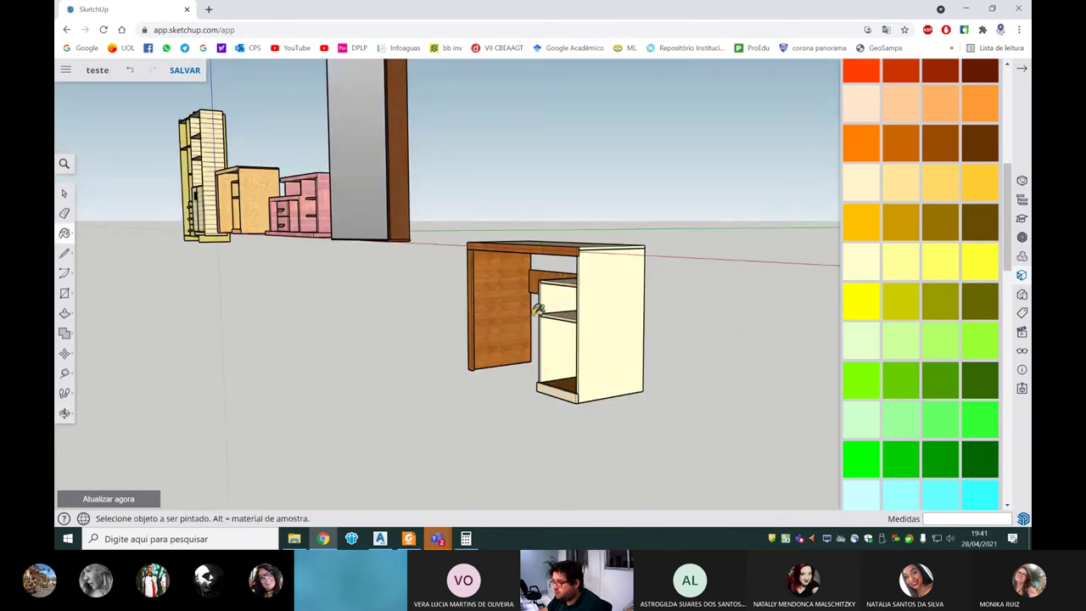
left_click(505, 290)
left_click(471, 295)
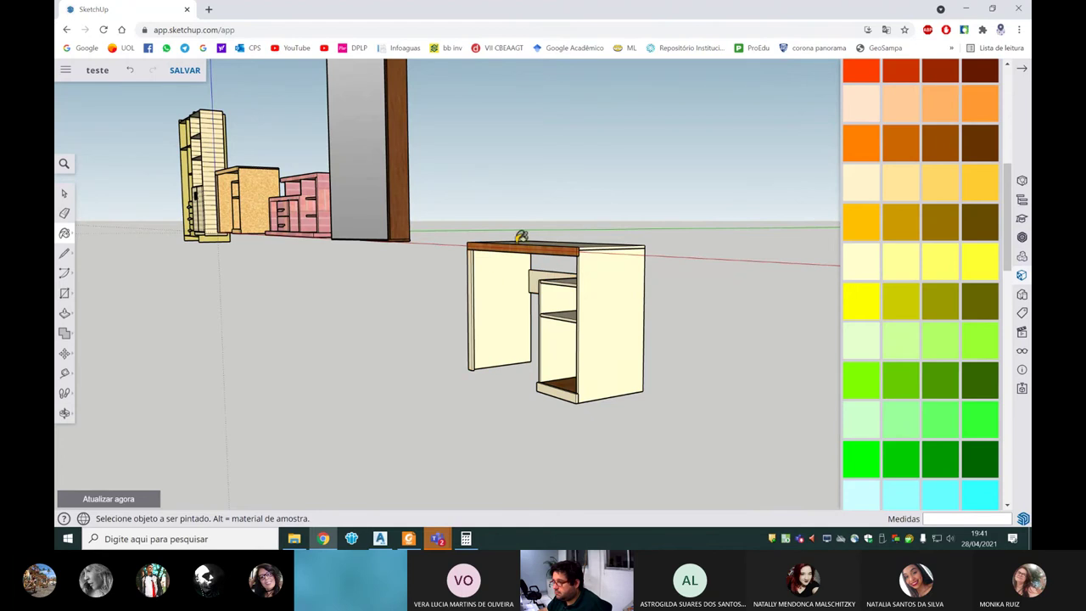
scroll(521, 236, "up", 3)
scroll(541, 279, "up", 2)
key("space")
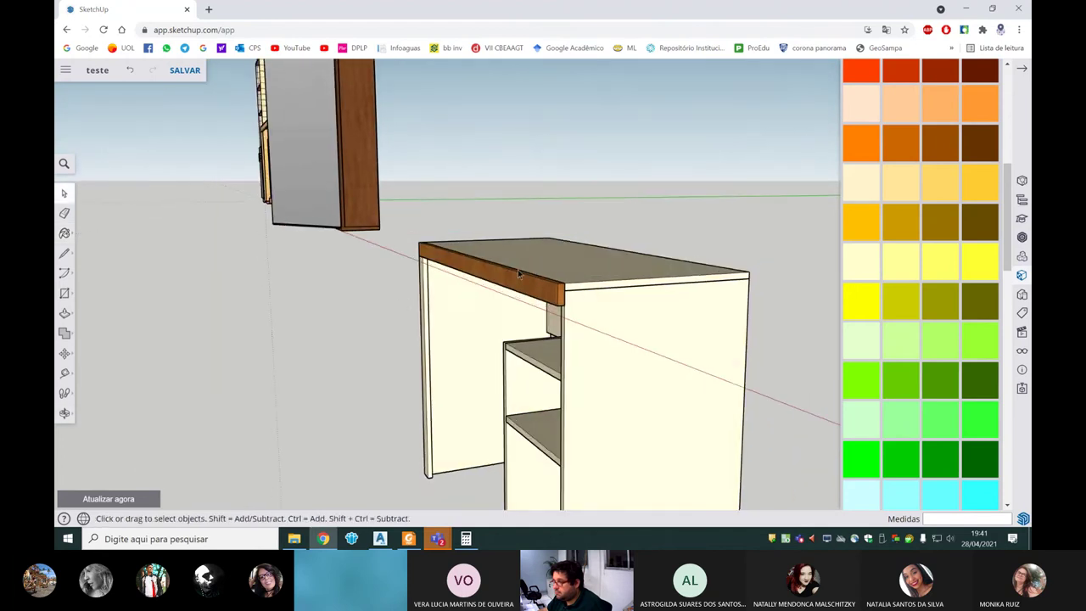
- Paint the front top strip group pale cream, then orbit around to check the all-cream desk
double_click(519, 278)
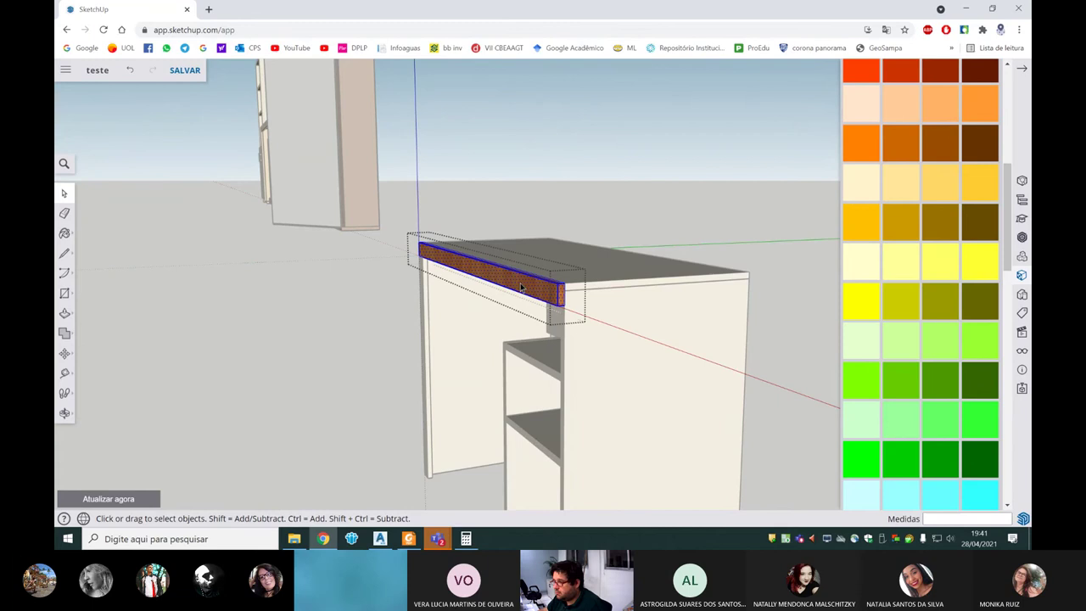
left_click(860, 301)
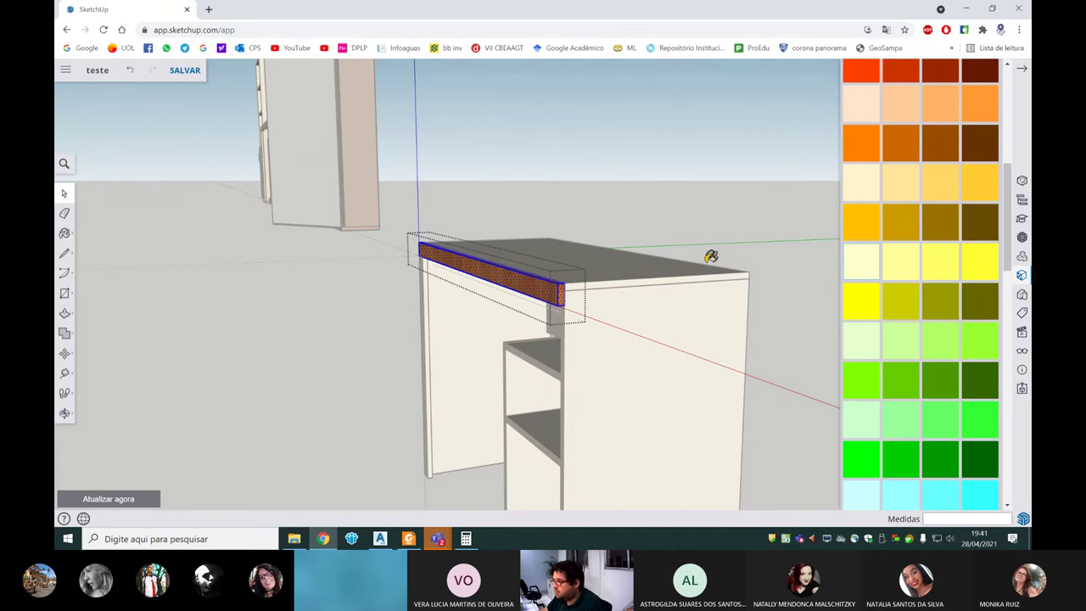
left_click(546, 287)
middle_click_drag(550, 289, 395, 301)
key("space")
left_click(356, 292)
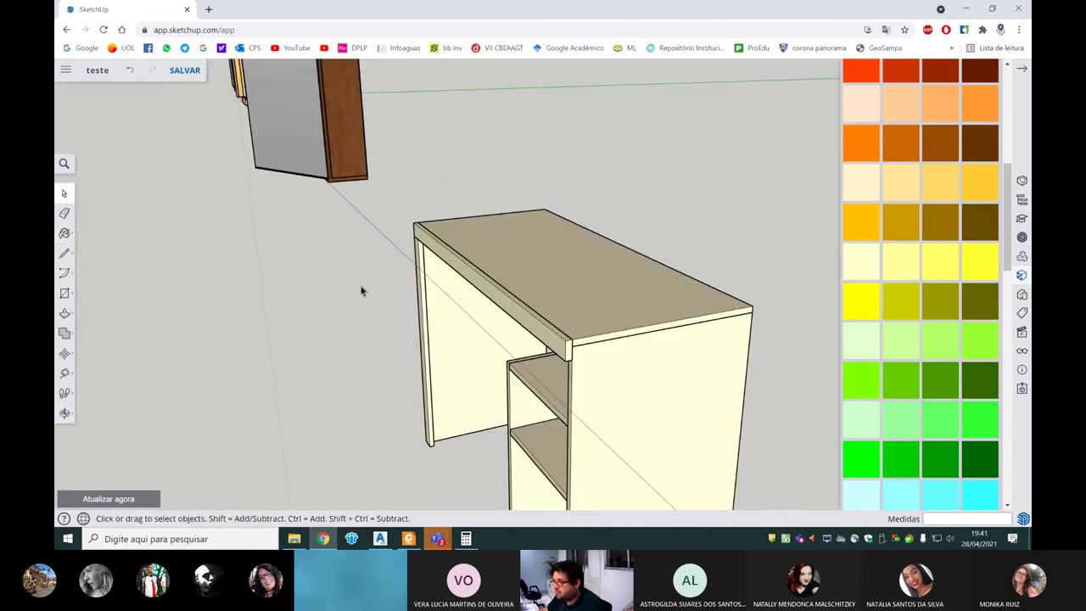
middle_click_drag(533, 291, 758, 262)
scroll(686, 245, "down", 3)
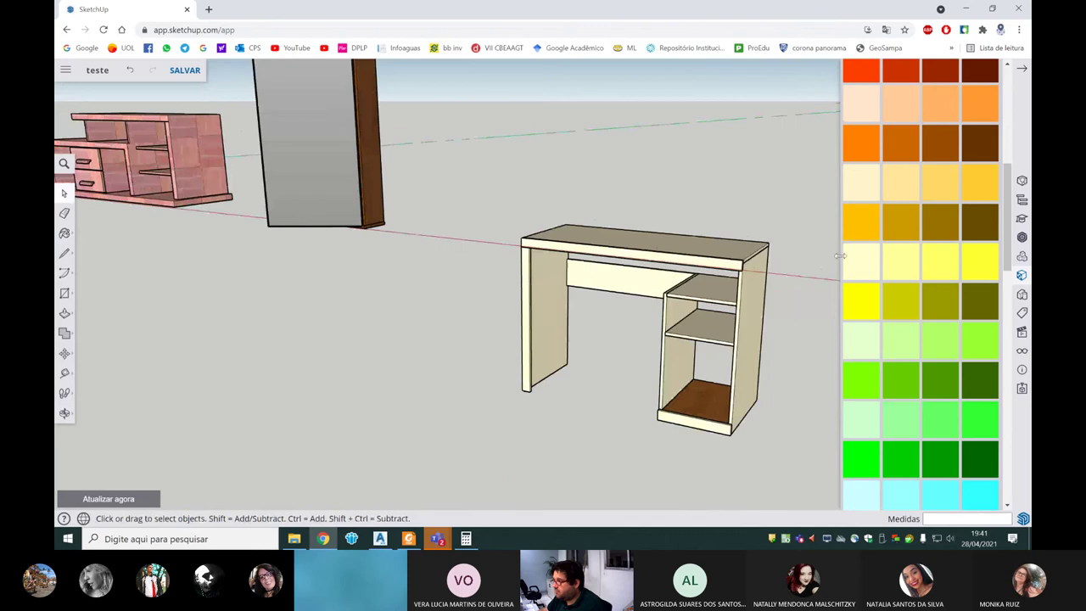
key("b")
mouse_move(704, 393)
middle_mouse_down()
mouse_move(650, 347)
mouse_move(405, 337)
mouse_move(380, 264)
mouse_move(638, 345)
mouse_move(531, 300)
mouse_move(662, 287)
middle_mouse_up()
key("space")
scroll(662, 287, "up", 5)
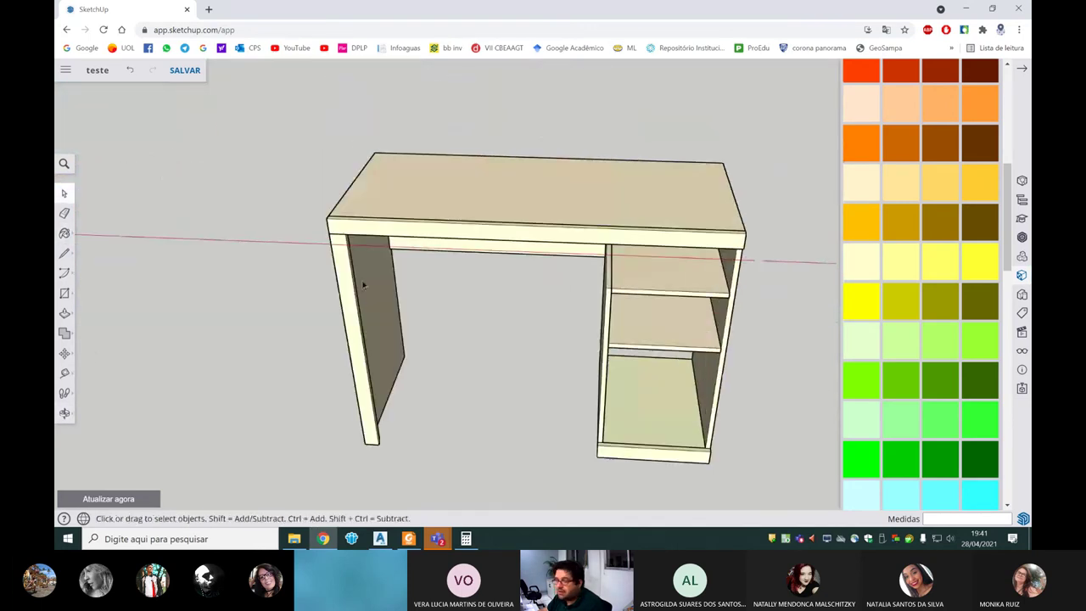
- With the Dimension tool, add the 1100 mm width dimension along the desktop's front edge
left_click(64, 375)
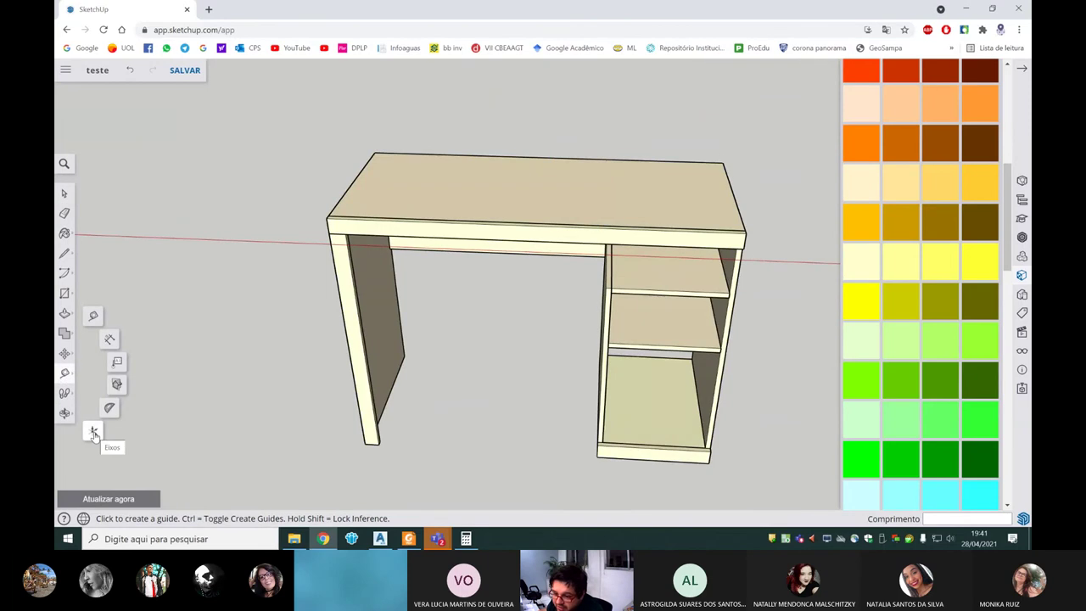
left_click(110, 342)
scroll(424, 255, "down", 3)
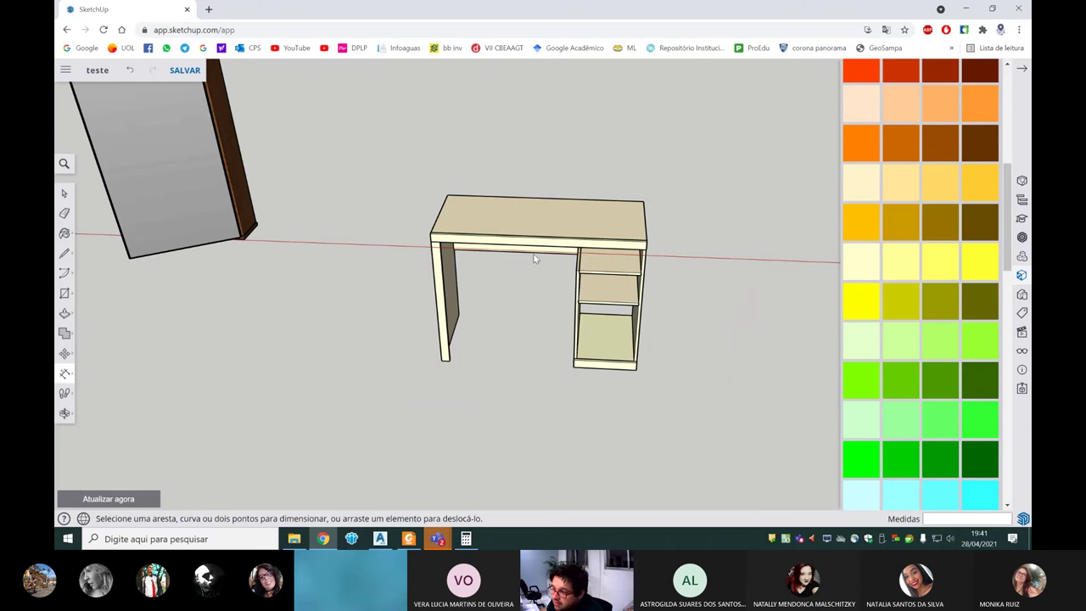
scroll(473, 195, "up", 3)
scroll(339, 272, "down", 2)
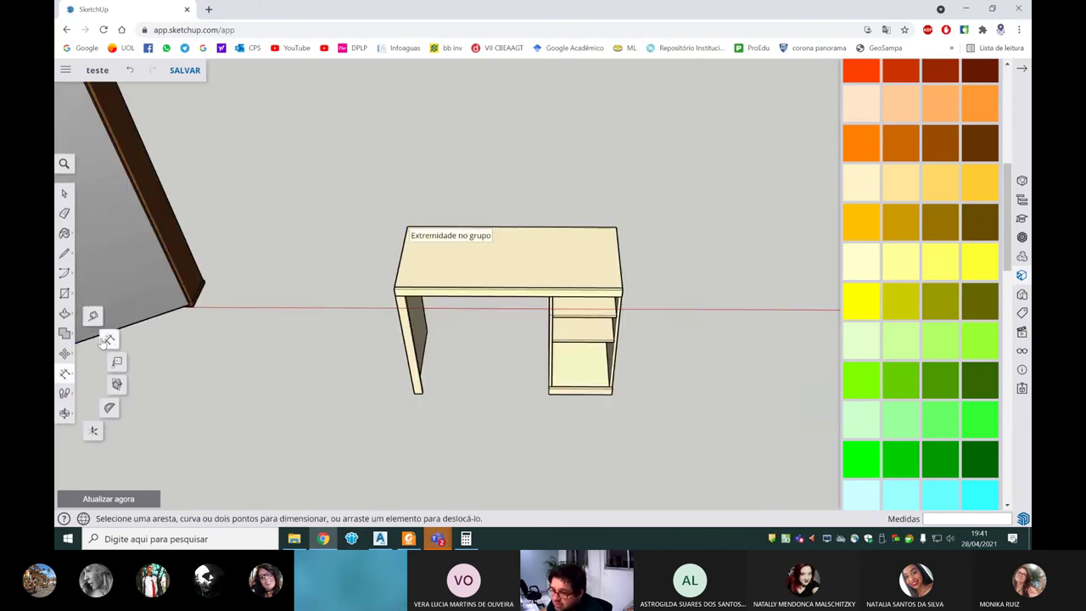
left_click(407, 227)
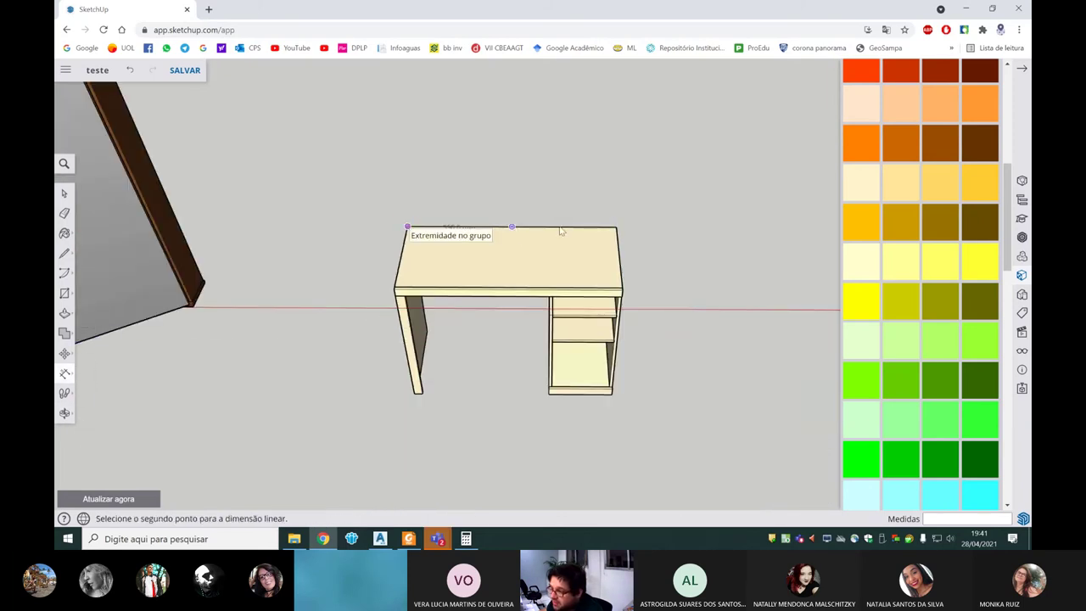
left_click(616, 227)
middle_click_drag(594, 212, 642, 226)
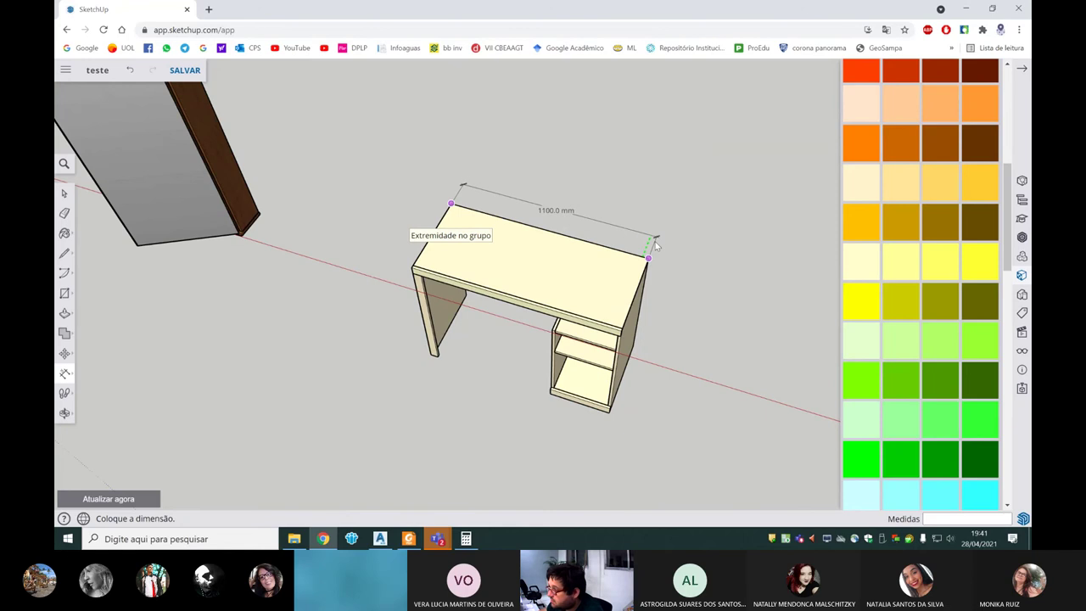
left_click(655, 246)
- Add the 810 mm height dimension from the desktop corner down to the cabinet bottom
mouse_move(650, 247)
middle_mouse_down()
mouse_move(575, 199)
mouse_move(656, 303)
mouse_move(600, 244)
middle_mouse_up()
left_click(594, 235)
scroll(594, 449, "up", 3)
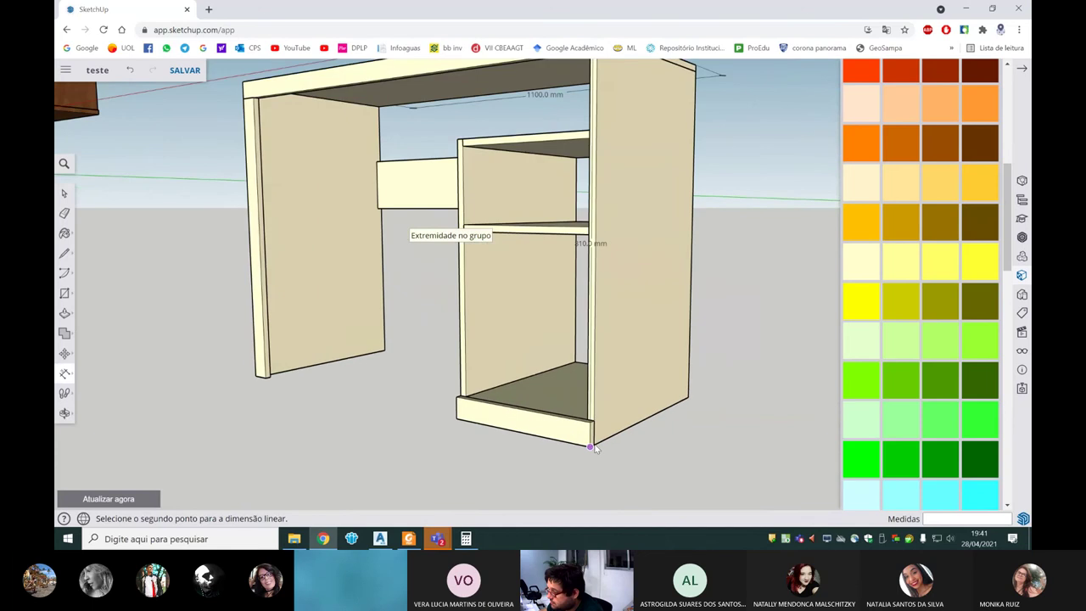
left_click(594, 445)
scroll(594, 446, "down", 3)
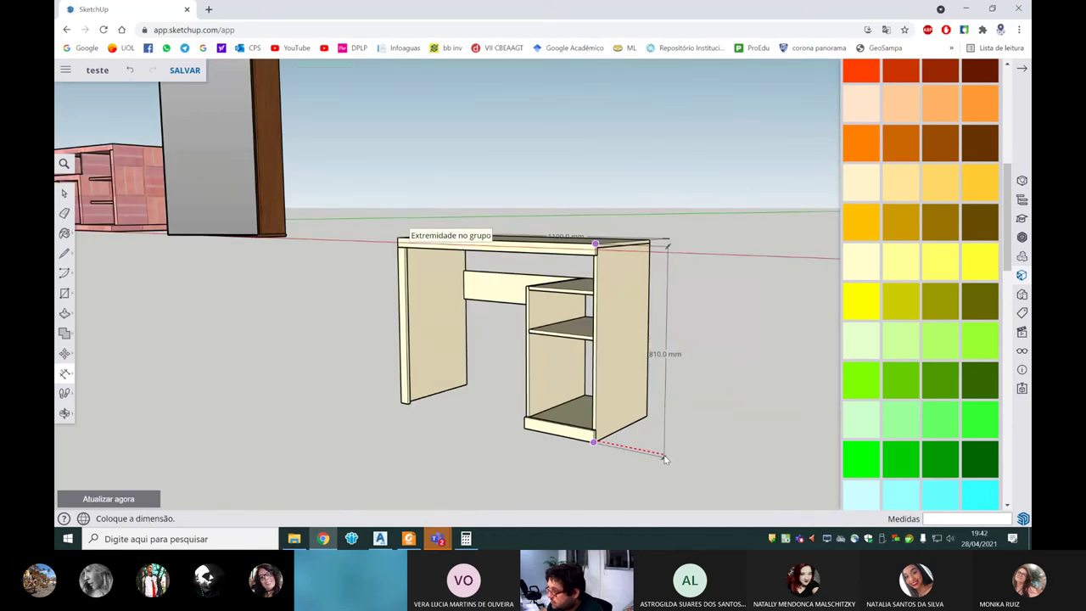
left_click(662, 459)
- Add the 460 mm depth dimension across the desk's top side edge
mouse_move(663, 459)
middle_mouse_down()
mouse_move(507, 270)
mouse_move(453, 272)
mouse_move(414, 296)
middle_mouse_up()
scroll(475, 257, "up", 3)
left_click(414, 296)
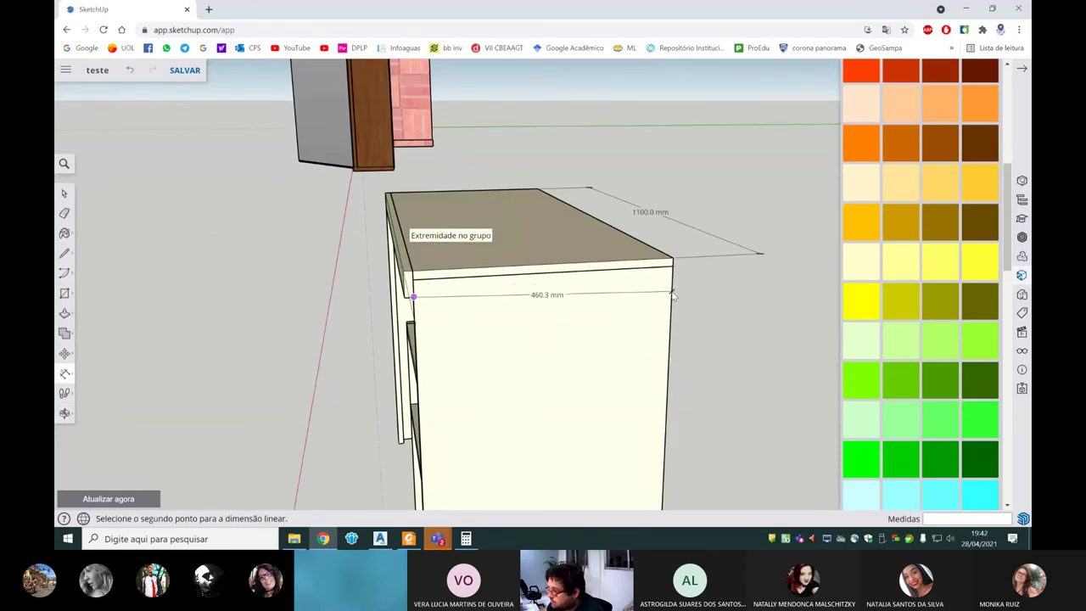
middle_click_drag(674, 287, 471, 280)
left_click(453, 270)
left_click(752, 268)
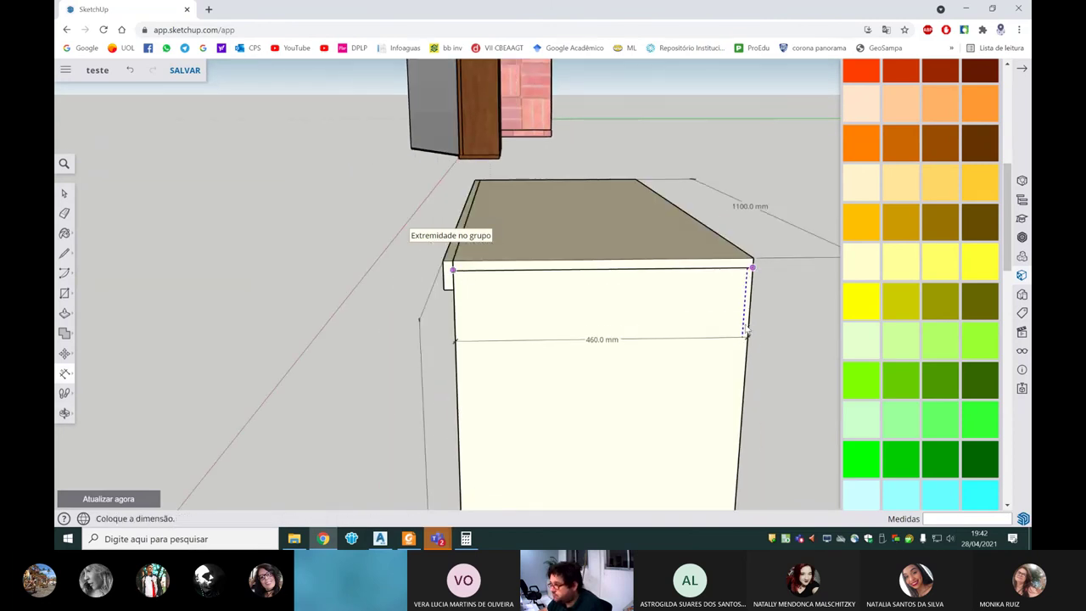
scroll(750, 343, "down", 3)
scroll(749, 323, "down", 3)
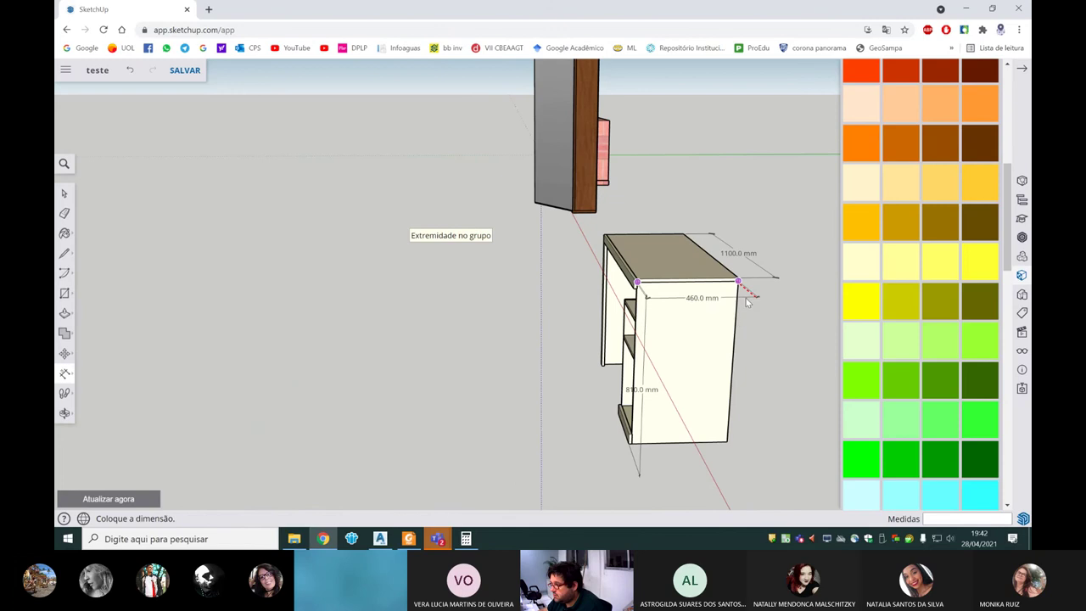
middle_click_drag(747, 301, 666, 267)
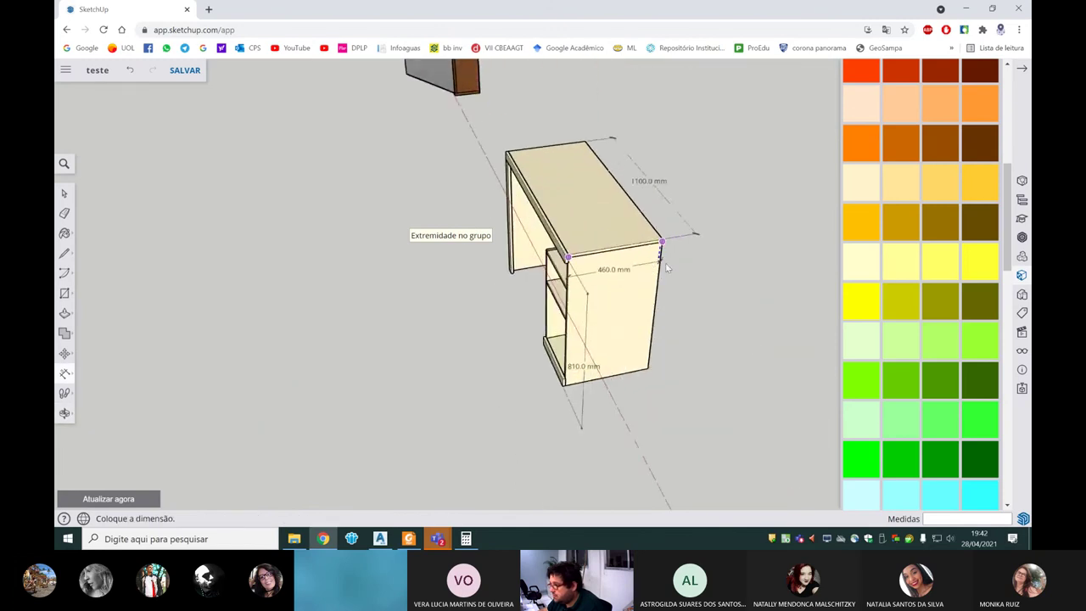
left_click(690, 262)
mouse_move(690, 262)
middle_mouse_down()
mouse_move(776, 278)
mouse_move(766, 247)
mouse_move(678, 228)
mouse_move(595, 234)
middle_mouse_up()
- Dimension the side shelf unit's 620 mm height, cancelling a mistaken first start
scroll(596, 233, "up", 2)
scroll(596, 233, "up", 3)
scroll(597, 221, "up", 4)
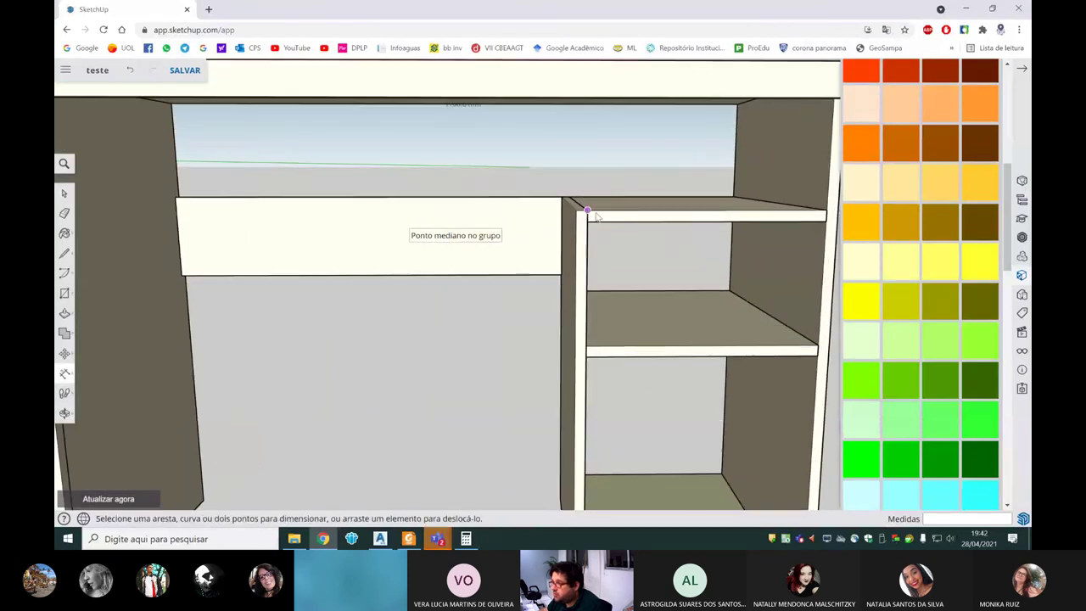
left_click(588, 210)
scroll(588, 210, "down", 5)
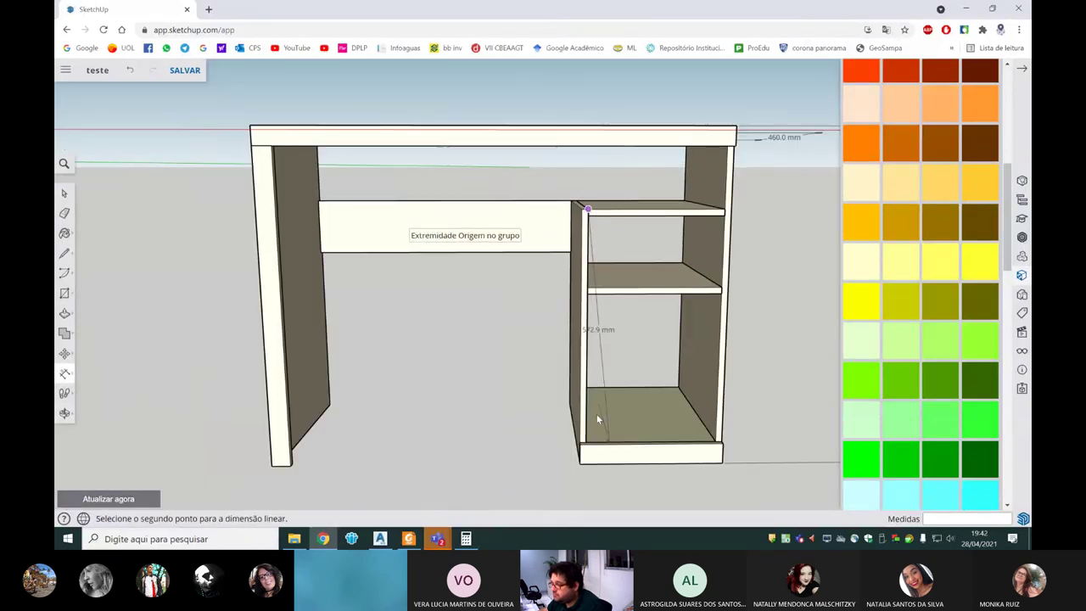
middle_click_drag(585, 382, 665, 411)
key("Escape")
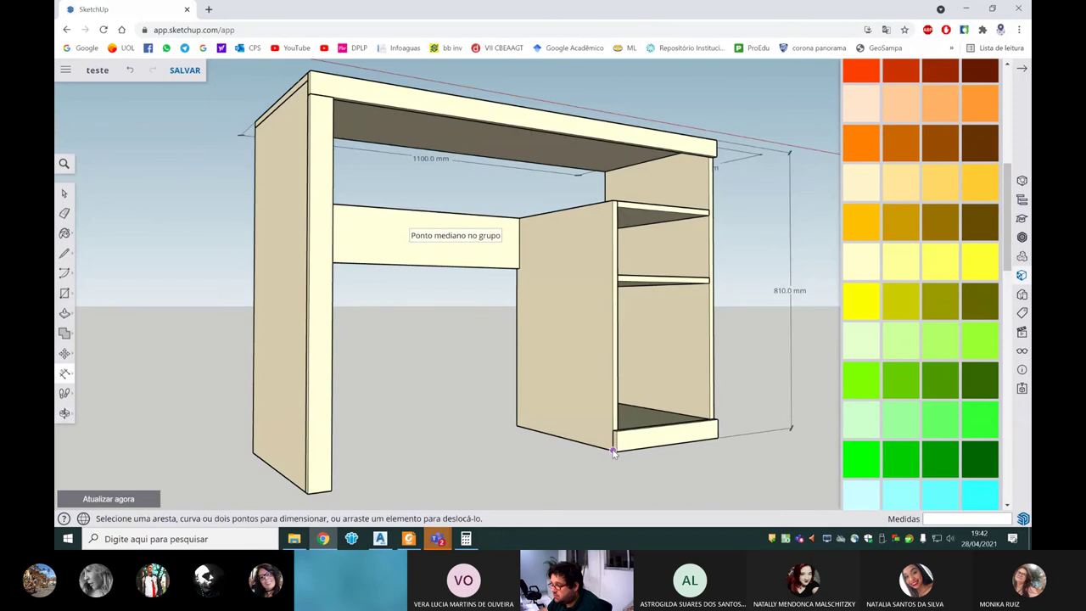
left_click(612, 450)
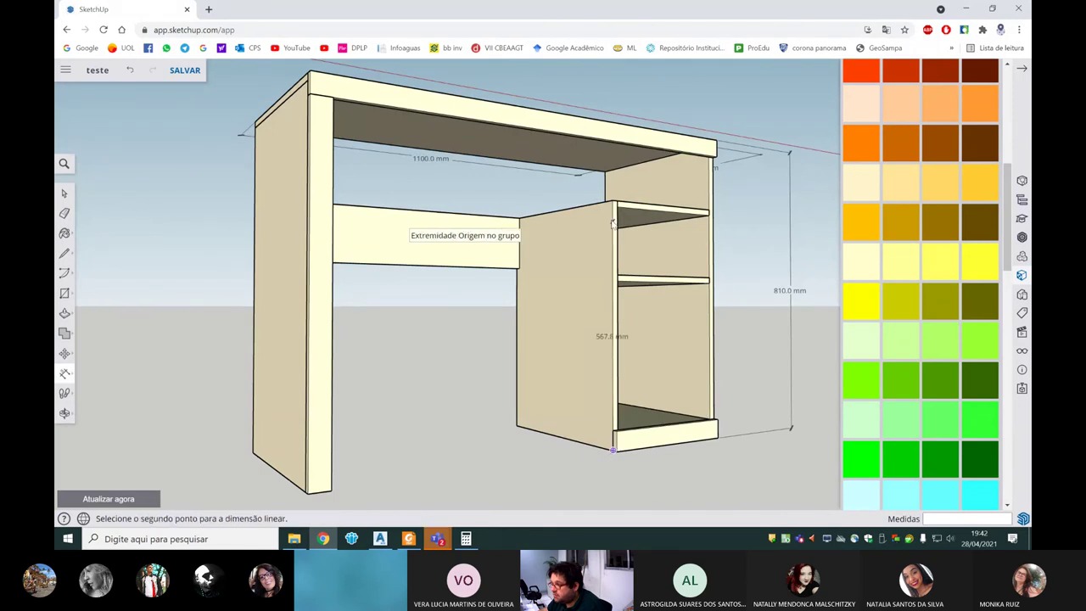
left_click(613, 201)
mouse_move(573, 258)
middle_mouse_down()
mouse_move(506, 315)
mouse_move(568, 340)
mouse_move(543, 317)
mouse_move(494, 330)
mouse_move(527, 333)
middle_mouse_up()
left_click(561, 343)
- Add the 320 mm shelf width dimension across the upper shelf
scroll(535, 280, "up", 5)
scroll(562, 212, "down", 5)
scroll(556, 208, "up", 3)
left_click(543, 197)
mouse_move(549, 199)
middle_mouse_down()
mouse_move(642, 211)
mouse_move(635, 231)
middle_mouse_up()
left_click(639, 228)
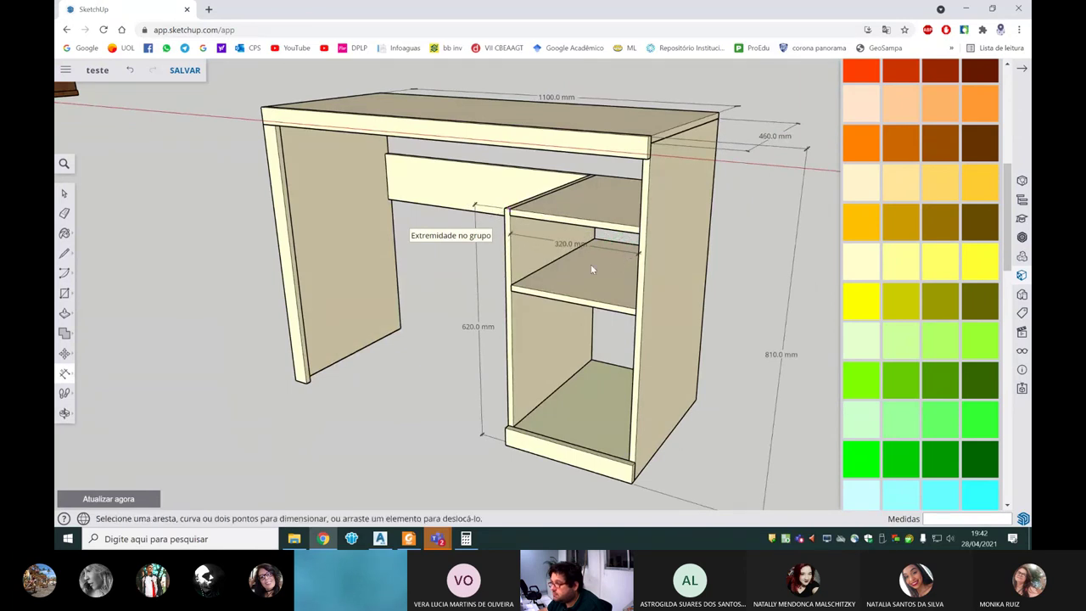
left_click(626, 252)
mouse_move(621, 250)
middle_mouse_down()
mouse_move(664, 192)
mouse_move(737, 213)
mouse_move(617, 253)
mouse_move(582, 286)
mouse_move(577, 339)
mouse_move(637, 276)
mouse_move(578, 227)
middle_mouse_up()
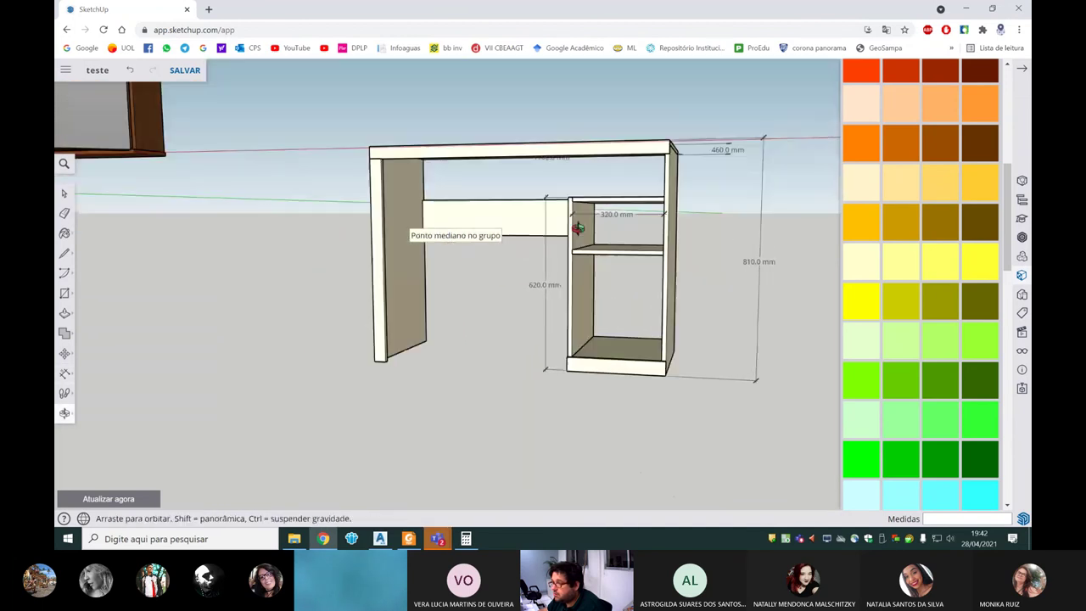
- Add the 170 mm spacing dimension between the top and middle shelves
scroll(582, 222, "up", 3)
scroll(594, 221, "up", 1)
left_click(570, 194)
left_click(568, 274)
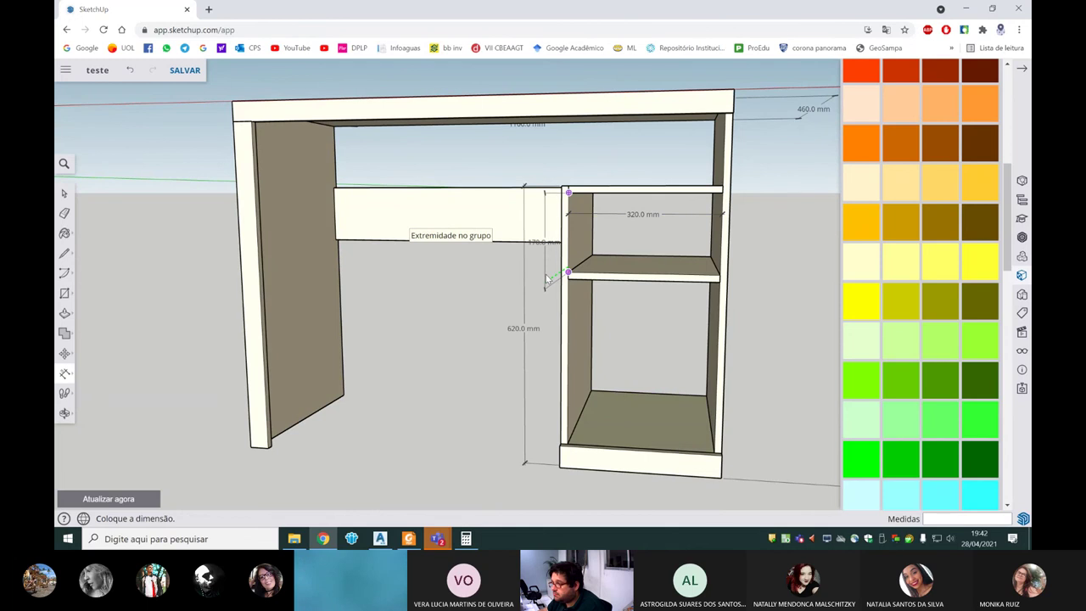
left_click(551, 279)
- Add the 370 mm spacing from the middle shelf to the cabinet bottom, then orbit to review
mouse_move(594, 298)
middle_mouse_down()
mouse_move(466, 303)
mouse_move(547, 335)
middle_mouse_up()
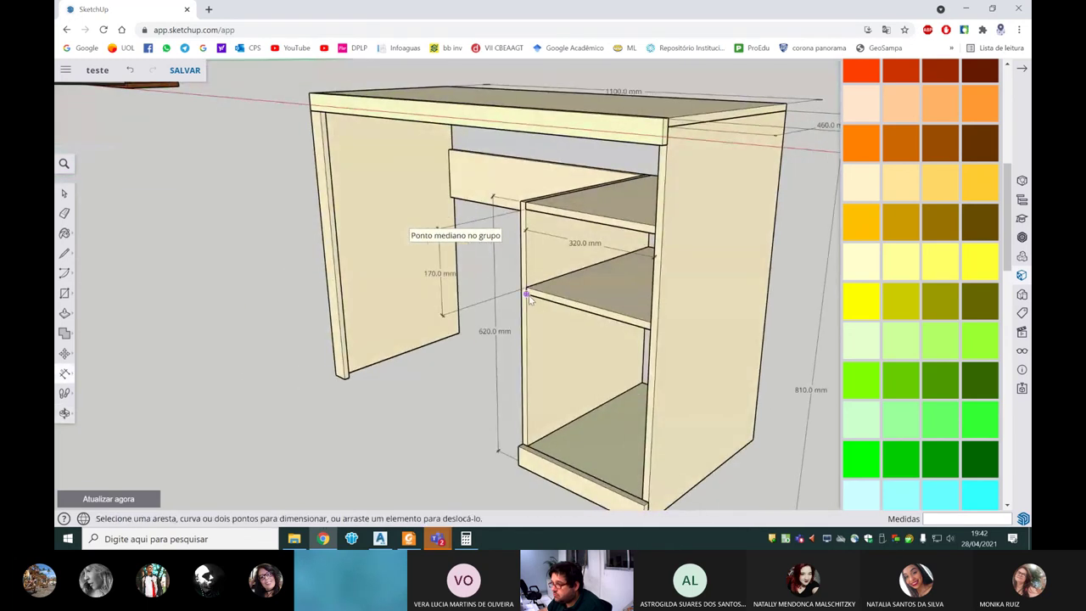
scroll(528, 292, "up", 3)
left_click(527, 290)
scroll(527, 291, "down", 3)
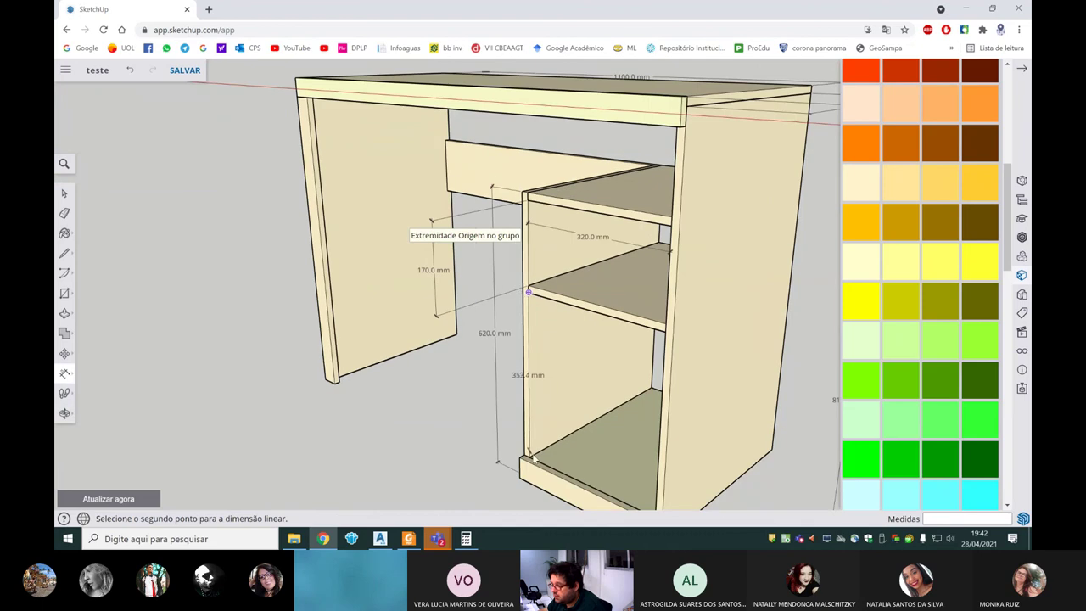
scroll(536, 450, "up", 3)
scroll(510, 456, "up", 2)
scroll(489, 473, "up", 2)
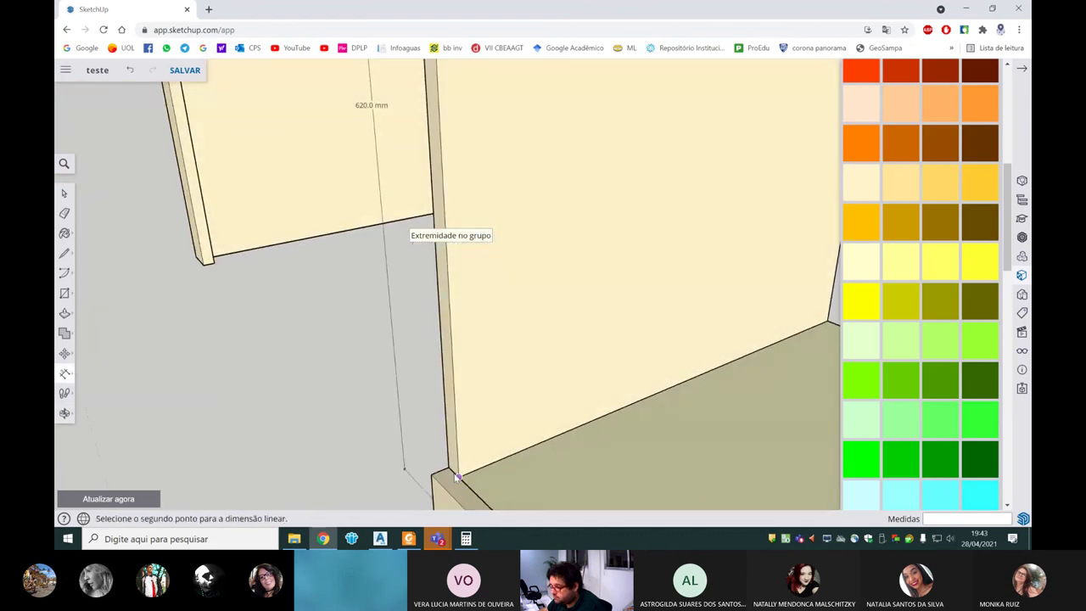
left_click(457, 477)
scroll(456, 478, "down", 4)
scroll(525, 290, "down", 2)
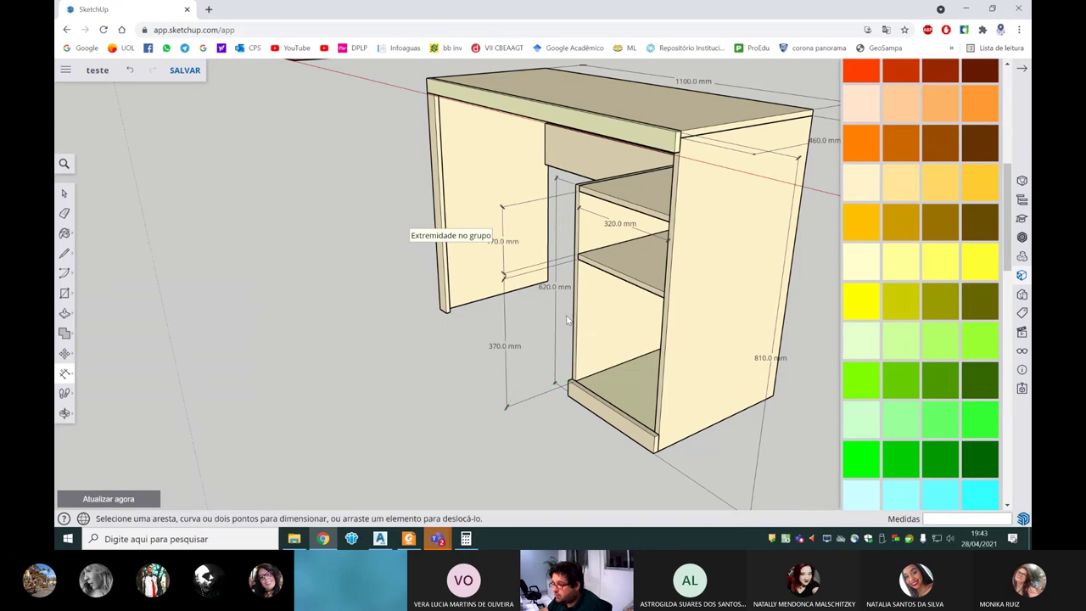
scroll(533, 376, "down", 10)
middle_click_drag(632, 314, 737, 242)
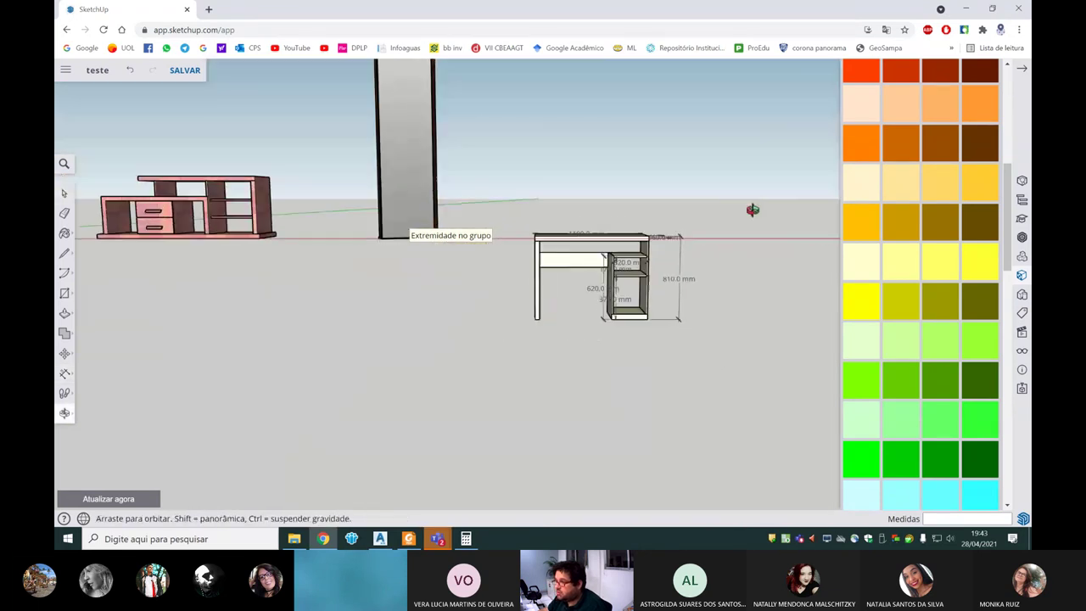
scroll(630, 250, "up", 5)
mouse_move(631, 250)
middle_mouse_down()
mouse_move(444, 176)
mouse_move(509, 350)
middle_mouse_up()
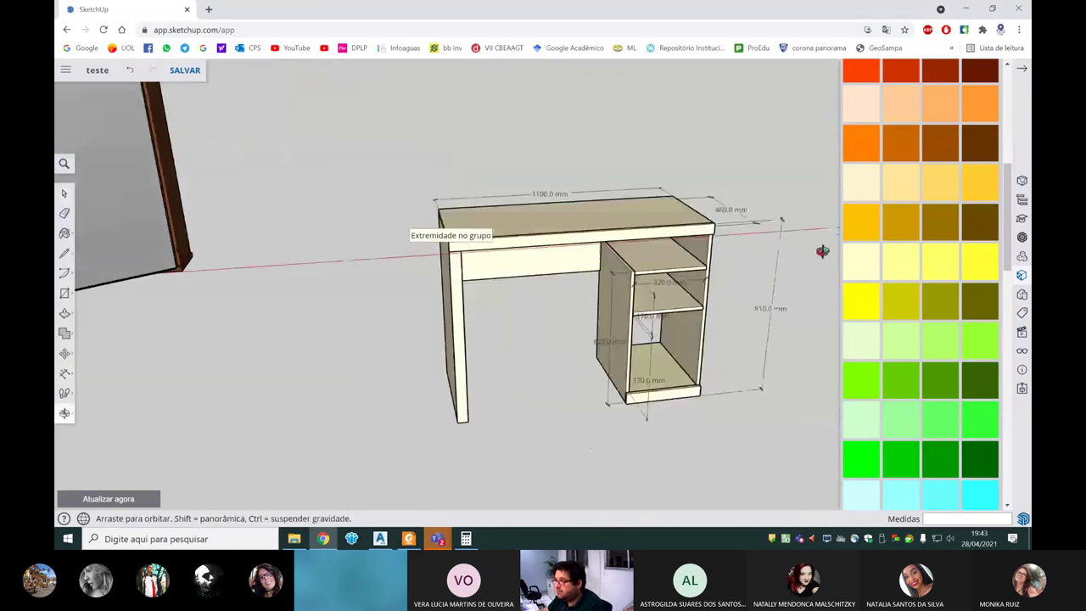
scroll(508, 350, "down", 5)
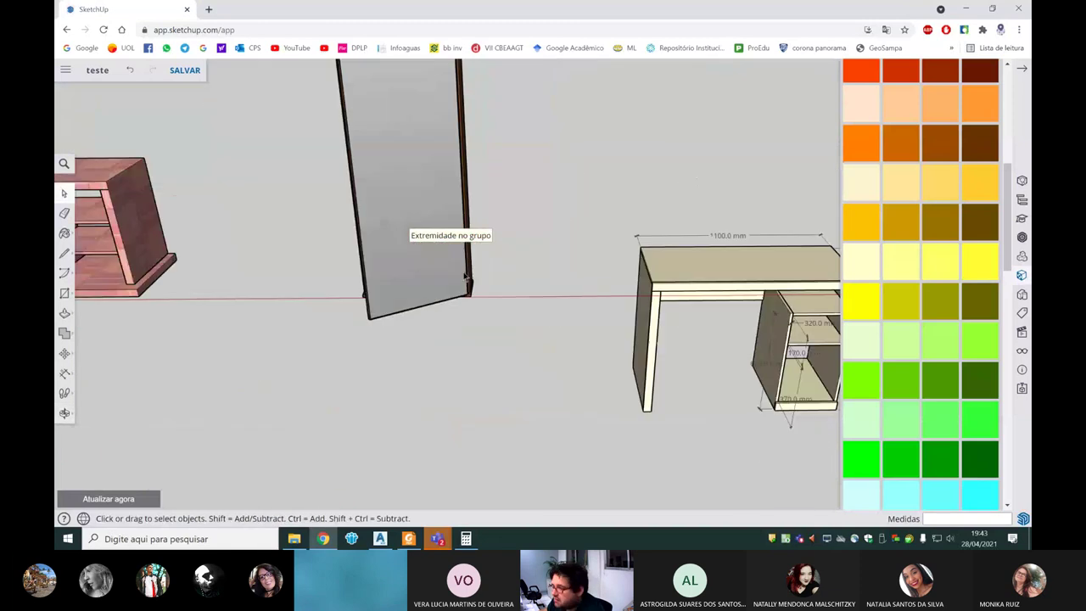
scroll(635, 314, "up", 6)
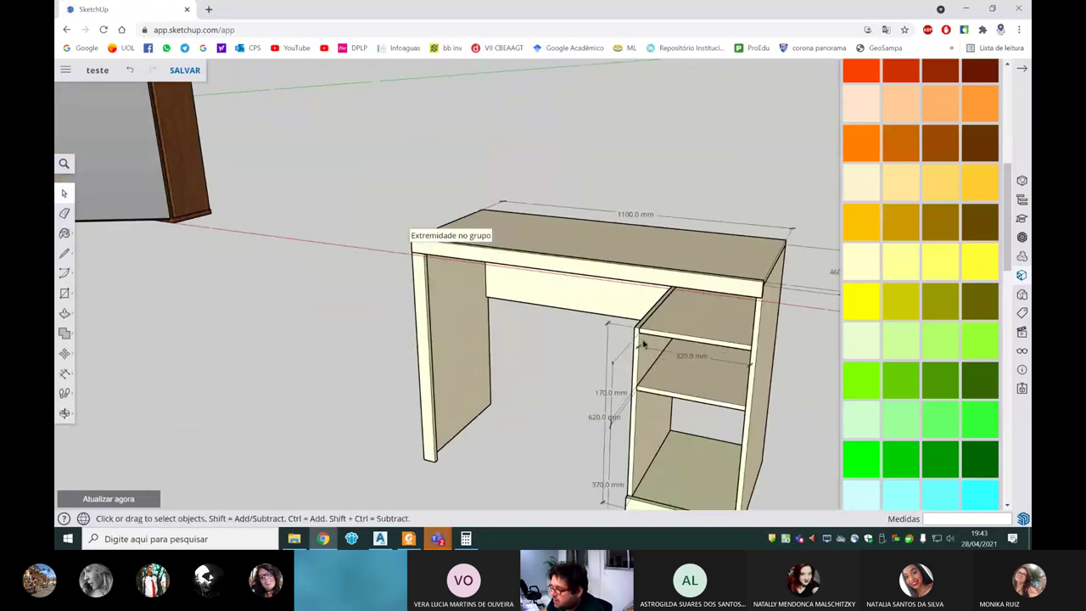